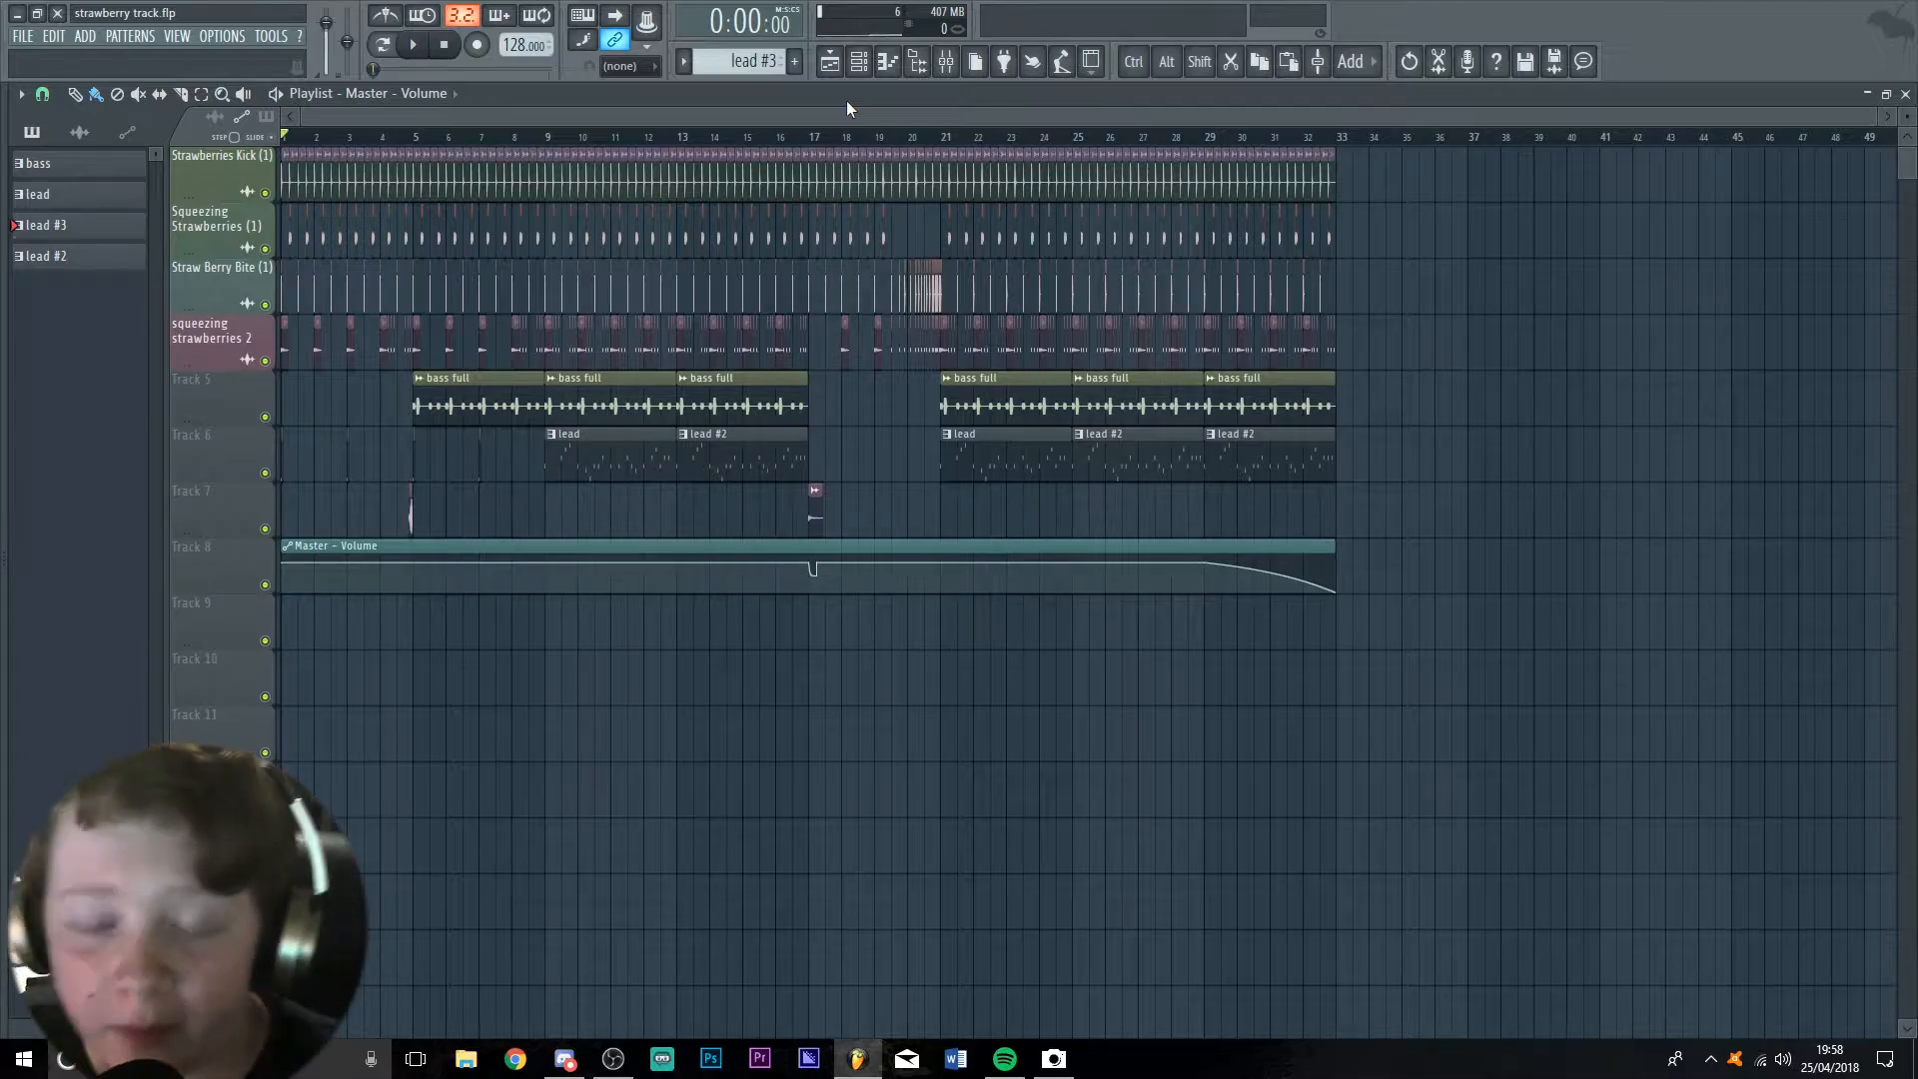
Examine the playlist arrangement, including the percussion break between bars 17 and 21 and the section around bar 25
{"action": "scroll", "coordinate": [976, 407], "scroll_direction": "up", "scroll_amount": 8}
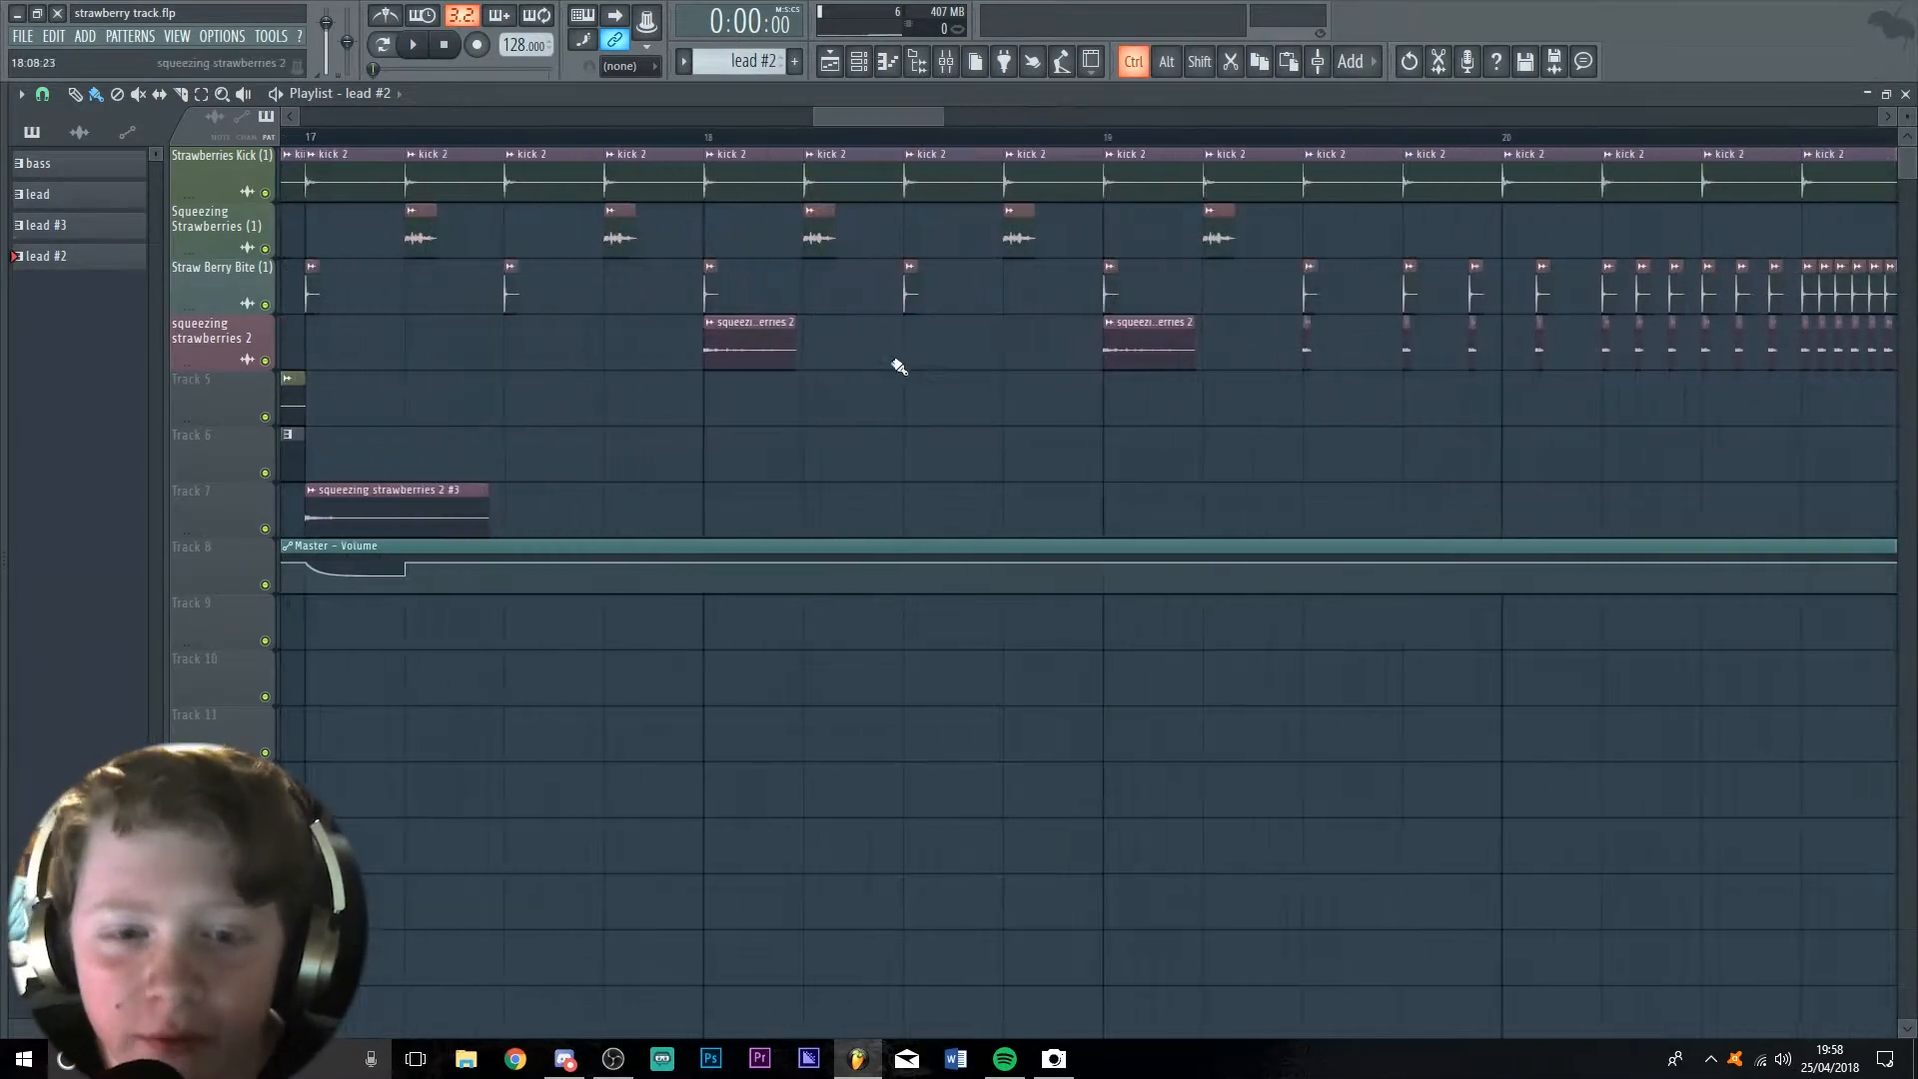
{"action": "scroll", "coordinate": [905, 370], "scroll_direction": "down", "scroll_amount": 8}
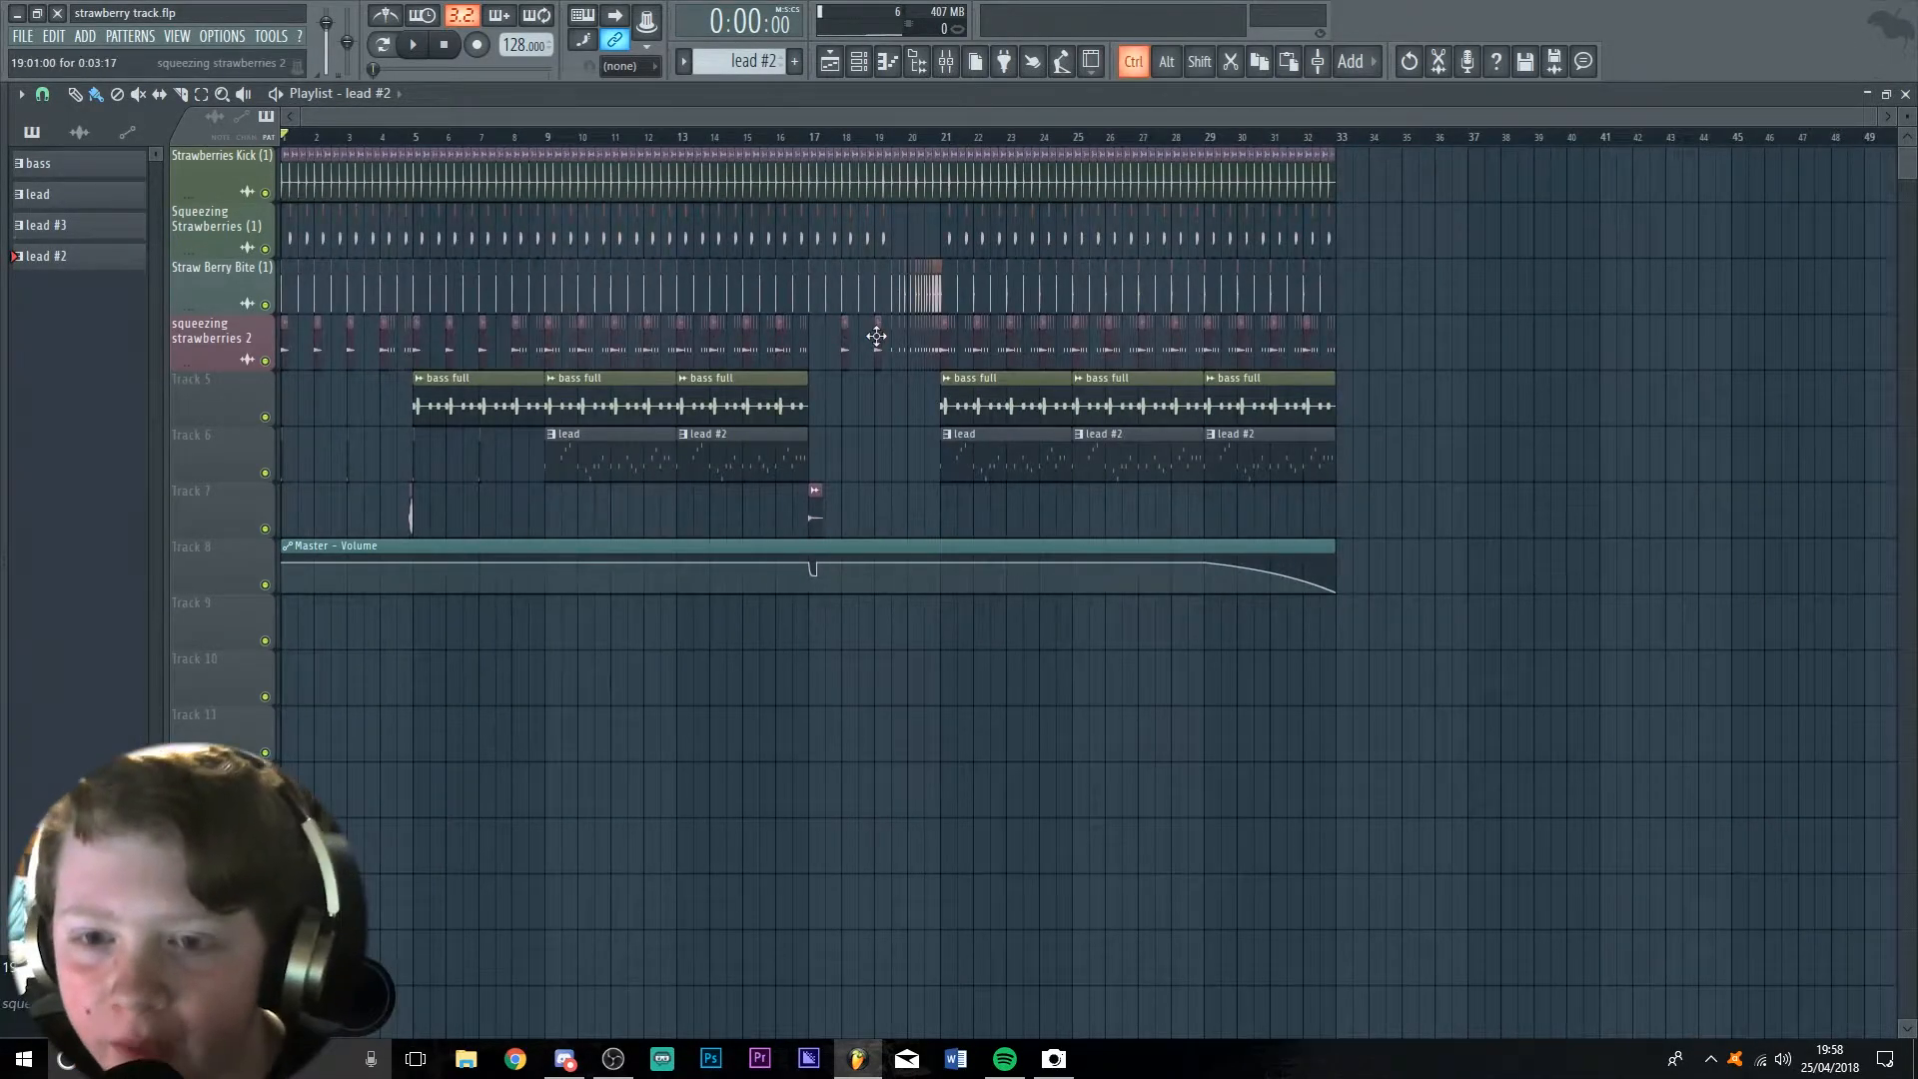
{"action": "scroll", "coordinate": [894, 334], "scroll_direction": "up", "scroll_amount": 8}
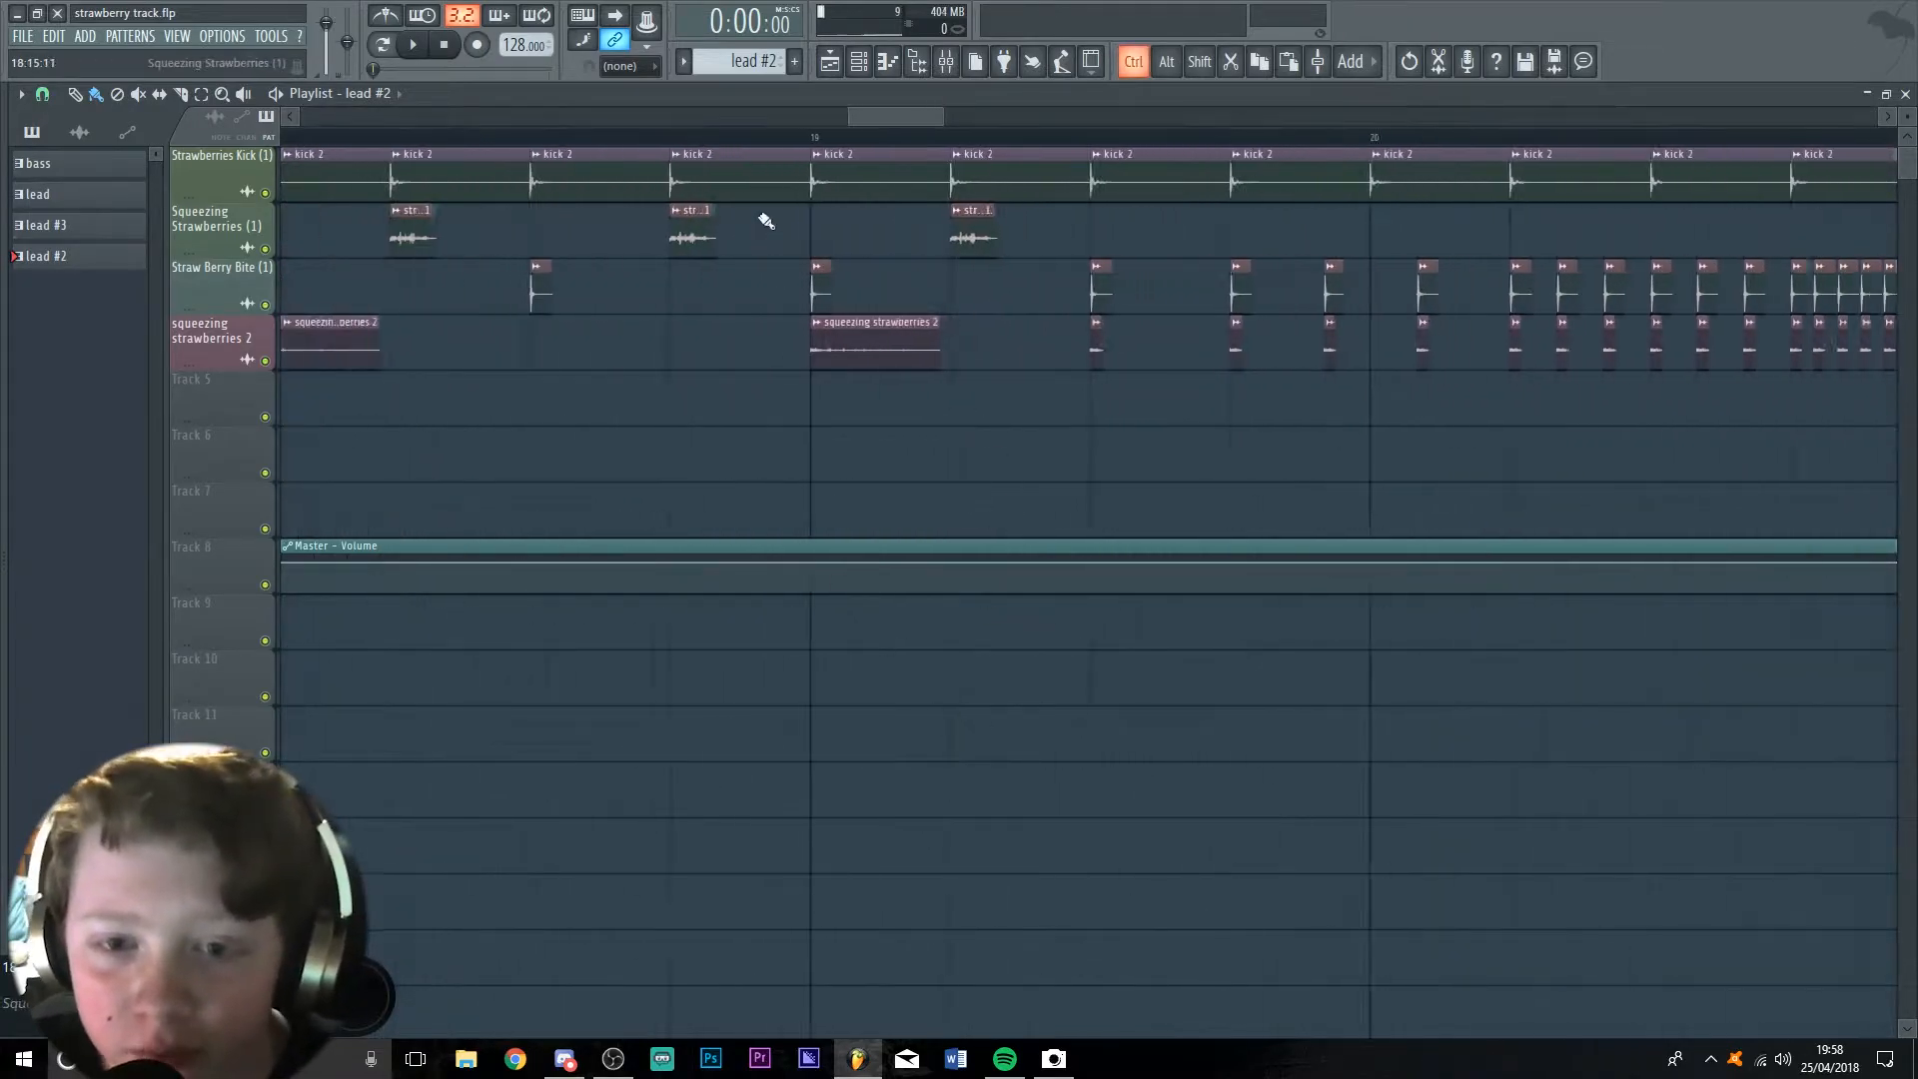
{"action": "scroll", "coordinate": [886, 223], "scroll_direction": "down", "scroll_amount": 6}
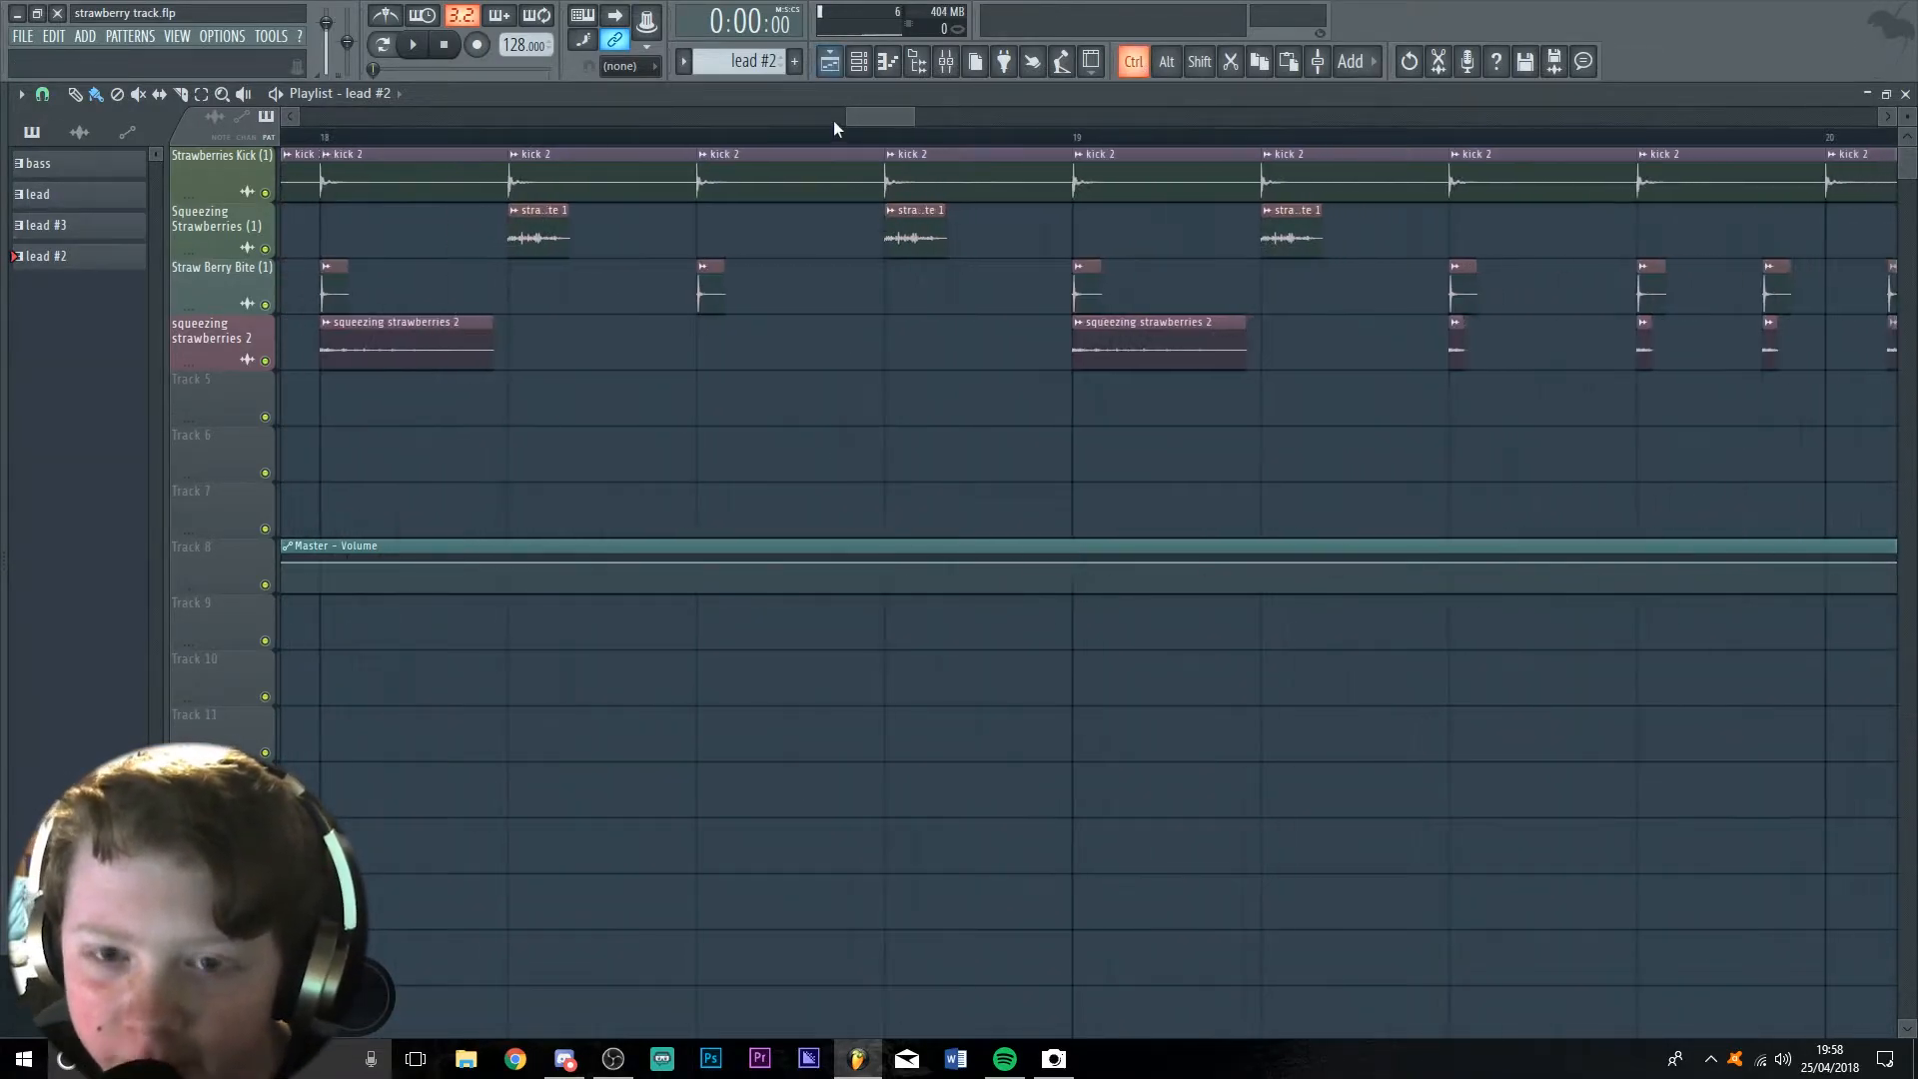
{"action": "scroll", "coordinate": [1082, 315], "scroll_direction": "down", "scroll_amount": 5}
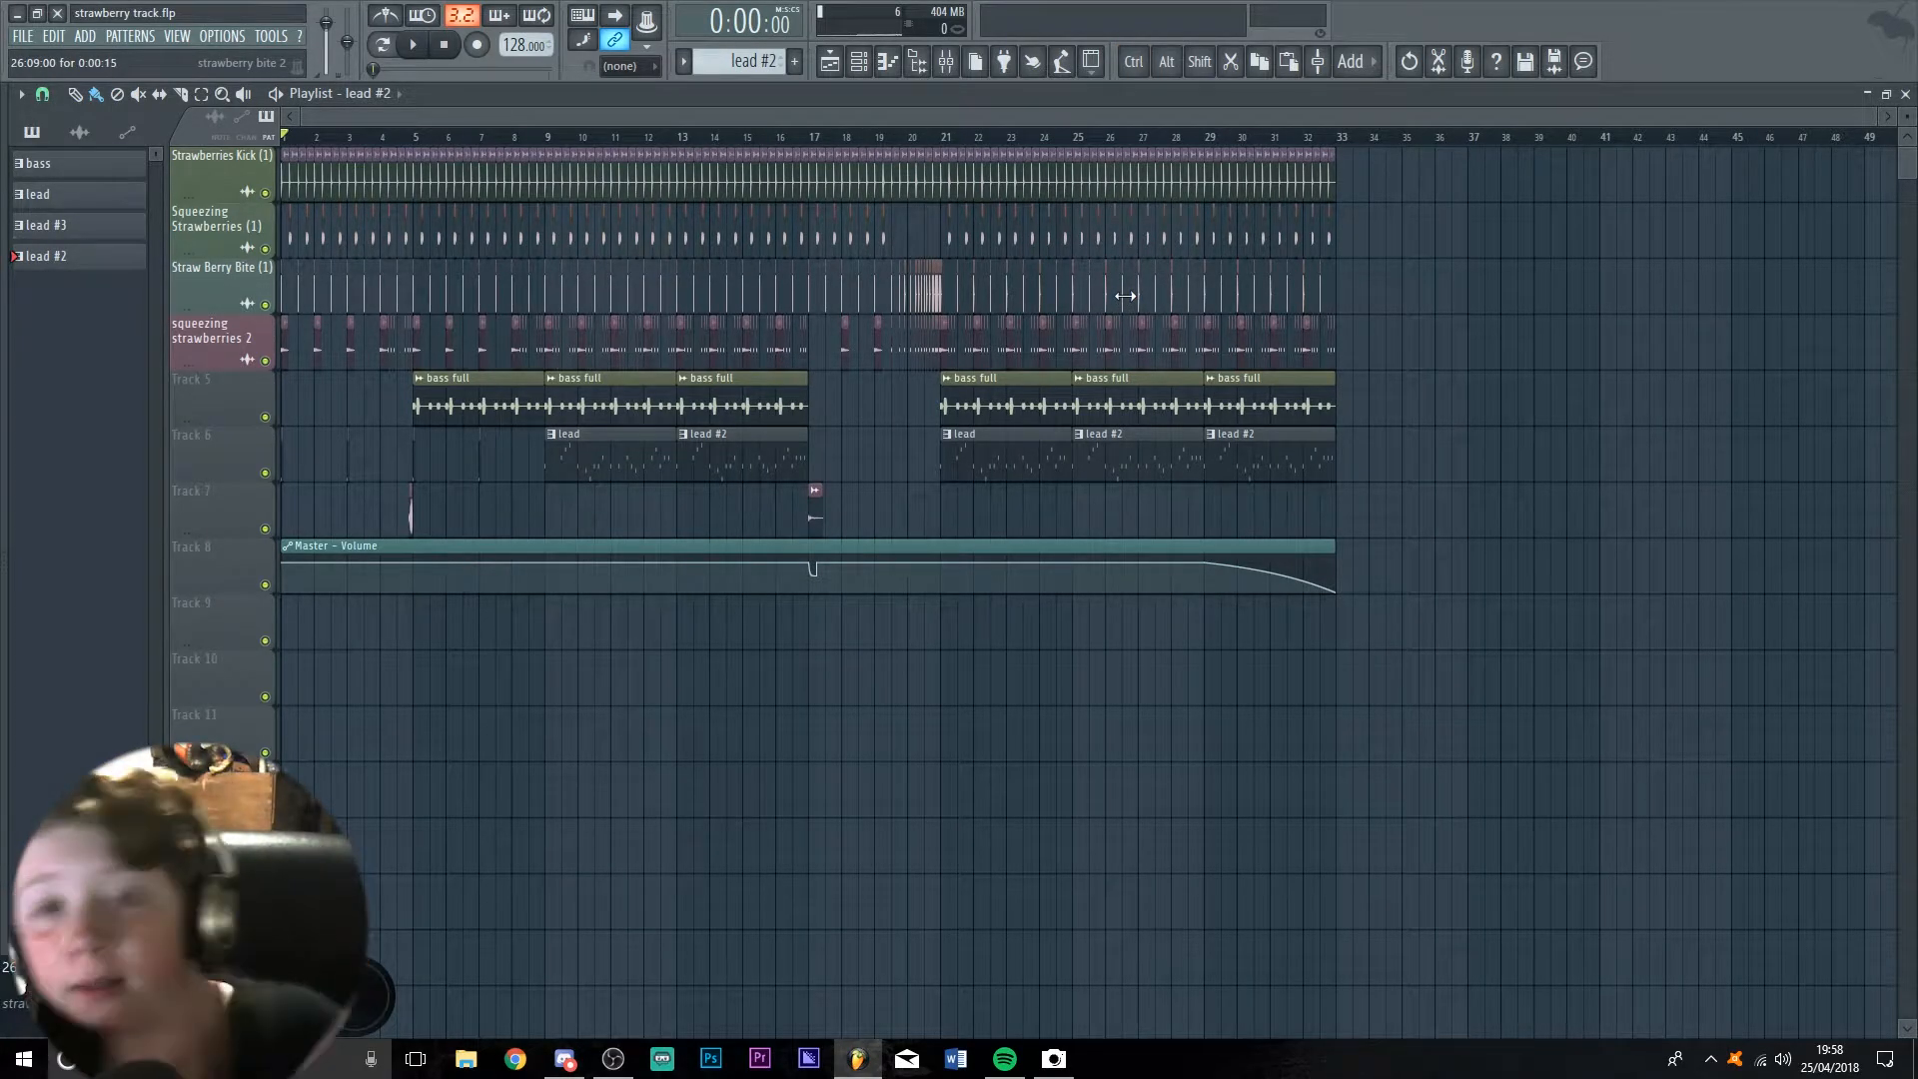
{"action": "scroll", "coordinate": [1125, 295], "scroll_direction": "up", "scroll_amount": 10}
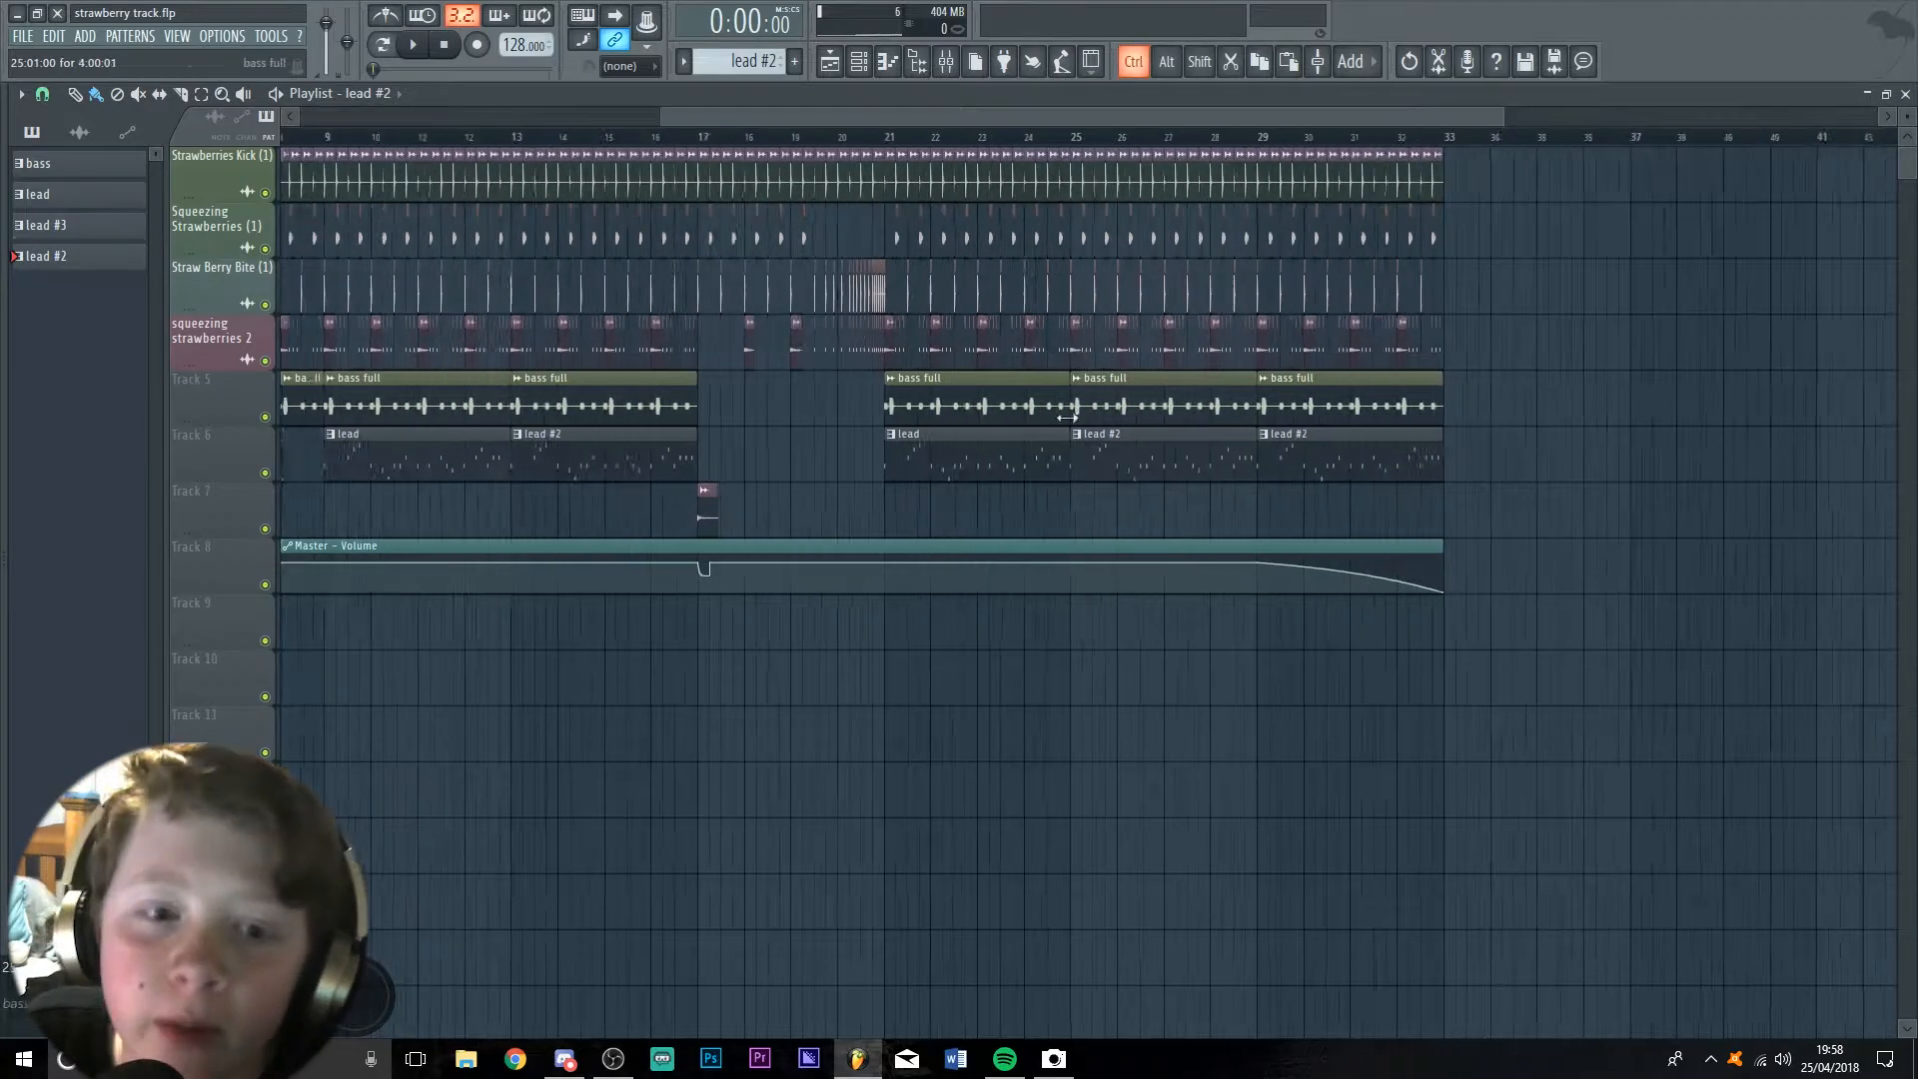
{"action": "scroll", "coordinate": [1011, 415], "scroll_direction": "down", "scroll_amount": 8}
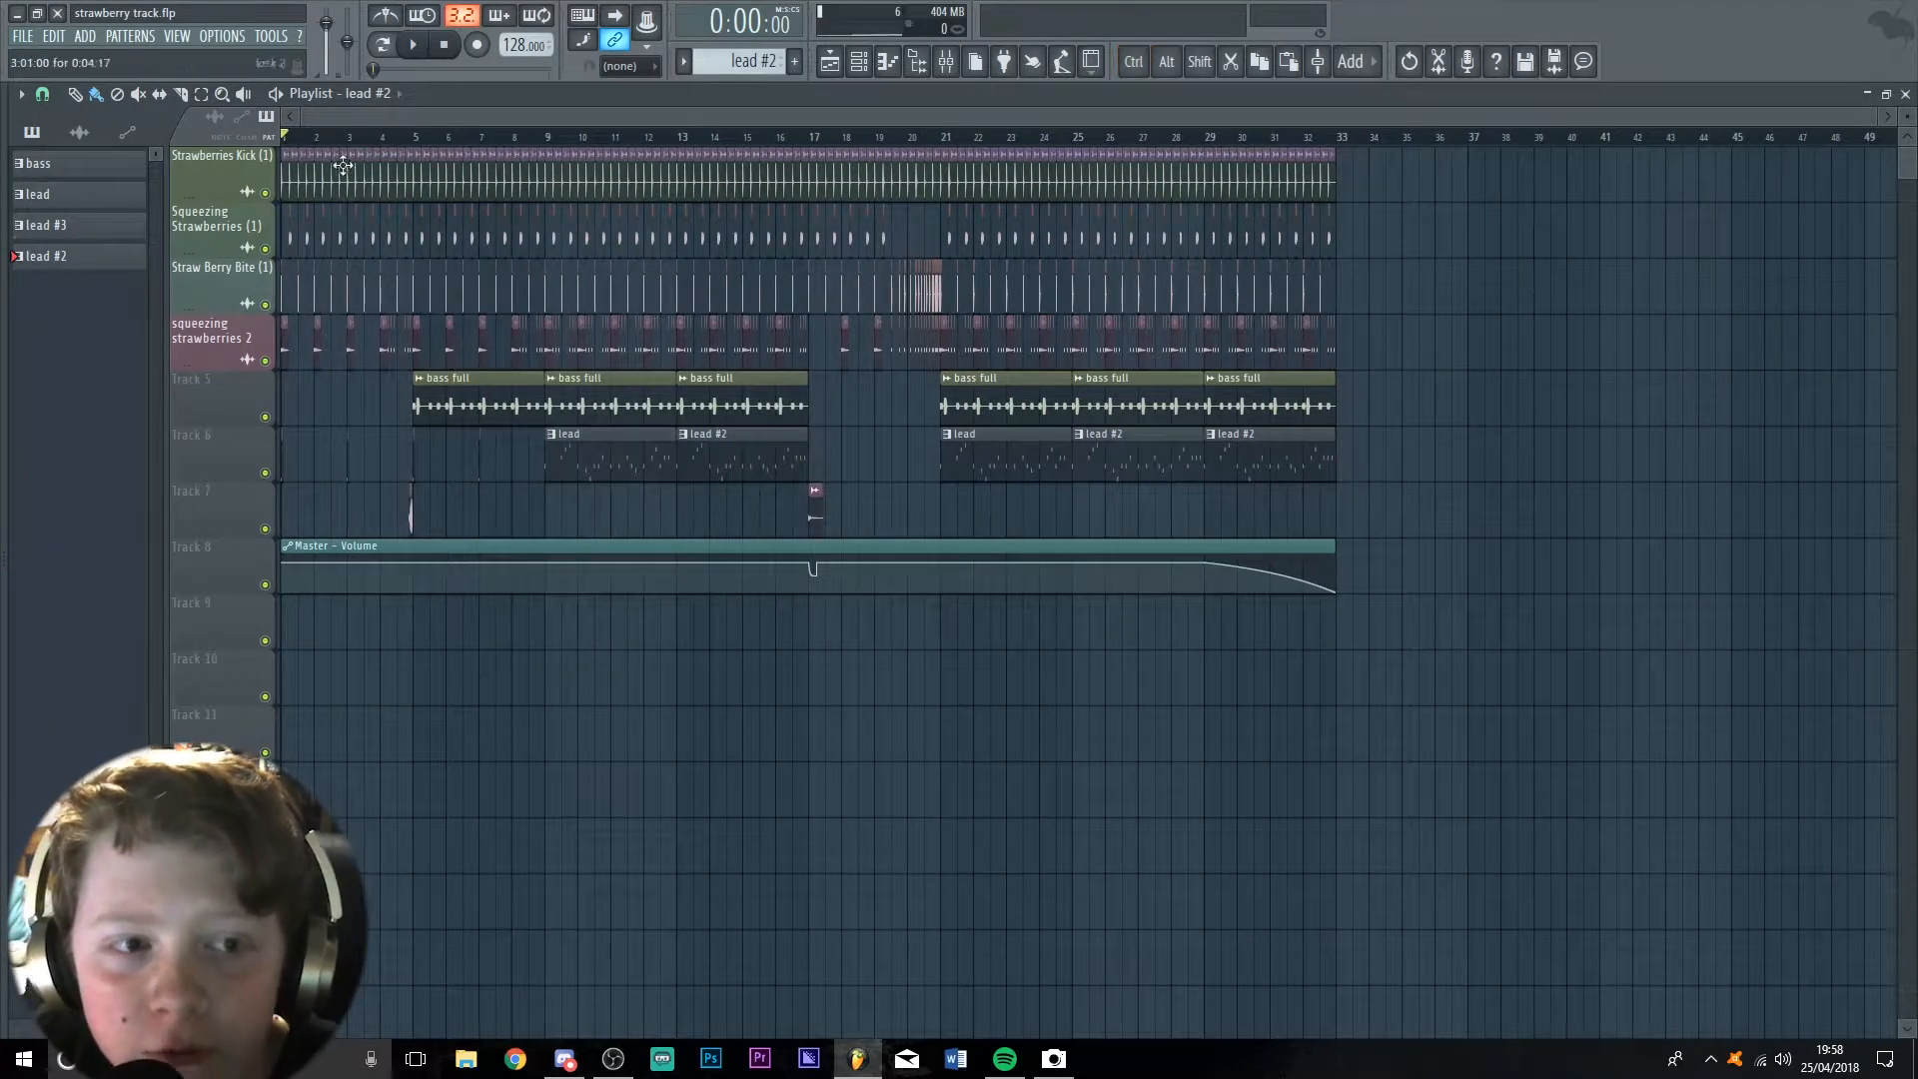
Preview the first kick 2 clip and the first strawberry bite 1 clip at the start of the playlist
{"action": "scroll", "coordinate": [449, 289], "scroll_direction": "up", "scroll_amount": 6}
{"action": "left_click", "coordinate": [289, 155]}
{"action": "left_click", "coordinate": [298, 189]}
{"action": "left_click", "coordinate": [334, 212]}
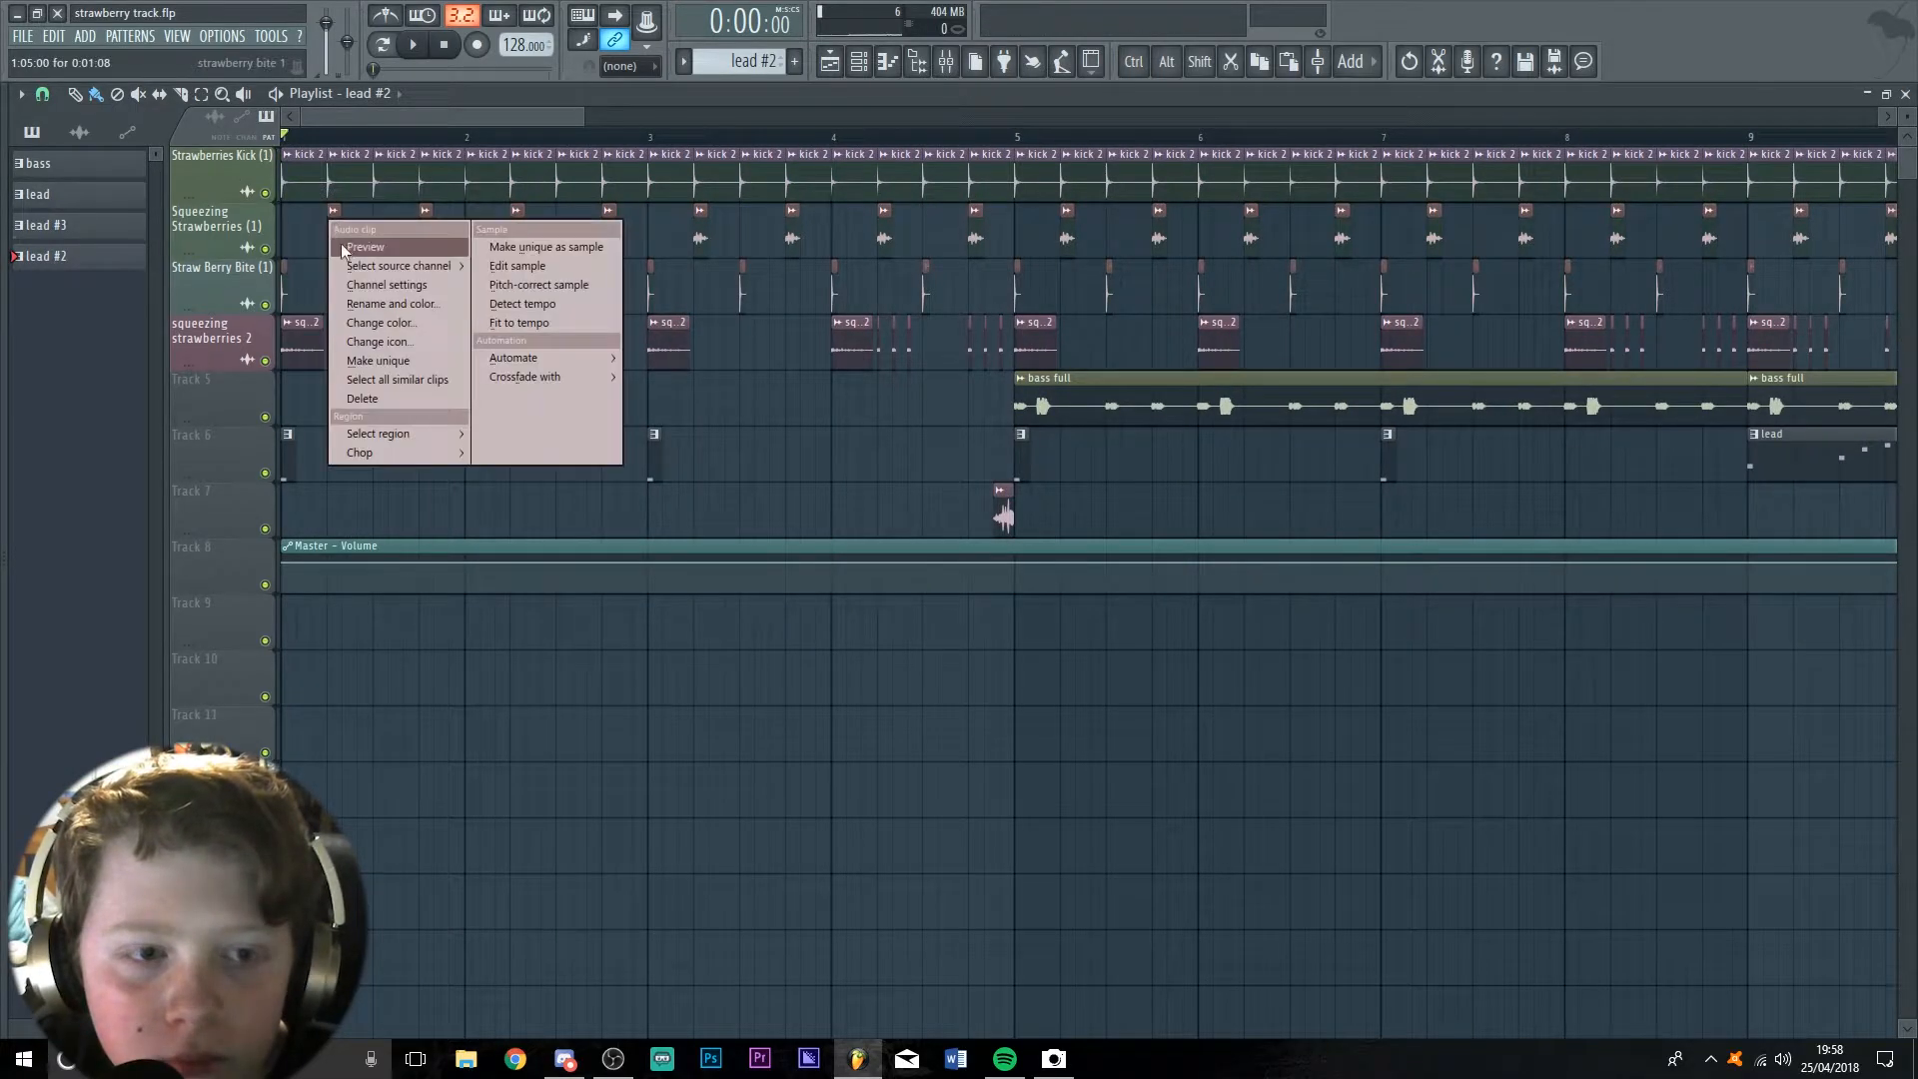
{"action": "left_click", "coordinate": [364, 248]}
{"action": "left_click", "coordinate": [288, 157]}
{"action": "left_click", "coordinate": [314, 189]}
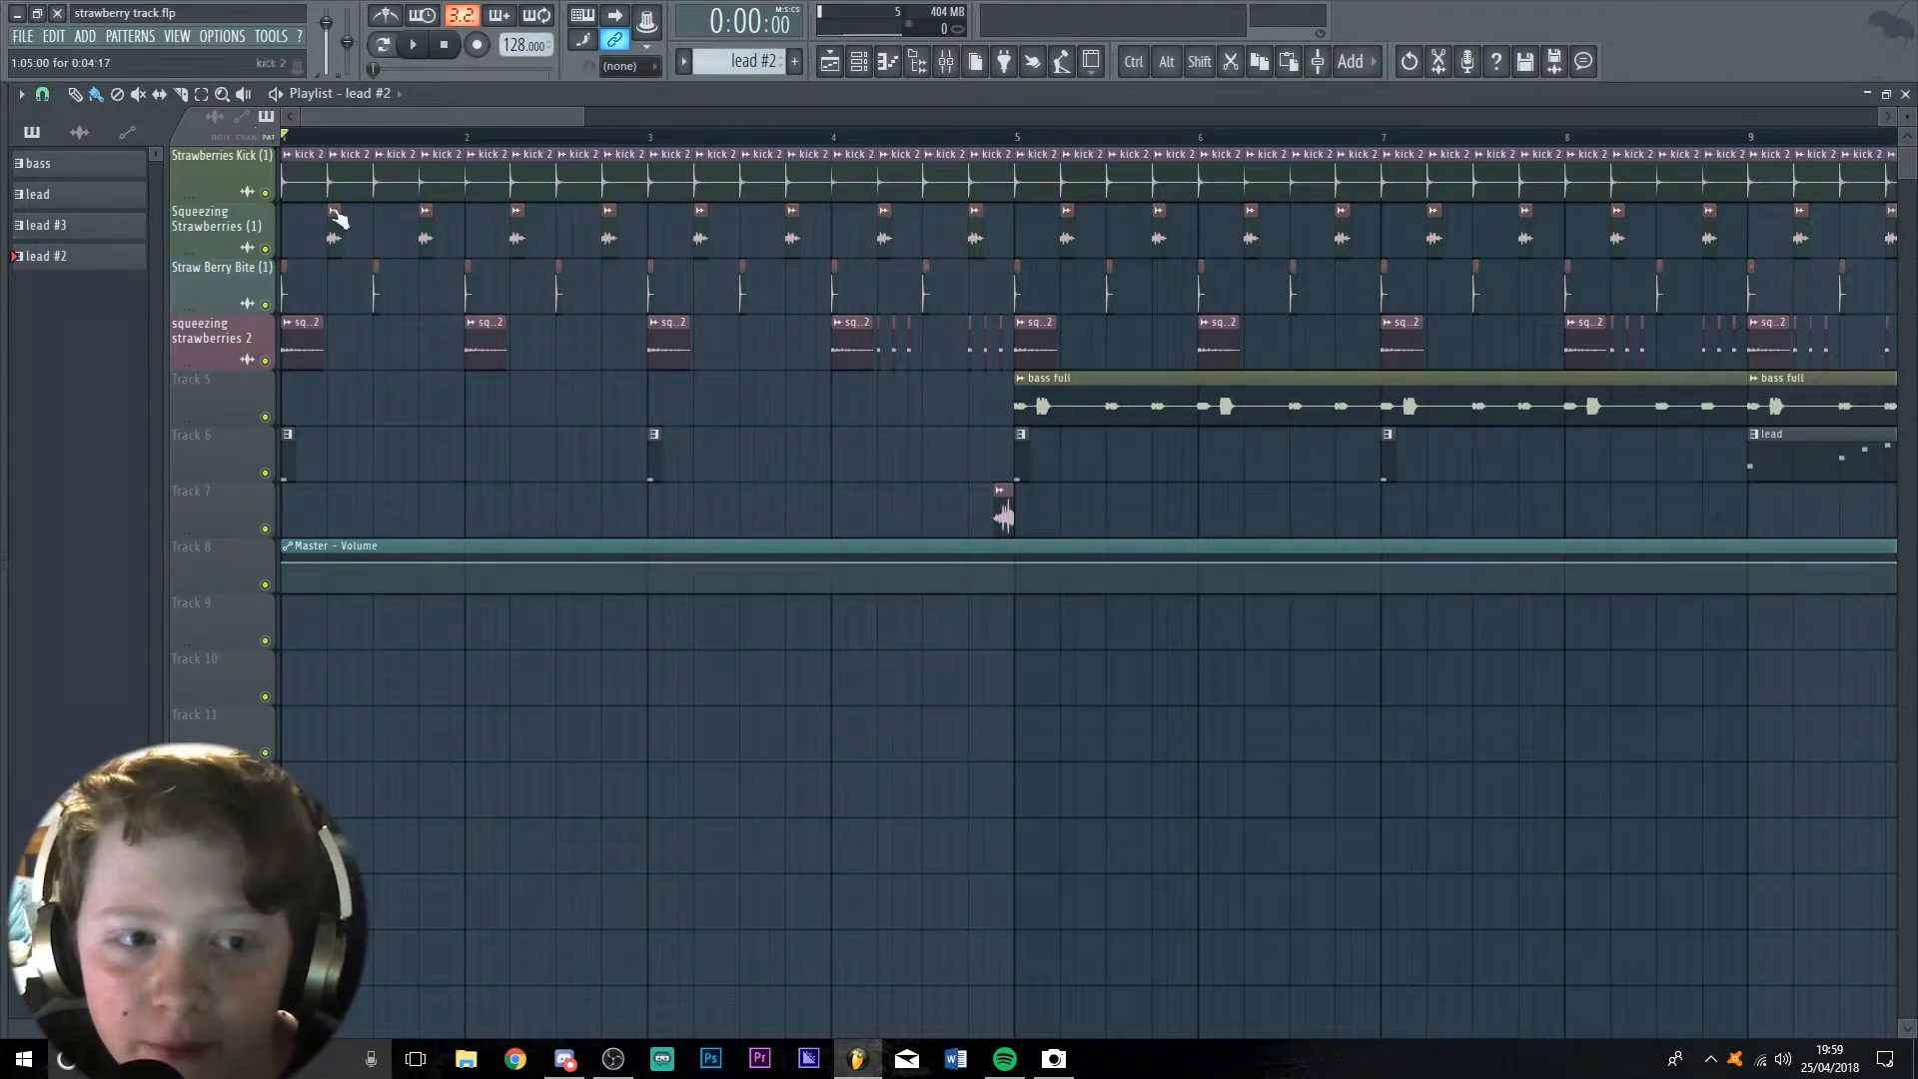
Preview the first Straw Berry Bite (1) clip and the first squeezing strawberries 2 clip
{"action": "left_click", "coordinate": [284, 271]}
{"action": "left_click", "coordinate": [291, 302]}
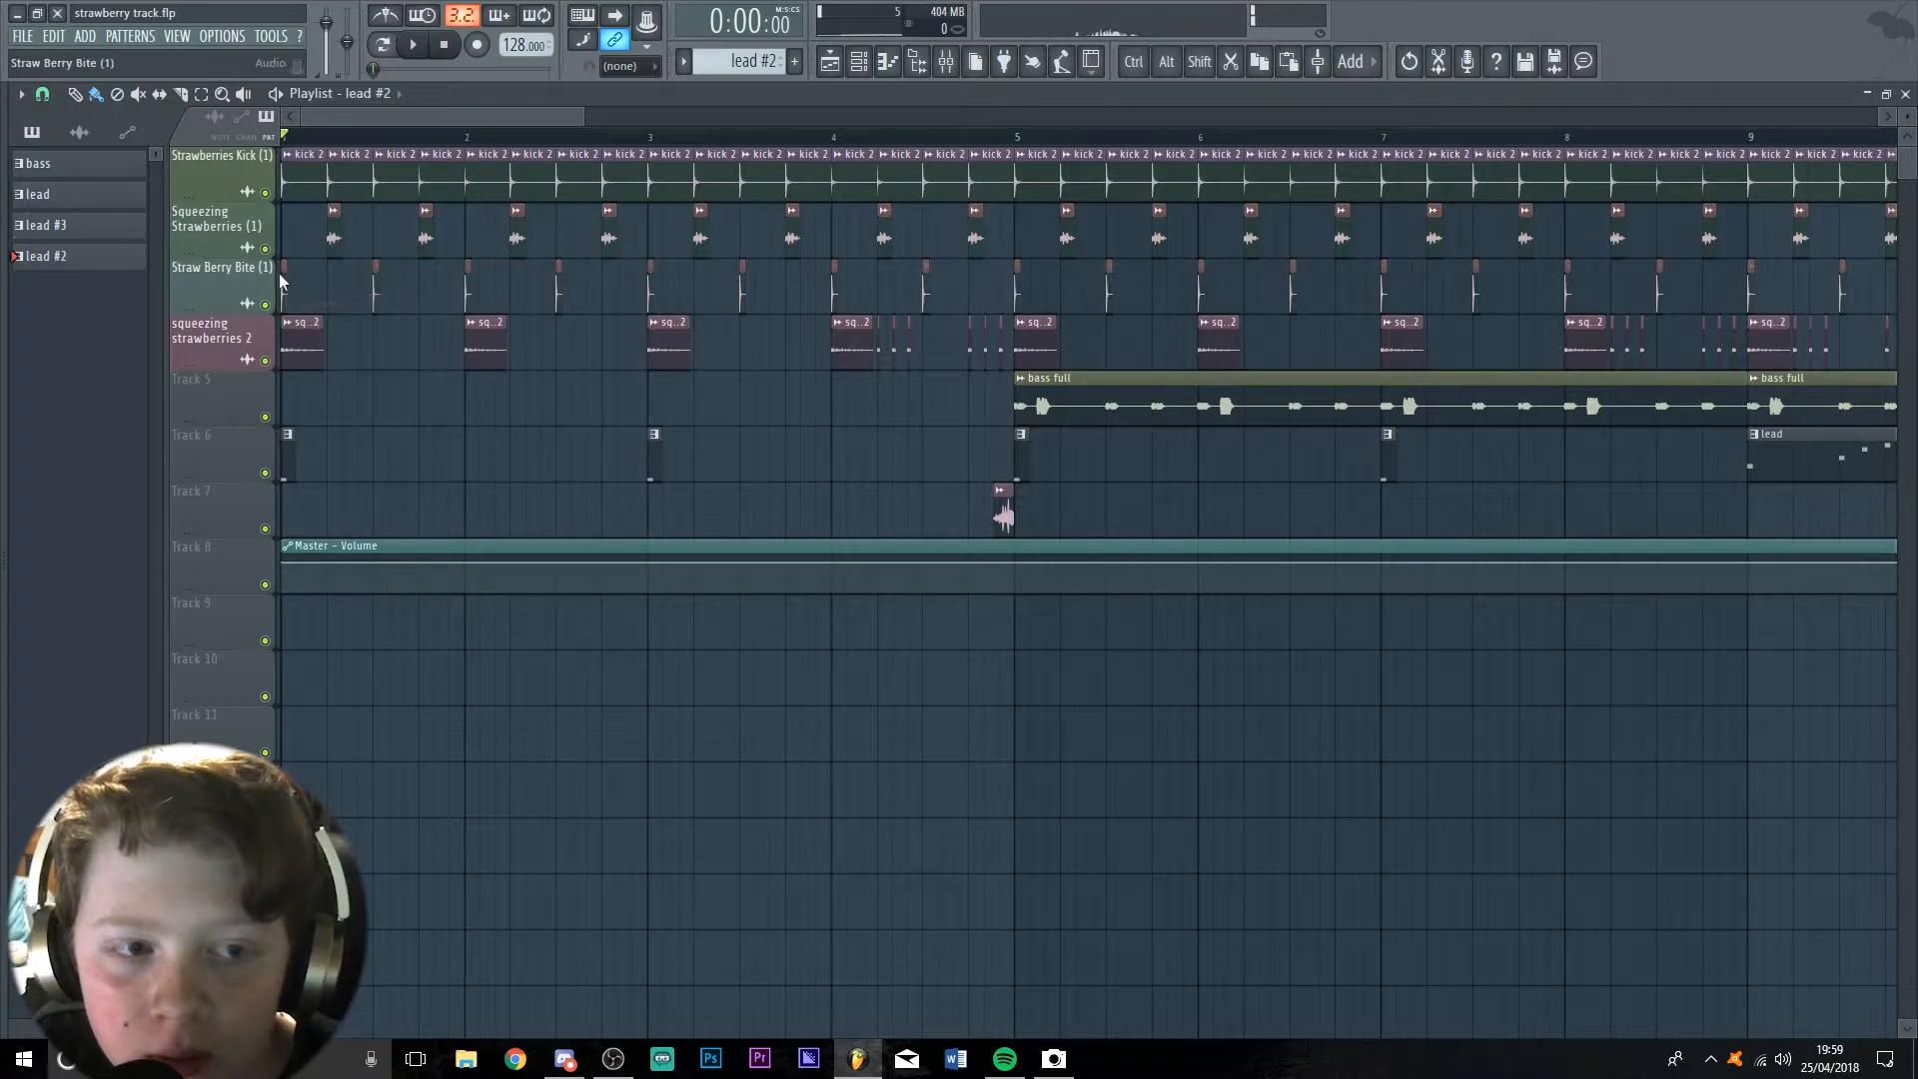
{"action": "left_click", "coordinate": [284, 271]}
{"action": "left_click", "coordinate": [300, 302]}
{"action": "left_click", "coordinate": [287, 323]}
{"action": "left_click", "coordinate": [305, 358]}
Play the song from bar 5, where the bass full clip enters, and stop playback again
{"action": "scroll", "coordinate": [1149, 522], "scroll_direction": "down", "scroll_amount": 6}
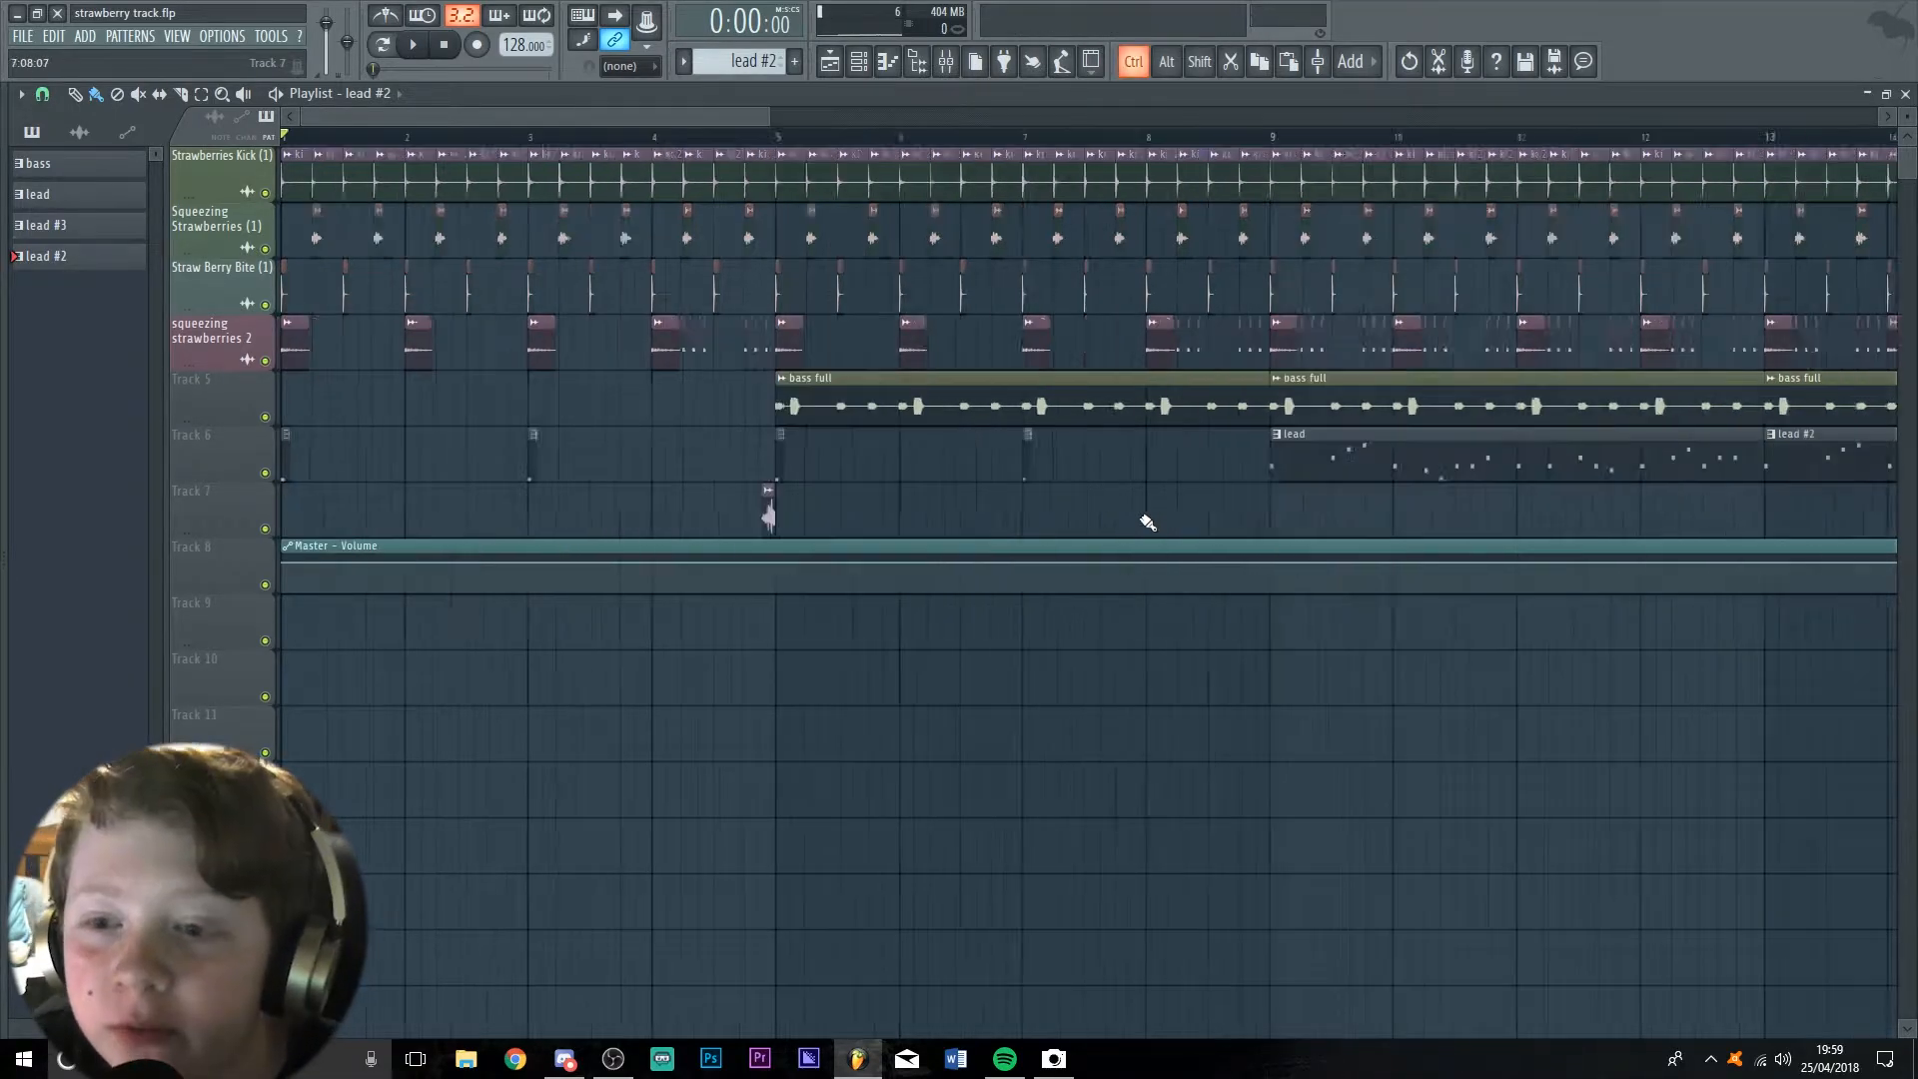
{"action": "scroll", "coordinate": [450, 292], "scroll_direction": "up", "scroll_amount": 5}
{"action": "scroll", "coordinate": [523, 258], "scroll_direction": "up", "scroll_amount": 1}
{"action": "left_click", "coordinate": [602, 138]}
{"action": "left_click", "coordinate": [600, 141]}
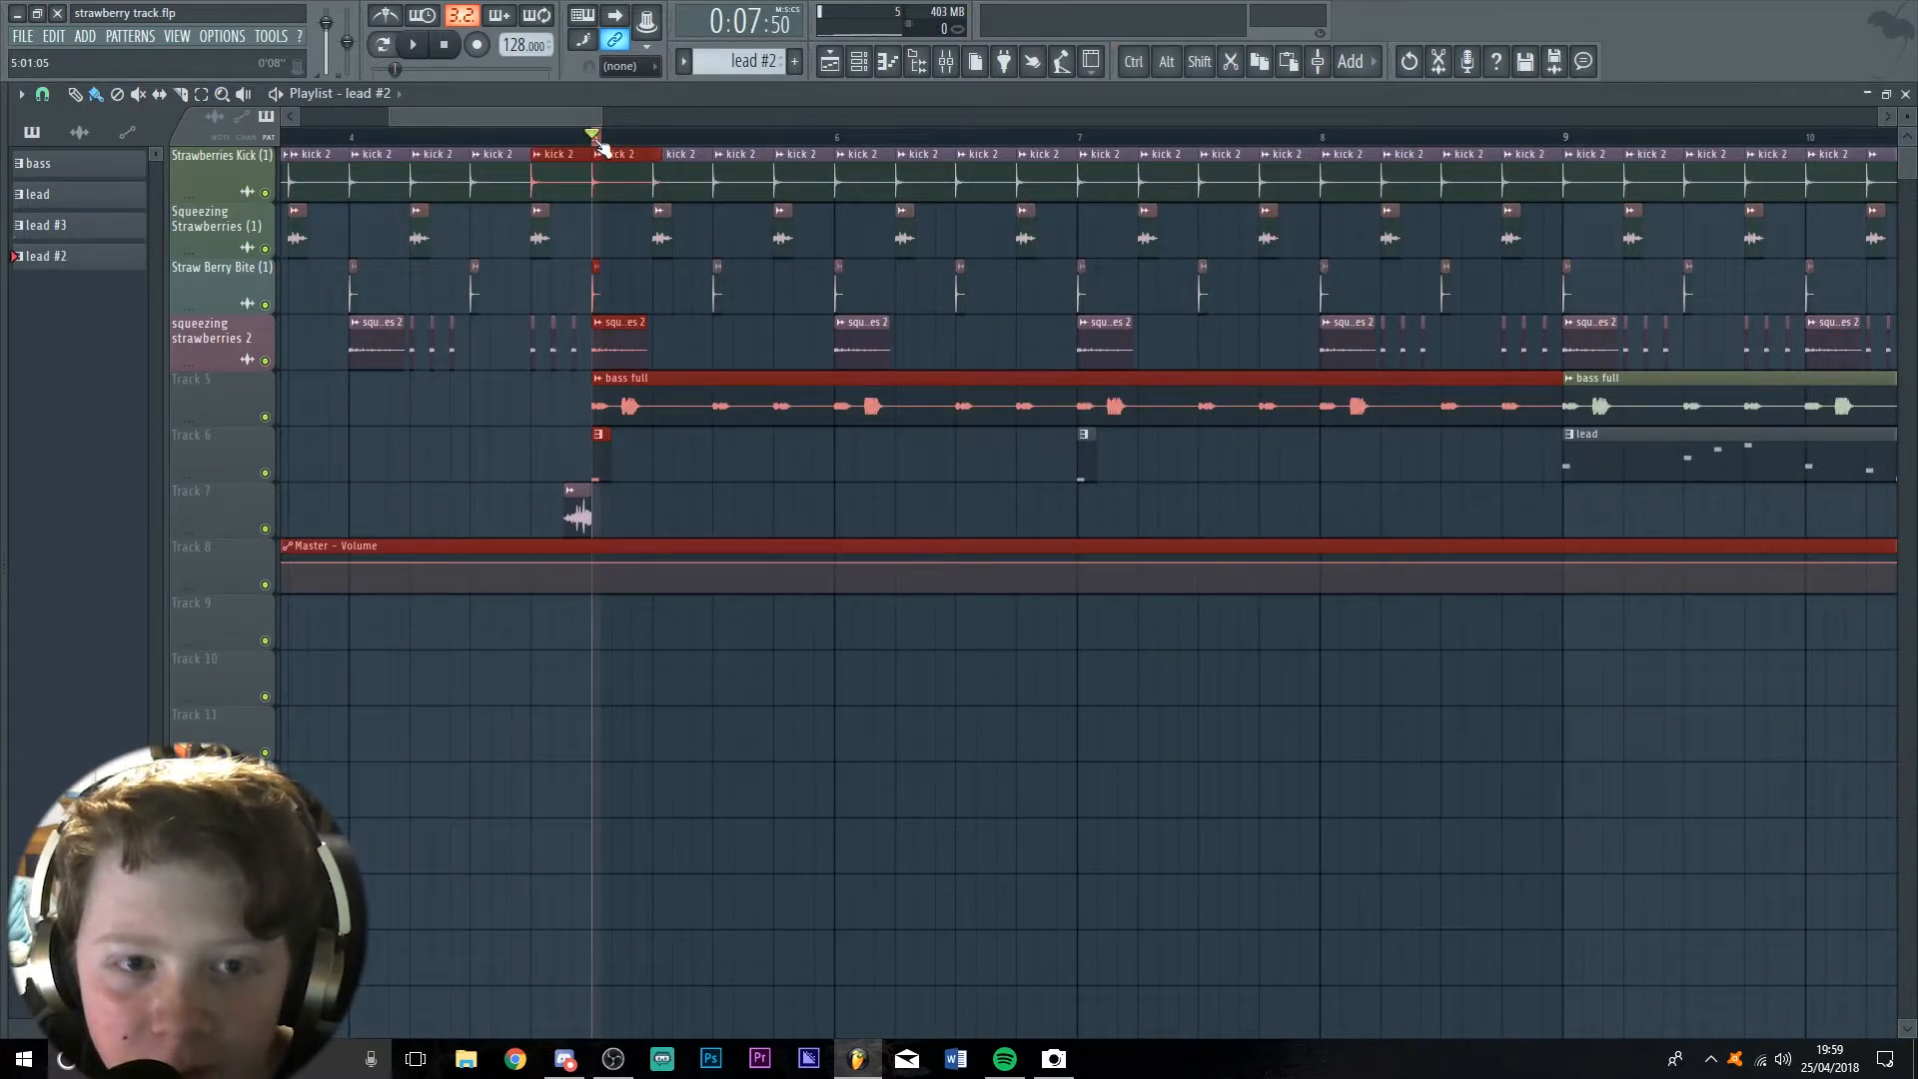
{"action": "left_click", "coordinate": [601, 141]}
{"action": "key", "text": "space"}
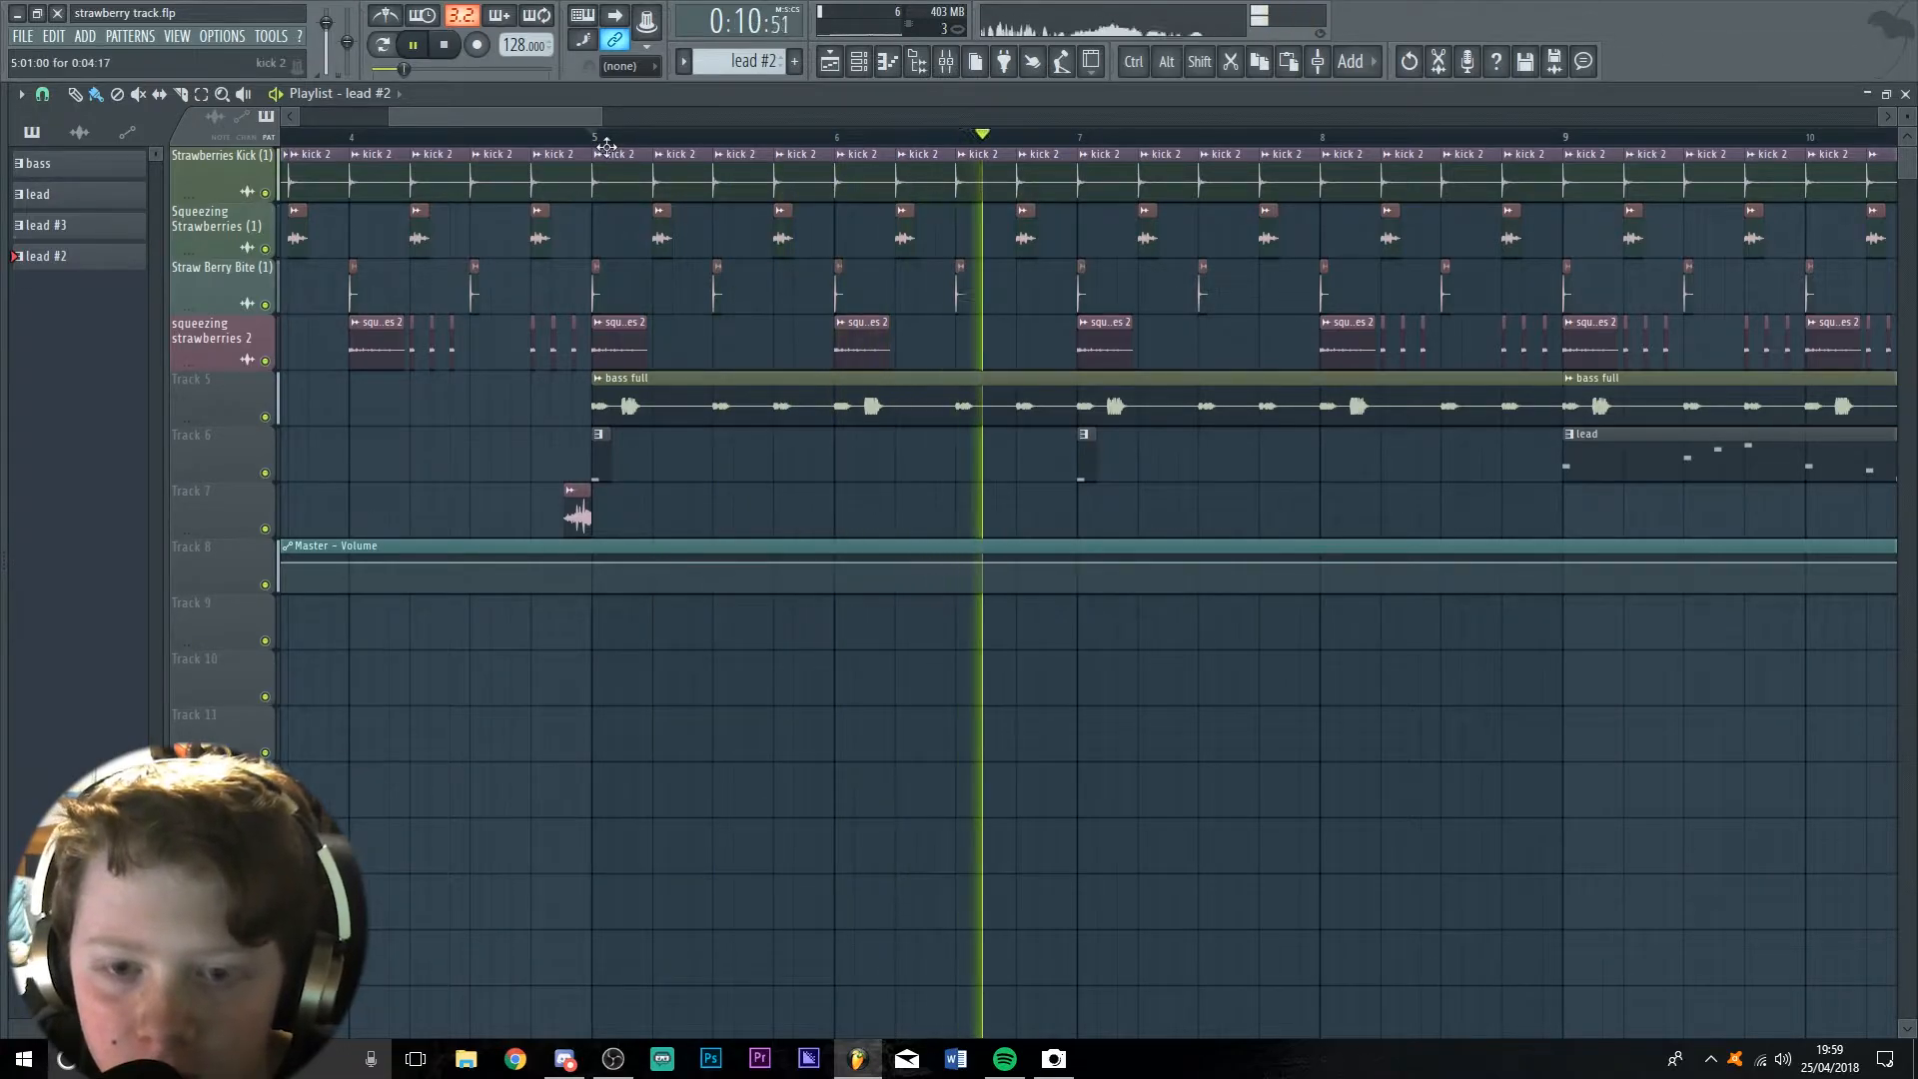
{"action": "key", "text": "space"}
Play the Strawberries Kick (1) track in solo and open the kick 2 clip's channel settings and mixer insert
{"action": "scroll", "coordinate": [663, 505], "scroll_direction": "down", "scroll_amount": 6}
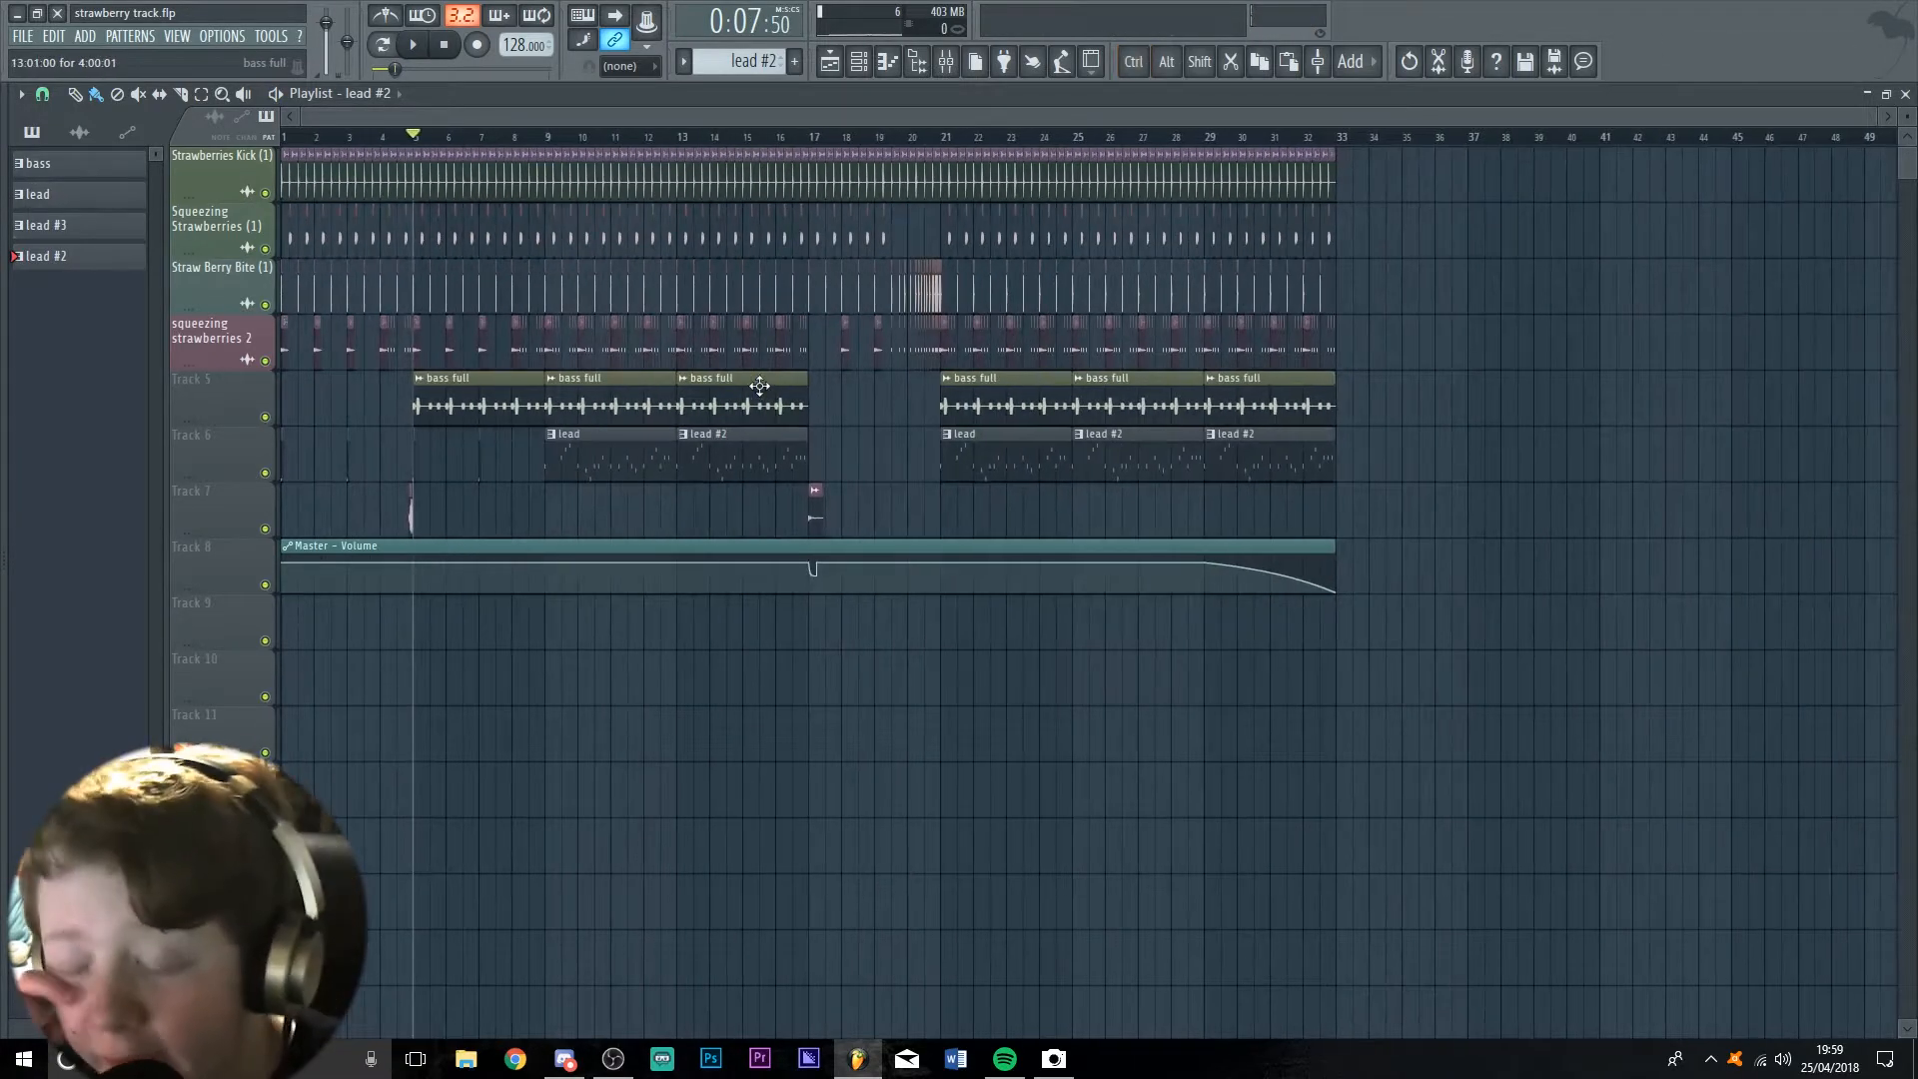
{"action": "key", "text": "space"}
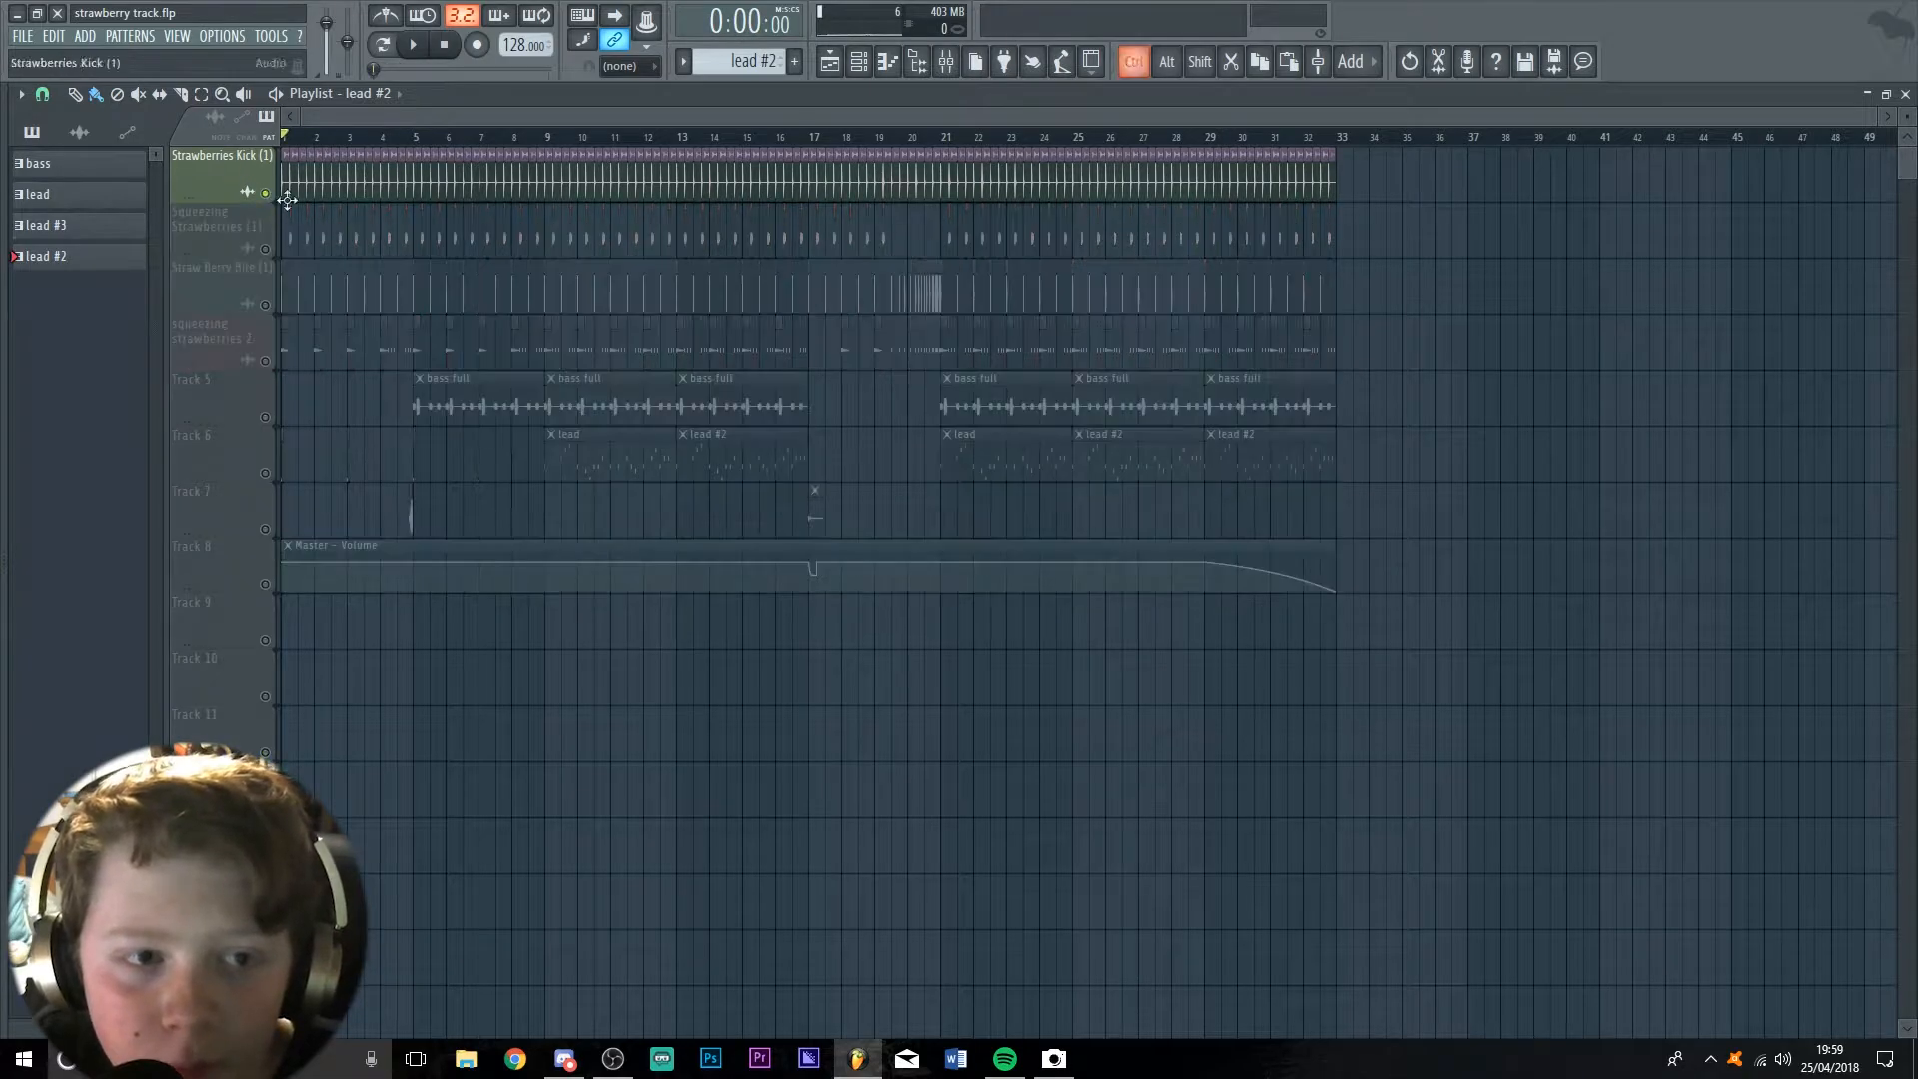
{"action": "double_click", "coordinate": [347, 176]}
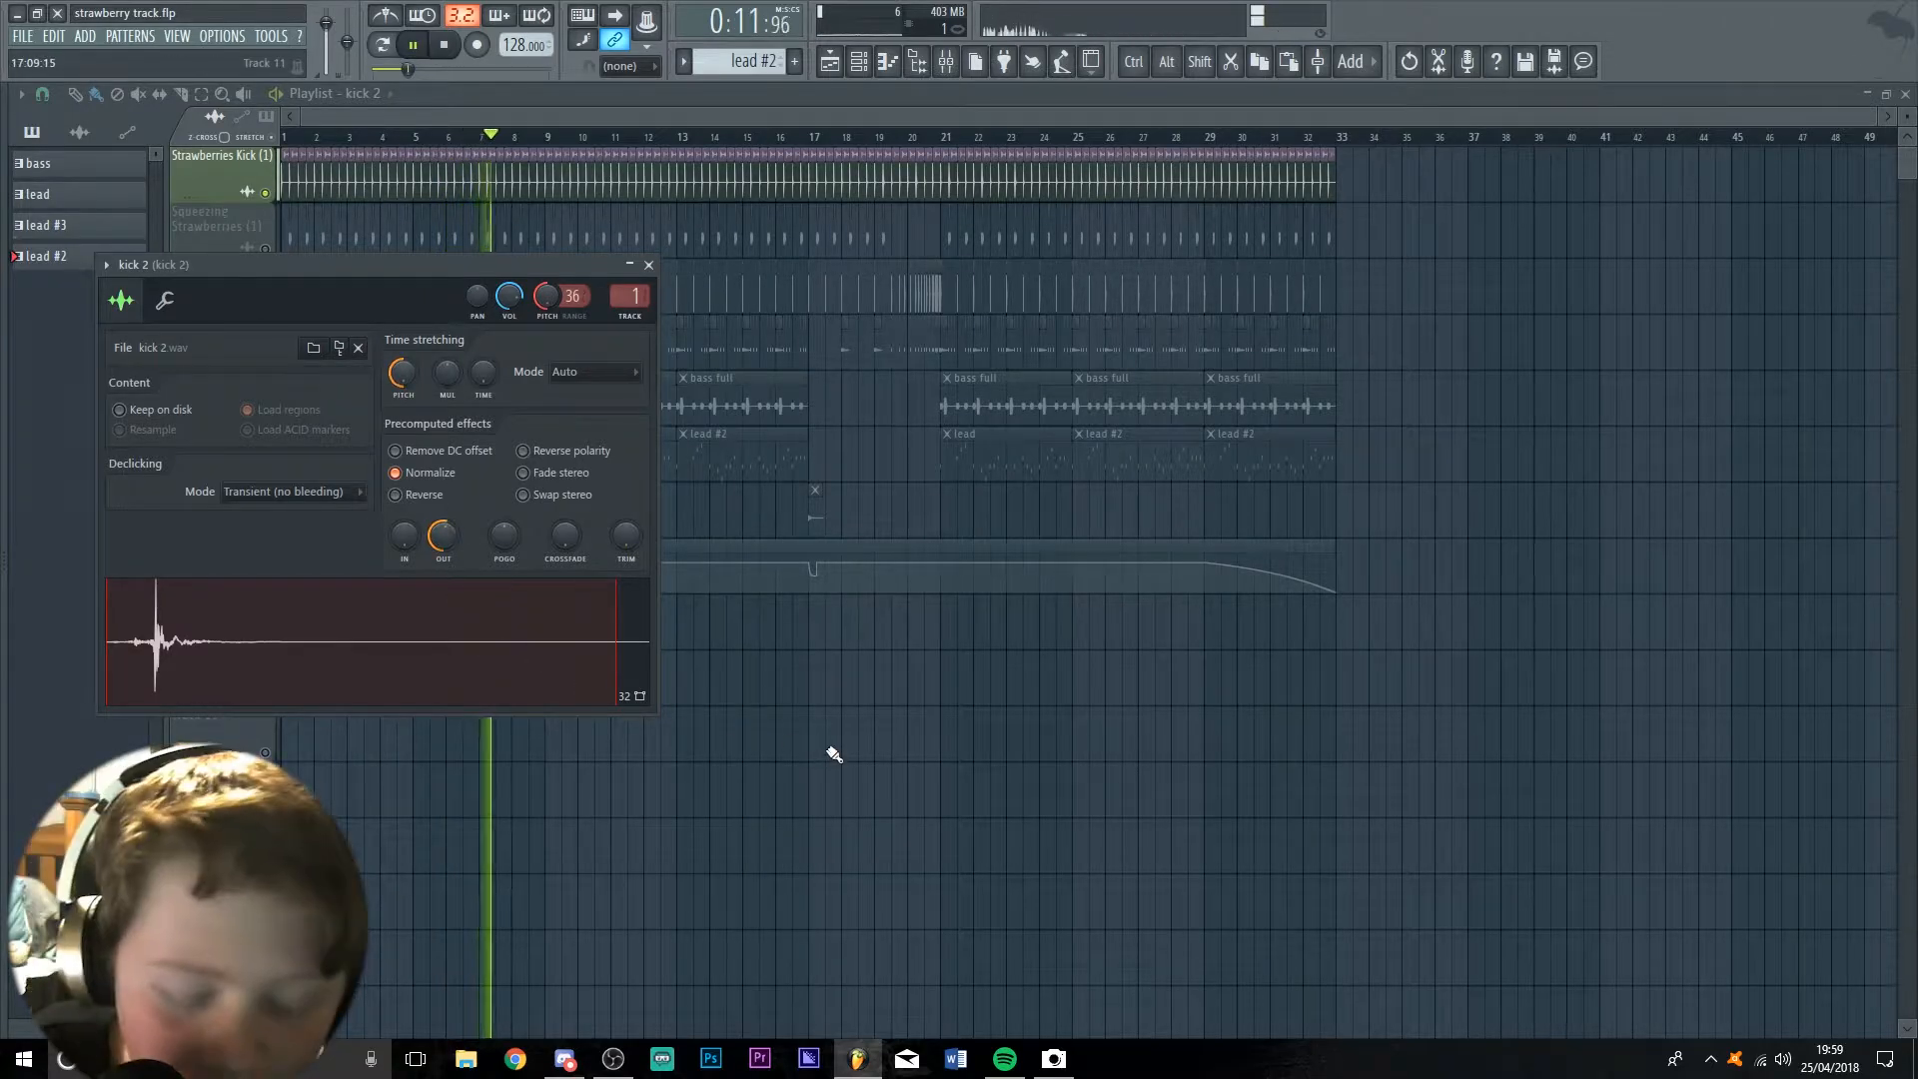
{"action": "key", "text": "F9"}
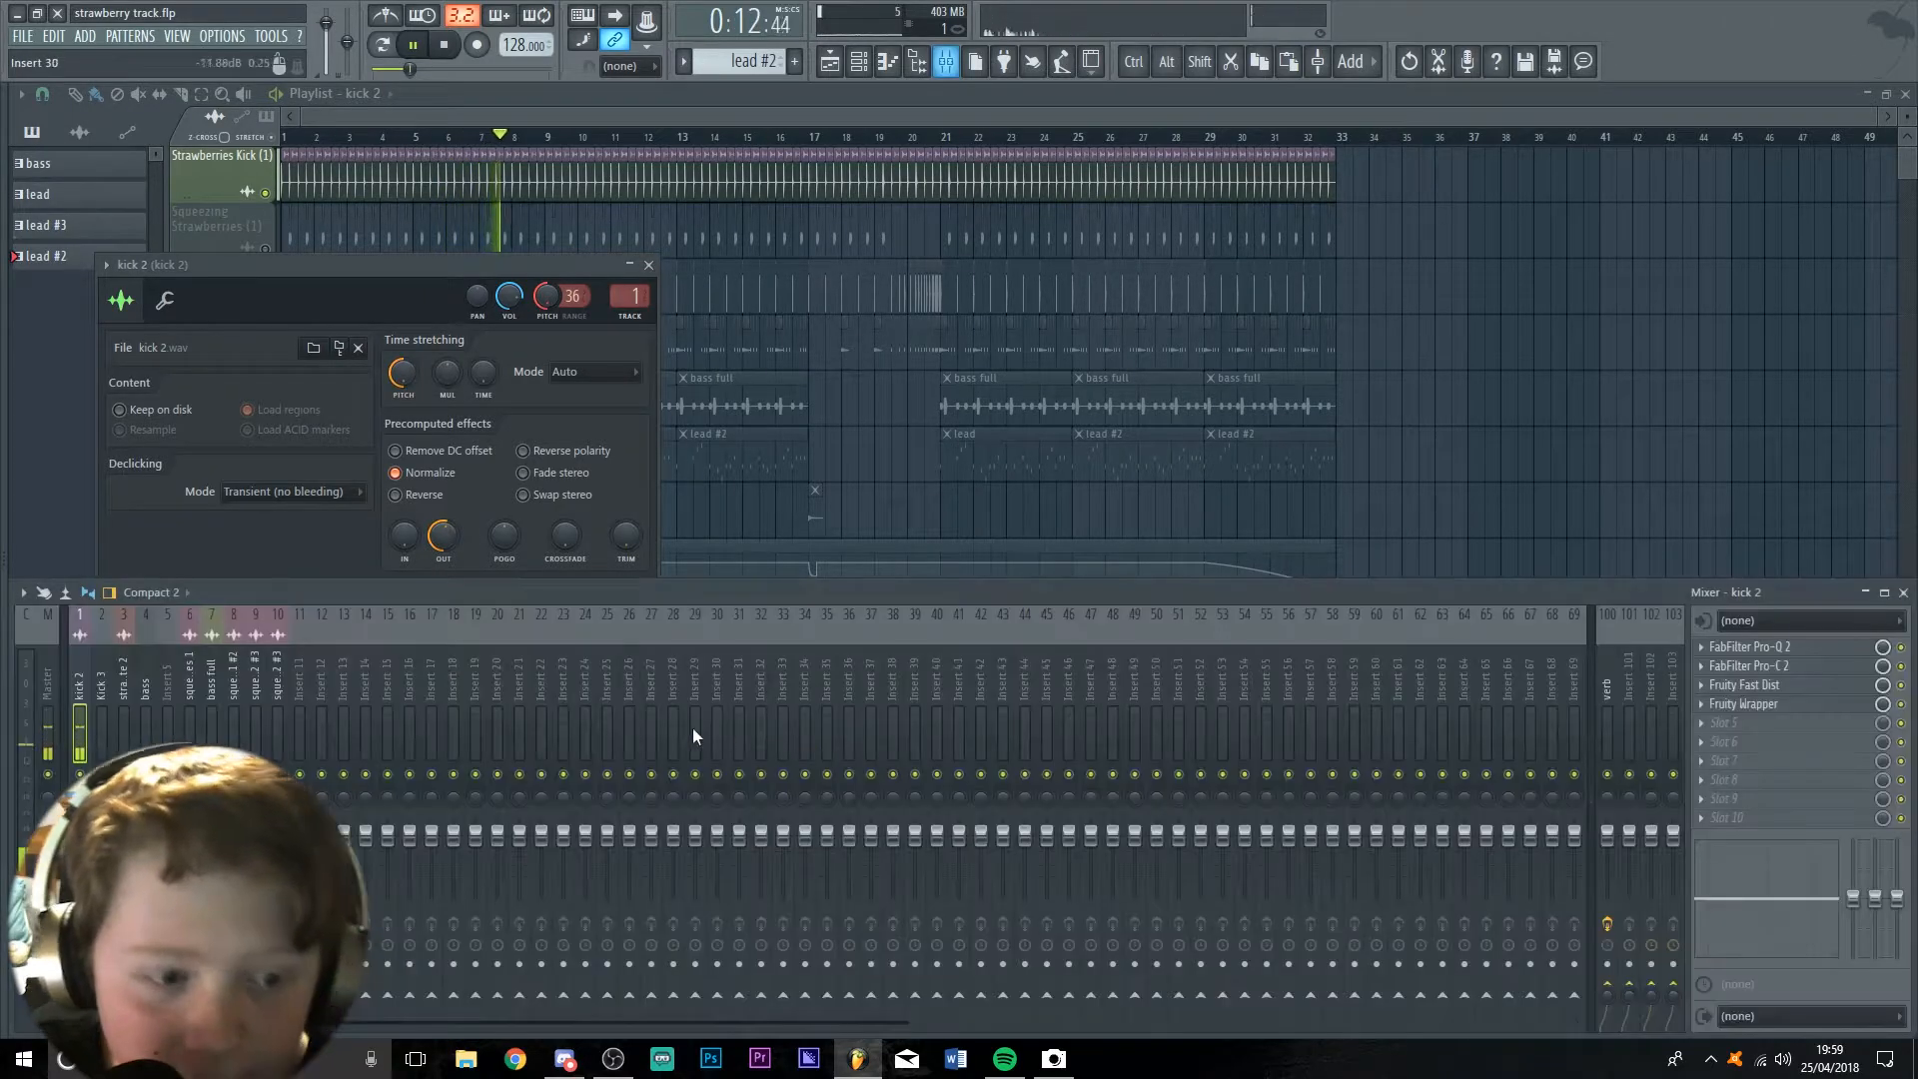
In kick 2's FabFilter Pro-Q 2, compare the sound with the High Cut band disabled and enabled again
{"action": "left_click", "coordinate": [1748, 647]}
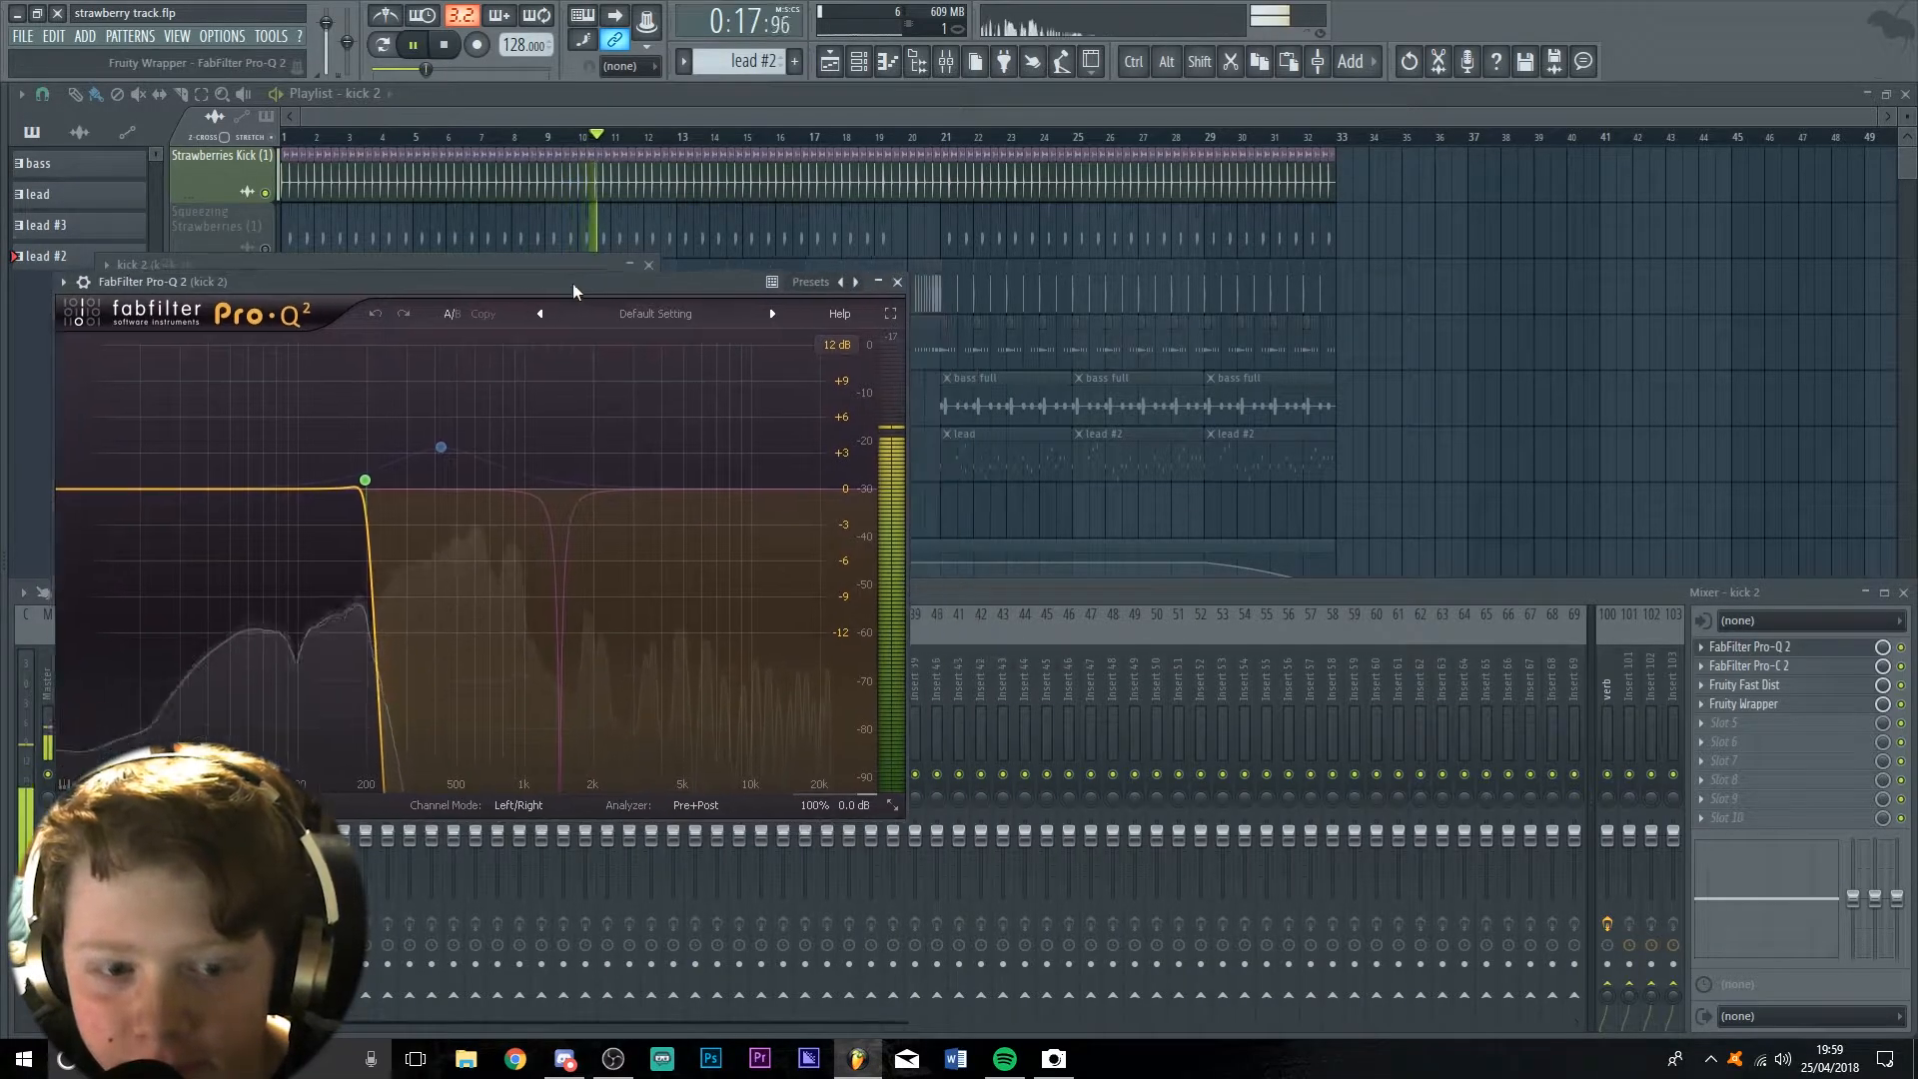
{"action": "left_click", "coordinate": [366, 480]}
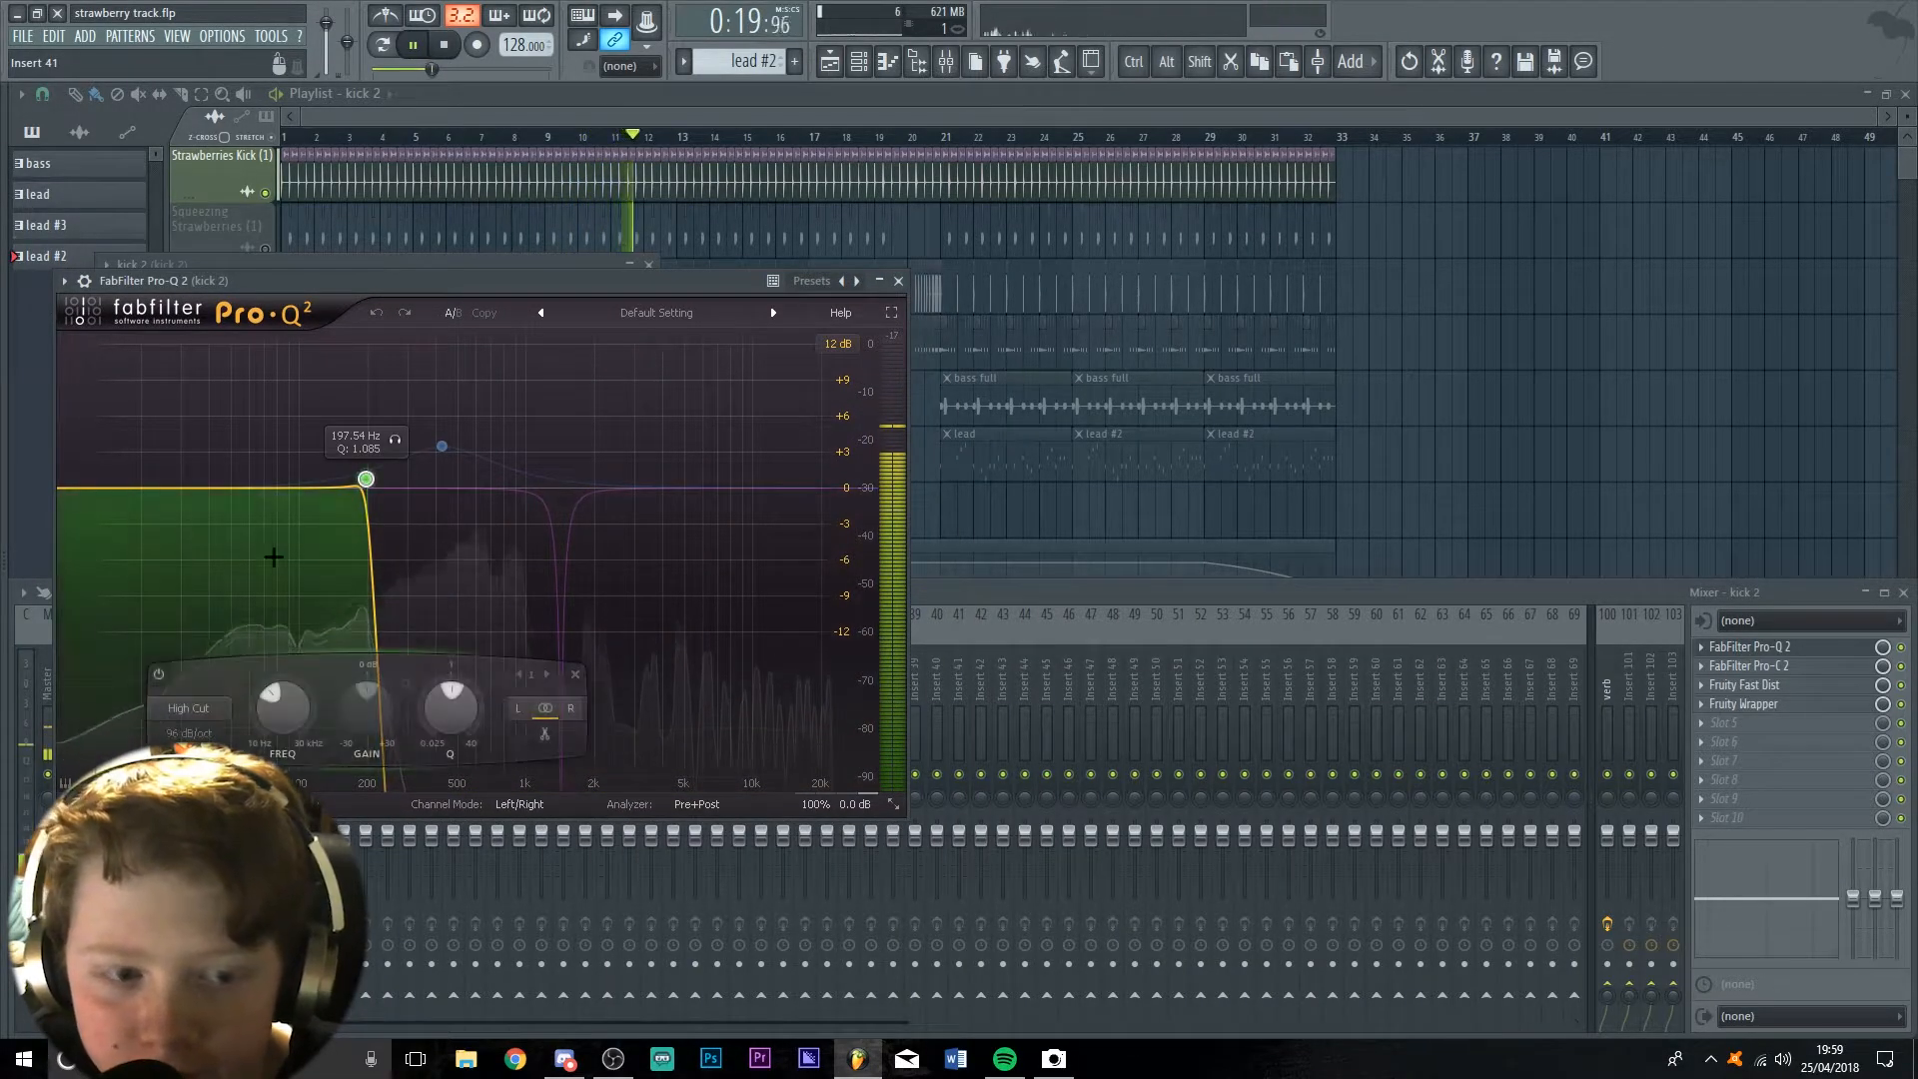
{"action": "left_click", "coordinate": [158, 673]}
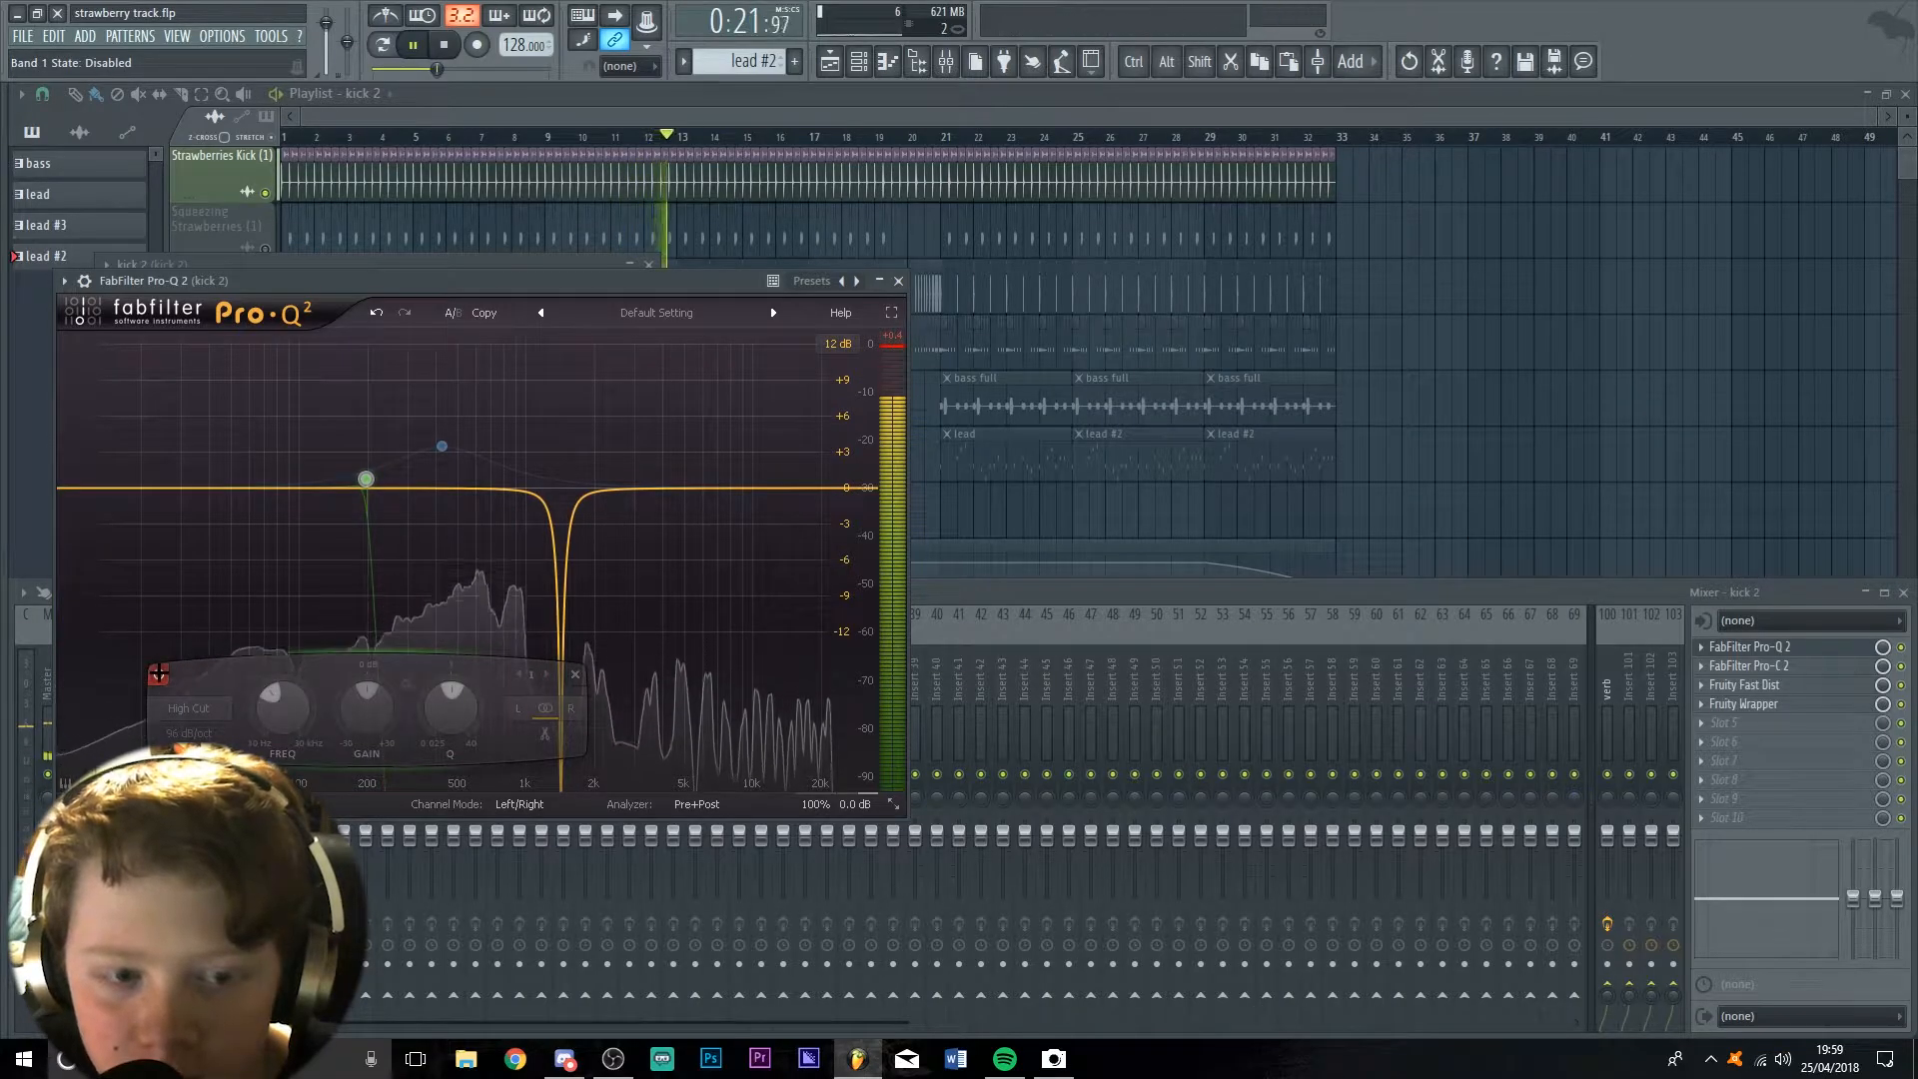
{"action": "left_click", "coordinate": [158, 673]}
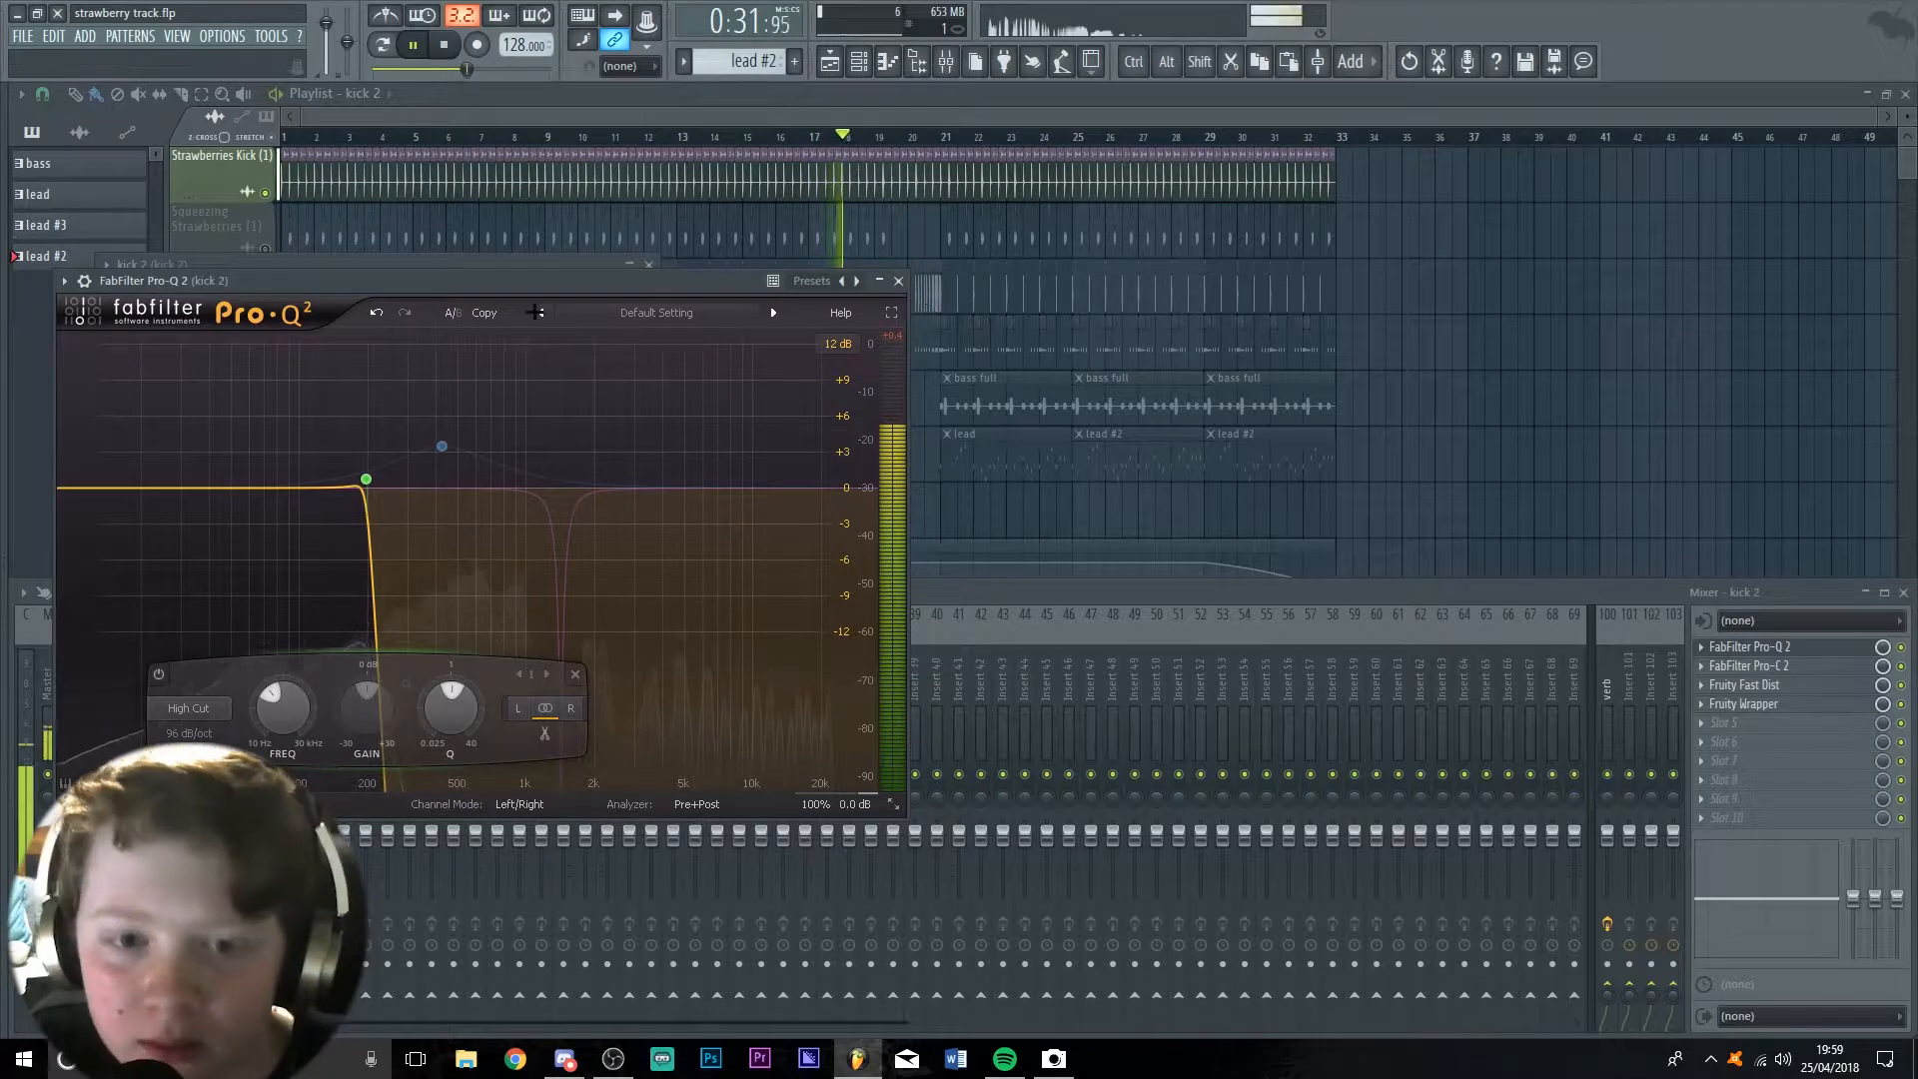
{"action": "left_click", "coordinate": [898, 281]}
Review kick 2's FabFilter Pro-C 2, Fruity Fast Dist and Fruity Wrapper effects, closing their windows and stopping playback
{"action": "left_click", "coordinate": [1825, 665]}
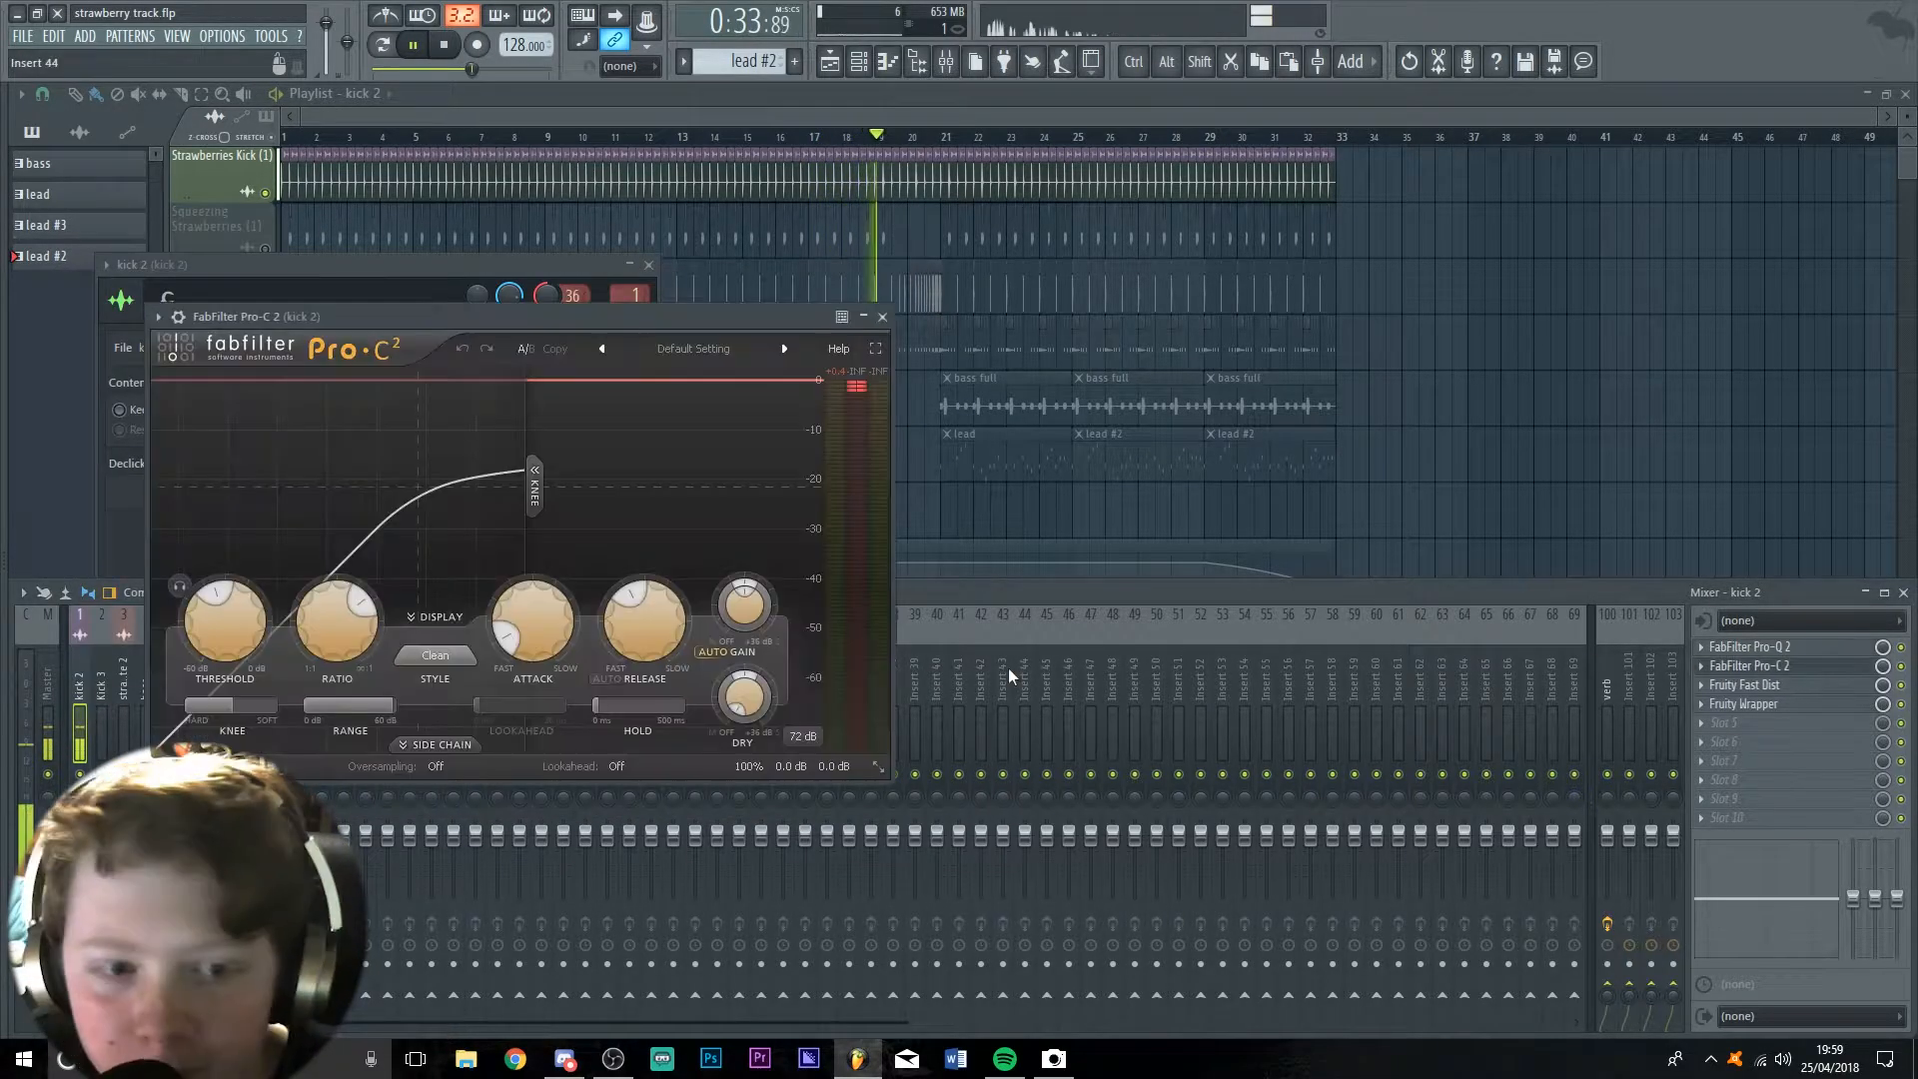
{"action": "left_click", "coordinate": [882, 318]}
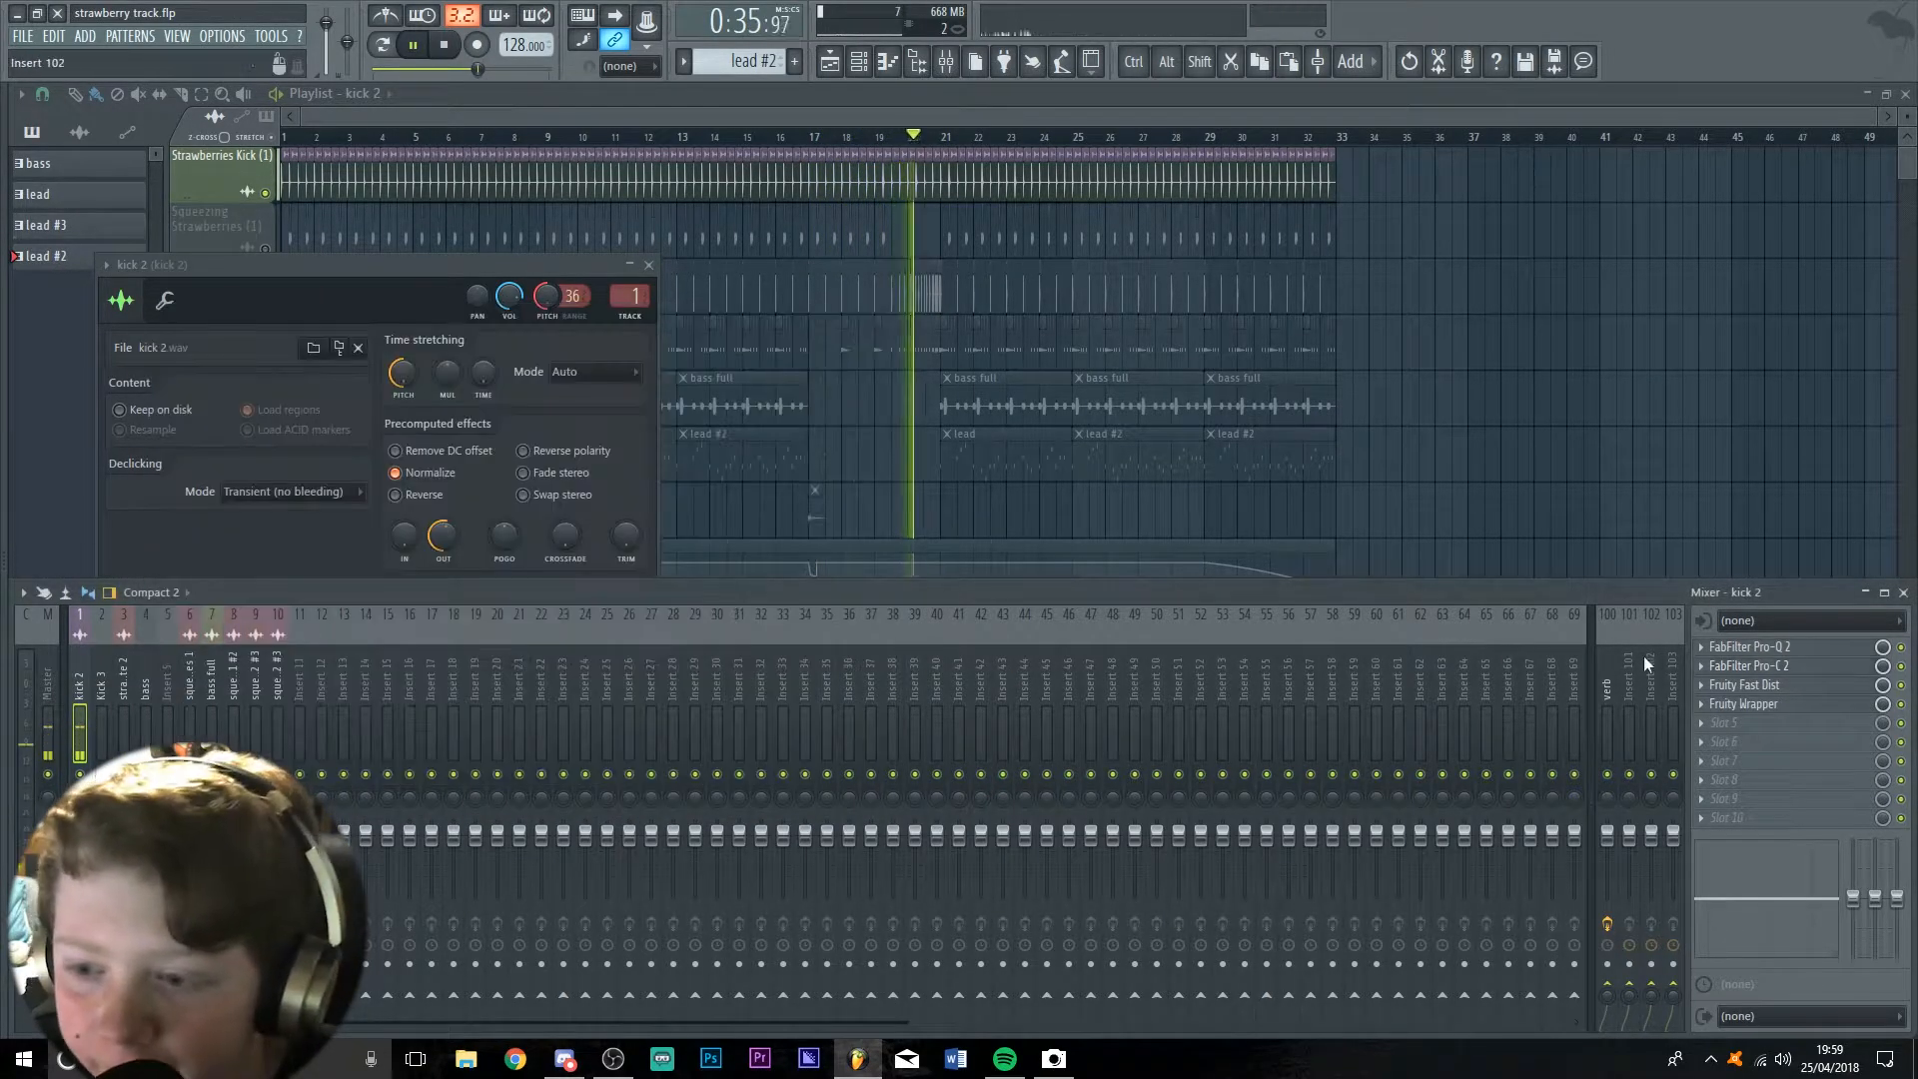
{"action": "left_click", "coordinate": [1747, 684]}
{"action": "left_click", "coordinate": [1748, 703]}
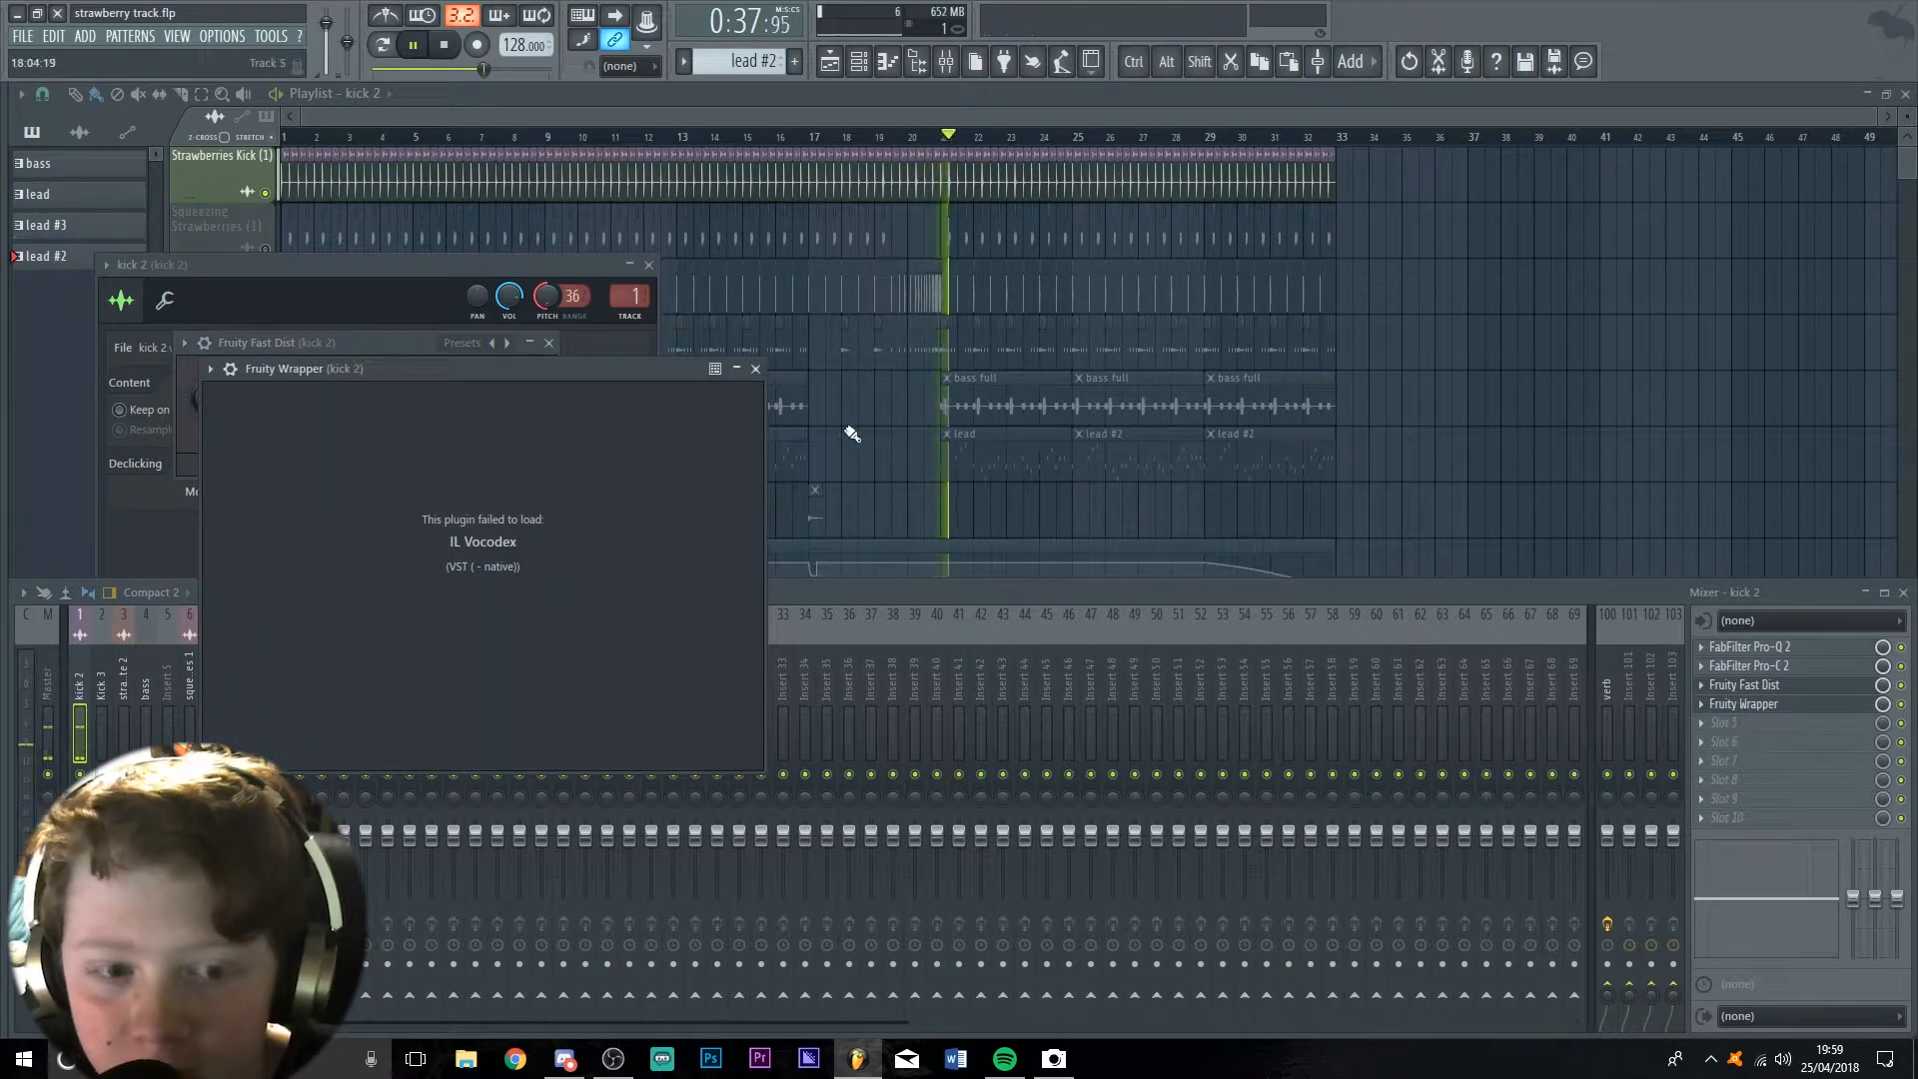
{"action": "left_click", "coordinate": [755, 369]}
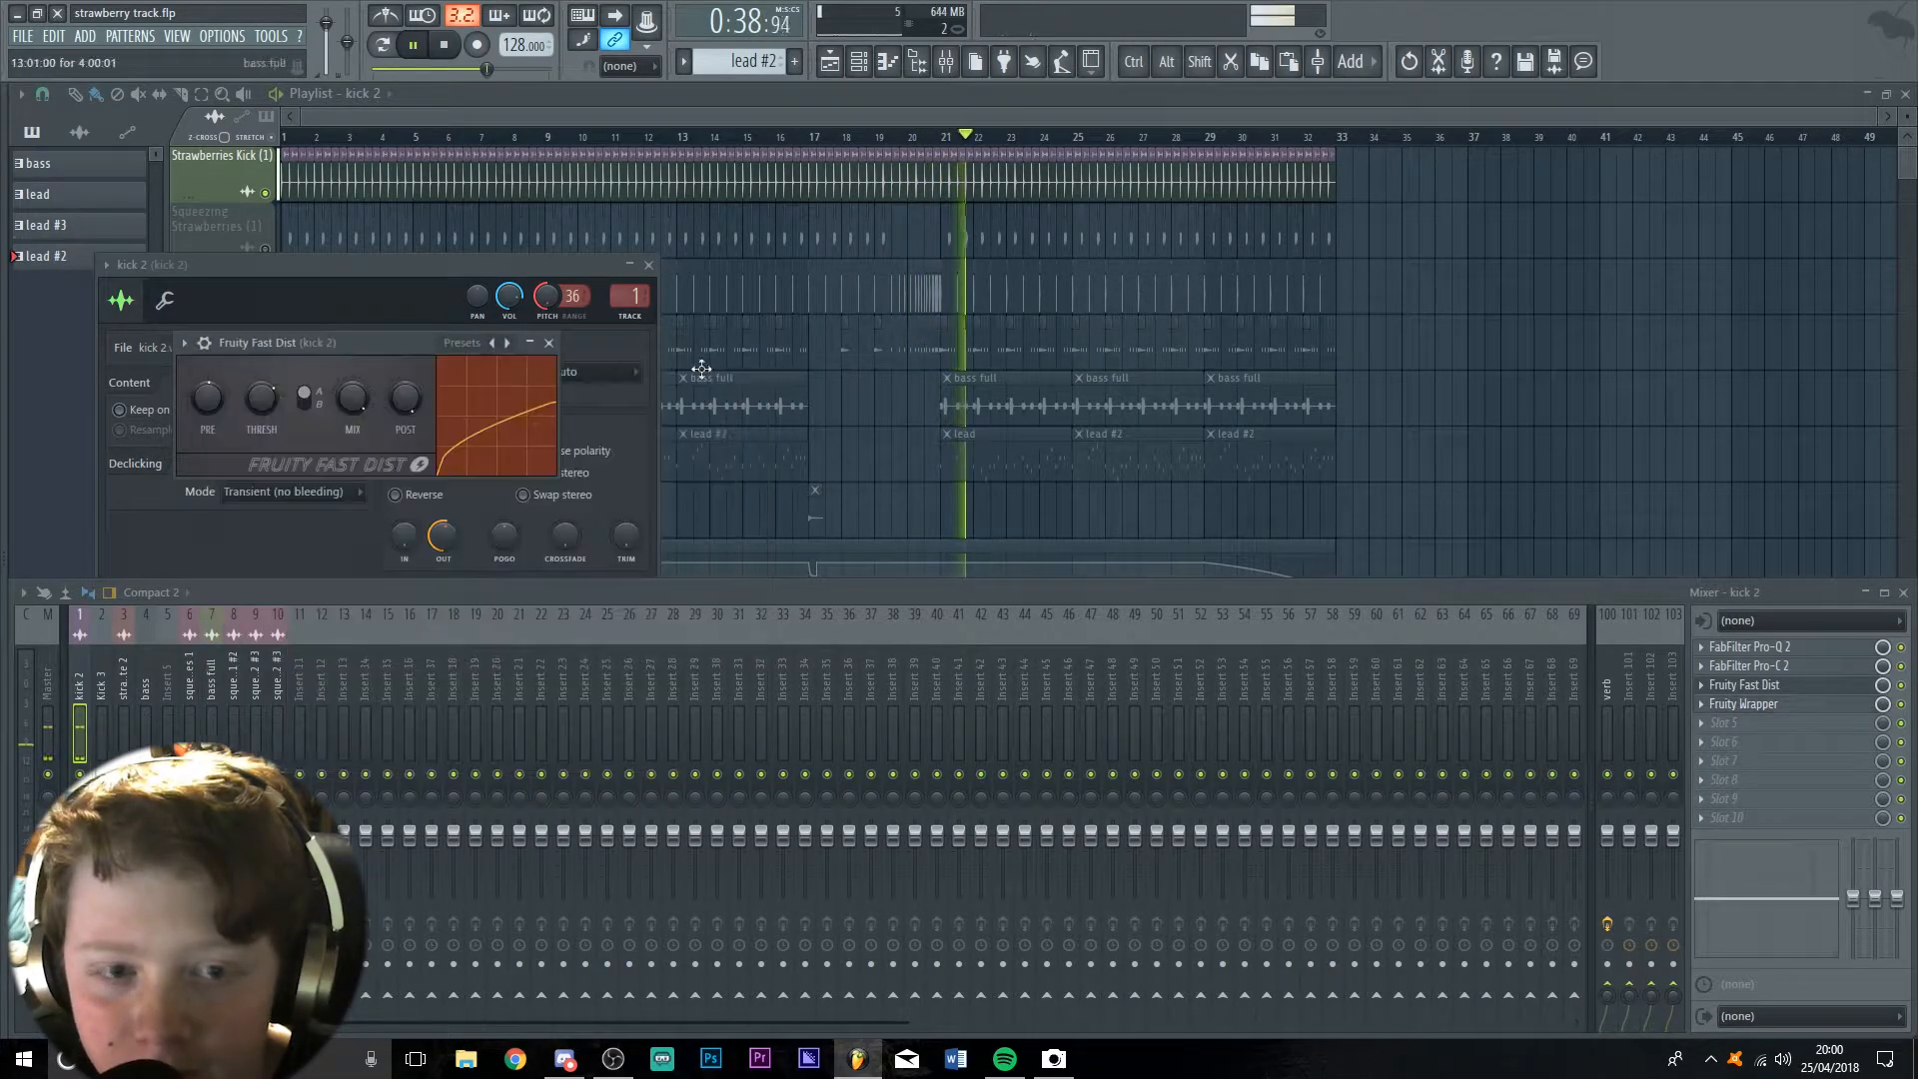
{"action": "left_click", "coordinate": [548, 342]}
{"action": "left_click", "coordinate": [648, 265]}
{"action": "key", "text": "space"}
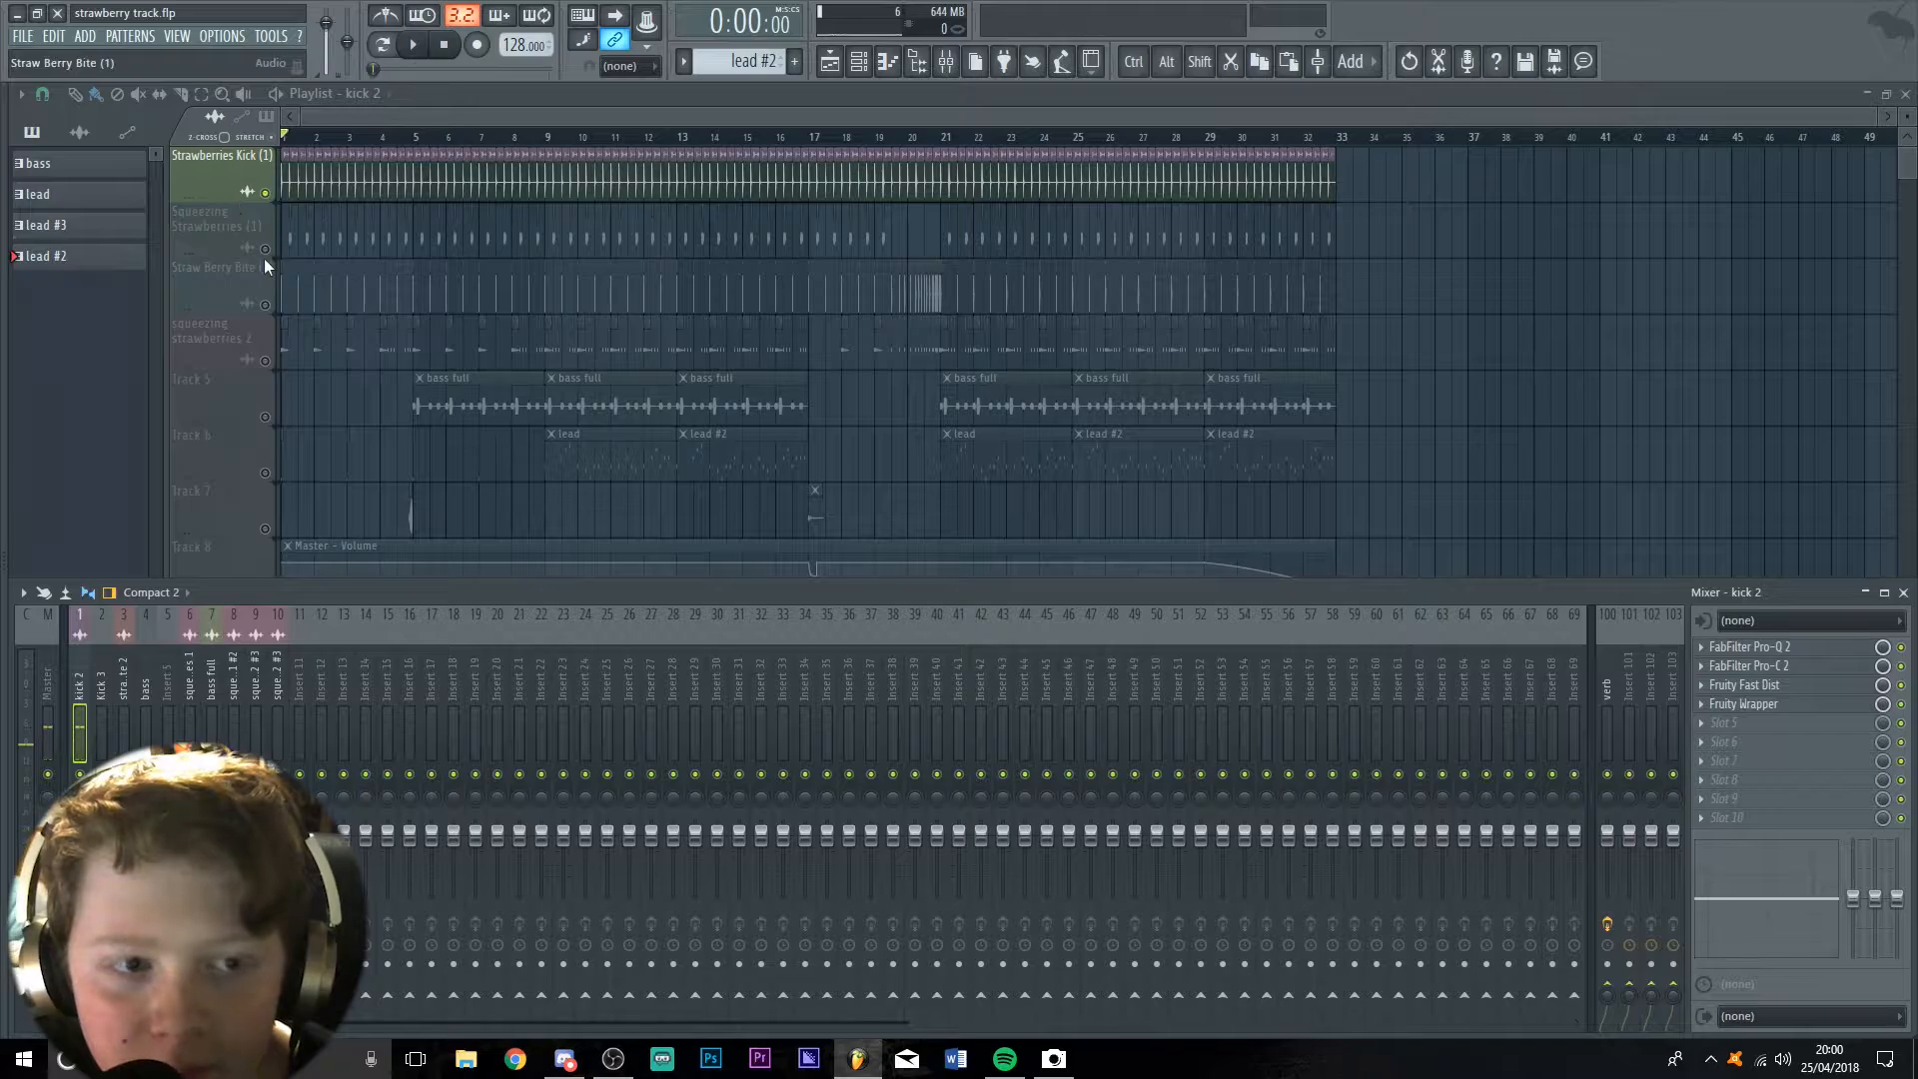
Play the Squeezing Strawberries (1) track in solo and open the strawberry bite 1 clip's channel settings
{"action": "key", "text": "F9"}
{"action": "left_click", "coordinate": [263, 256]}
{"action": "key", "text": "space"}
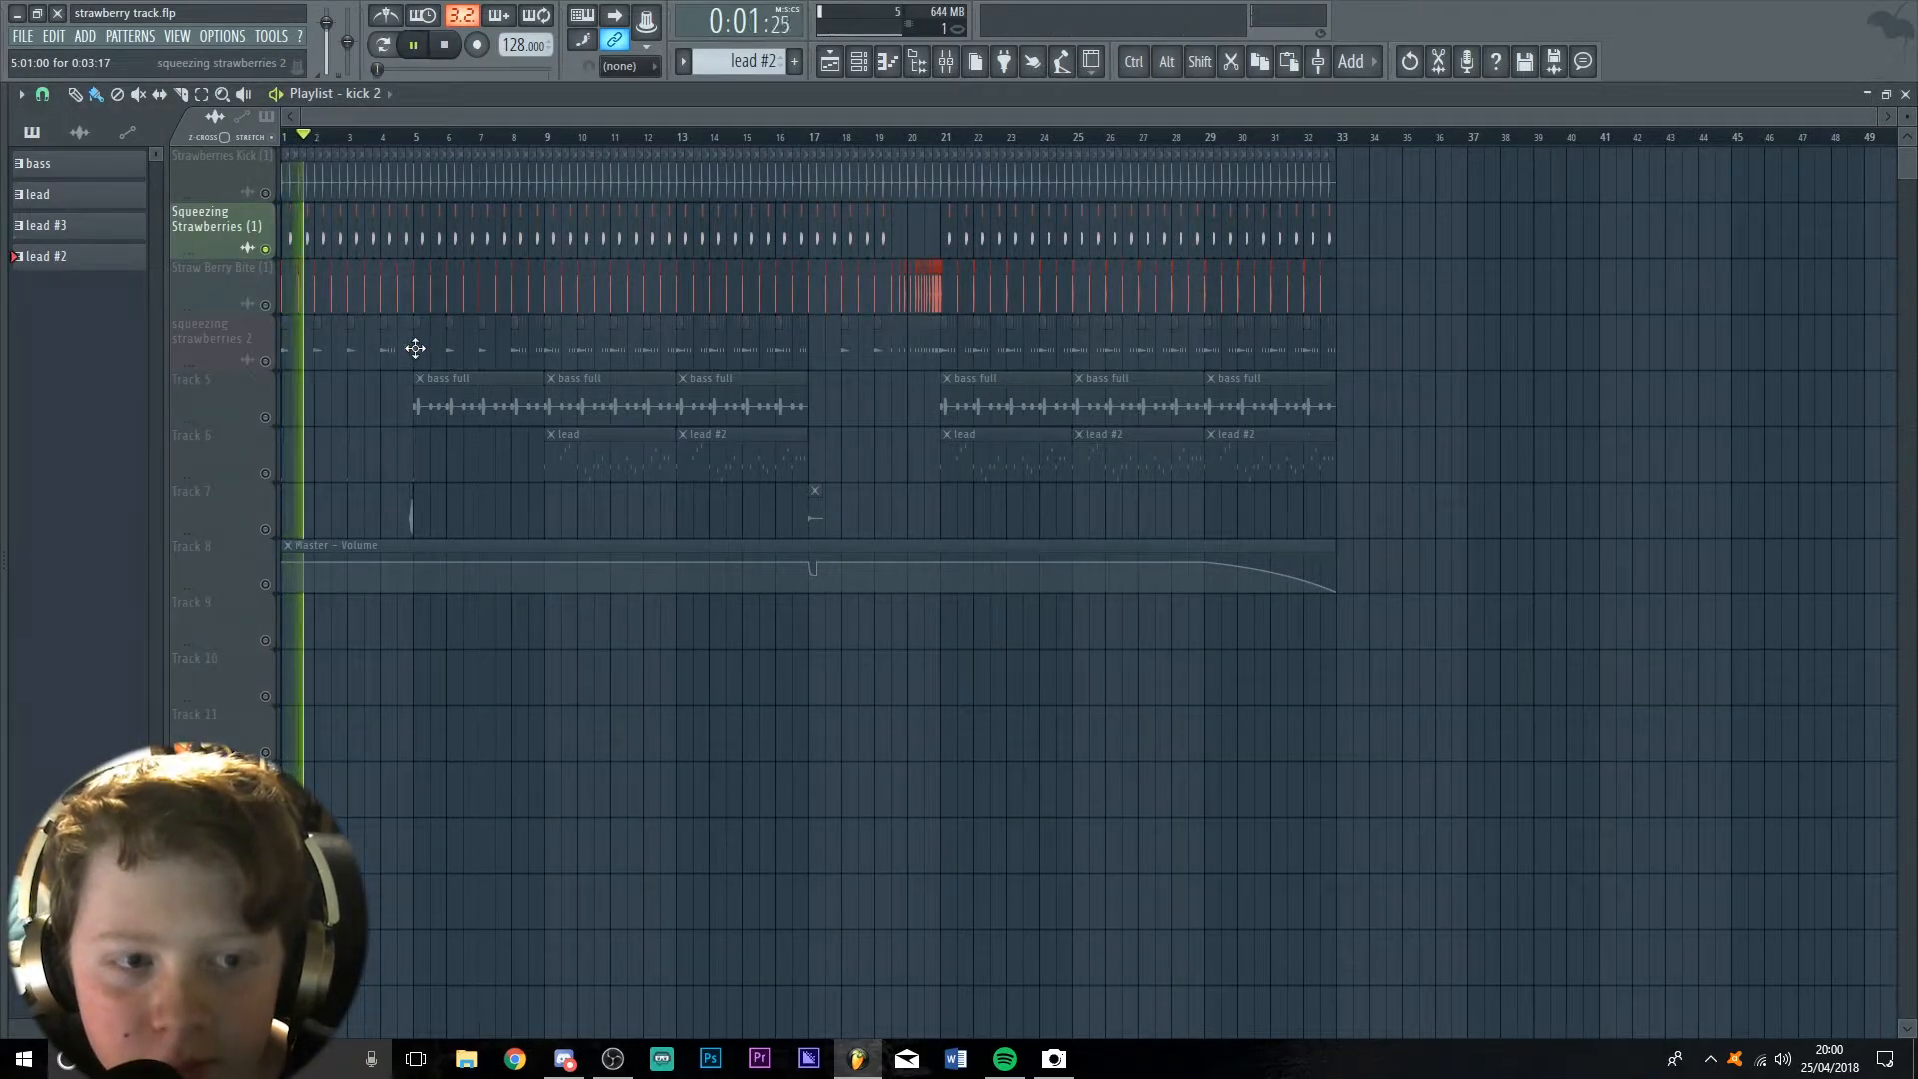
{"action": "scroll", "coordinate": [316, 397], "scroll_direction": "up", "scroll_amount": 6}
{"action": "key", "text": "space"}
{"action": "double_click", "coordinate": [423, 237]}
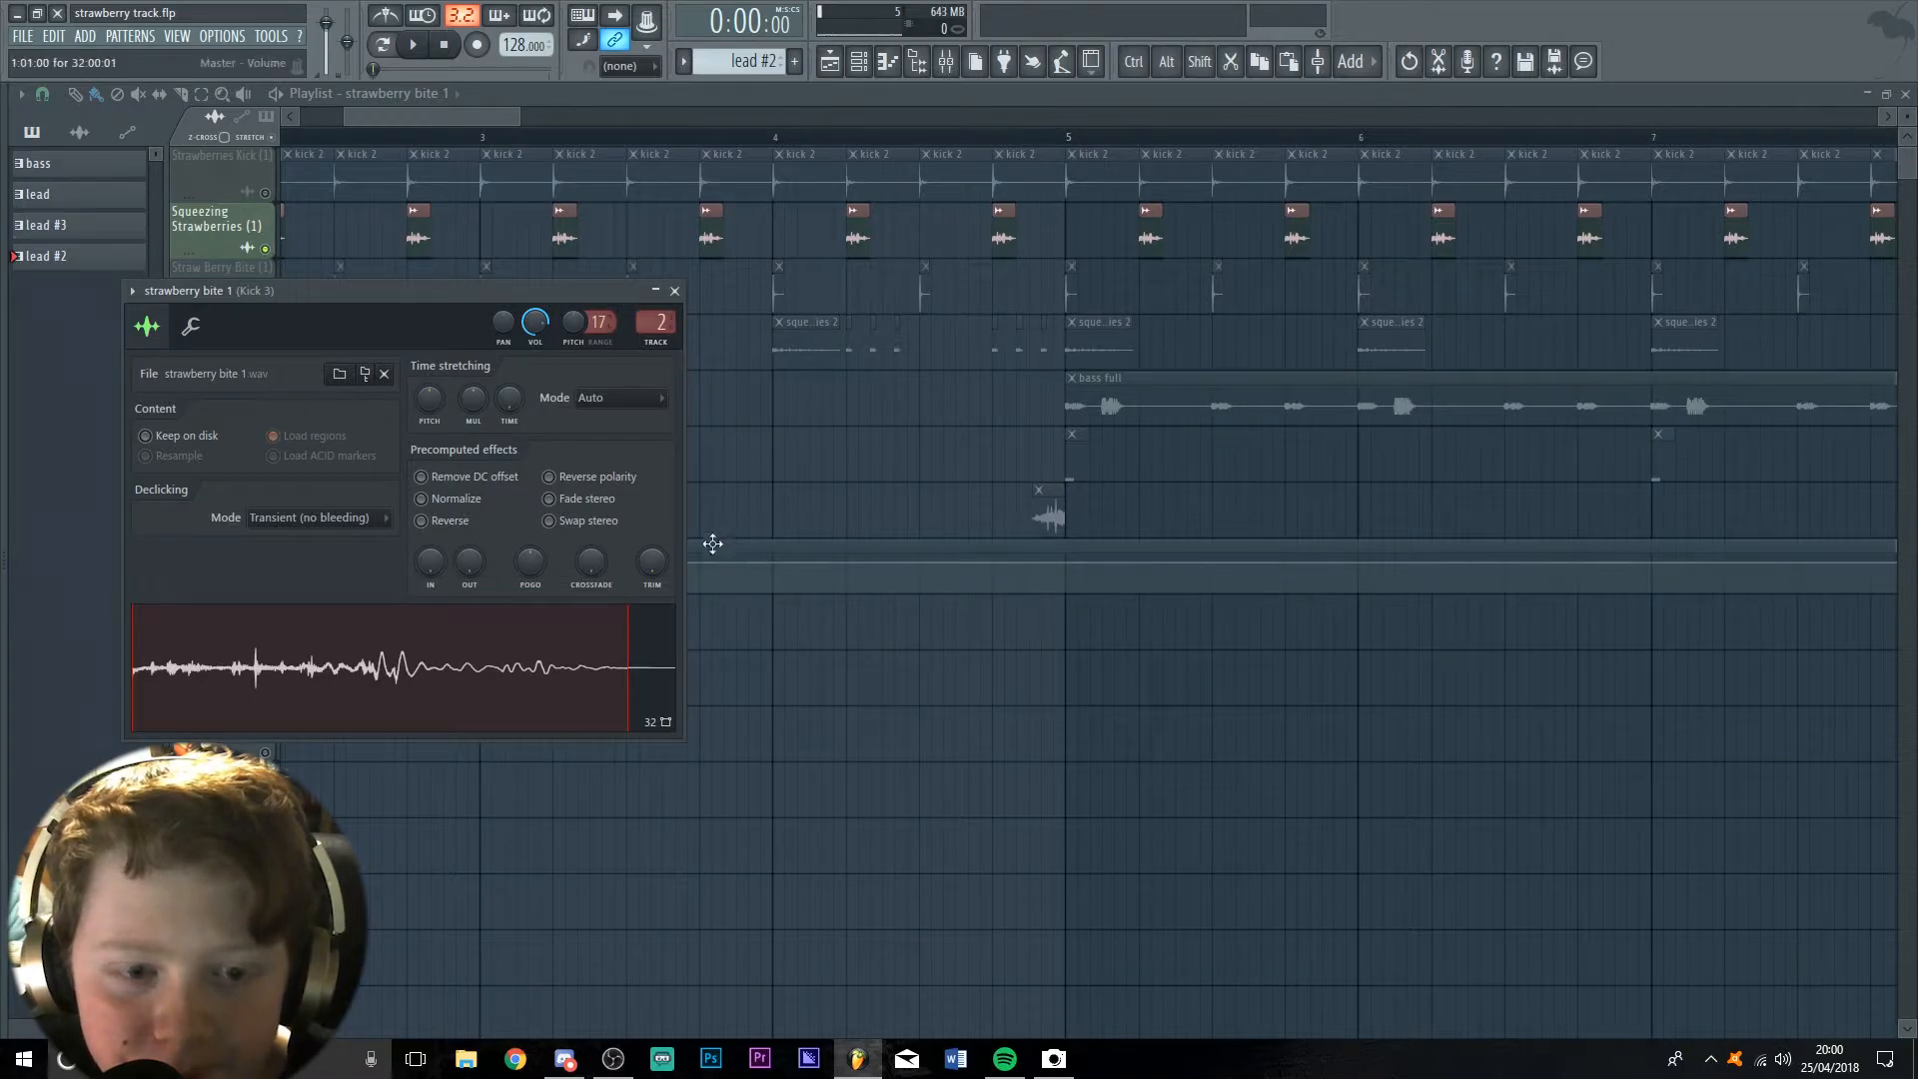
Inspect the FabFilter Pro-Q 2 curve on the Kick 3 mixer insert during playback, closing its windows and stopping playback
{"action": "key", "text": "F9"}
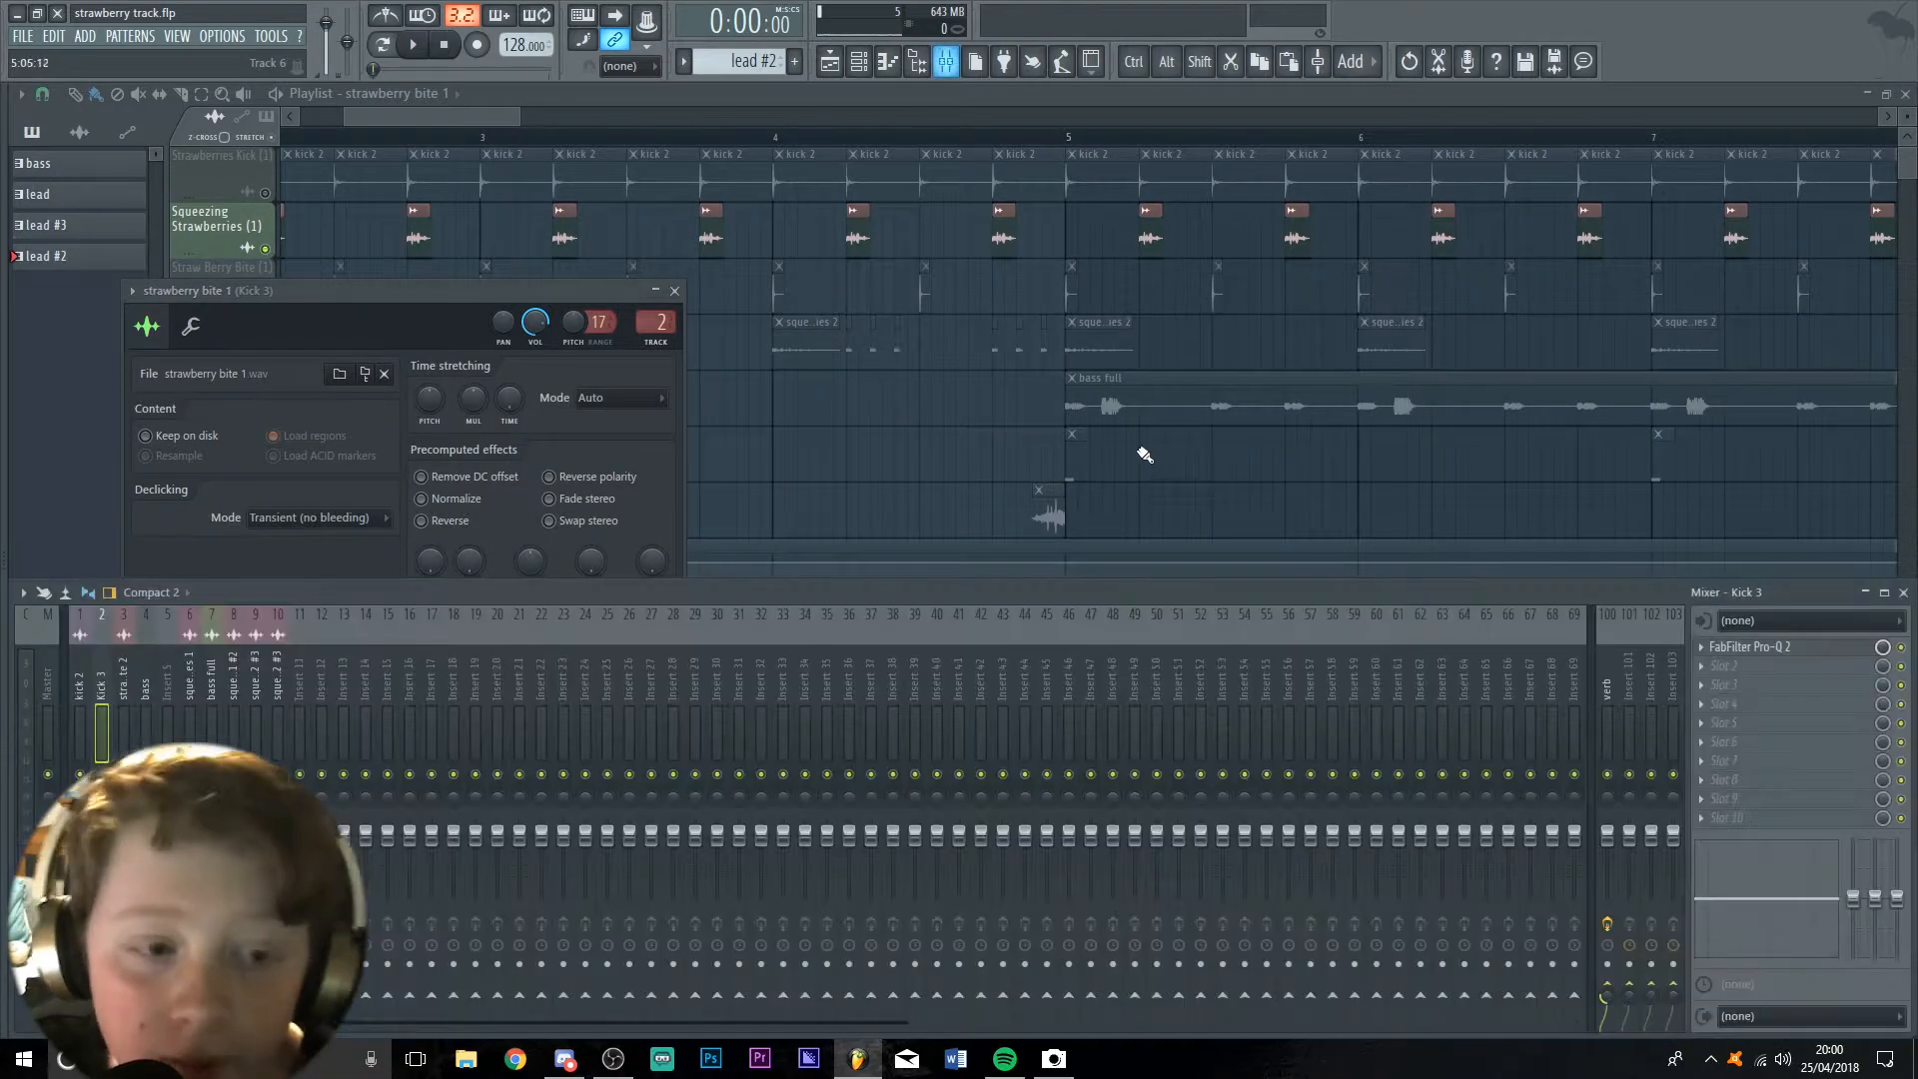
{"action": "left_click", "coordinate": [1751, 647]}
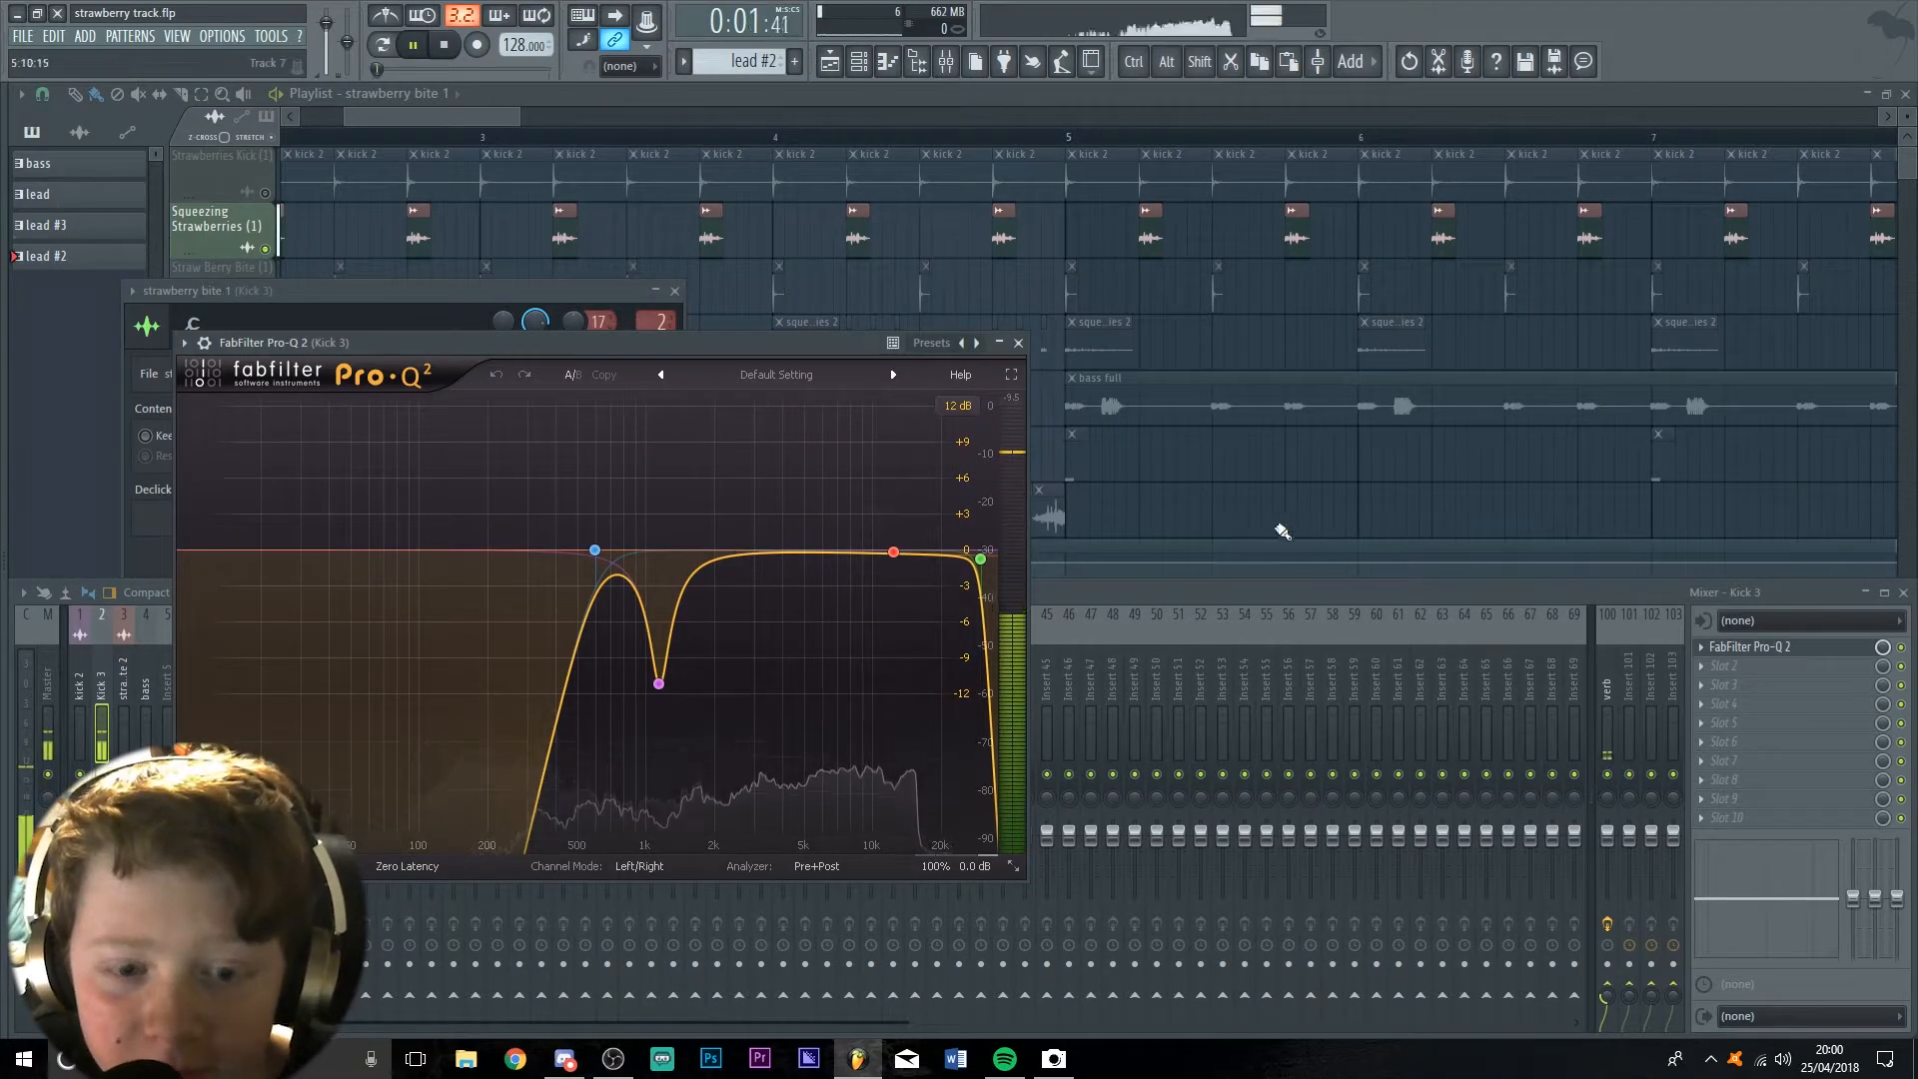
{"action": "left_click", "coordinate": [1018, 343]}
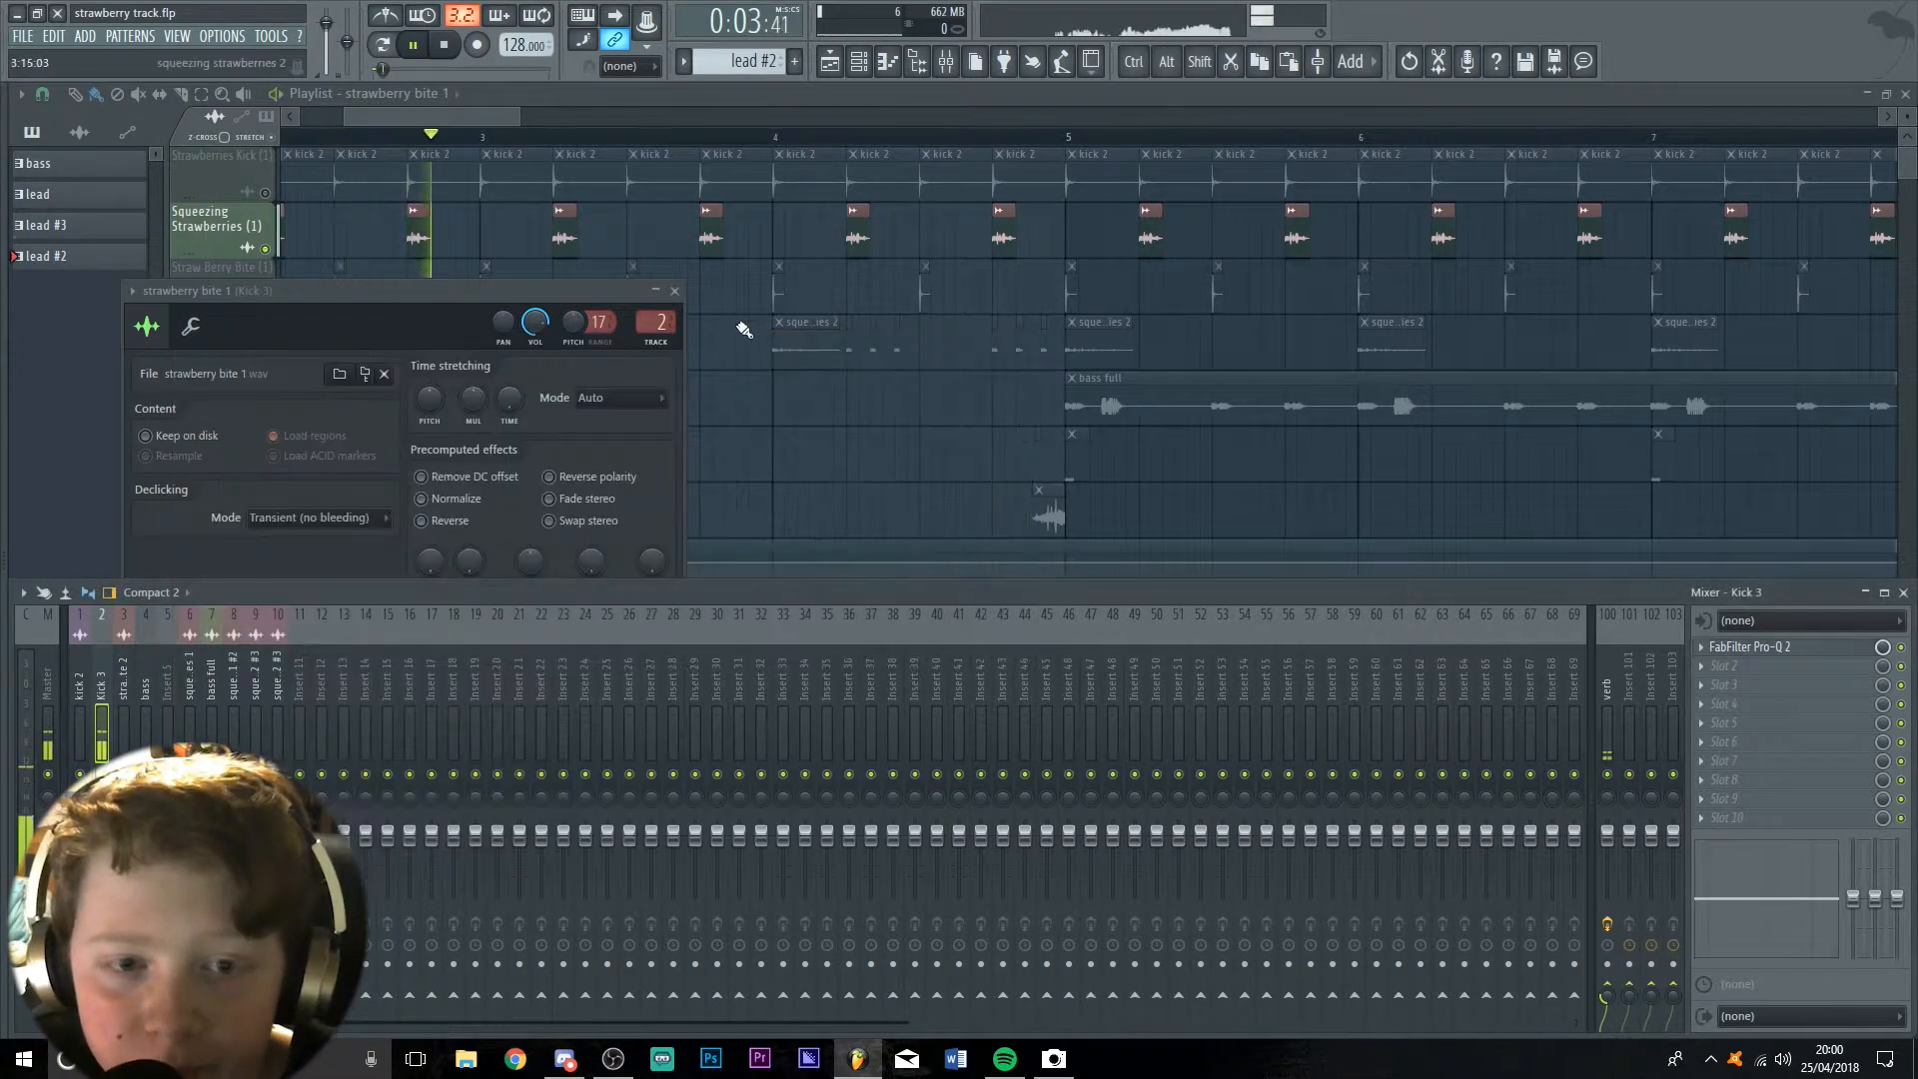
{"action": "left_click", "coordinate": [674, 291]}
{"action": "key", "text": "space"}
Play the Straw Berry Bite (1) track in solo from the song's start and open its strawberry bite 2 channel settings
{"action": "right_click", "coordinate": [265, 304]}
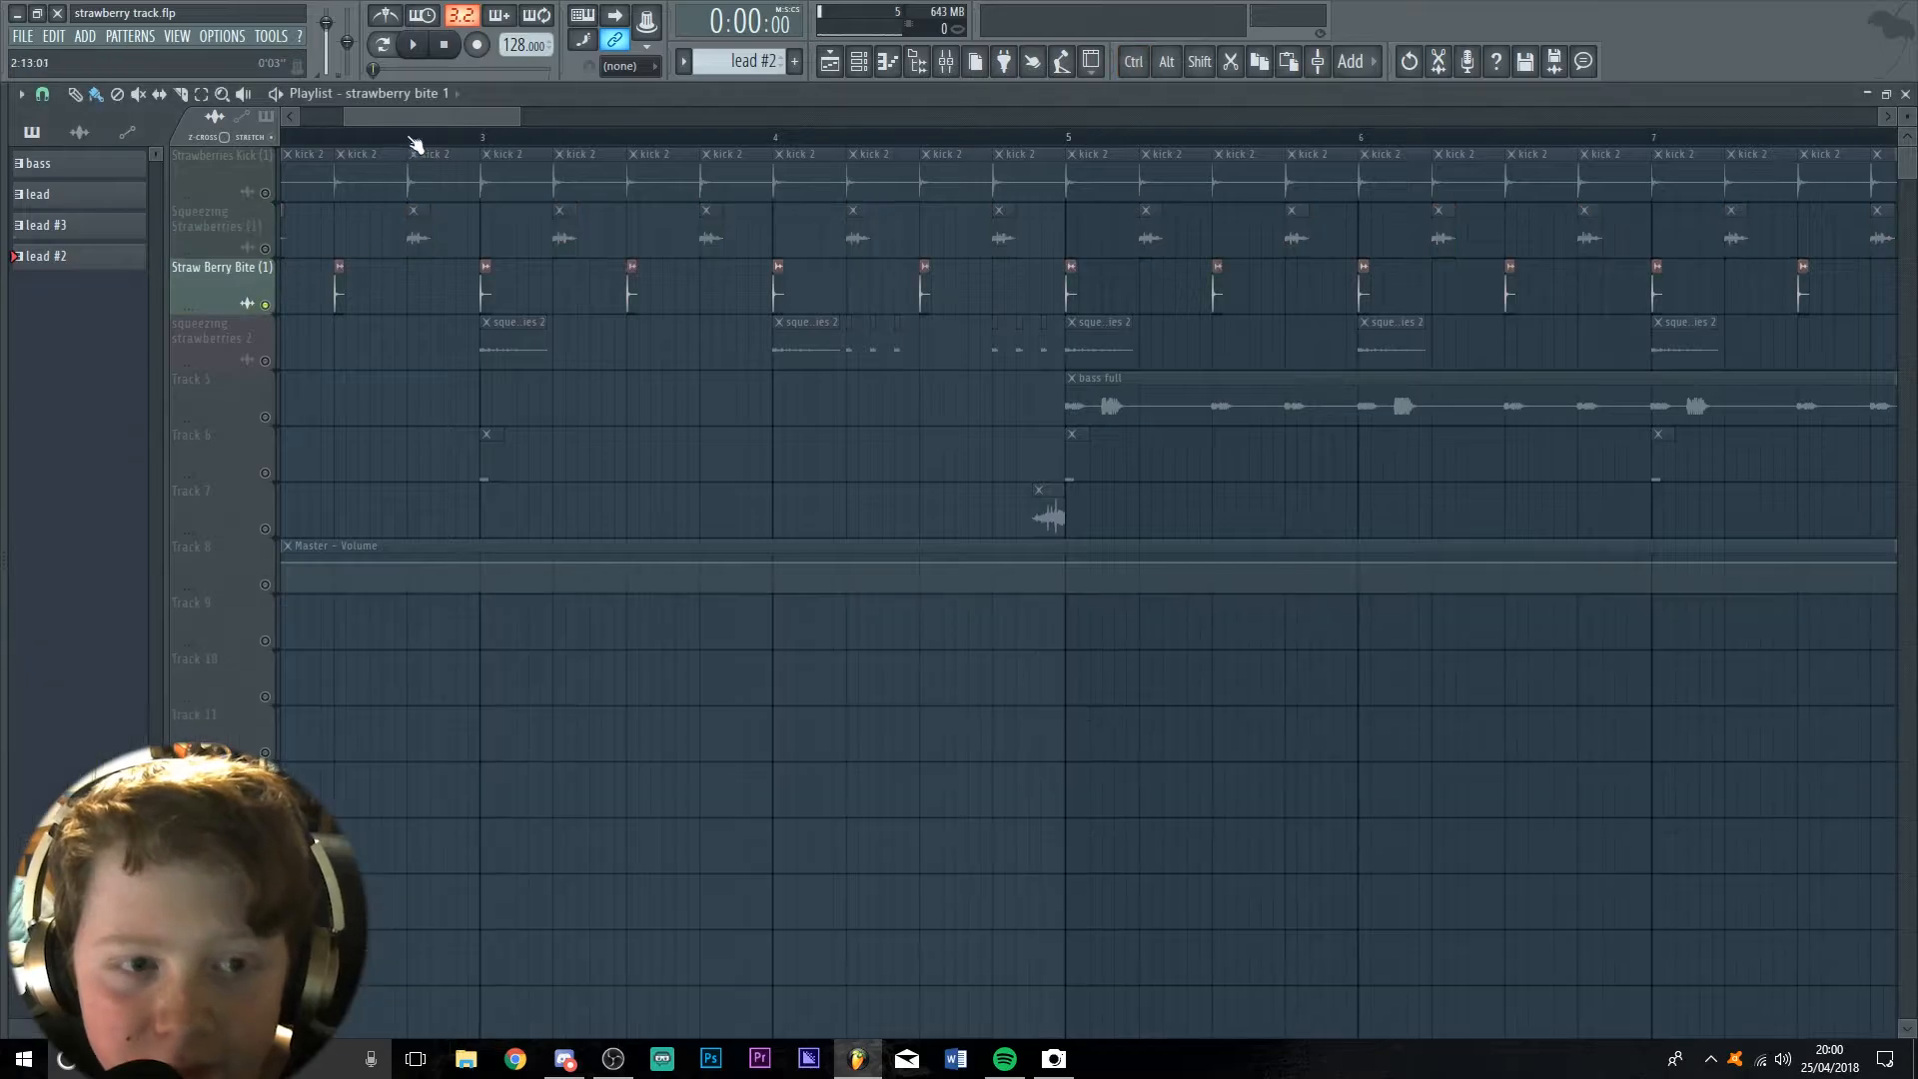
{"action": "left_click_drag", "start_coordinate": [424, 116], "coordinate": [373, 116]}
{"action": "key", "text": "space"}
{"action": "key", "text": "space"}
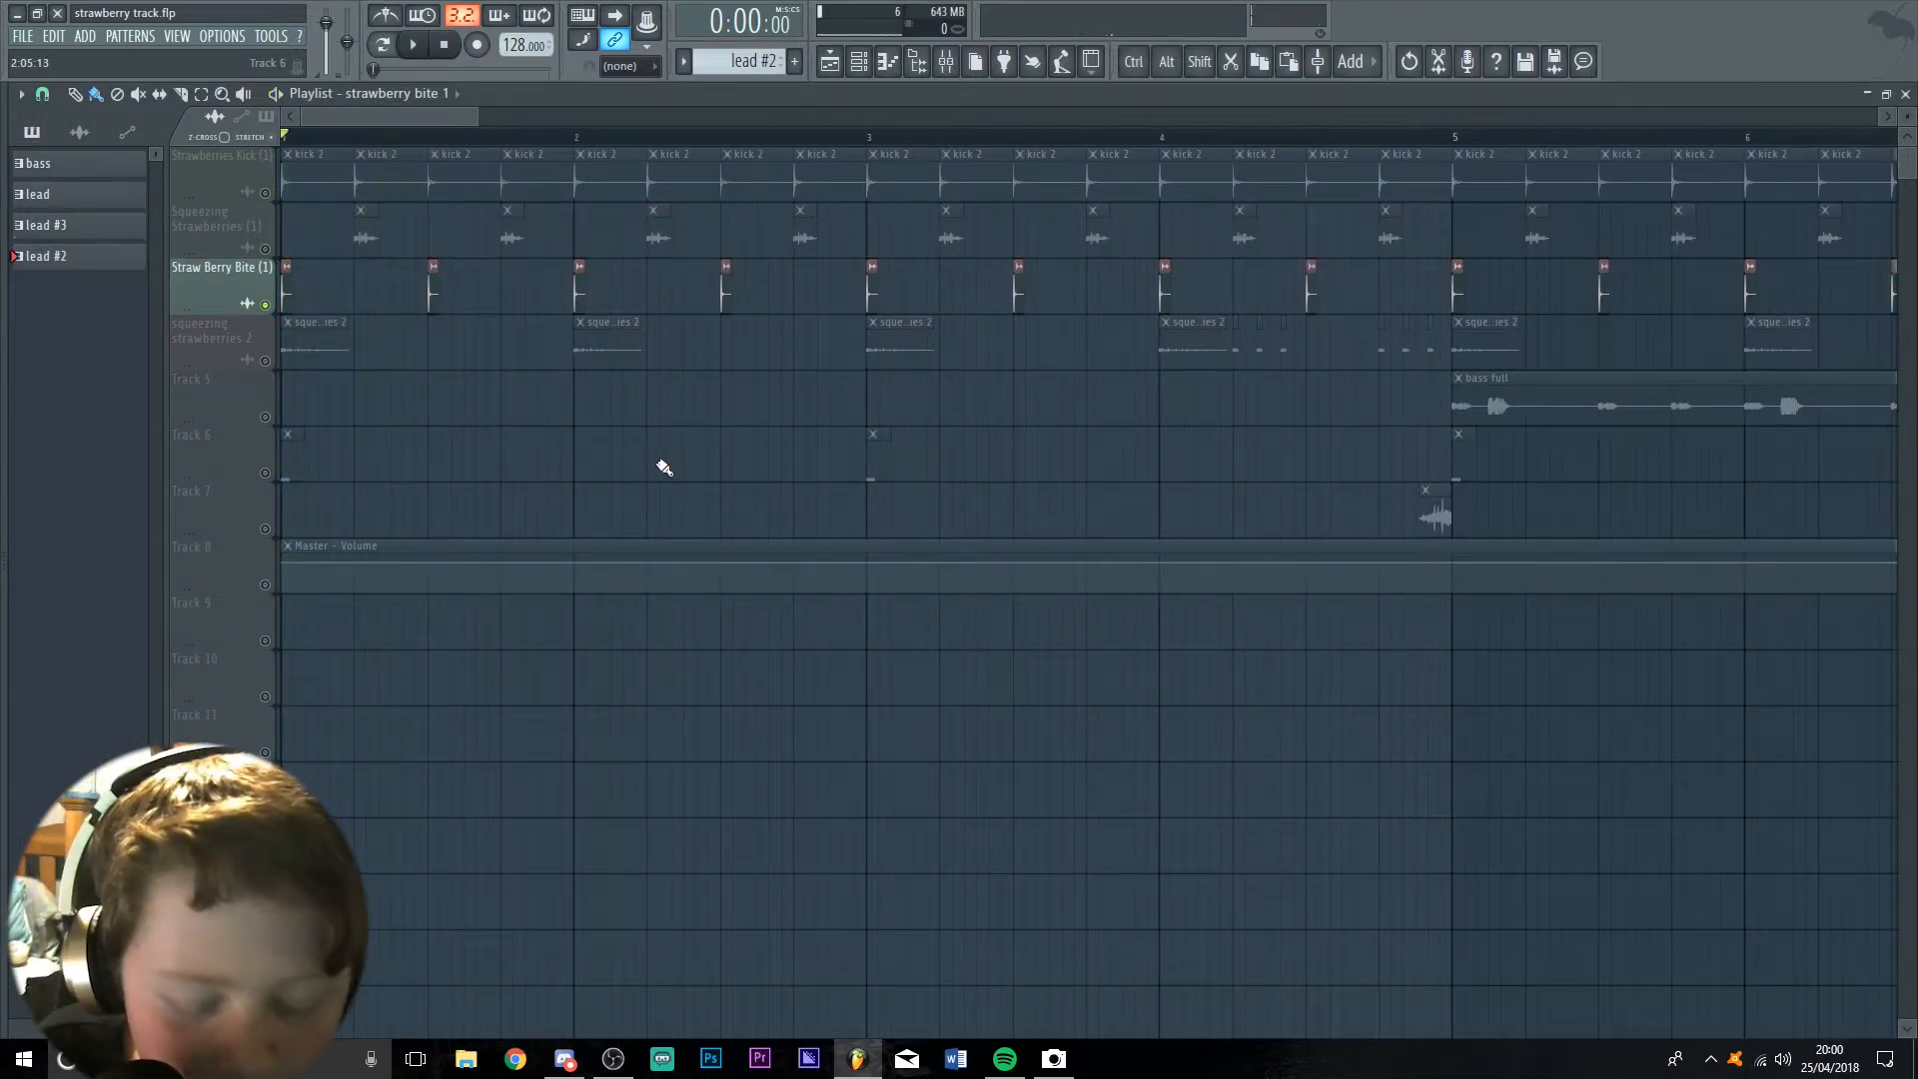
{"action": "key", "text": "F9"}
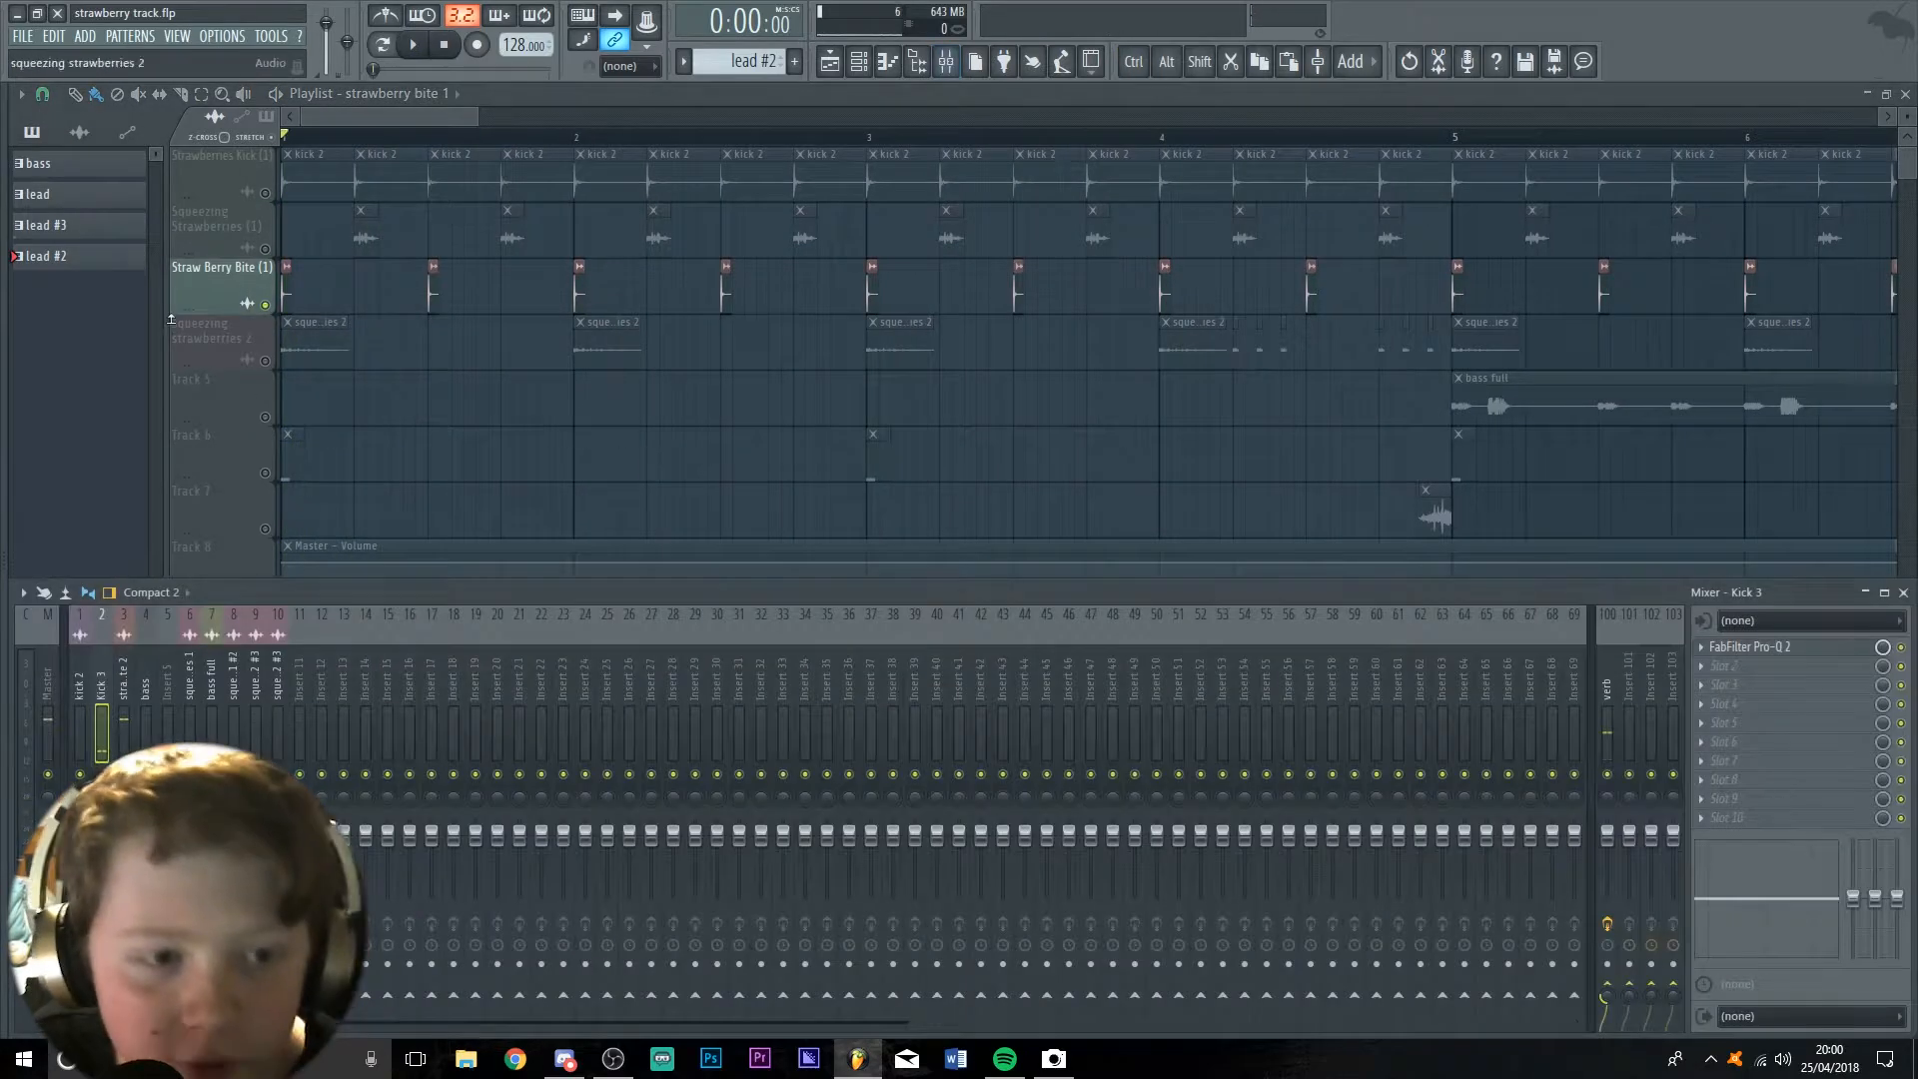
{"action": "double_click", "coordinate": [285, 284]}
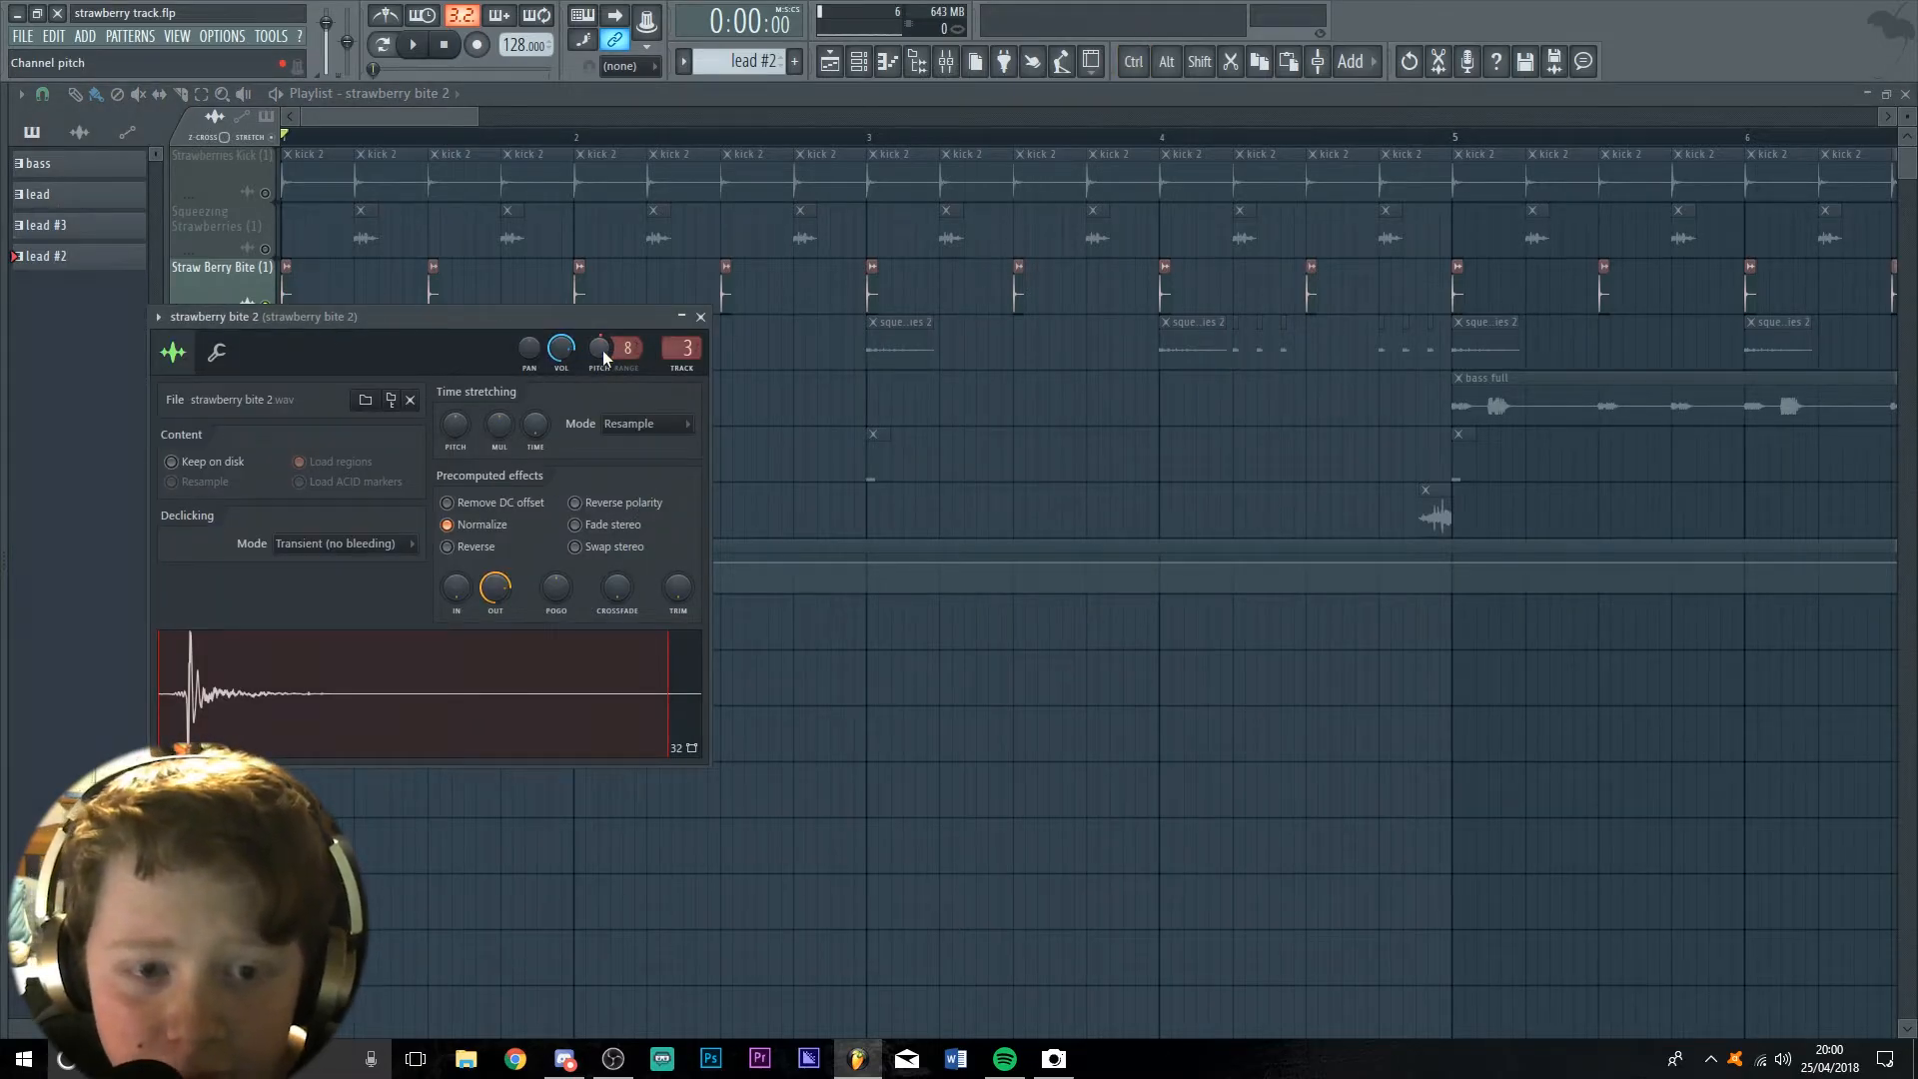
Replay the soloed Straw Berry Bite (1) track in short bursts and close the strawberry bite 2 channel settings
{"action": "key", "text": "space"}
{"action": "key", "text": "space"}
{"action": "key", "text": "space"}
{"action": "key", "text": "space"}
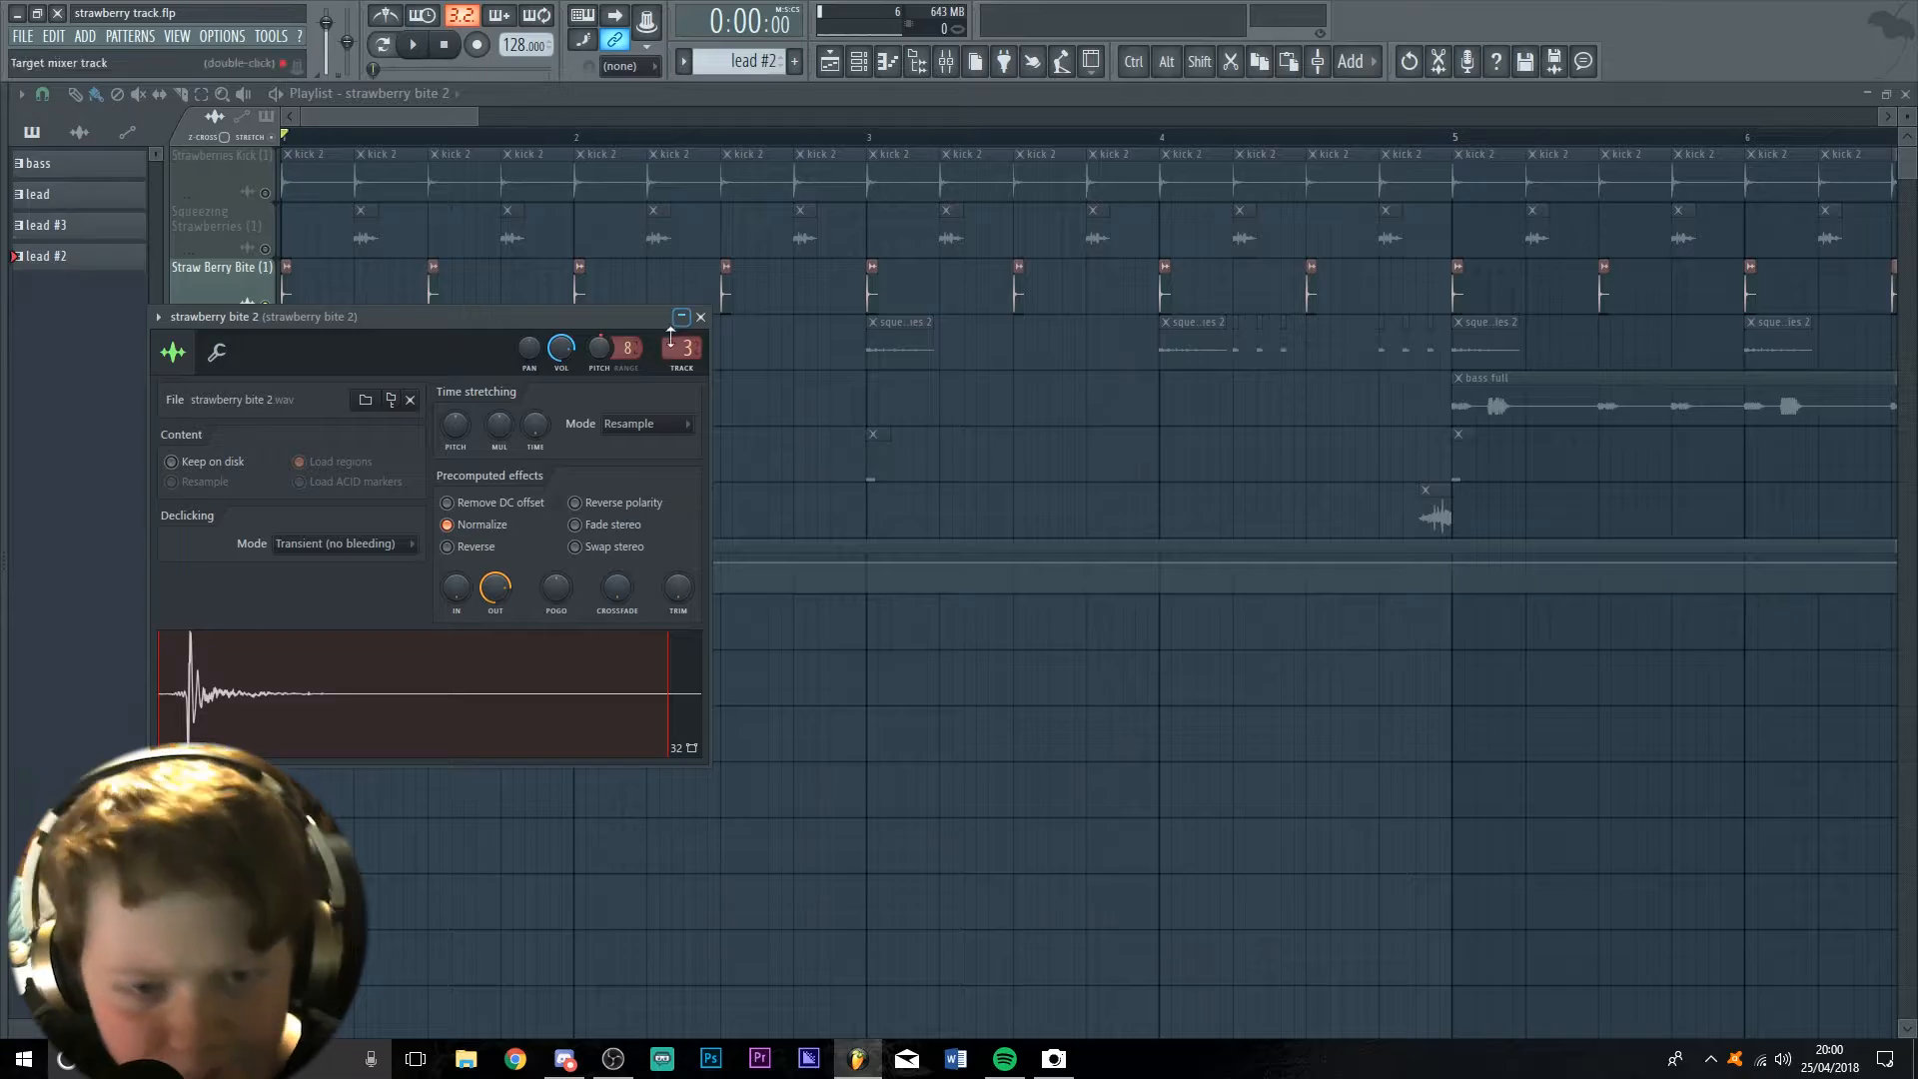
{"action": "left_click", "coordinate": [700, 318]}
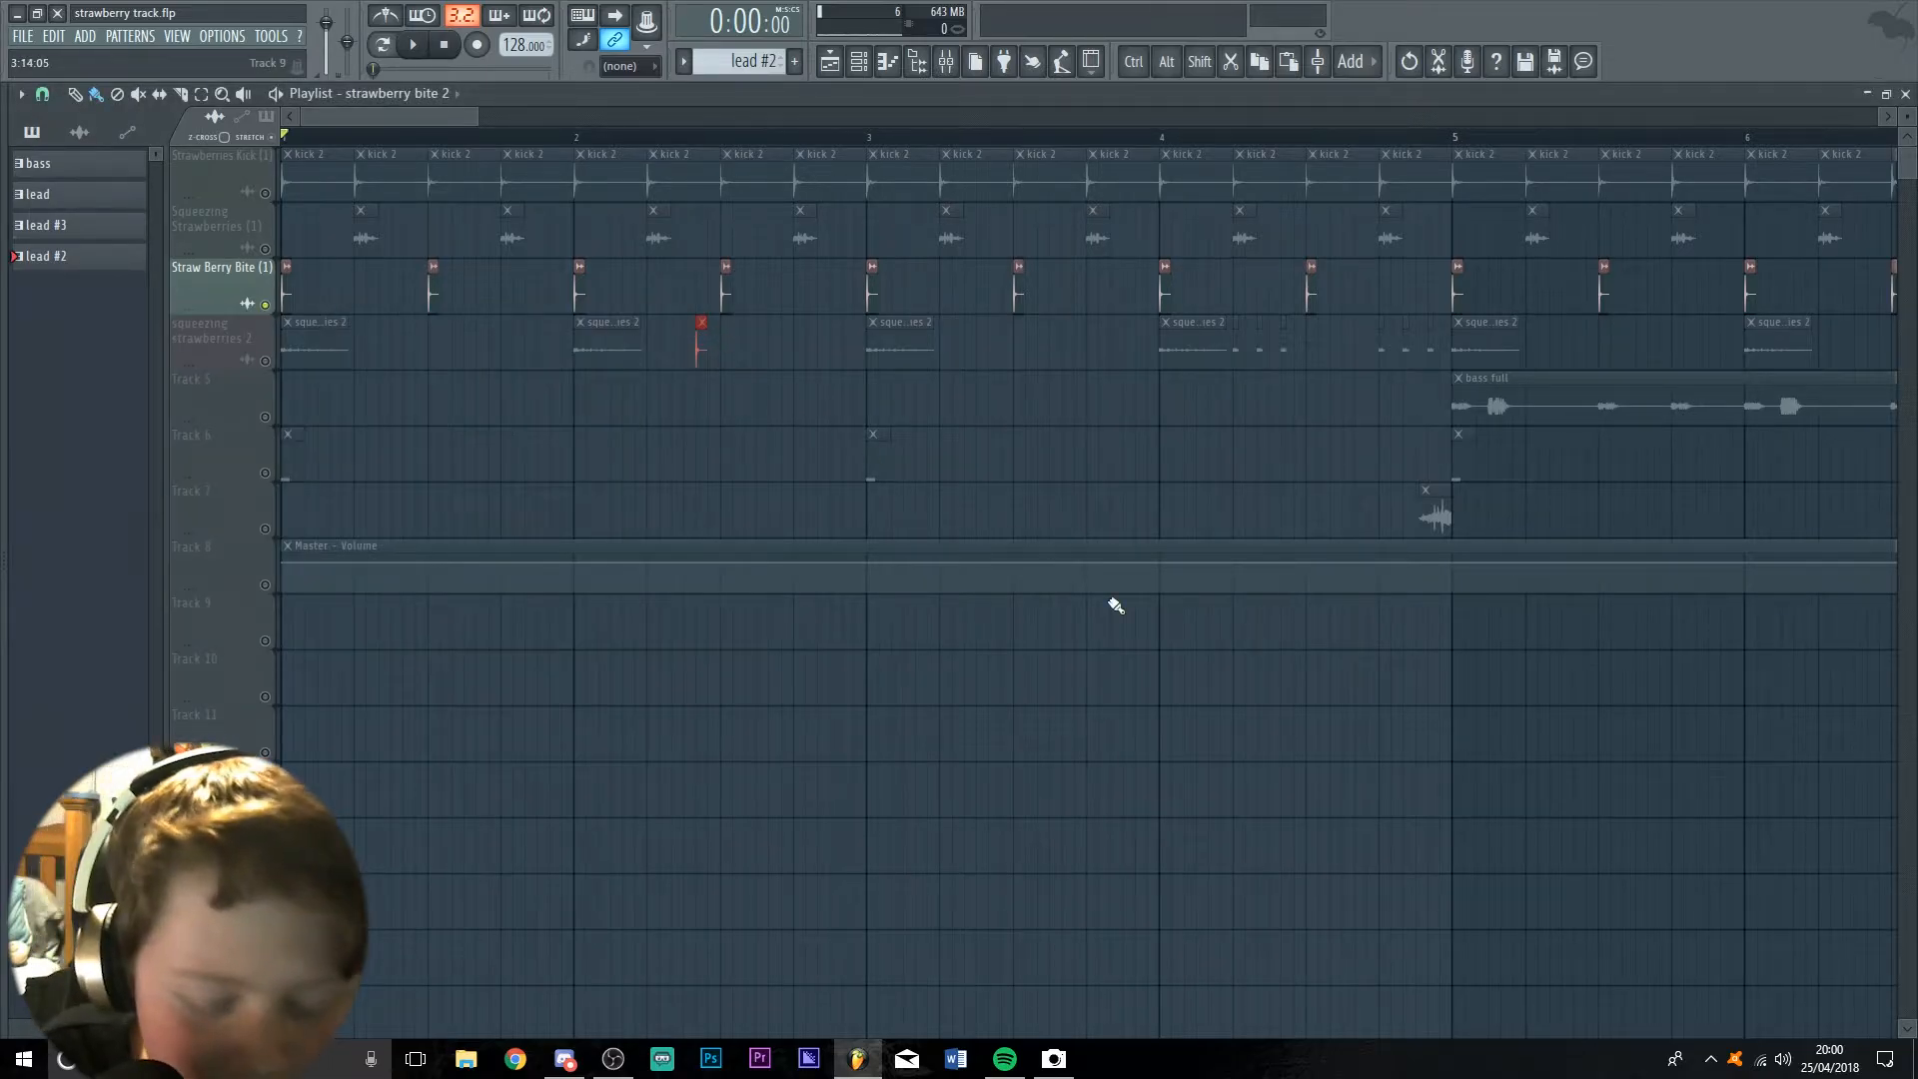
Inspect the FabFilter Pro-Q 2 curve on the strawberry bite 2 mixer insert during playback, closing its window and stopping playback
{"action": "key", "text": "F9"}
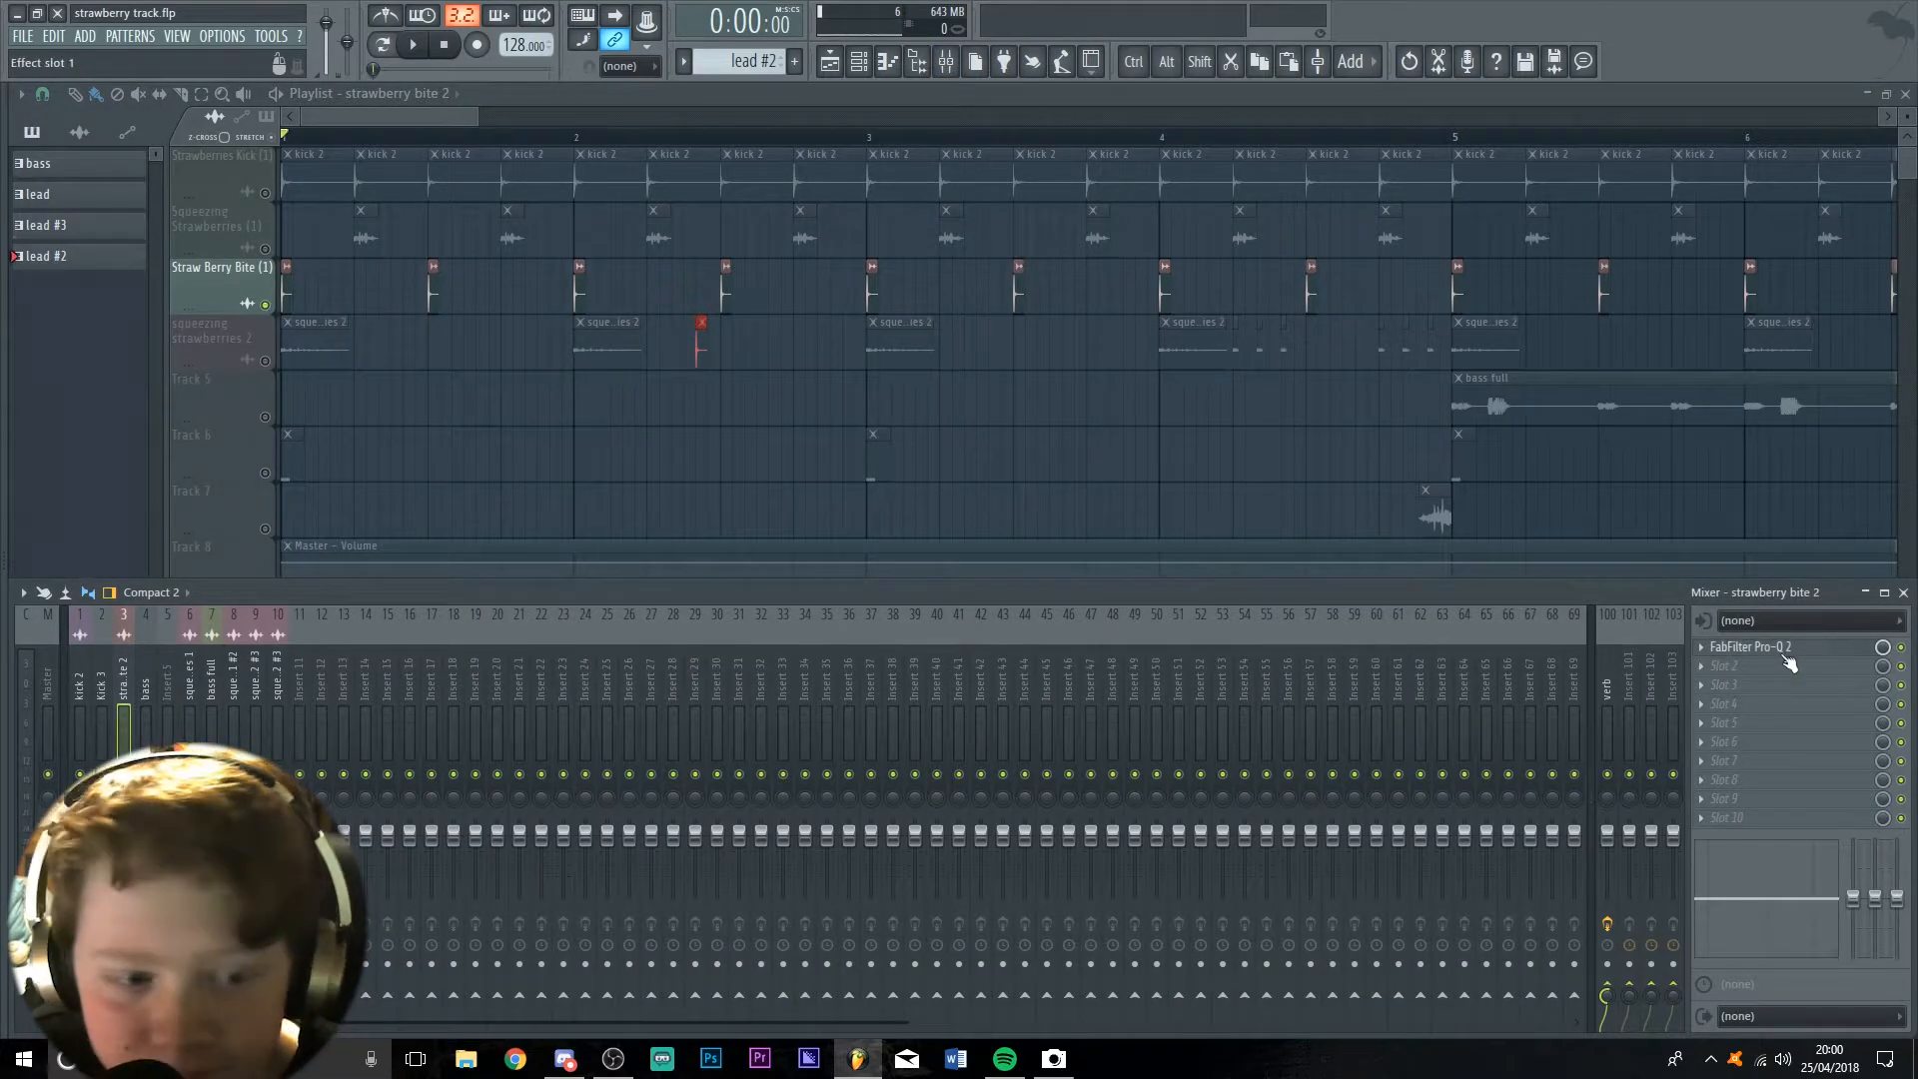
{"action": "left_click", "coordinate": [1784, 650]}
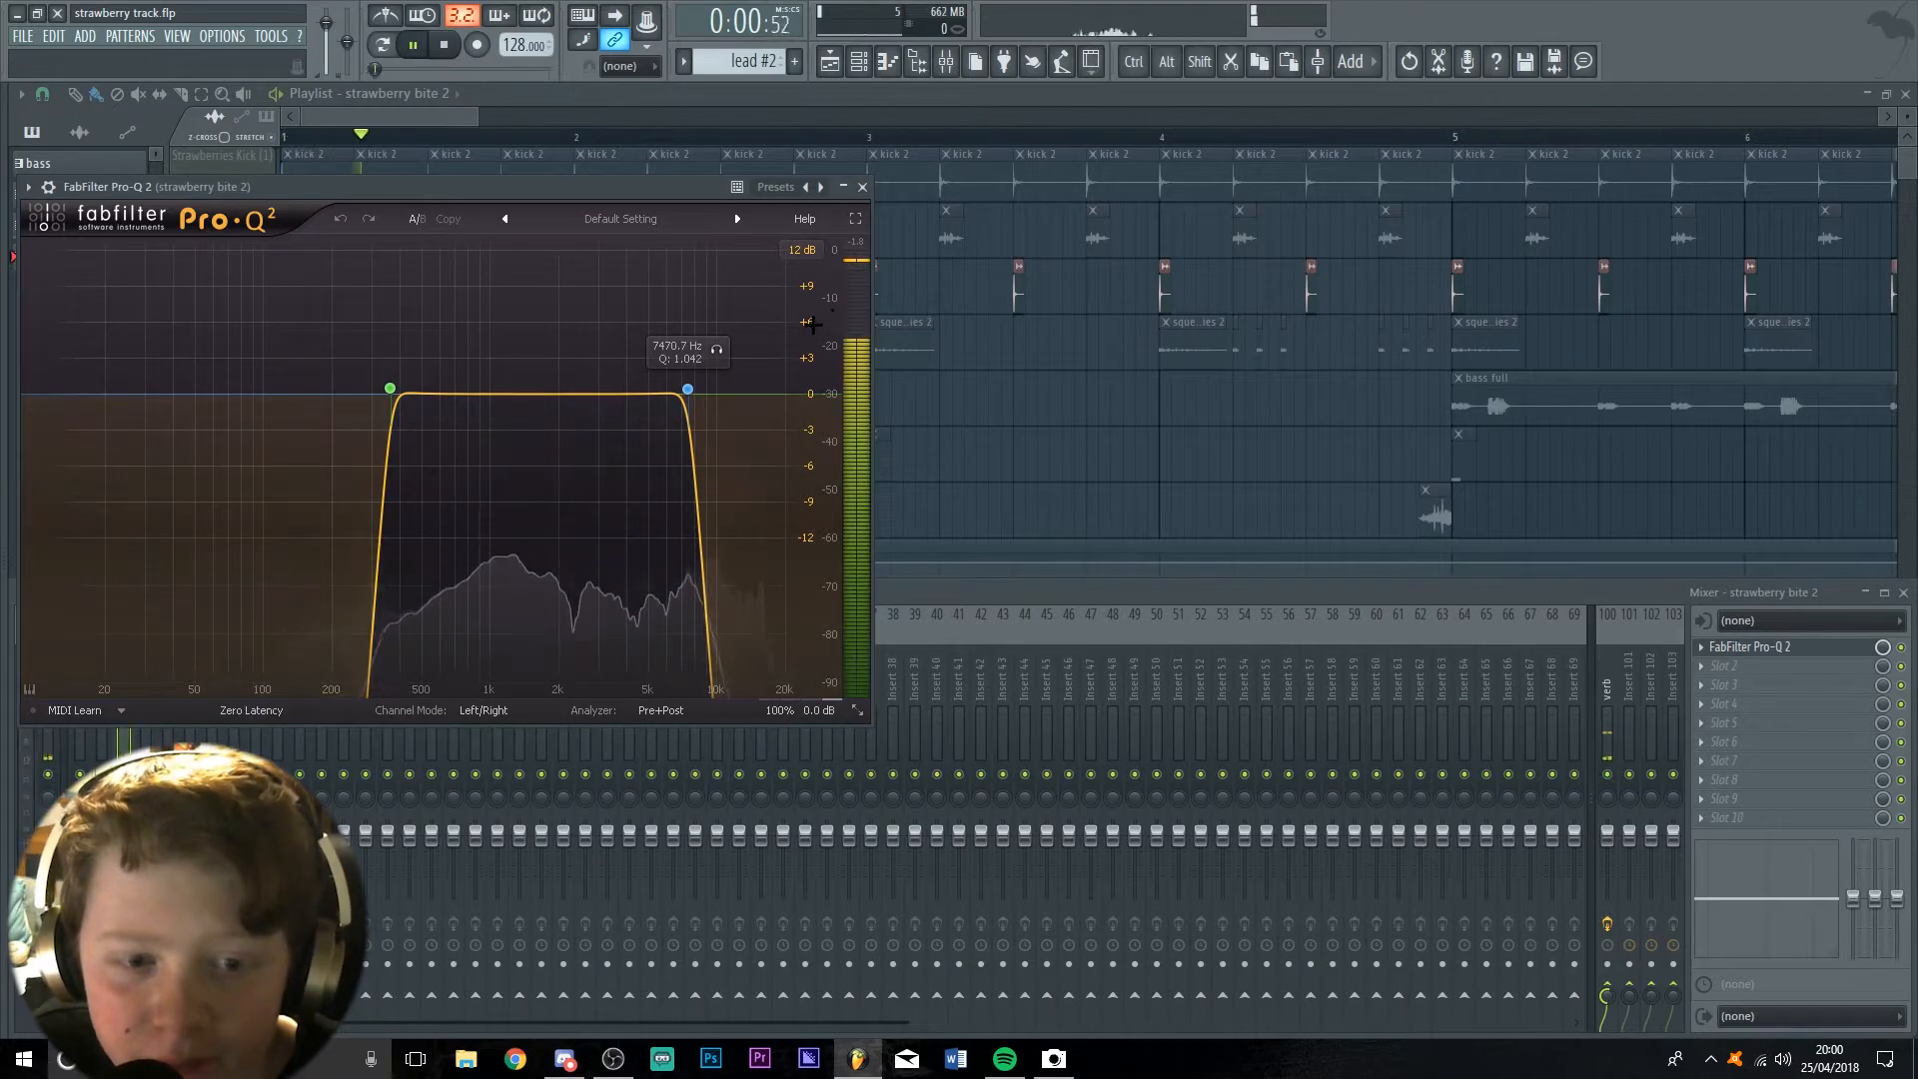
{"action": "left_click", "coordinate": [862, 187]}
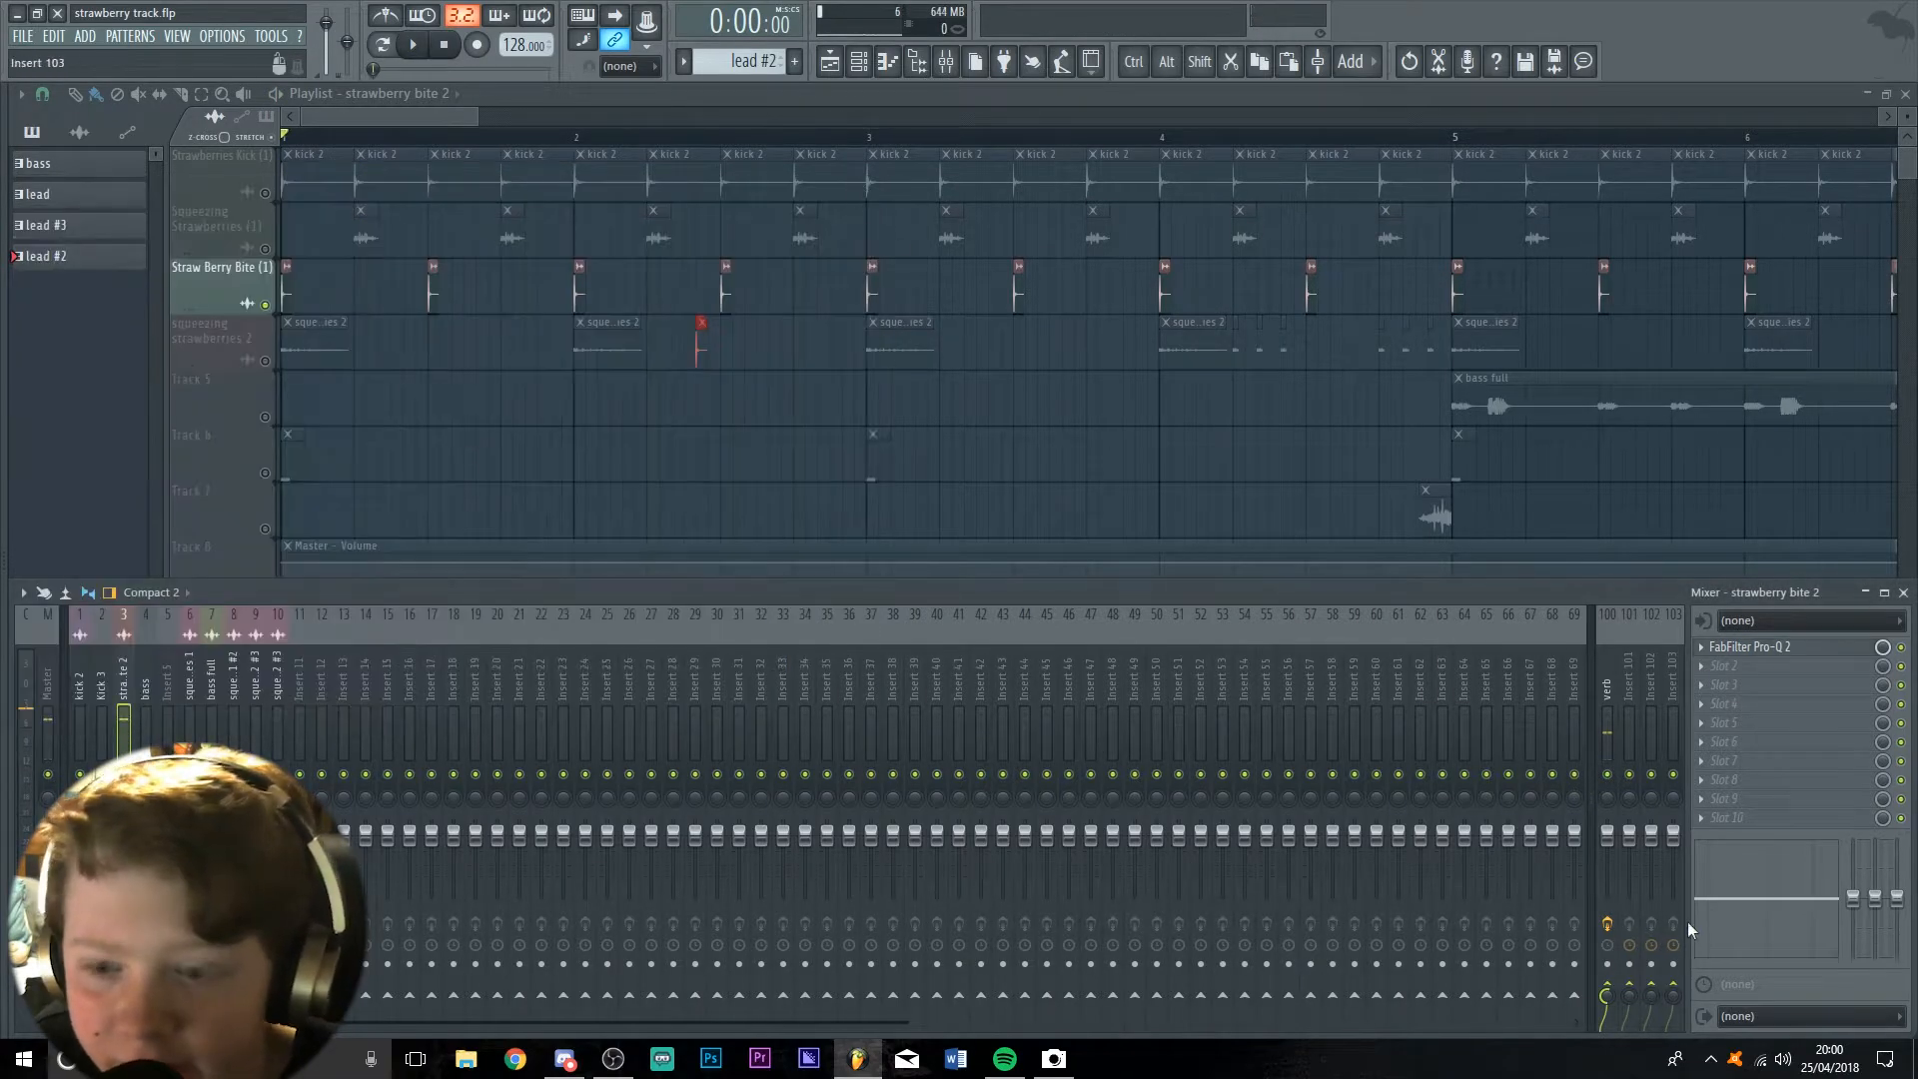
Review the ValhallaVintageVerb settings on the verb mixer insert and close the effect window
{"action": "left_click", "coordinate": [1620, 702]}
{"action": "left_click", "coordinate": [1608, 690]}
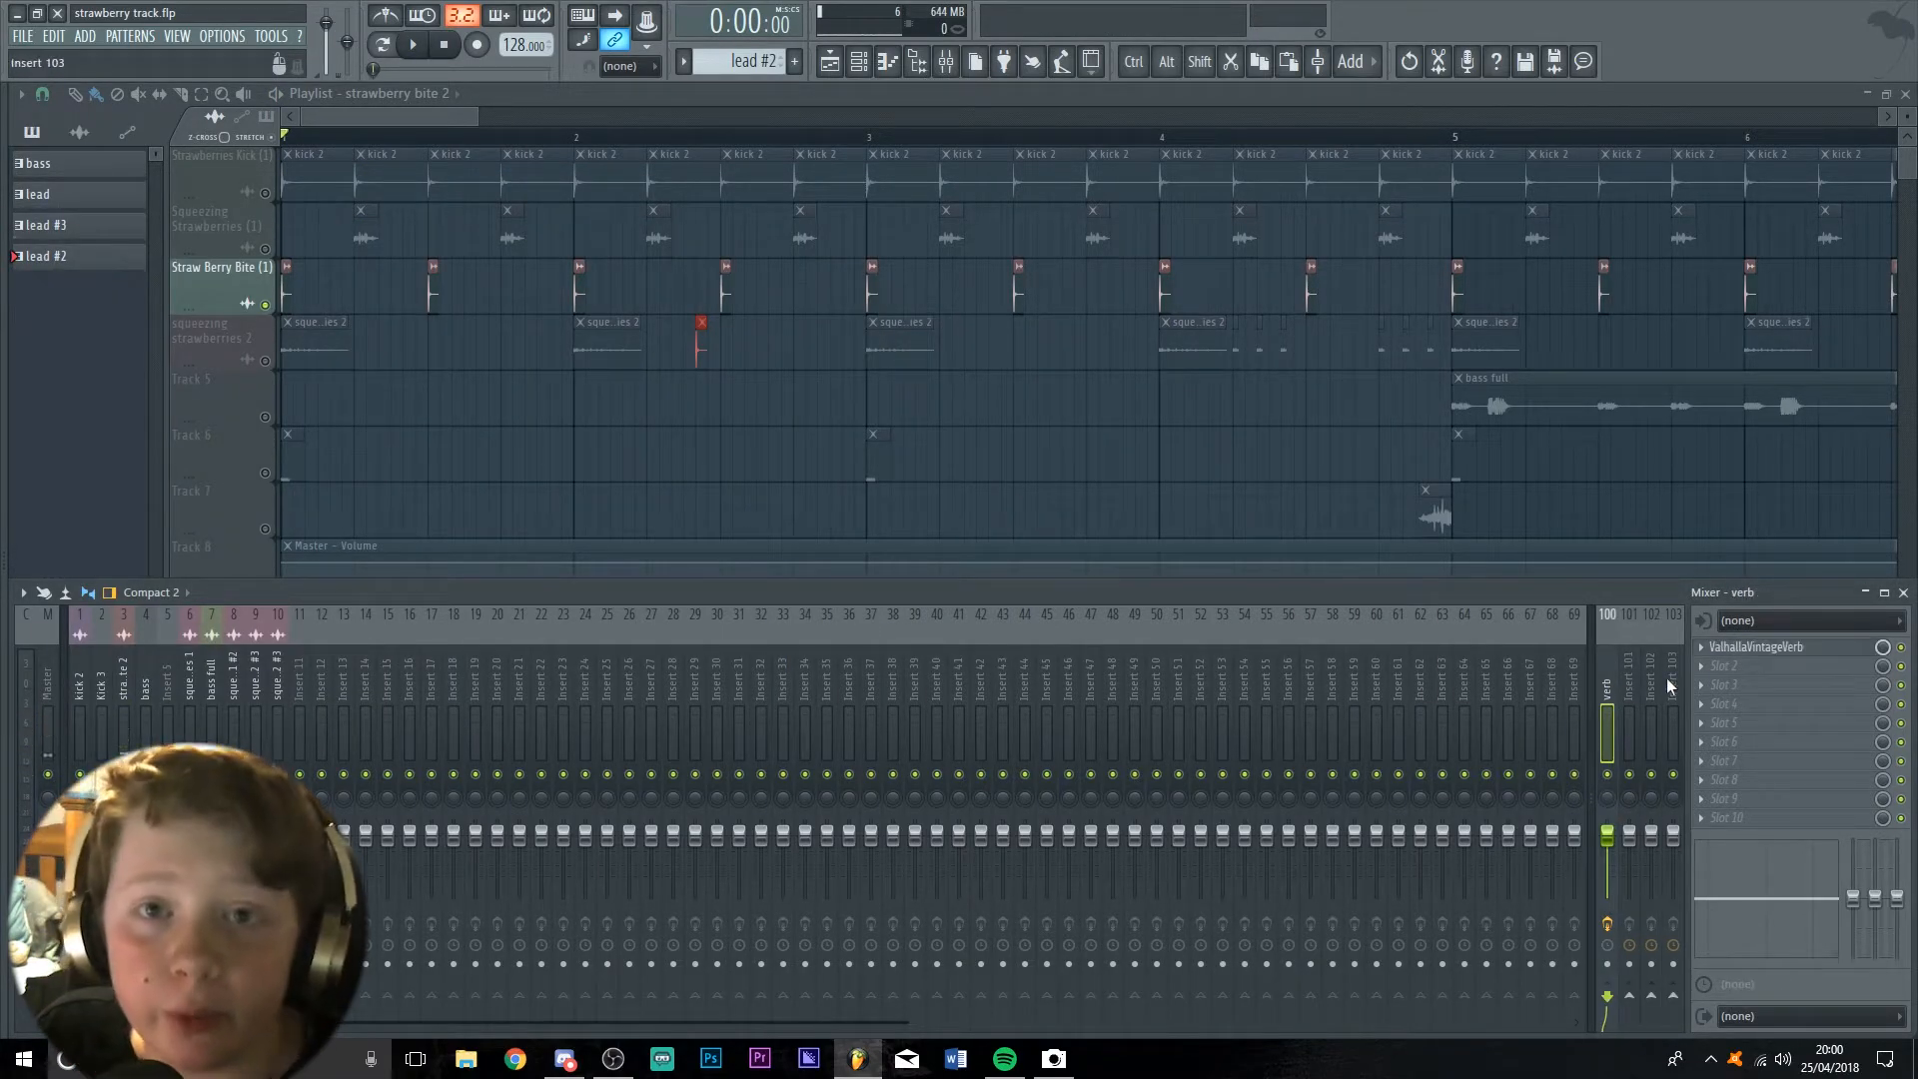
{"action": "left_click", "coordinate": [1794, 648]}
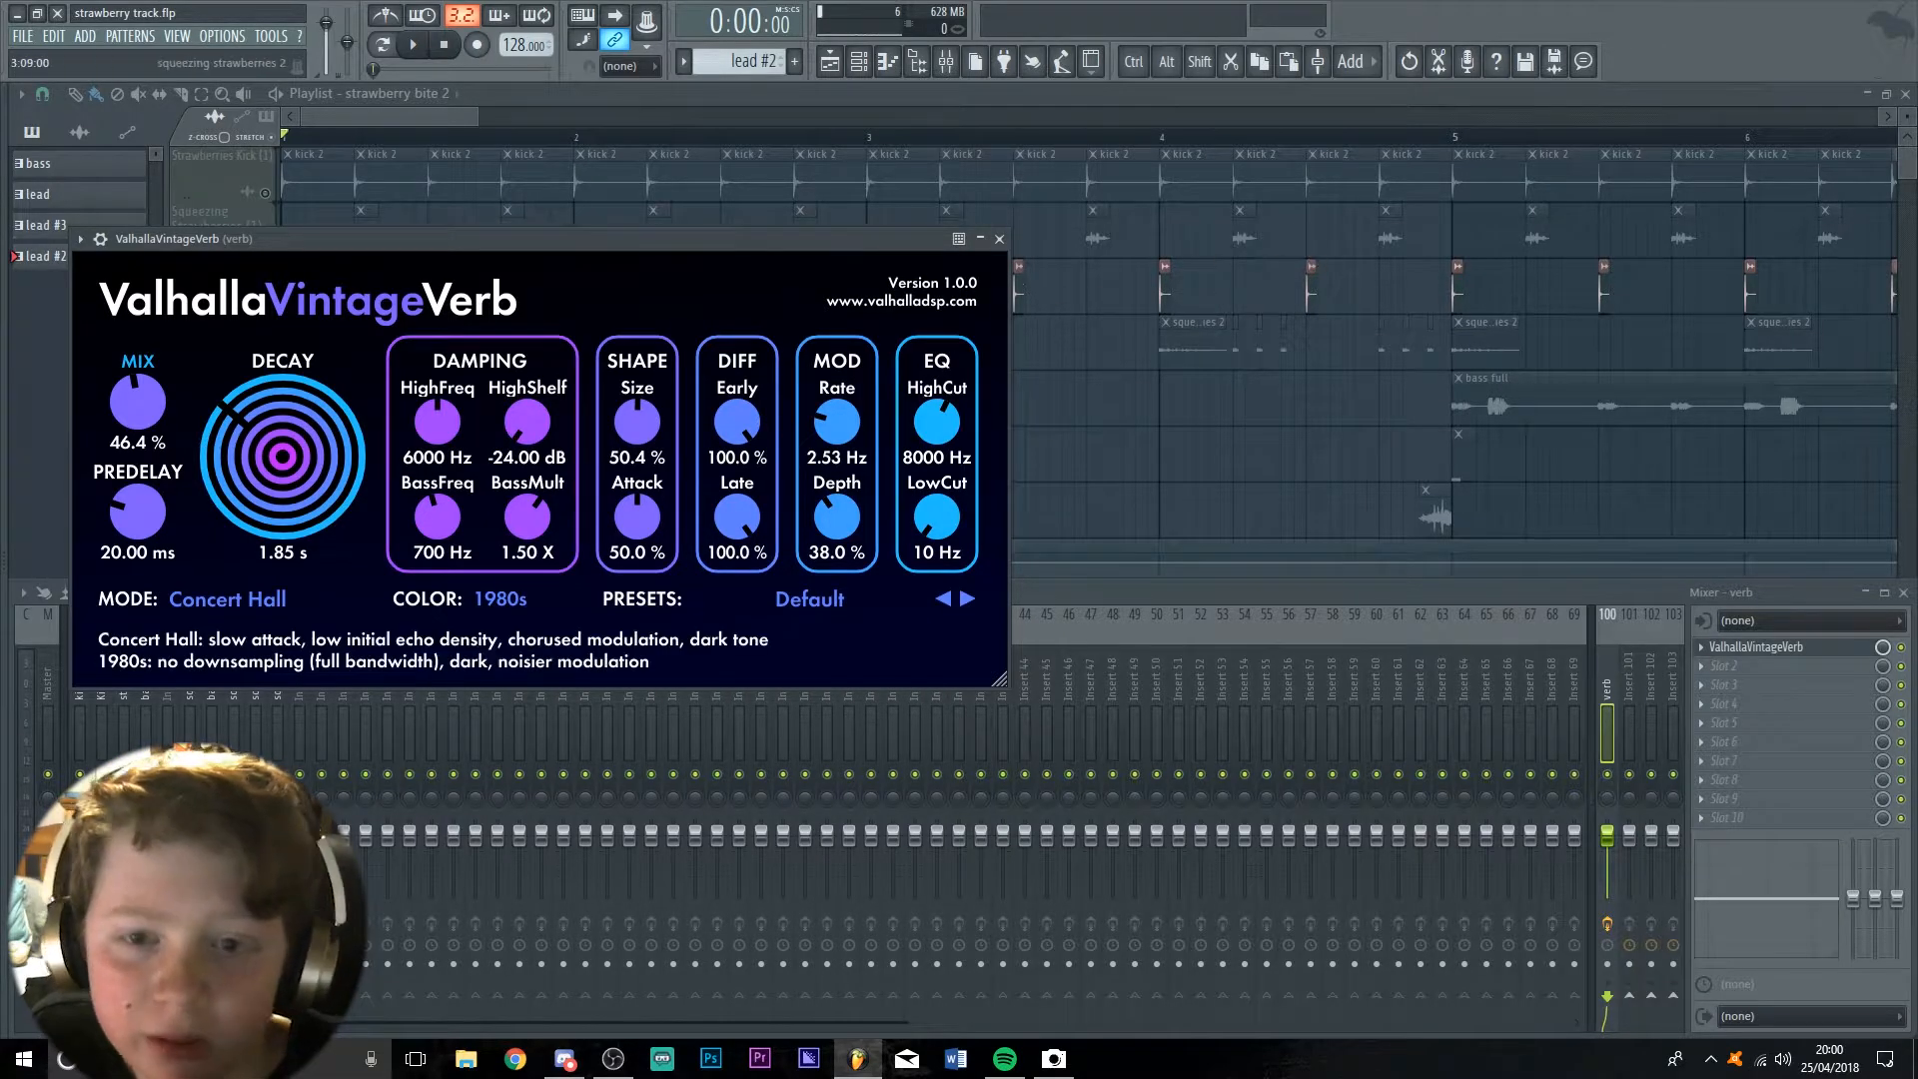
{"action": "left_click", "coordinate": [999, 238]}
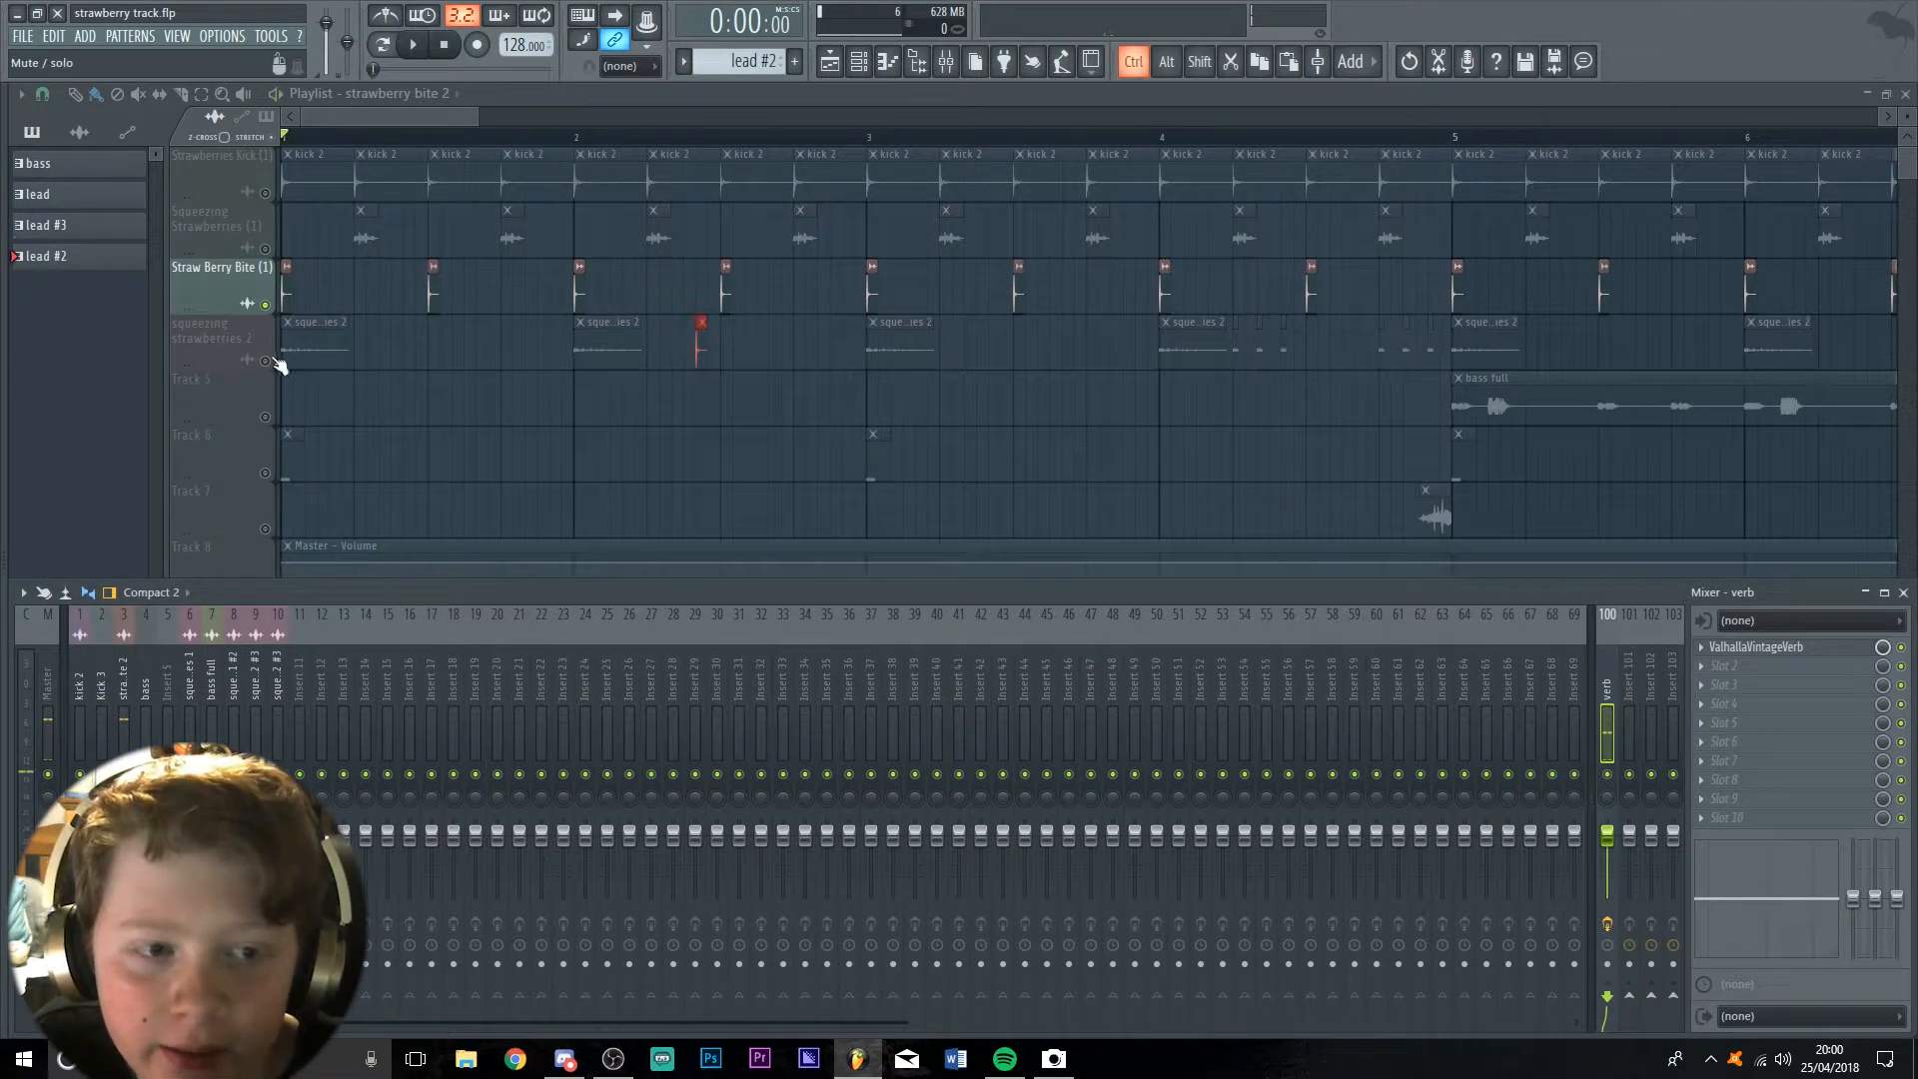
Play the squeezing strawberries 2 track in solo, delete the short stray clip in bar 2 and stop playback
{"action": "key", "text": "F9"}
{"action": "key", "text": "space"}
{"action": "key", "text": "space"}
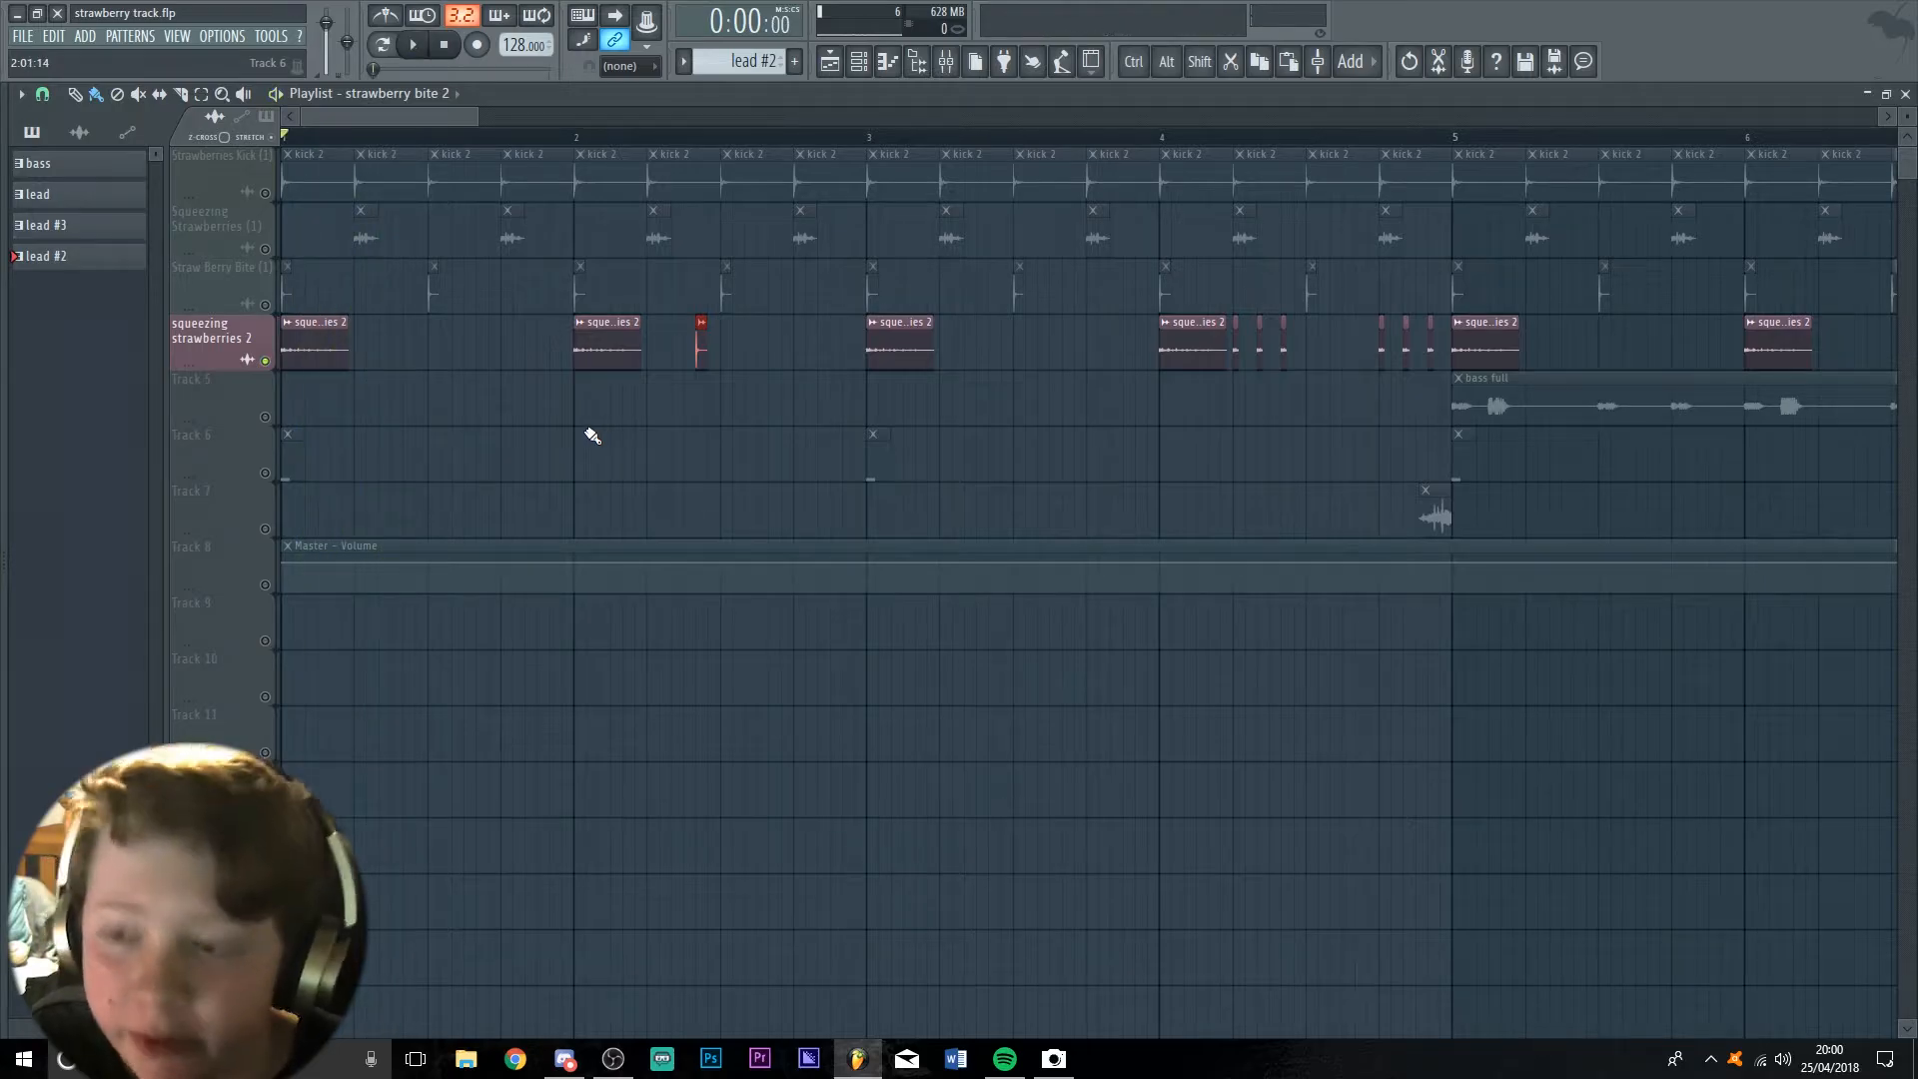
{"action": "key", "text": "space"}
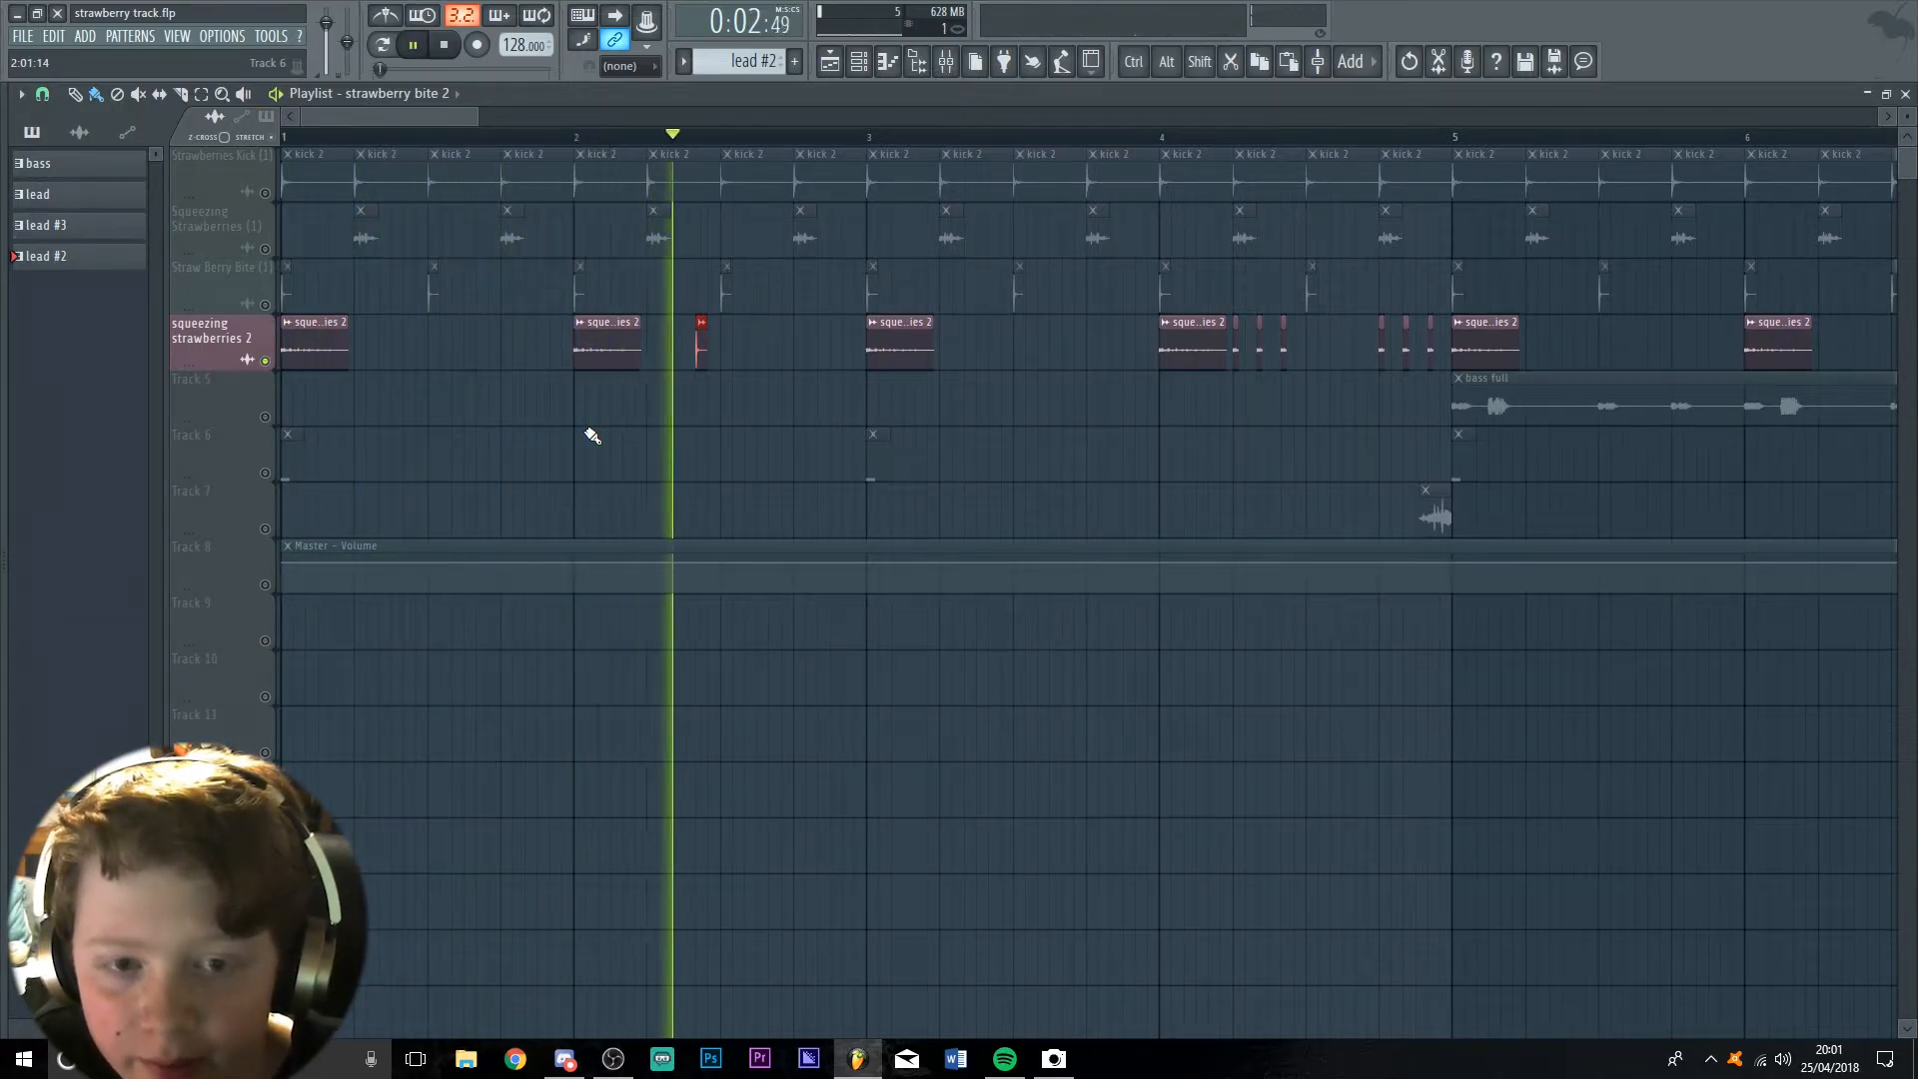
{"action": "right_click", "coordinate": [701, 337]}
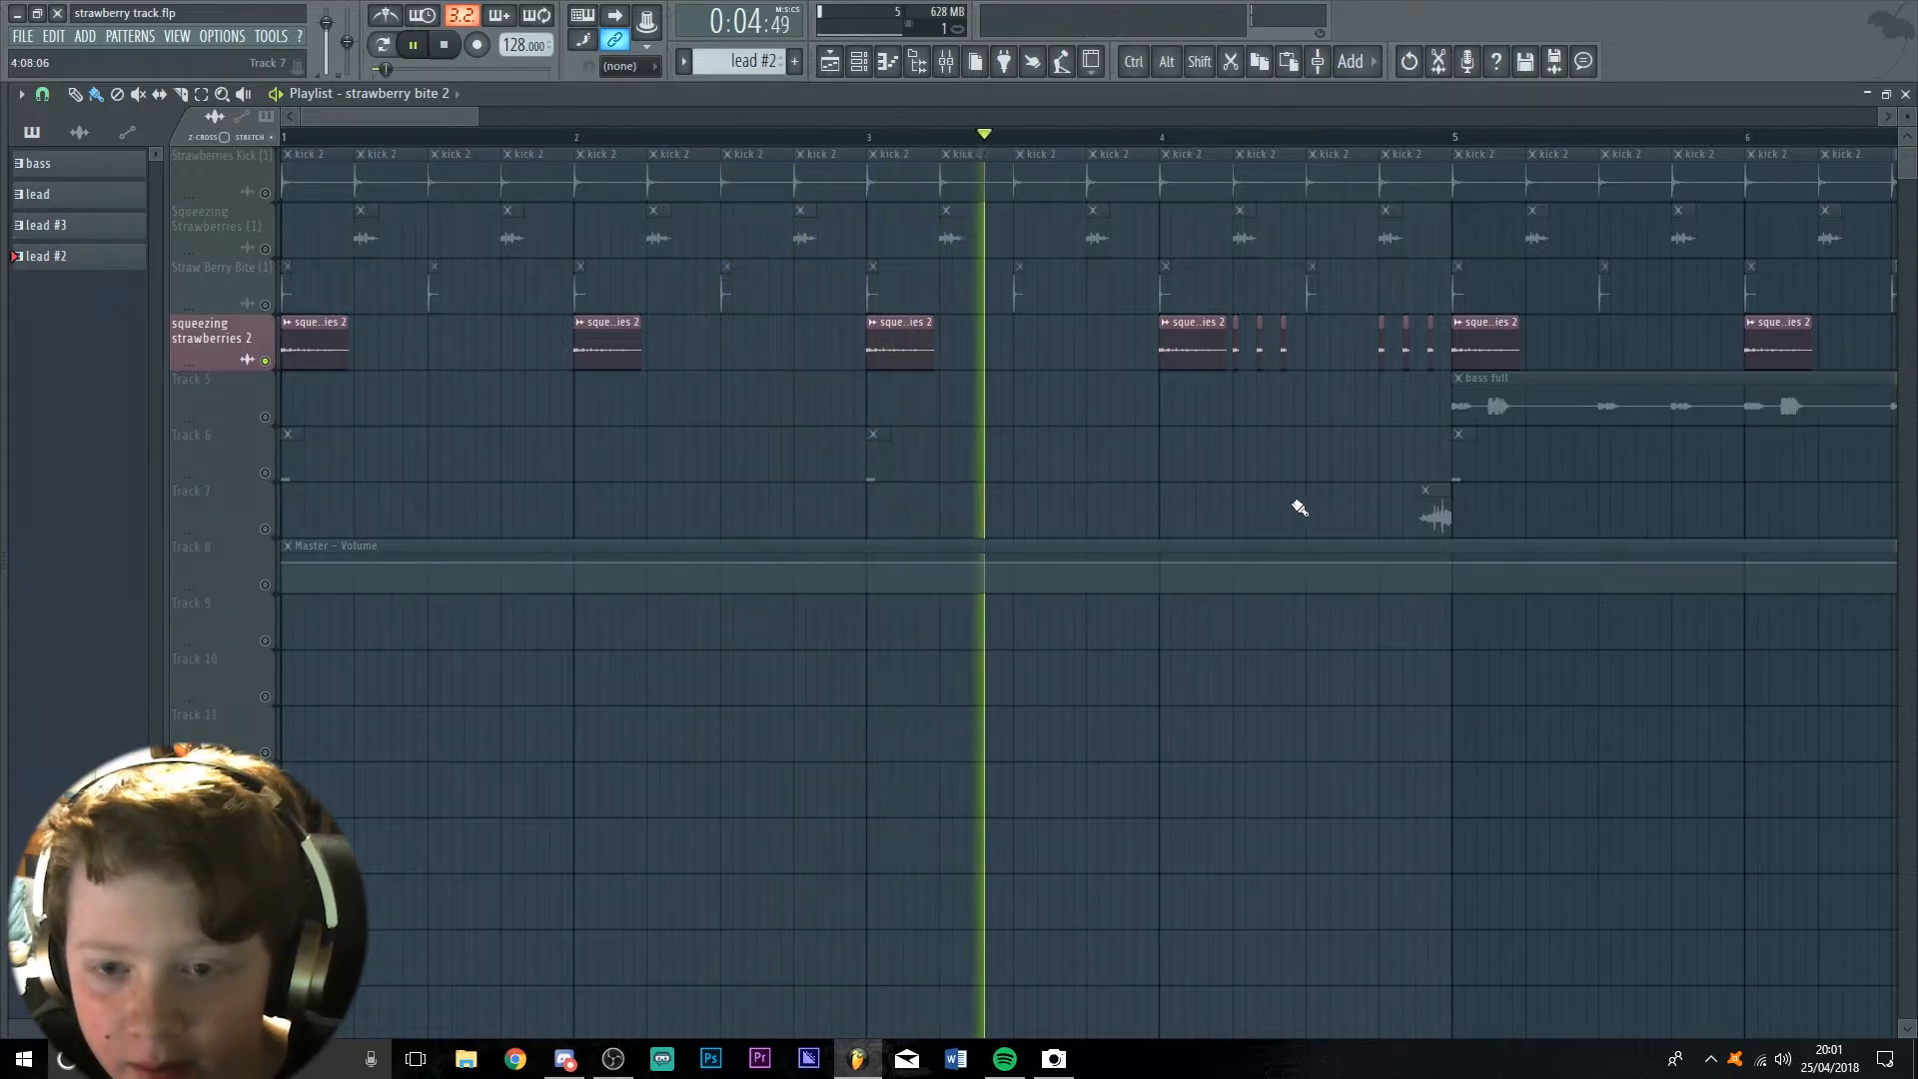
{"action": "scroll", "coordinate": [1300, 507], "scroll_direction": "up", "scroll_amount": 5}
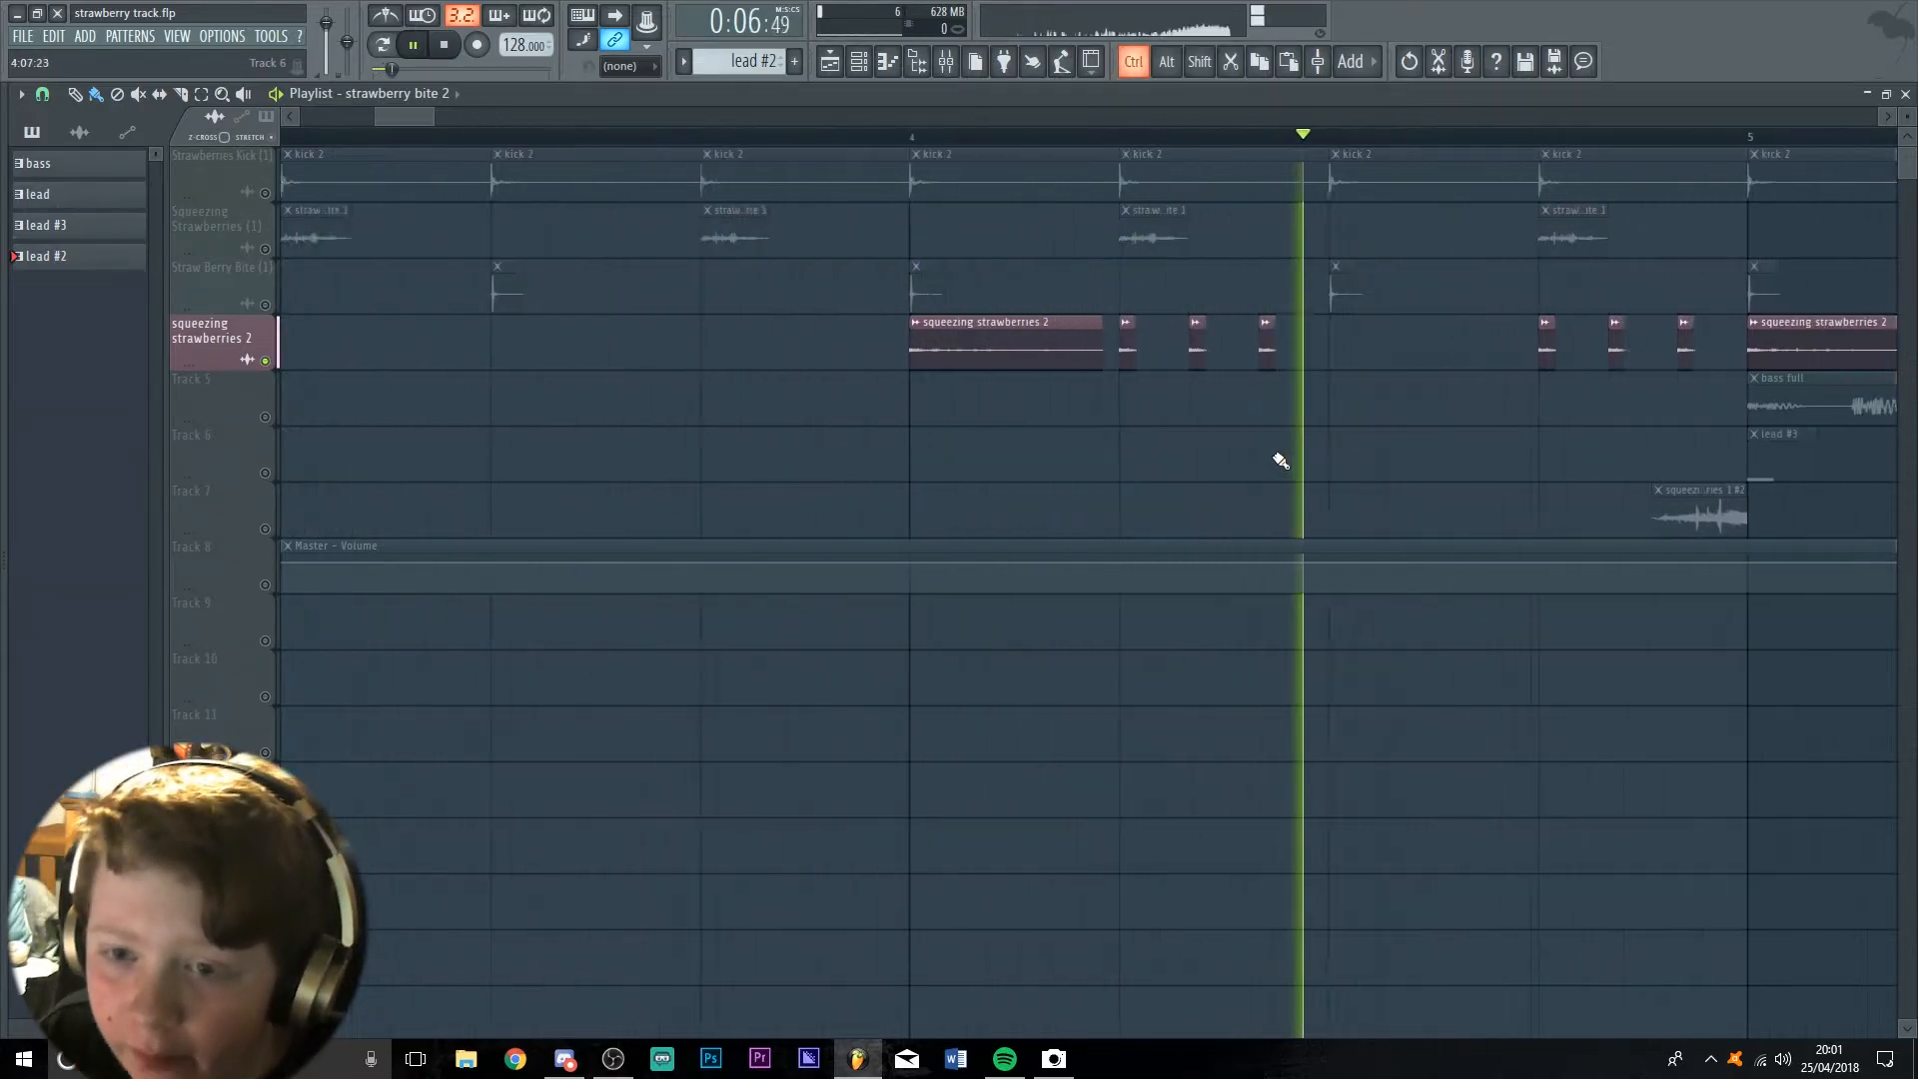
{"action": "key", "text": "space"}
Inspect the squeezing strawberries 2 clip's channel settings and its mixer insert 5, closing both windows
{"action": "left_click", "coordinate": [902, 330]}
{"action": "scroll", "coordinate": [1328, 483], "scroll_direction": "down", "scroll_amount": 3}
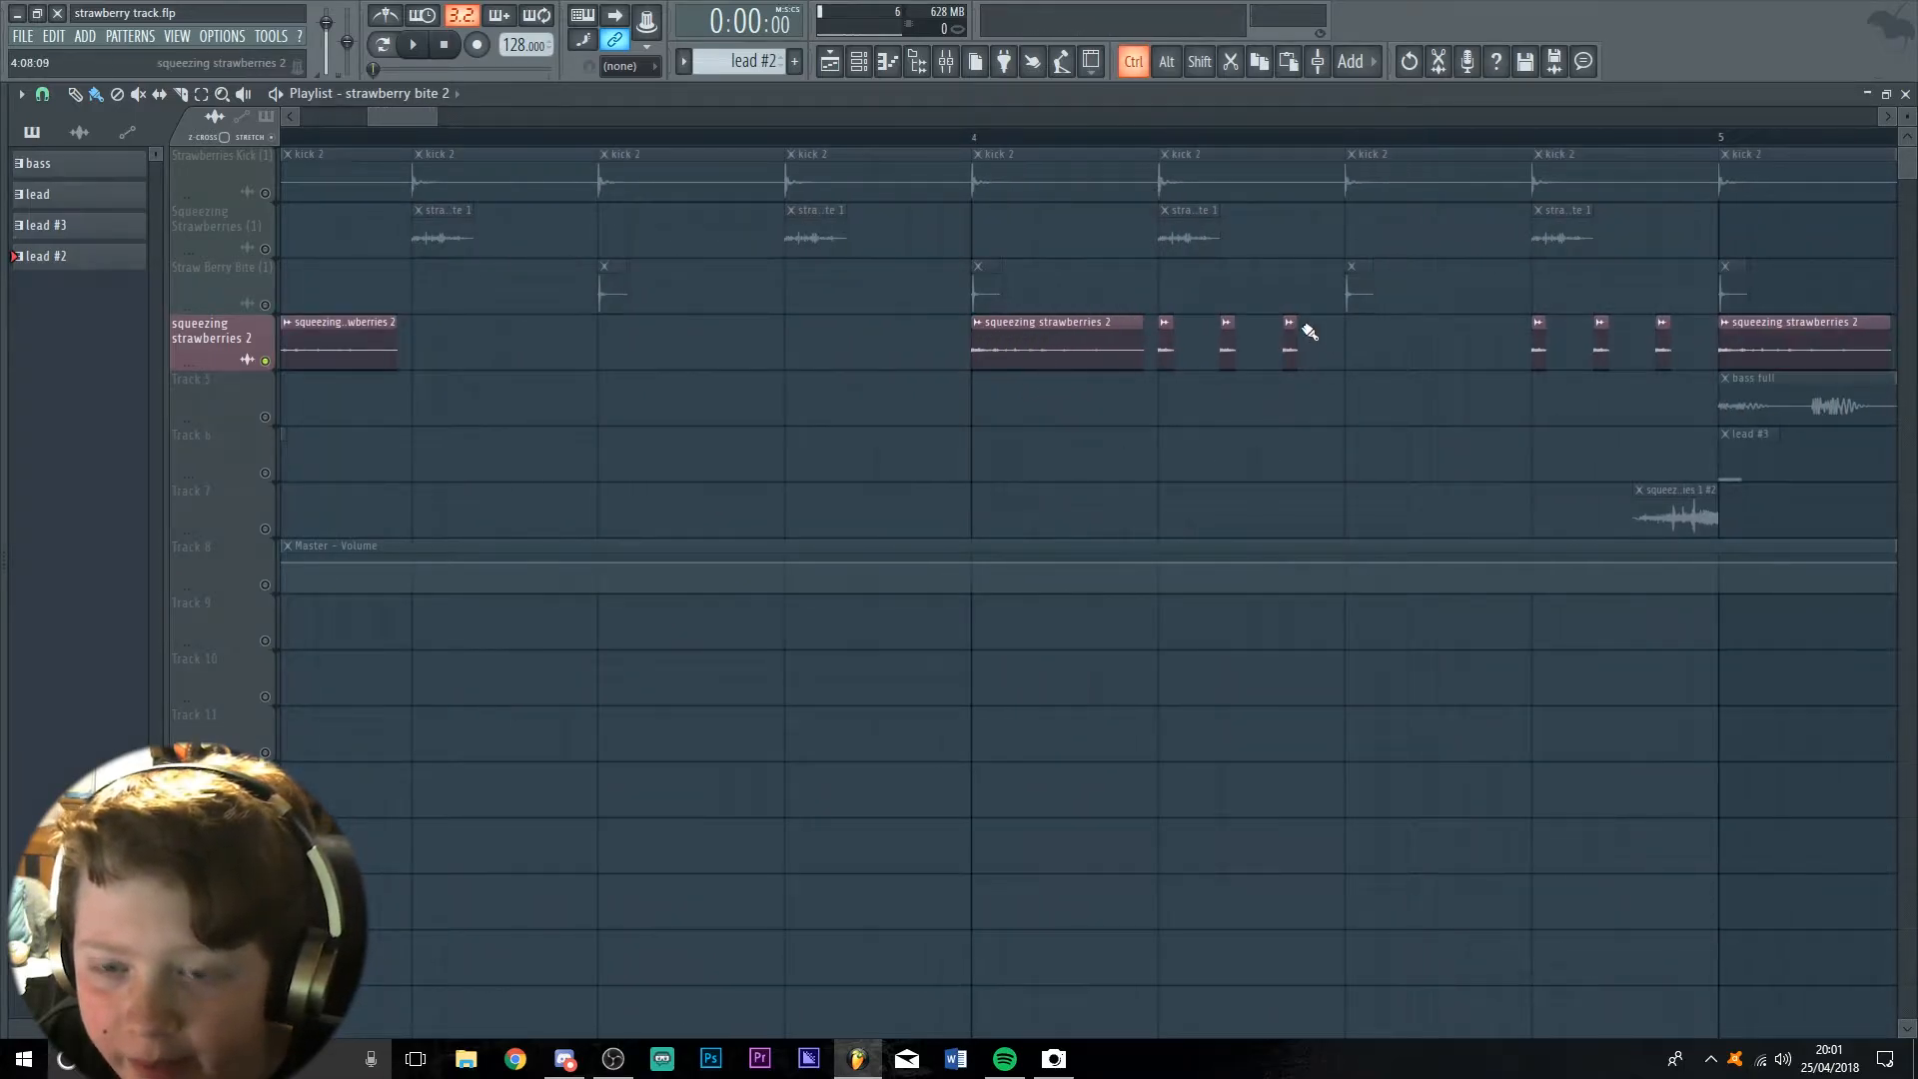
{"action": "scroll", "coordinate": [1326, 340], "scroll_direction": "up", "scroll_amount": 4}
{"action": "double_click", "coordinate": [890, 368]}
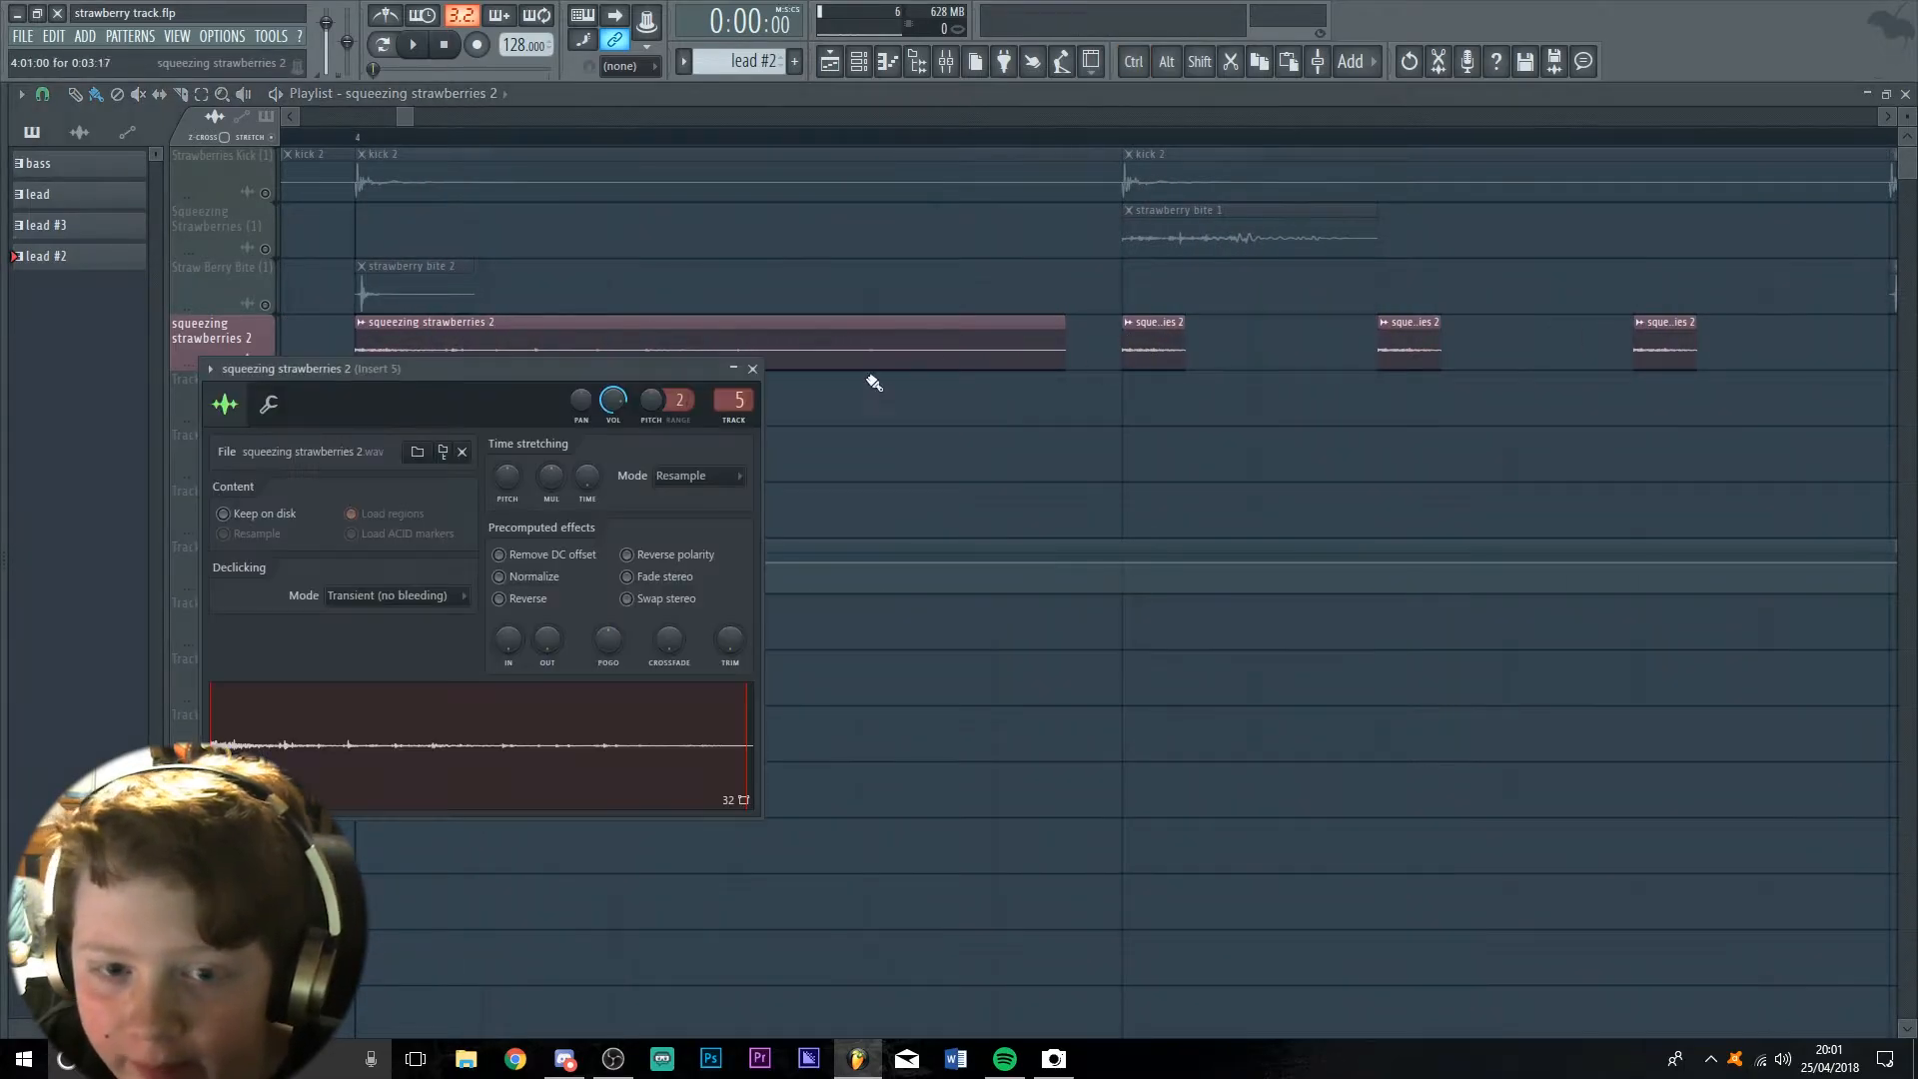
{"action": "left_click", "coordinate": [749, 368]}
{"action": "double_click", "coordinate": [894, 363]}
{"action": "left_click", "coordinate": [752, 369]}
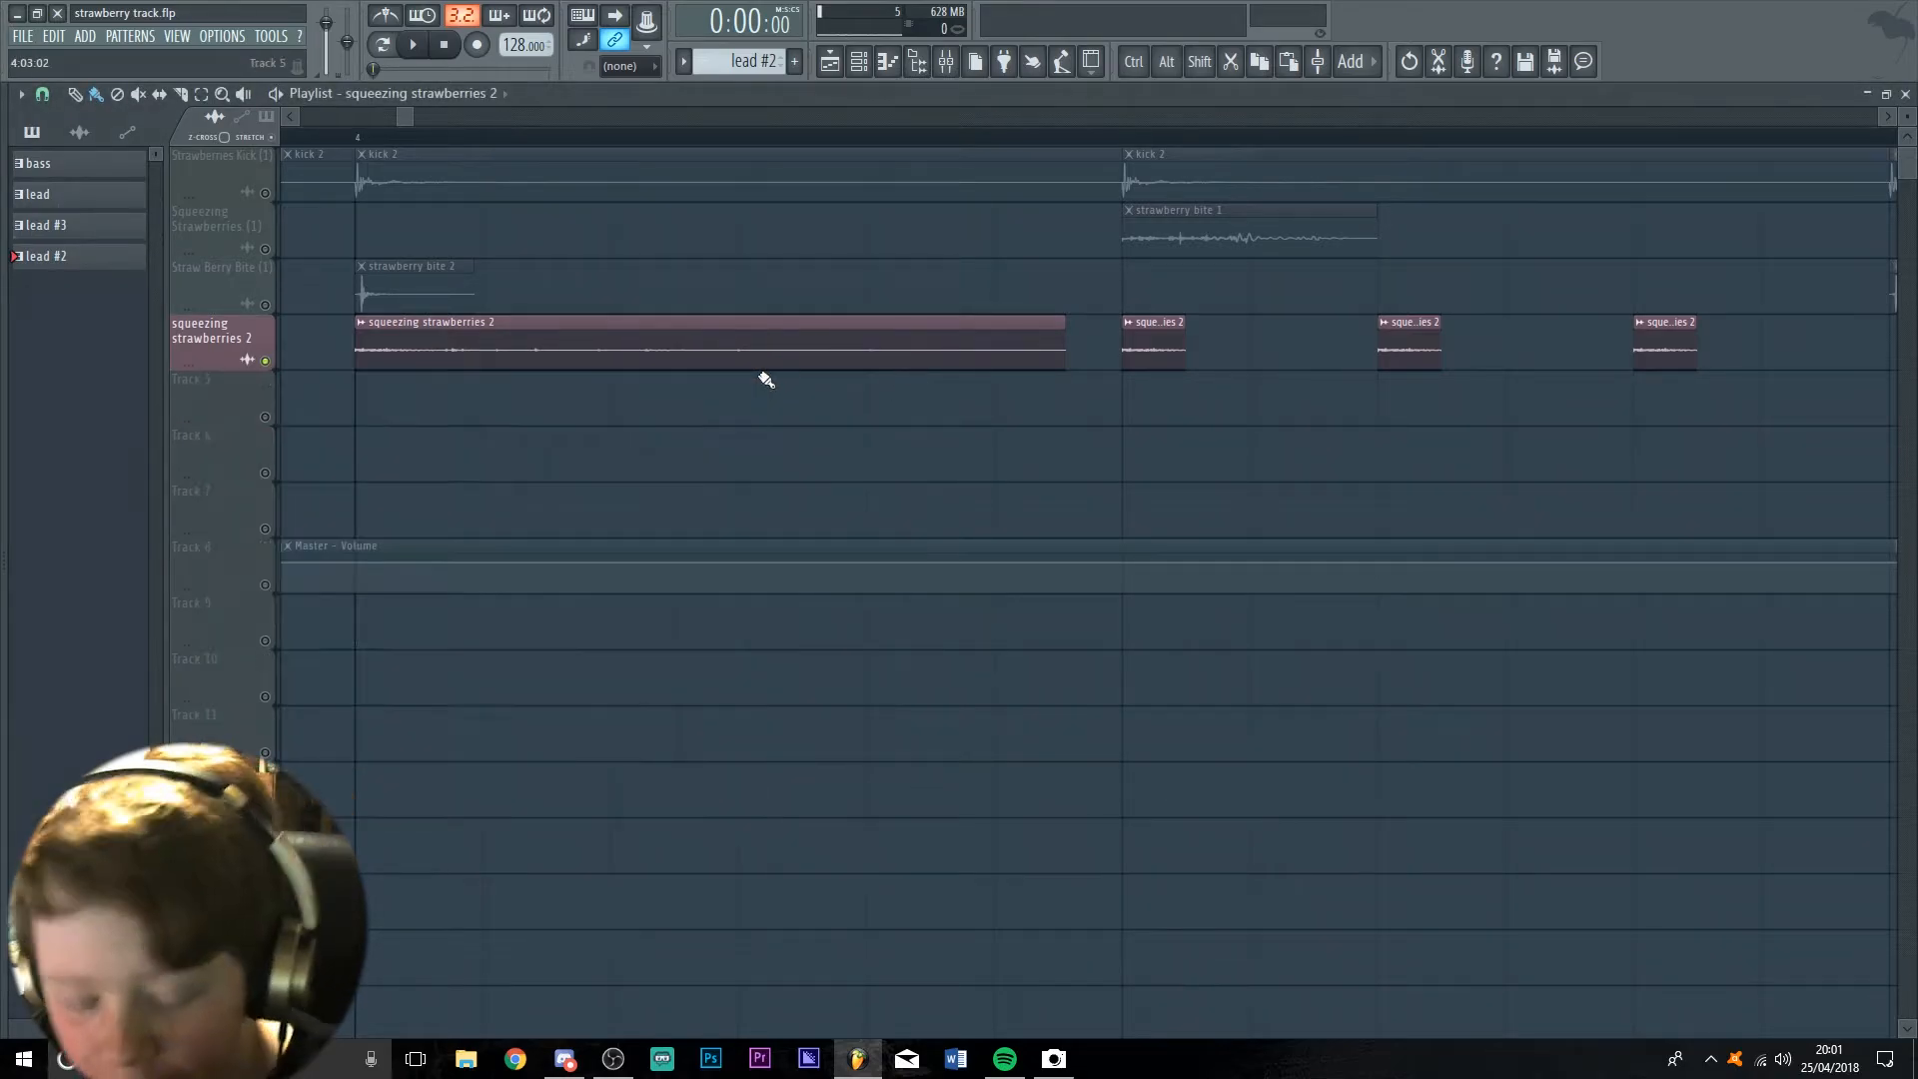
{"action": "key", "text": "F9"}
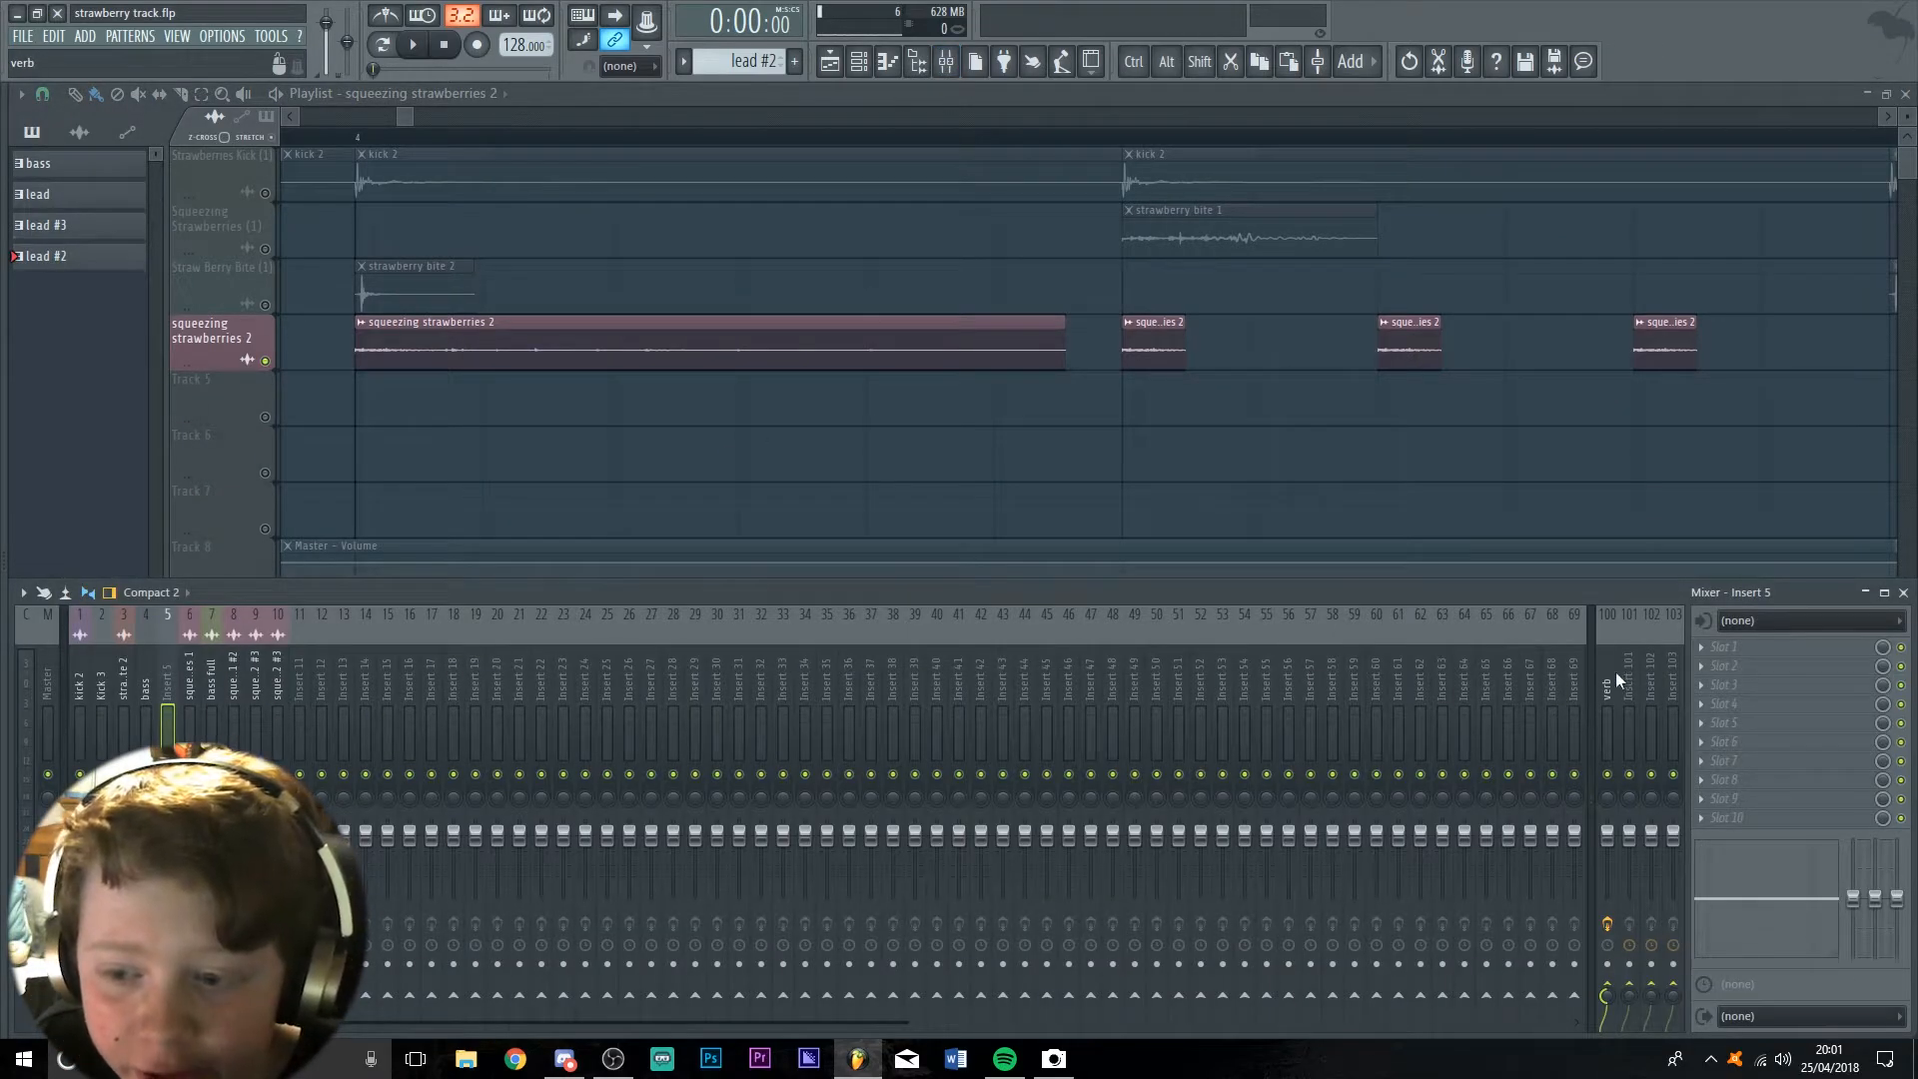
{"action": "key", "text": "F9"}
Play the soloed squeezing strawberries 2 track from the short clips in bar 4 and stop playback
{"action": "key", "text": "space"}
{"action": "scroll", "coordinate": [1092, 393], "scroll_direction": "down", "scroll_amount": 4, "text": "ctrl"}
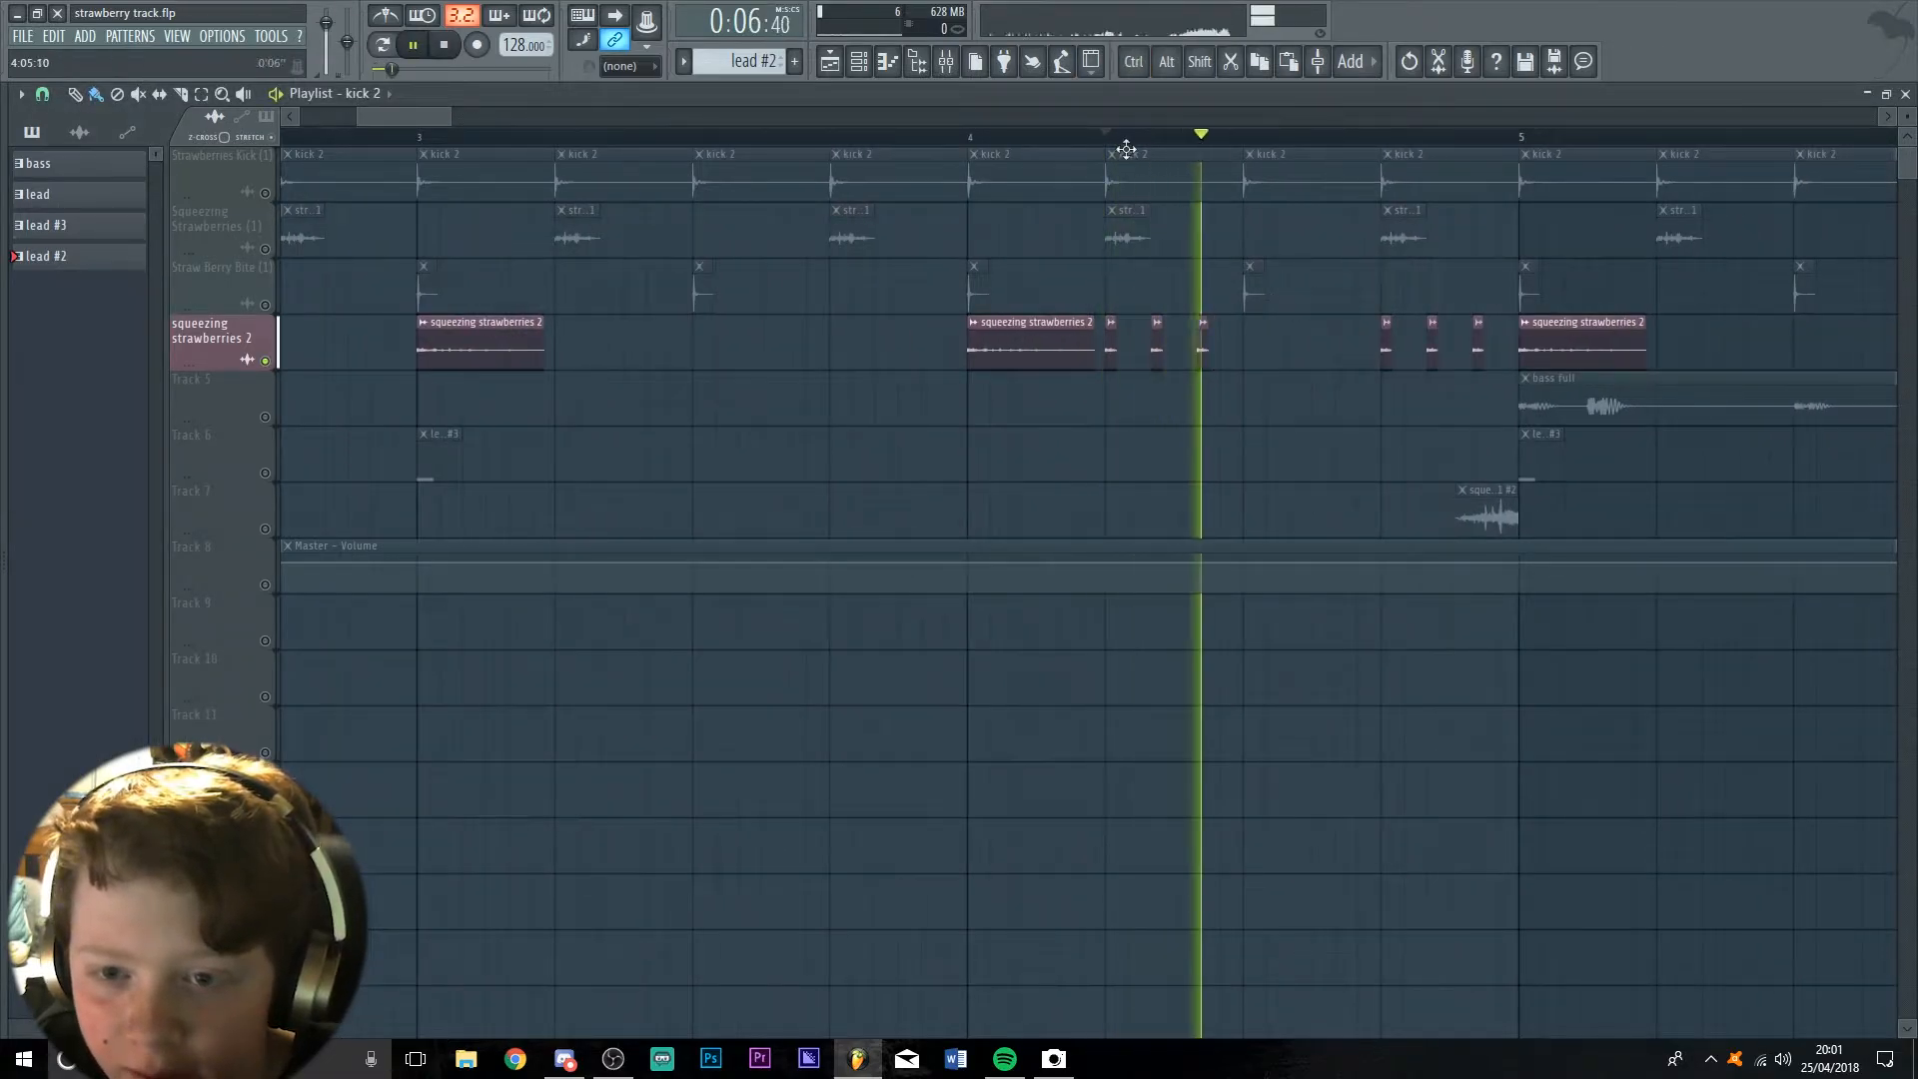
{"action": "scroll", "coordinate": [1534, 483], "scroll_direction": "down", "scroll_amount": 4, "text": "ctrl"}
{"action": "scroll", "coordinate": [1538, 503], "scroll_direction": "down", "scroll_amount": 2, "text": "ctrl"}
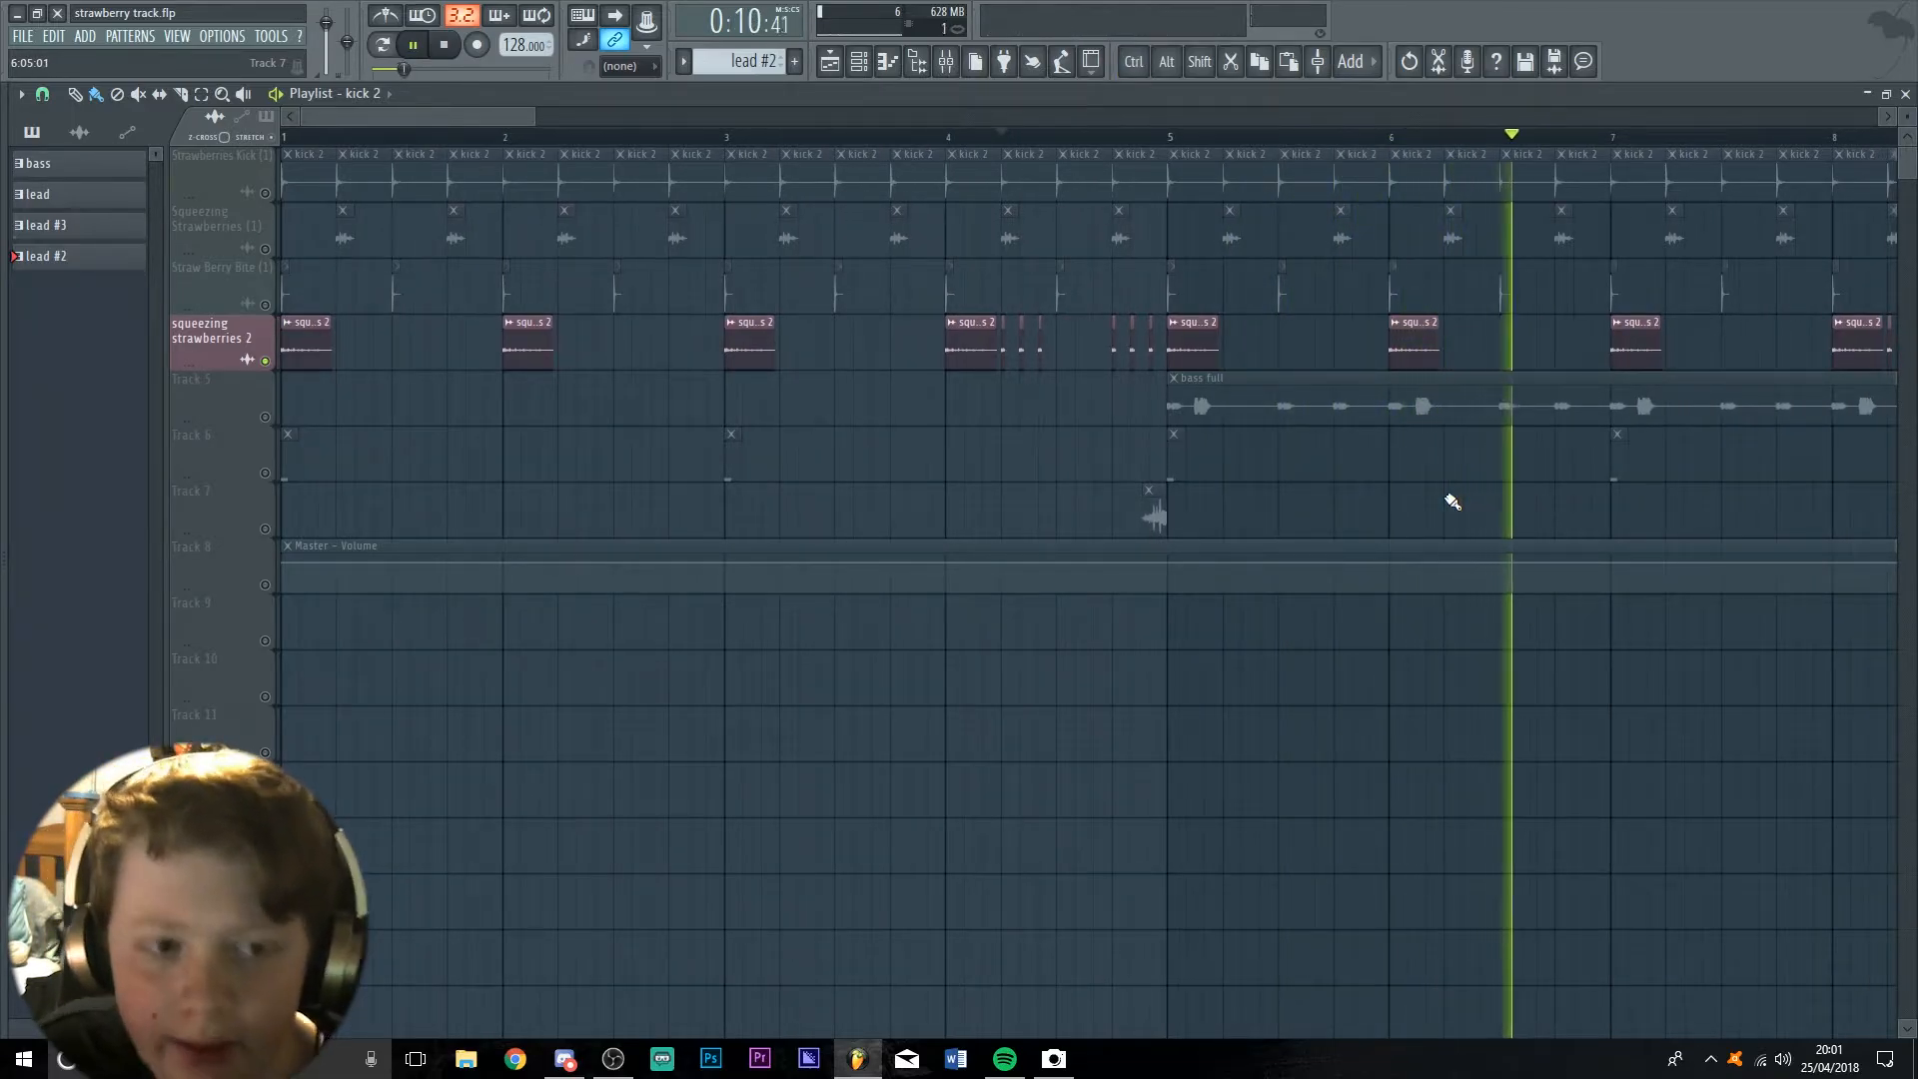
{"action": "scroll", "coordinate": [382, 384], "scroll_direction": "down", "scroll_amount": 1, "text": "ctrl"}
{"action": "key", "text": "space"}
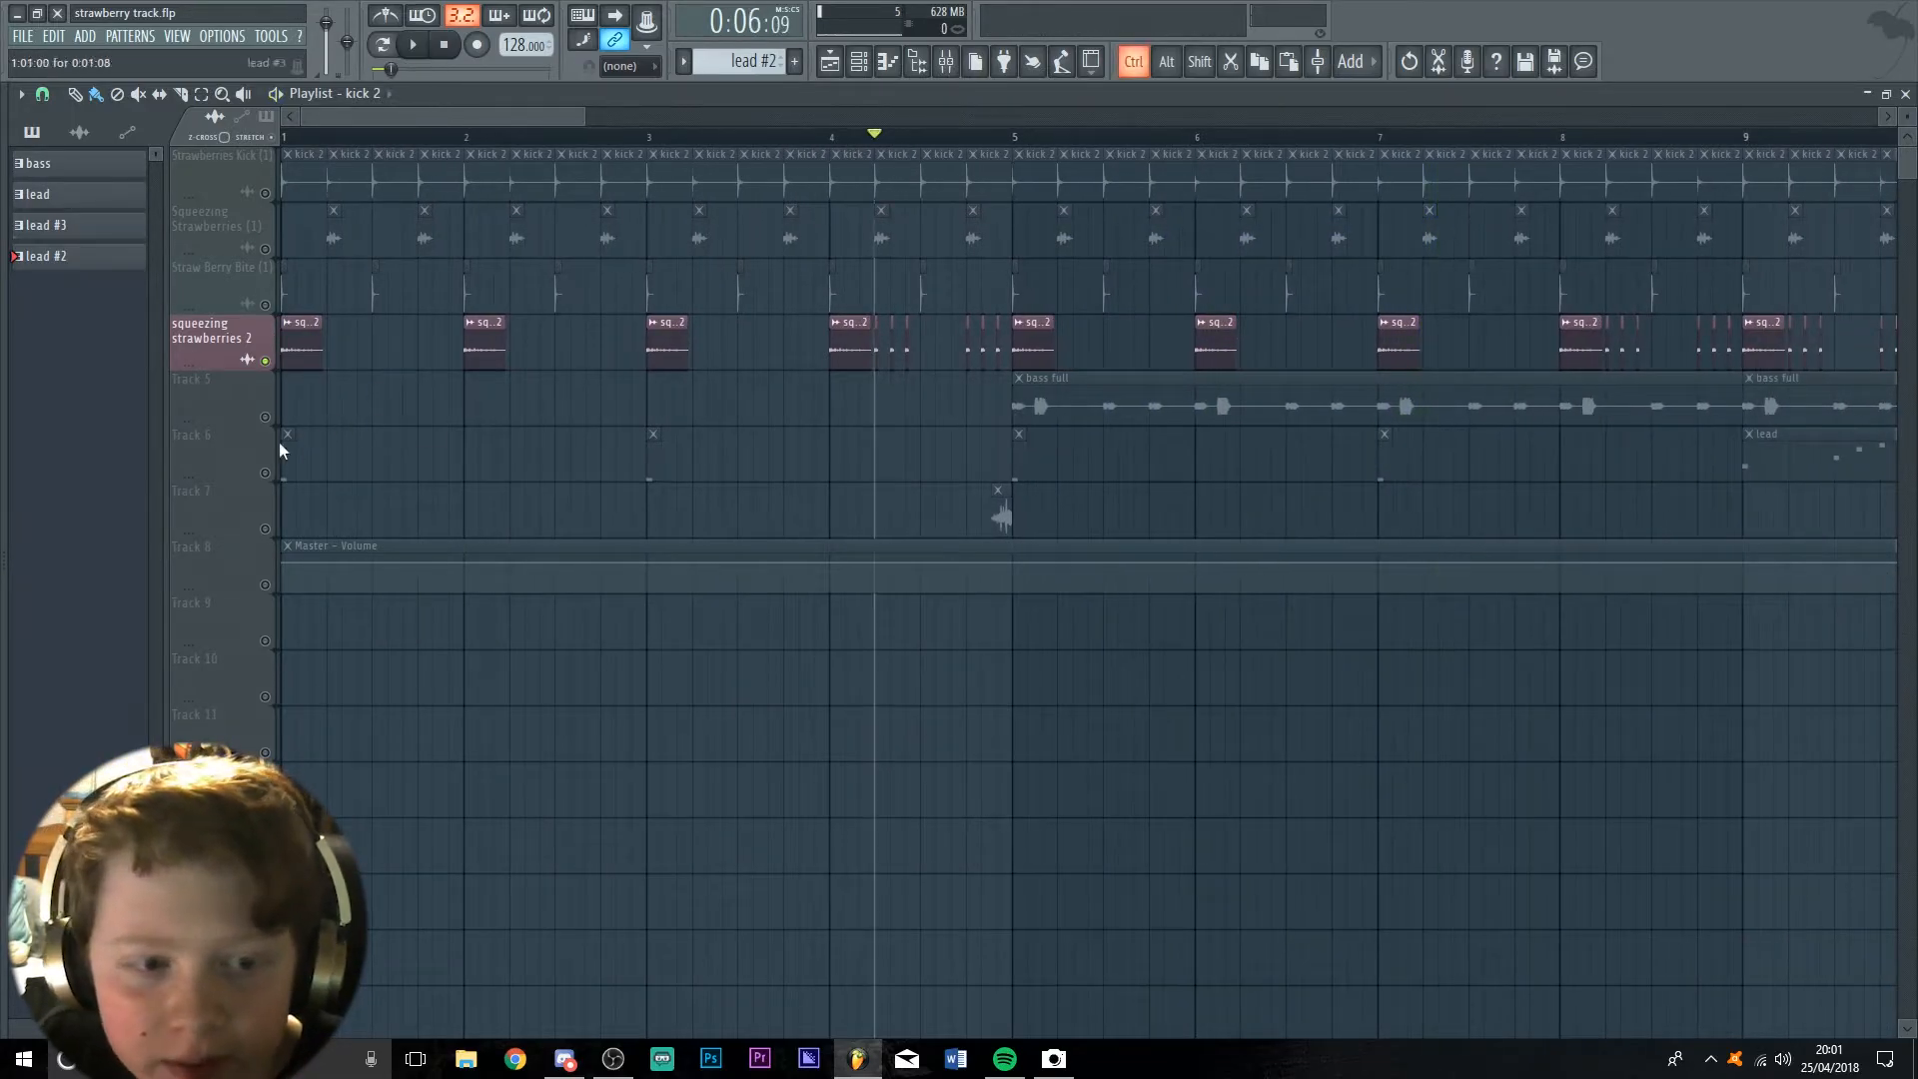
Solo Track 6 and play it briefly from the song's start
{"action": "left_click", "coordinate": [266, 475]}
{"action": "left_click", "coordinate": [285, 137]}
{"action": "key", "text": "space"}
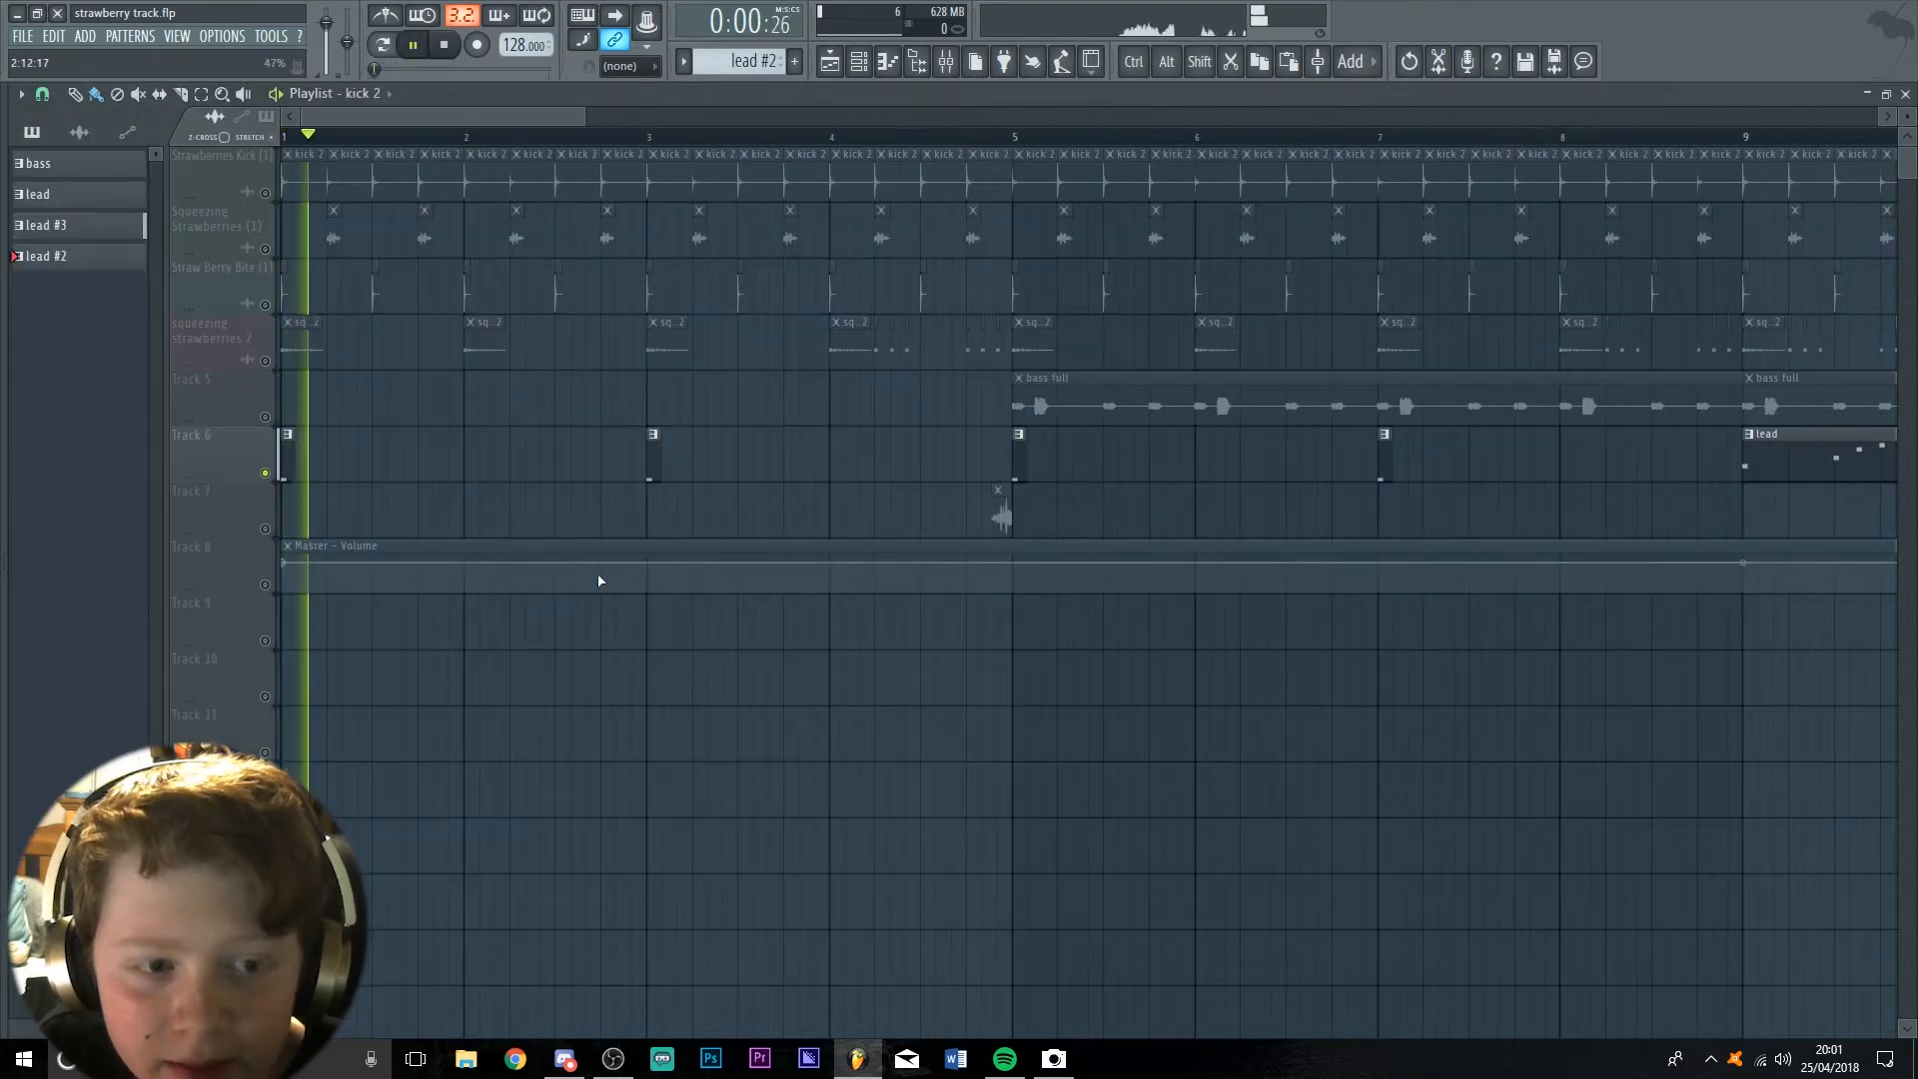
{"action": "key", "text": "space"}
Open the lead #3 pattern's notes and review the squeezing strawberries 1 channel settings, closing the settings window and the piano roll
{"action": "double_click", "coordinate": [291, 456]}
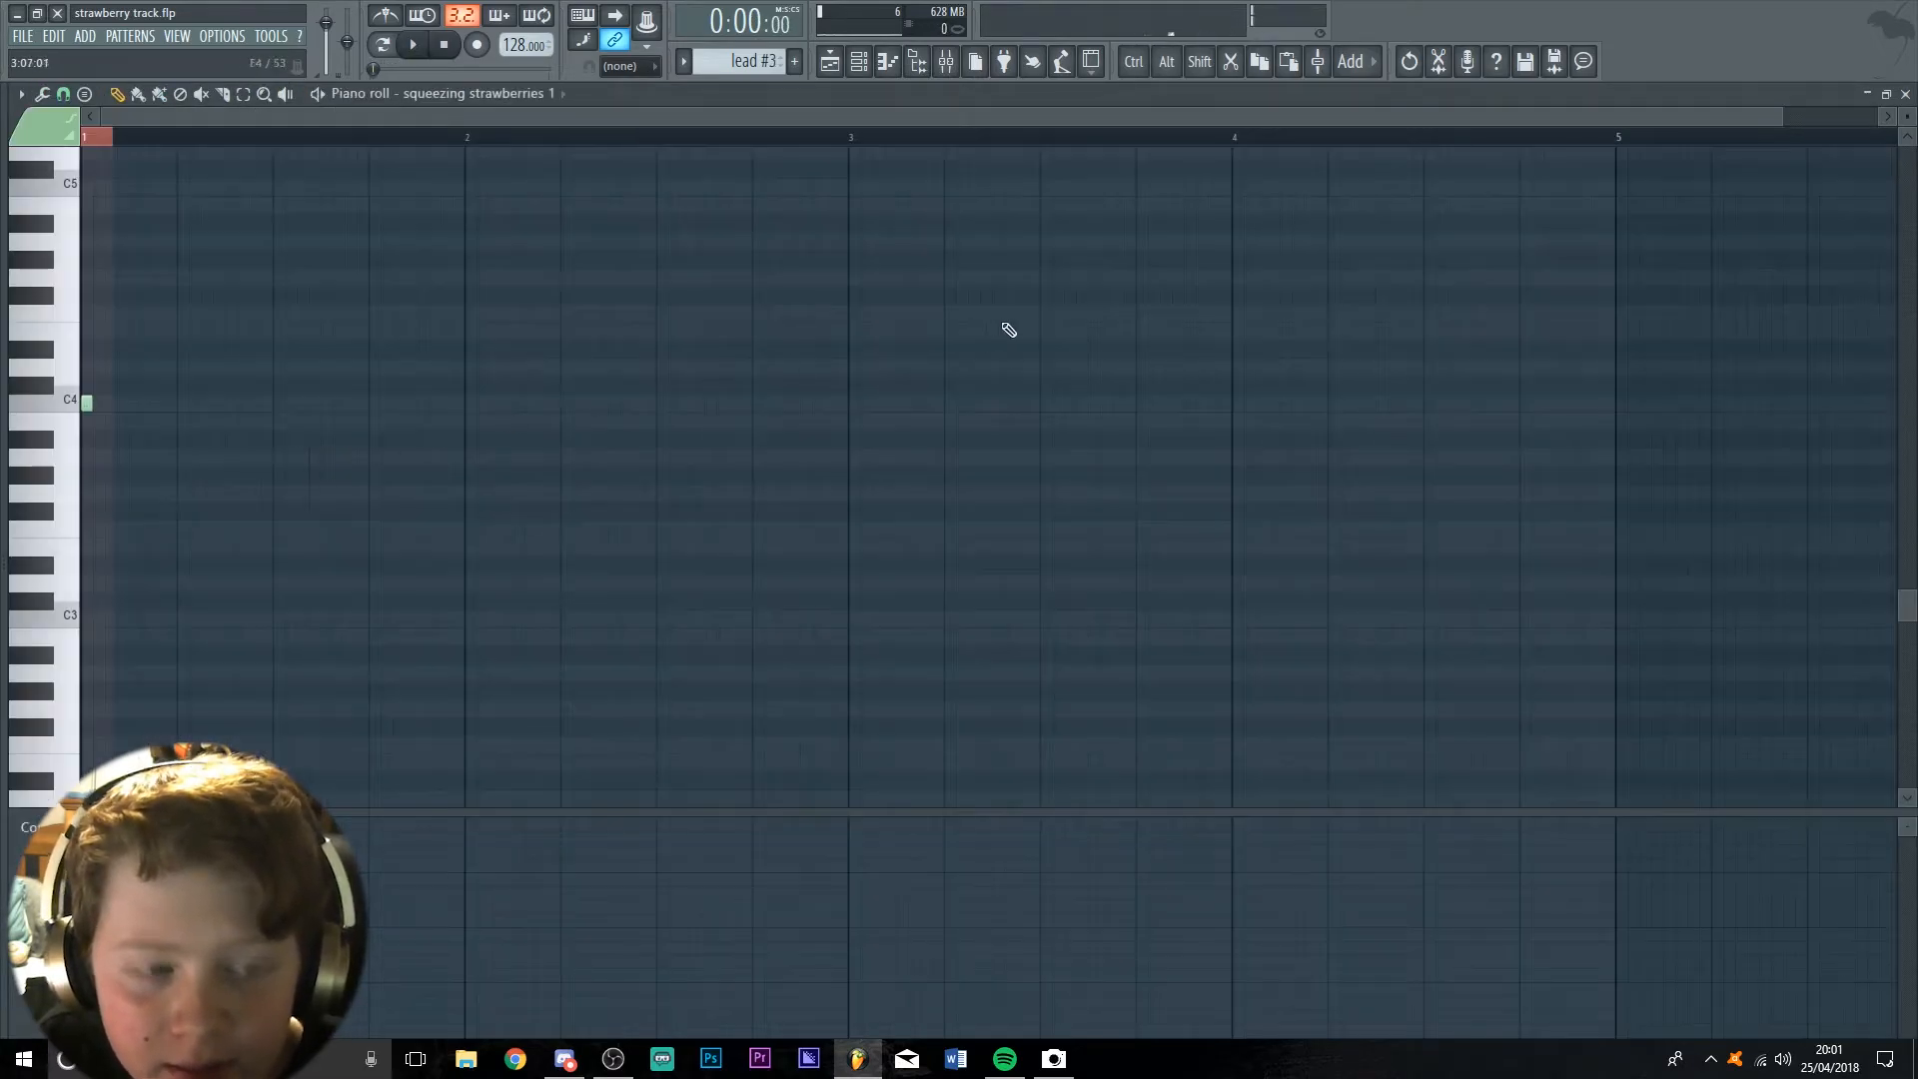
{"action": "key", "text": "F6"}
{"action": "left_click", "coordinate": [440, 502]}
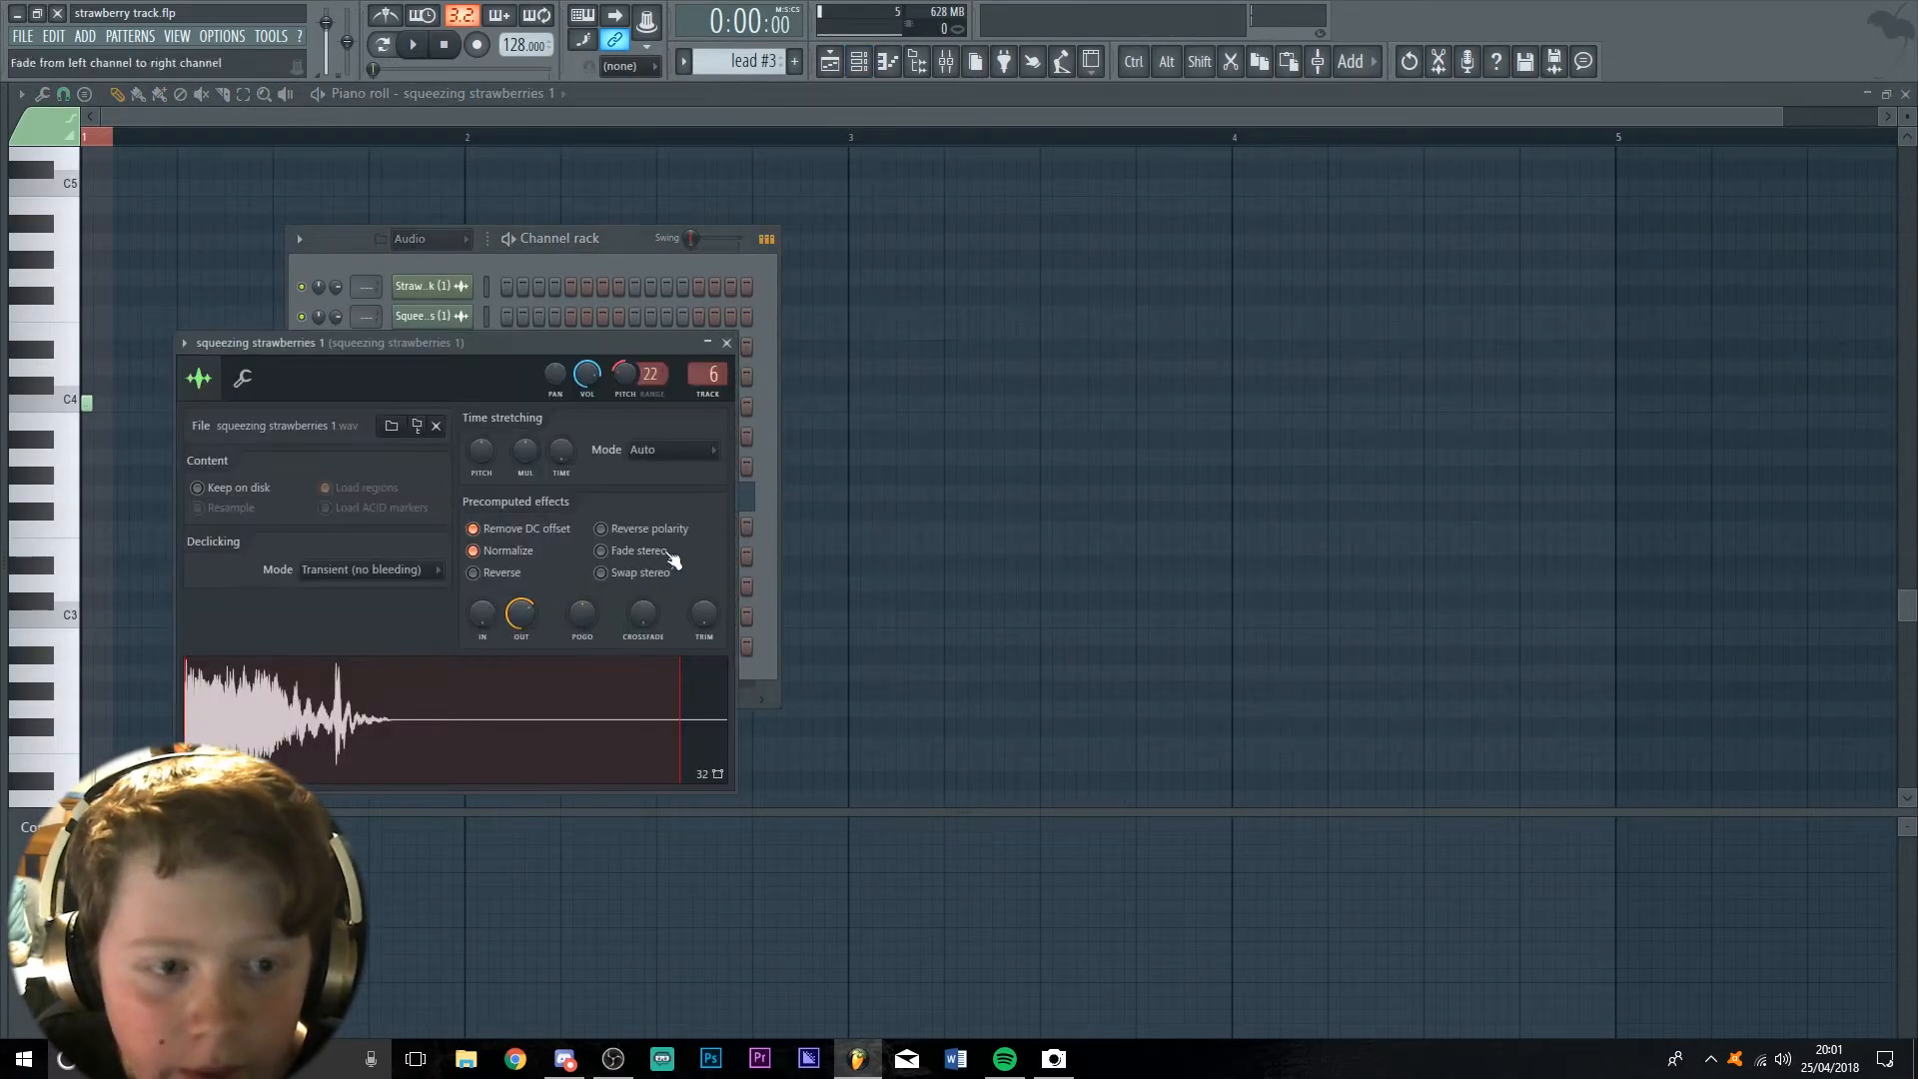
{"action": "left_click", "coordinate": [726, 344]}
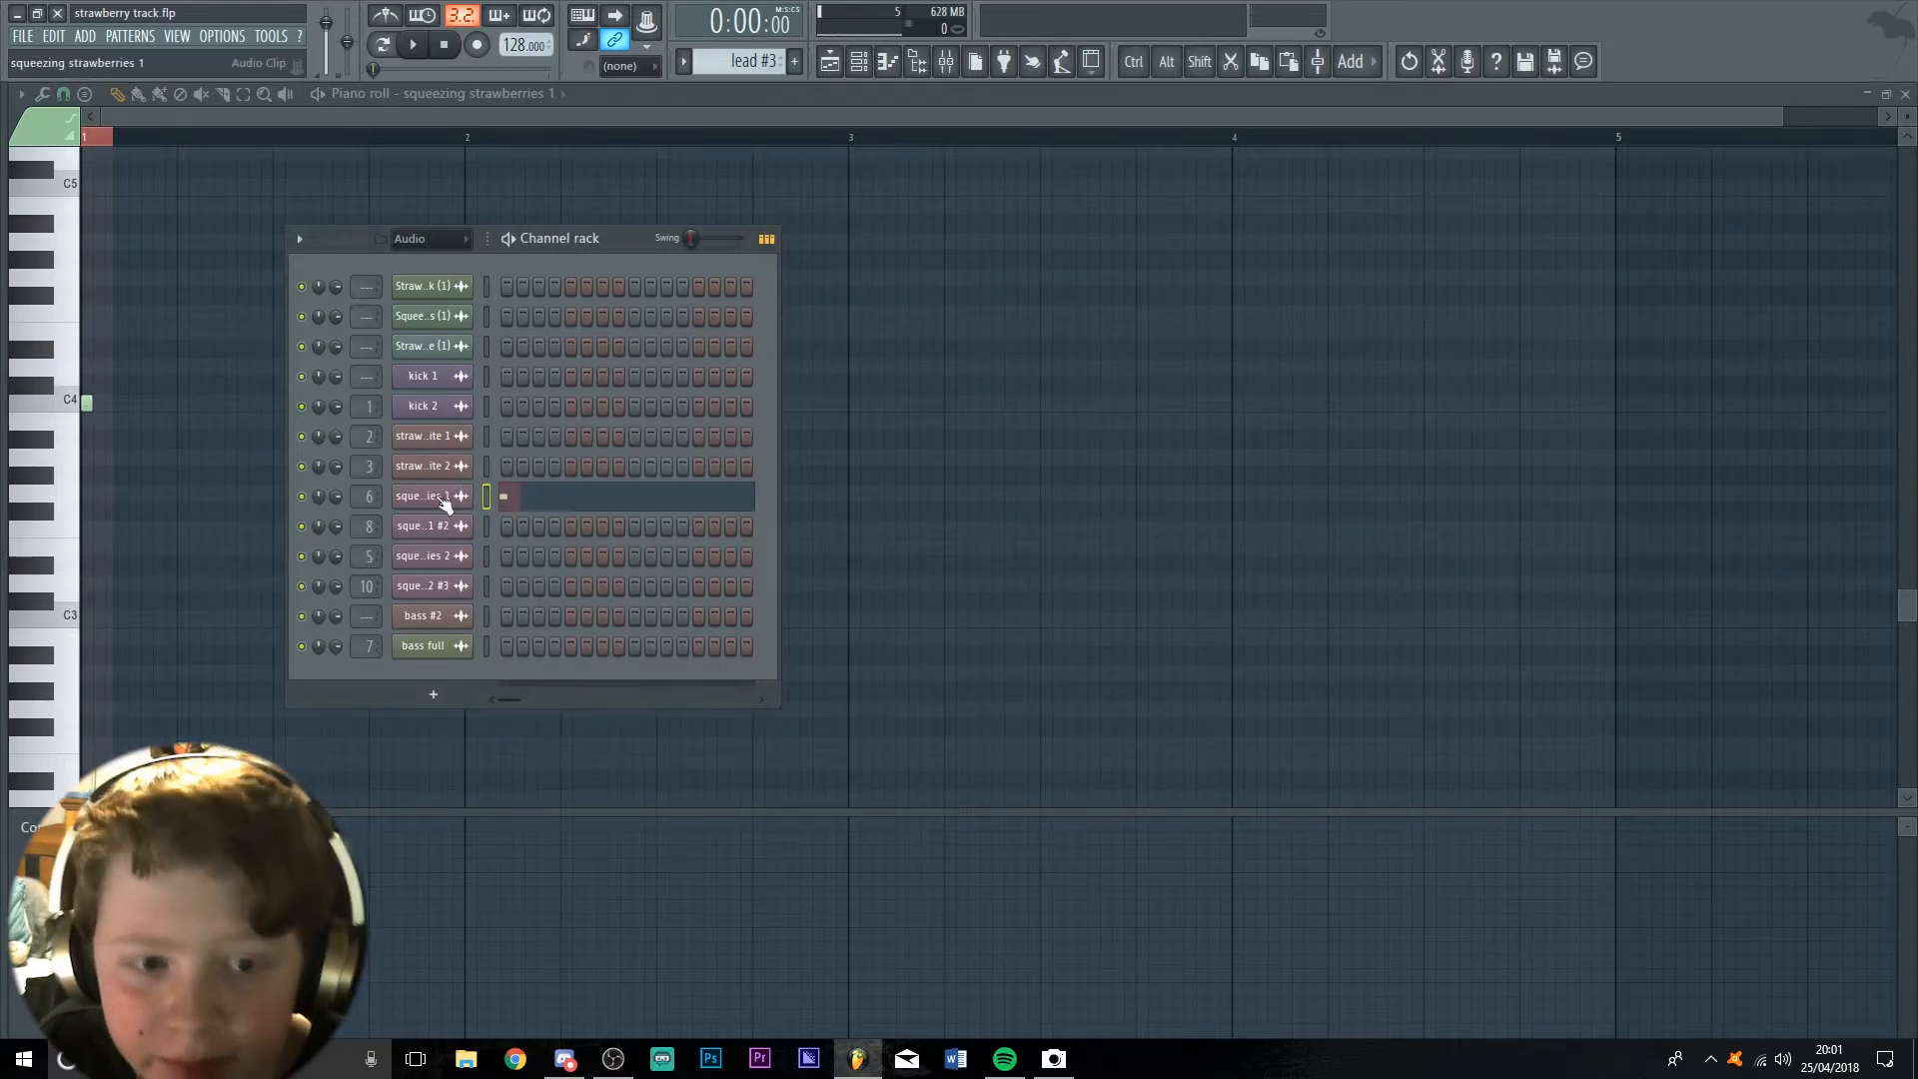
{"action": "left_click", "coordinate": [447, 500]}
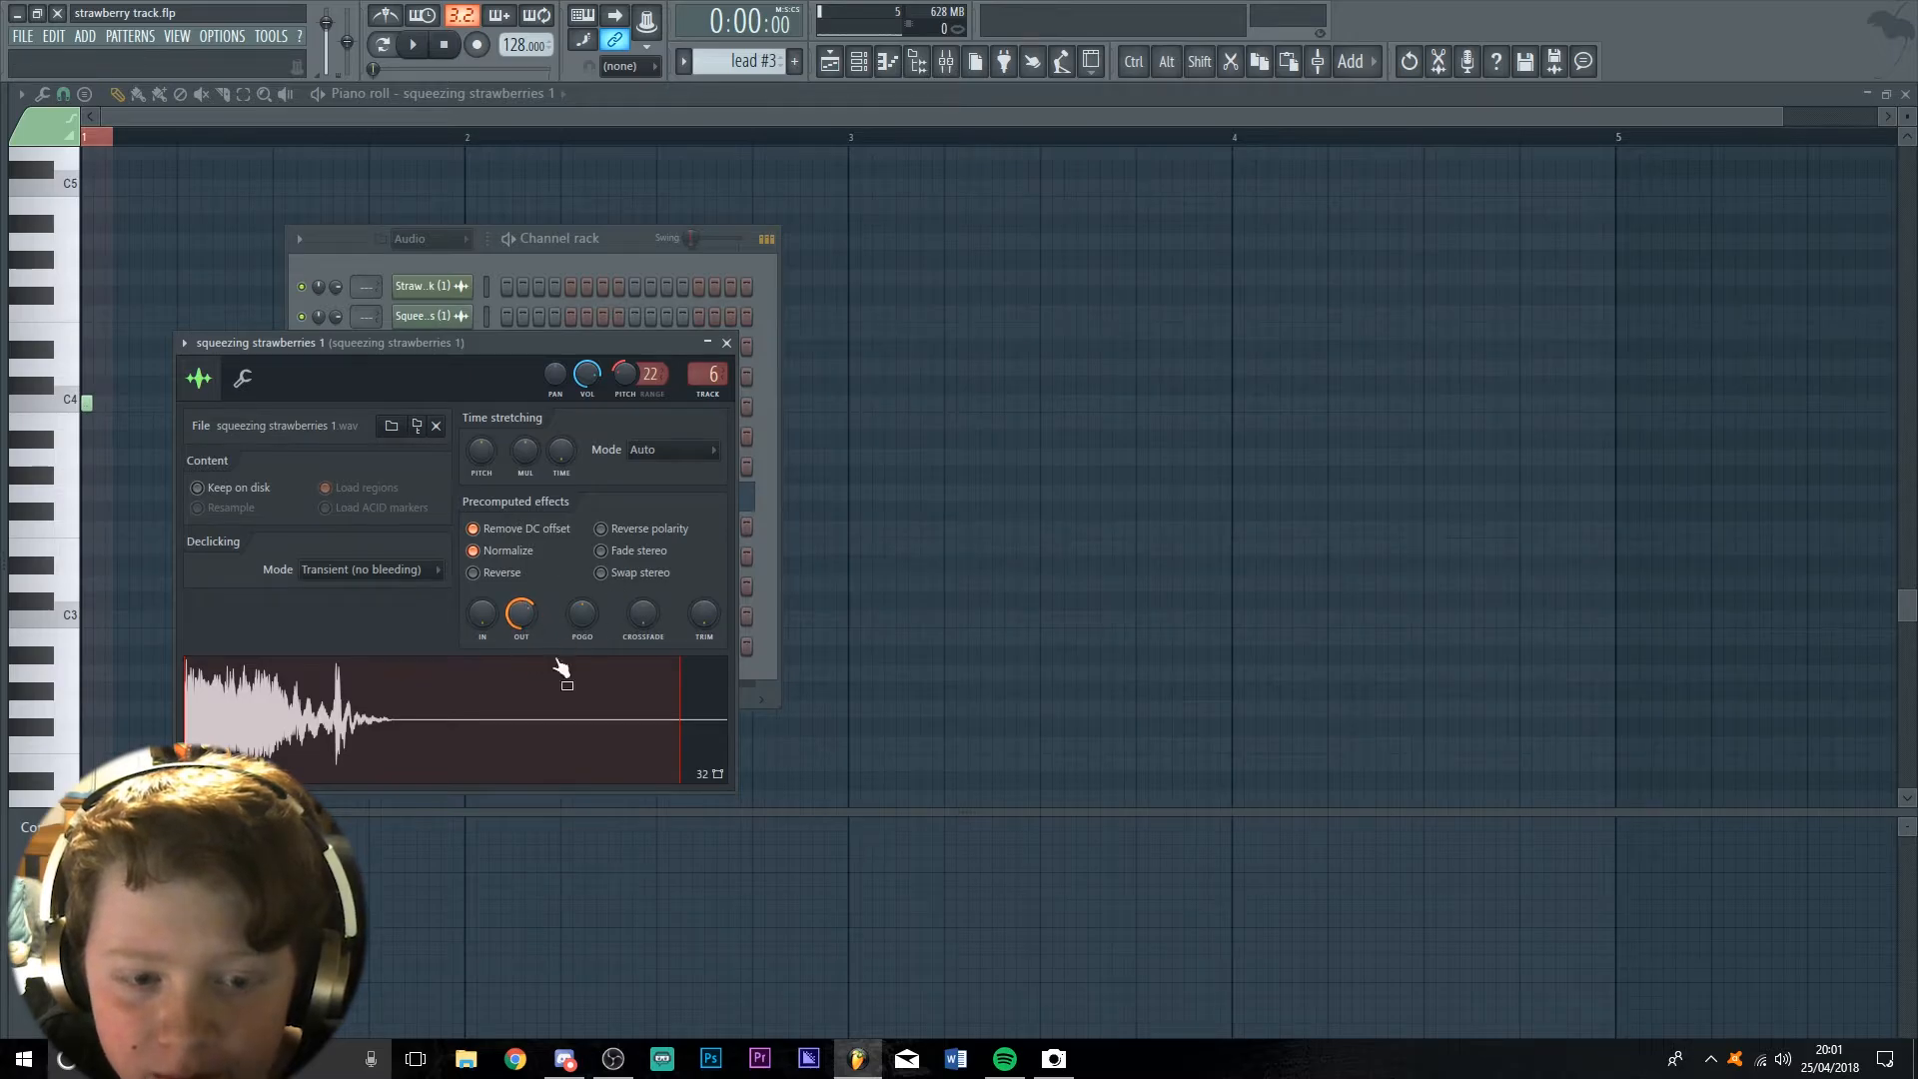
{"action": "left_click", "coordinate": [726, 343]}
{"action": "left_click", "coordinate": [1904, 94]}
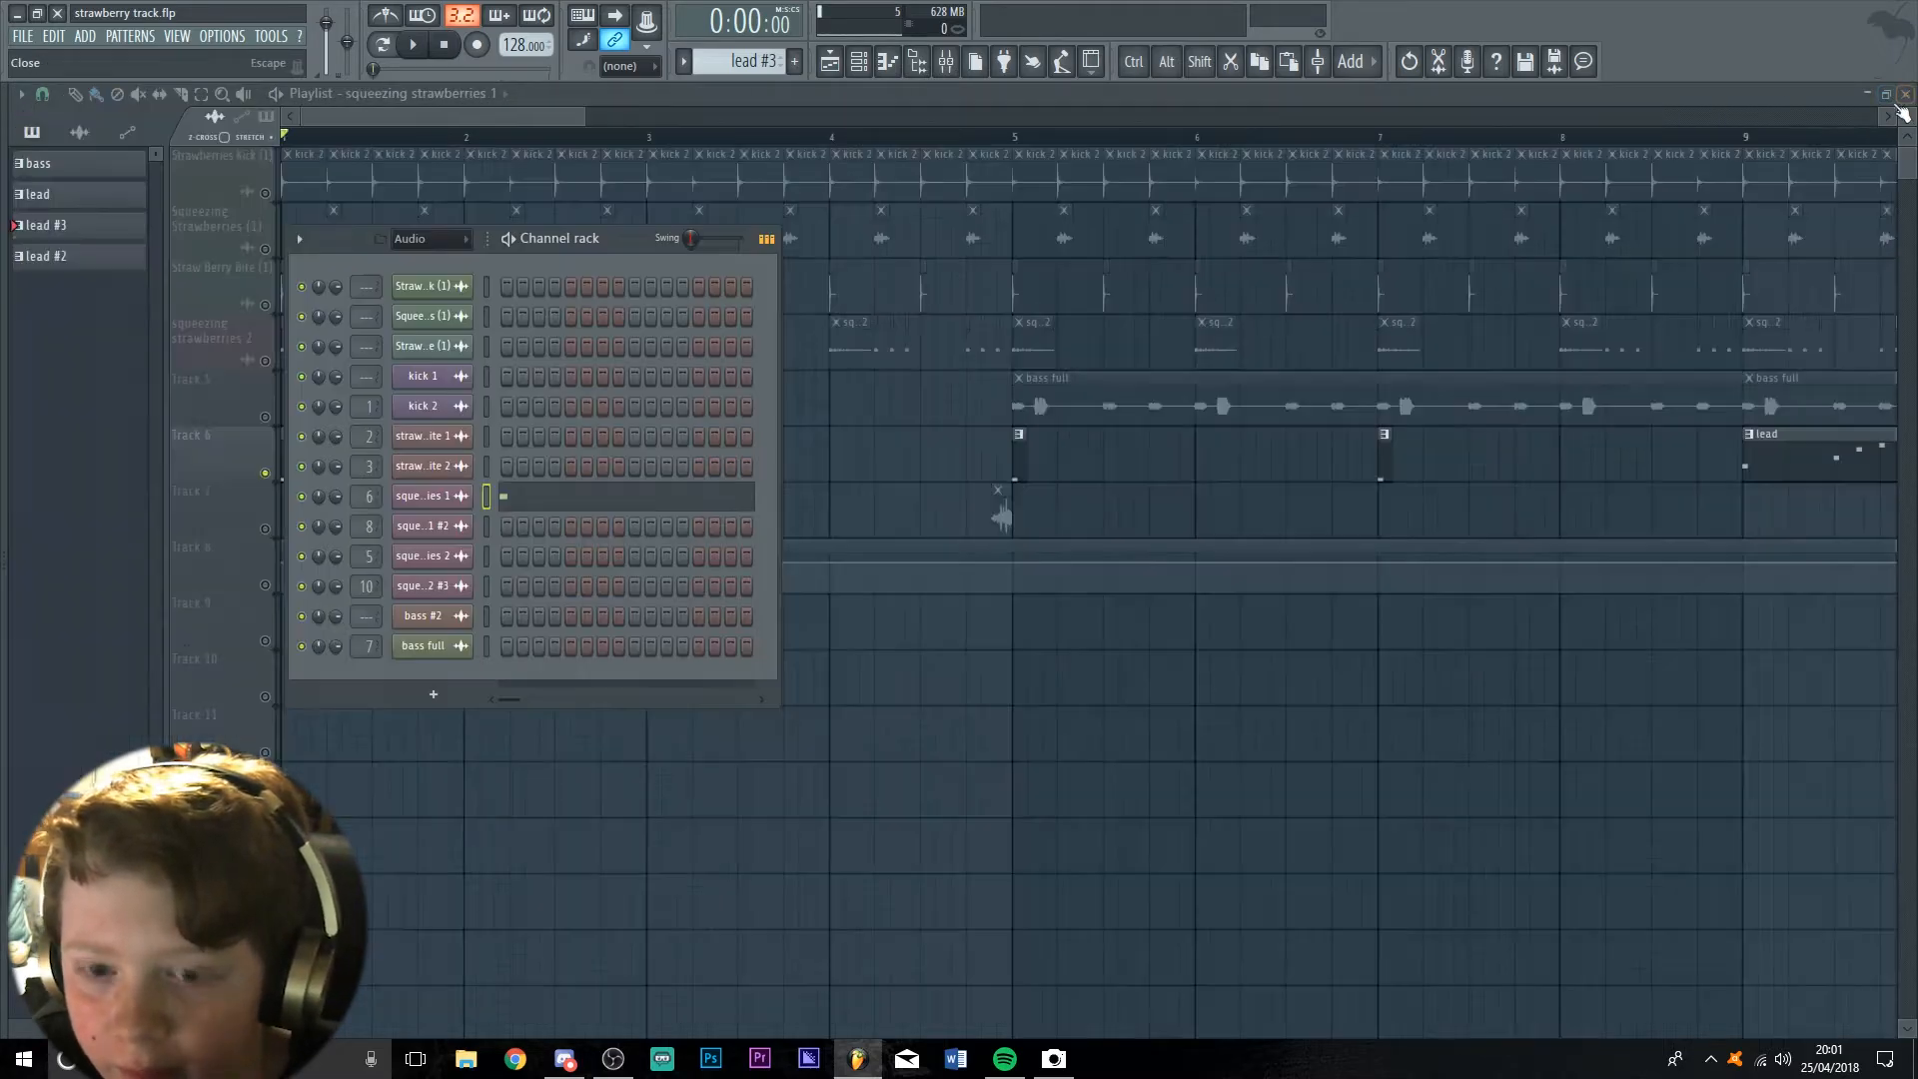
Inspect the FabFilter Pro-Q 2 curve on the squeezing strawberries 1 mixer insert while briefly playing the song
{"action": "key", "text": "F9"}
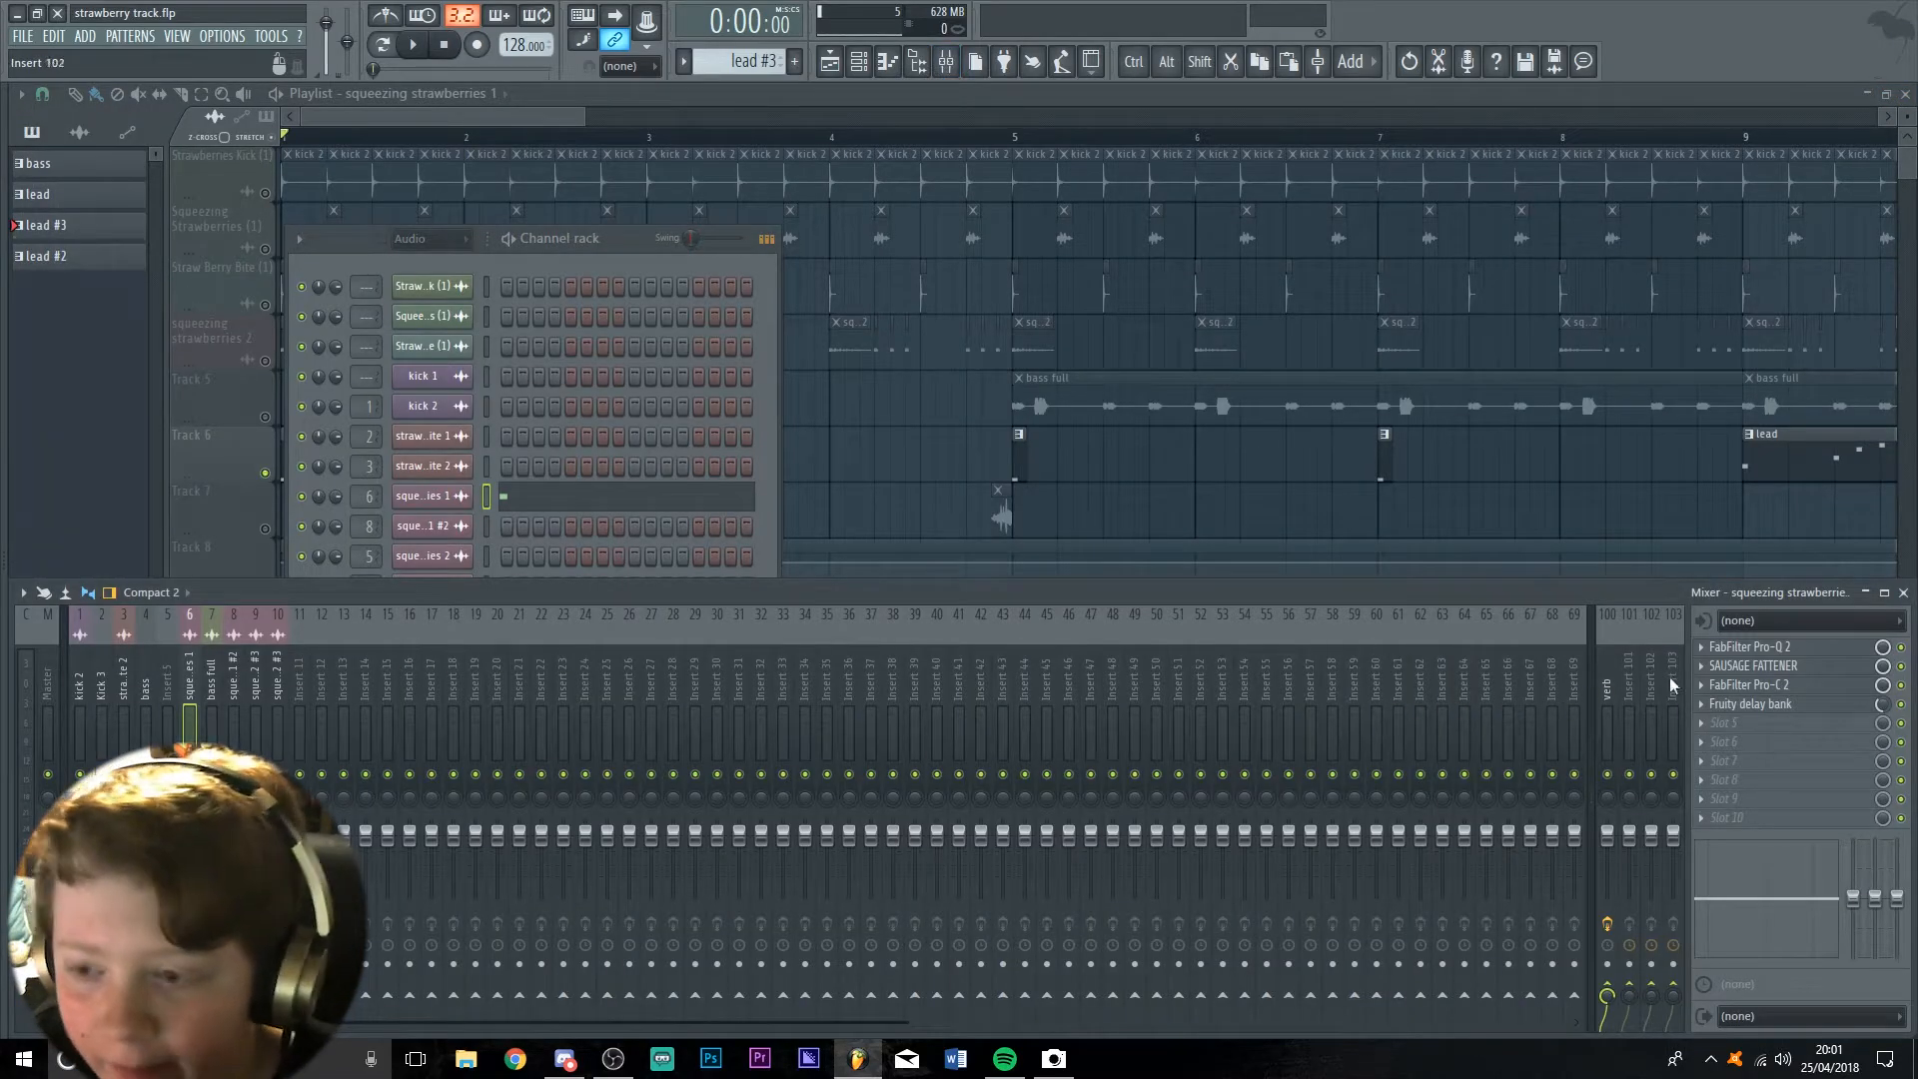
{"action": "left_click", "coordinate": [1774, 681]}
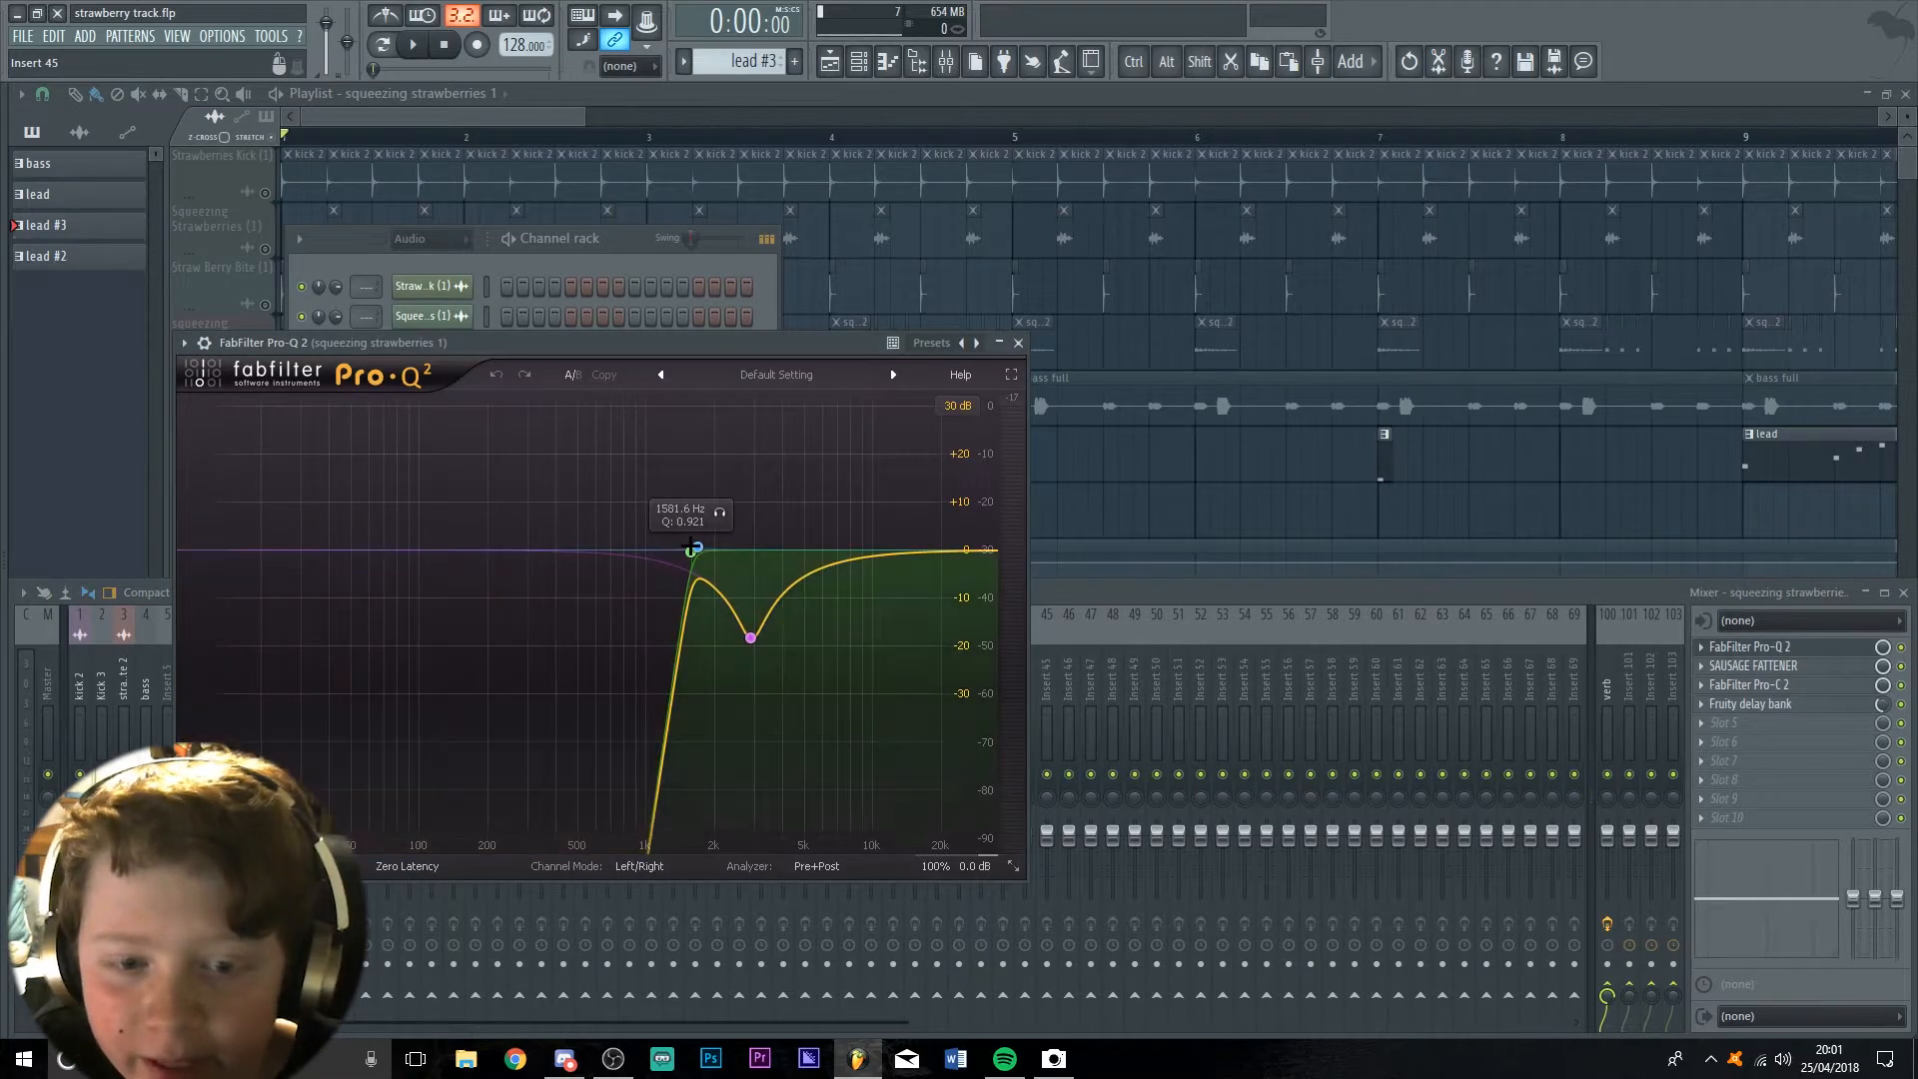
{"action": "key", "text": "space"}
{"action": "key", "text": "space"}
Review the Sausage Fattener, FabFilter Pro-C 2 and Fruity delay bank effects on squeezing strawberries 1, closing all effect windows
{"action": "left_click", "coordinate": [1759, 666]}
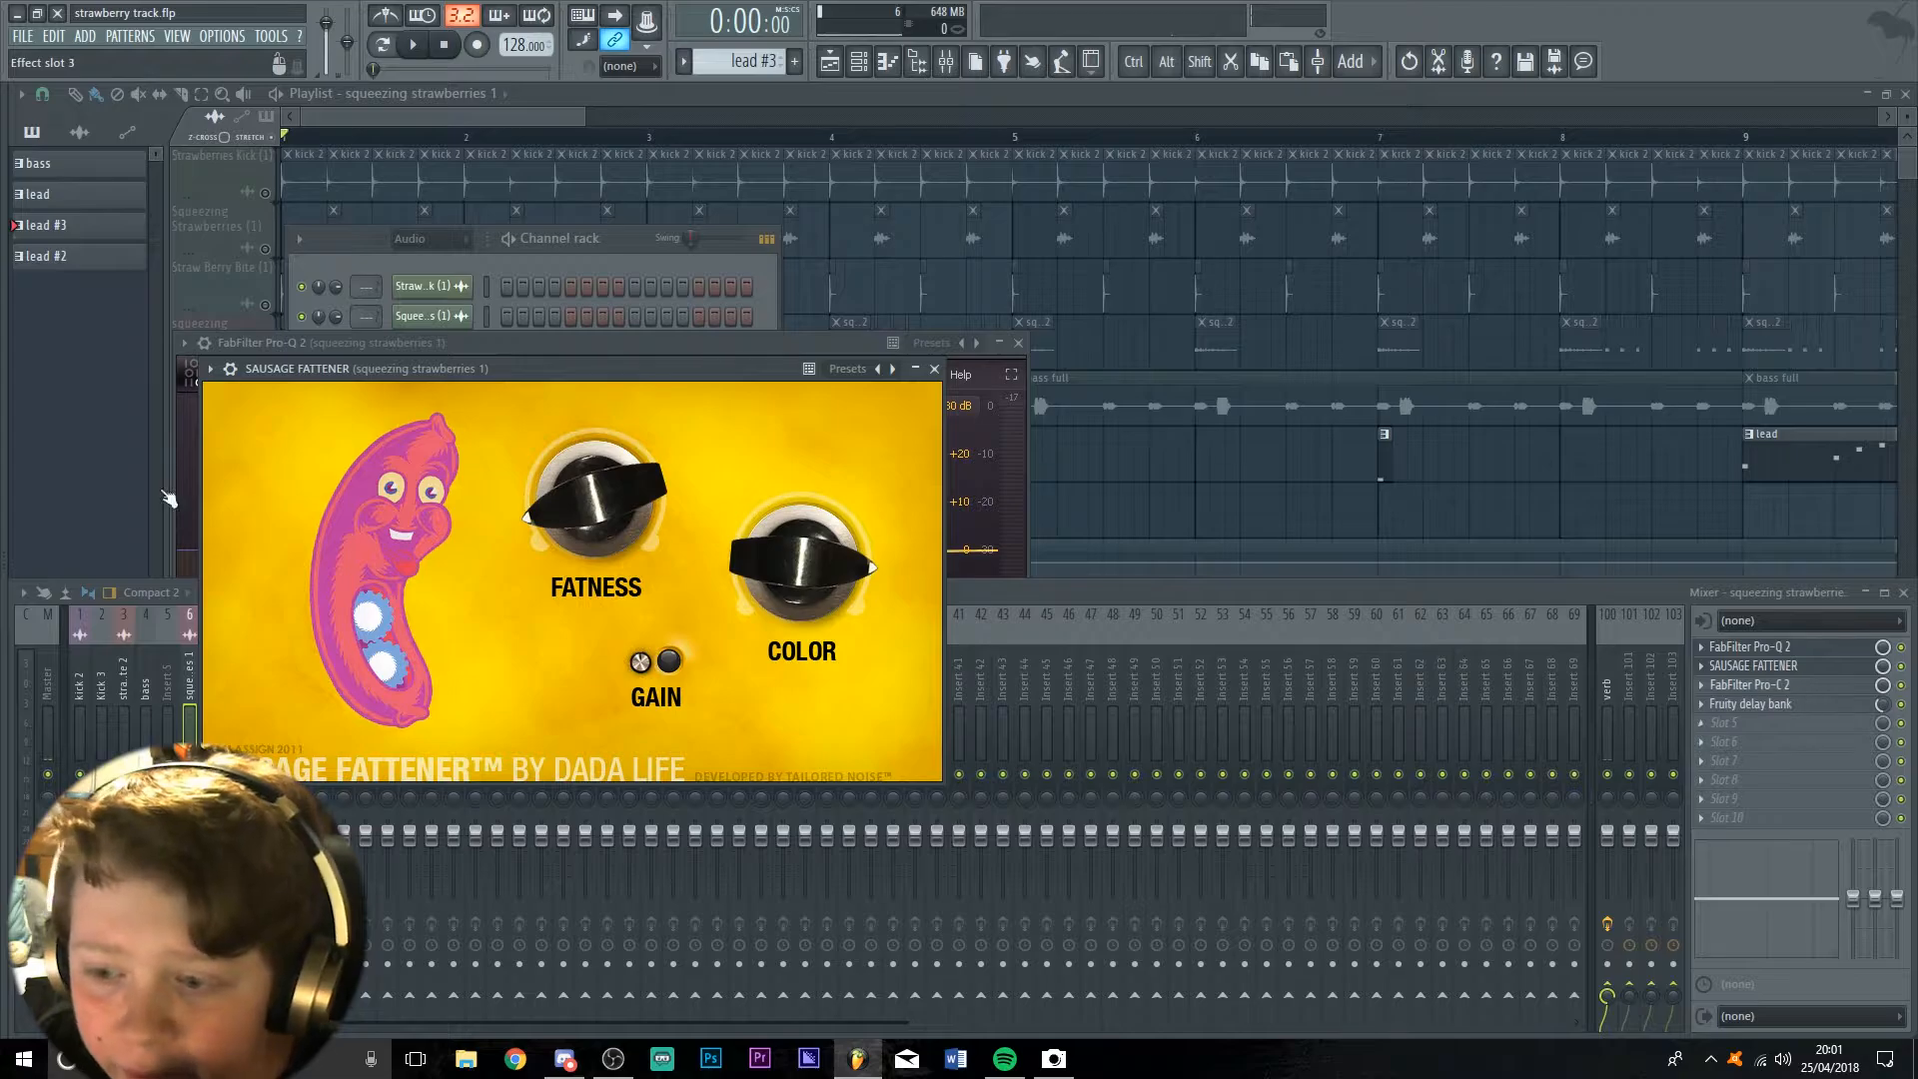
{"action": "left_click", "coordinate": [1753, 684]}
{"action": "left_click", "coordinate": [1758, 703]}
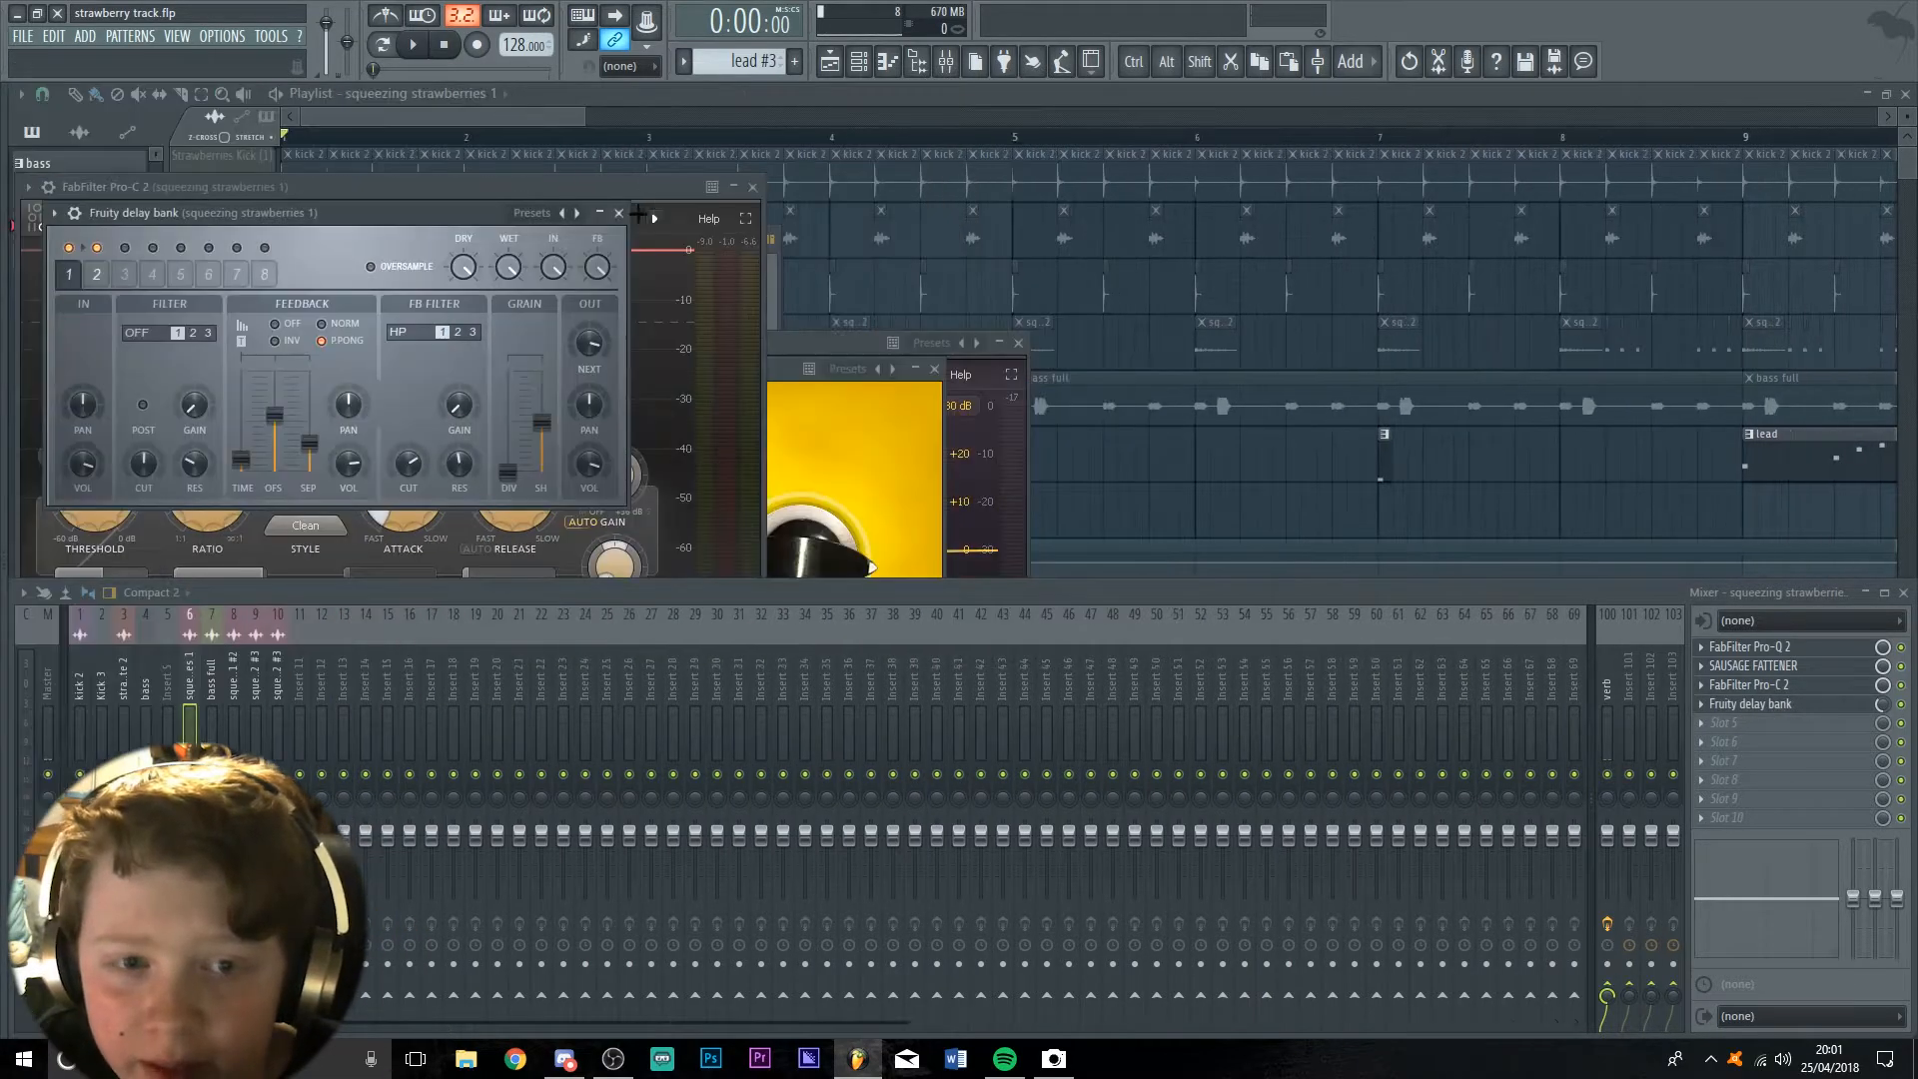
{"action": "left_click", "coordinate": [621, 214]}
{"action": "left_click", "coordinate": [753, 186]}
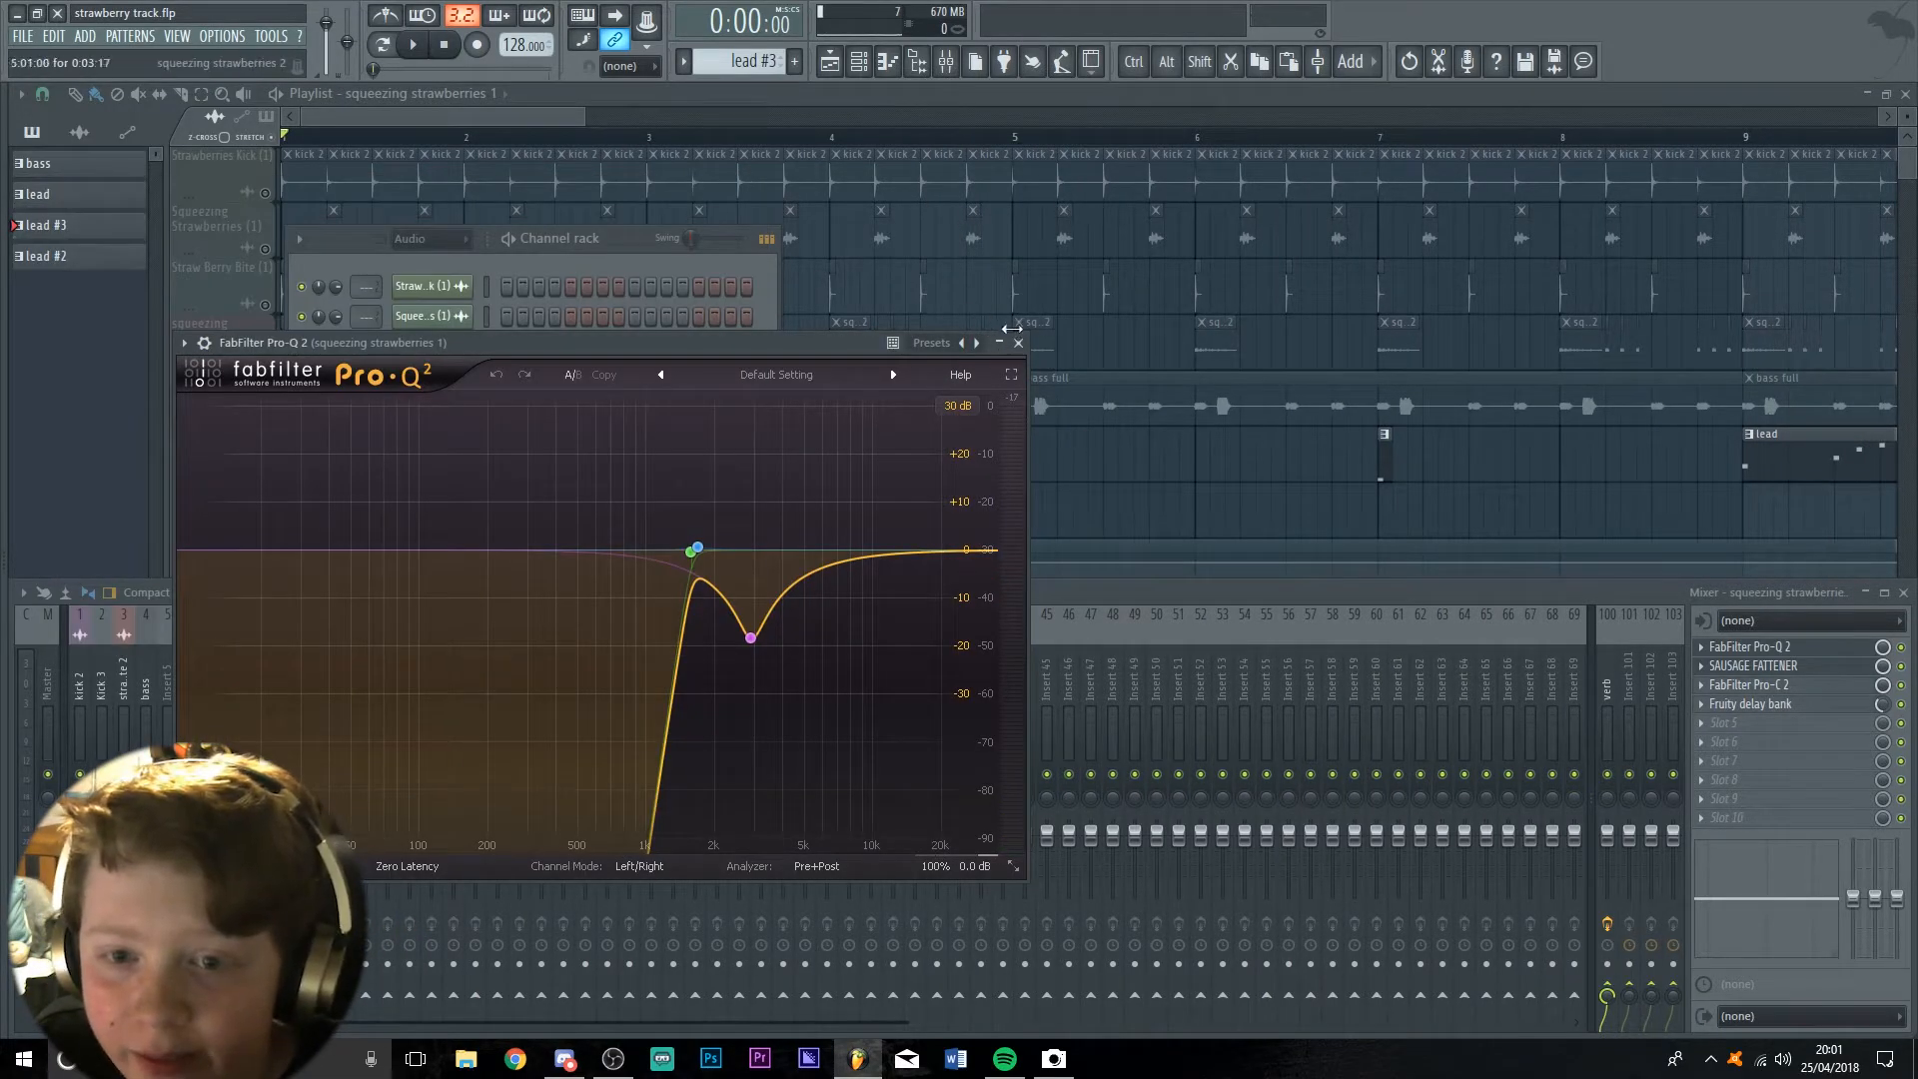
{"action": "left_click", "coordinate": [1018, 343]}
{"action": "left_click", "coordinate": [1608, 689]}
{"action": "left_click", "coordinate": [1755, 646]}
{"action": "left_click", "coordinate": [999, 240]}
{"action": "left_click", "coordinate": [935, 368]}
Play the soloed Track 6 while looking over its lead patterns in the playlist, and stop playback
{"action": "key", "text": "space"}
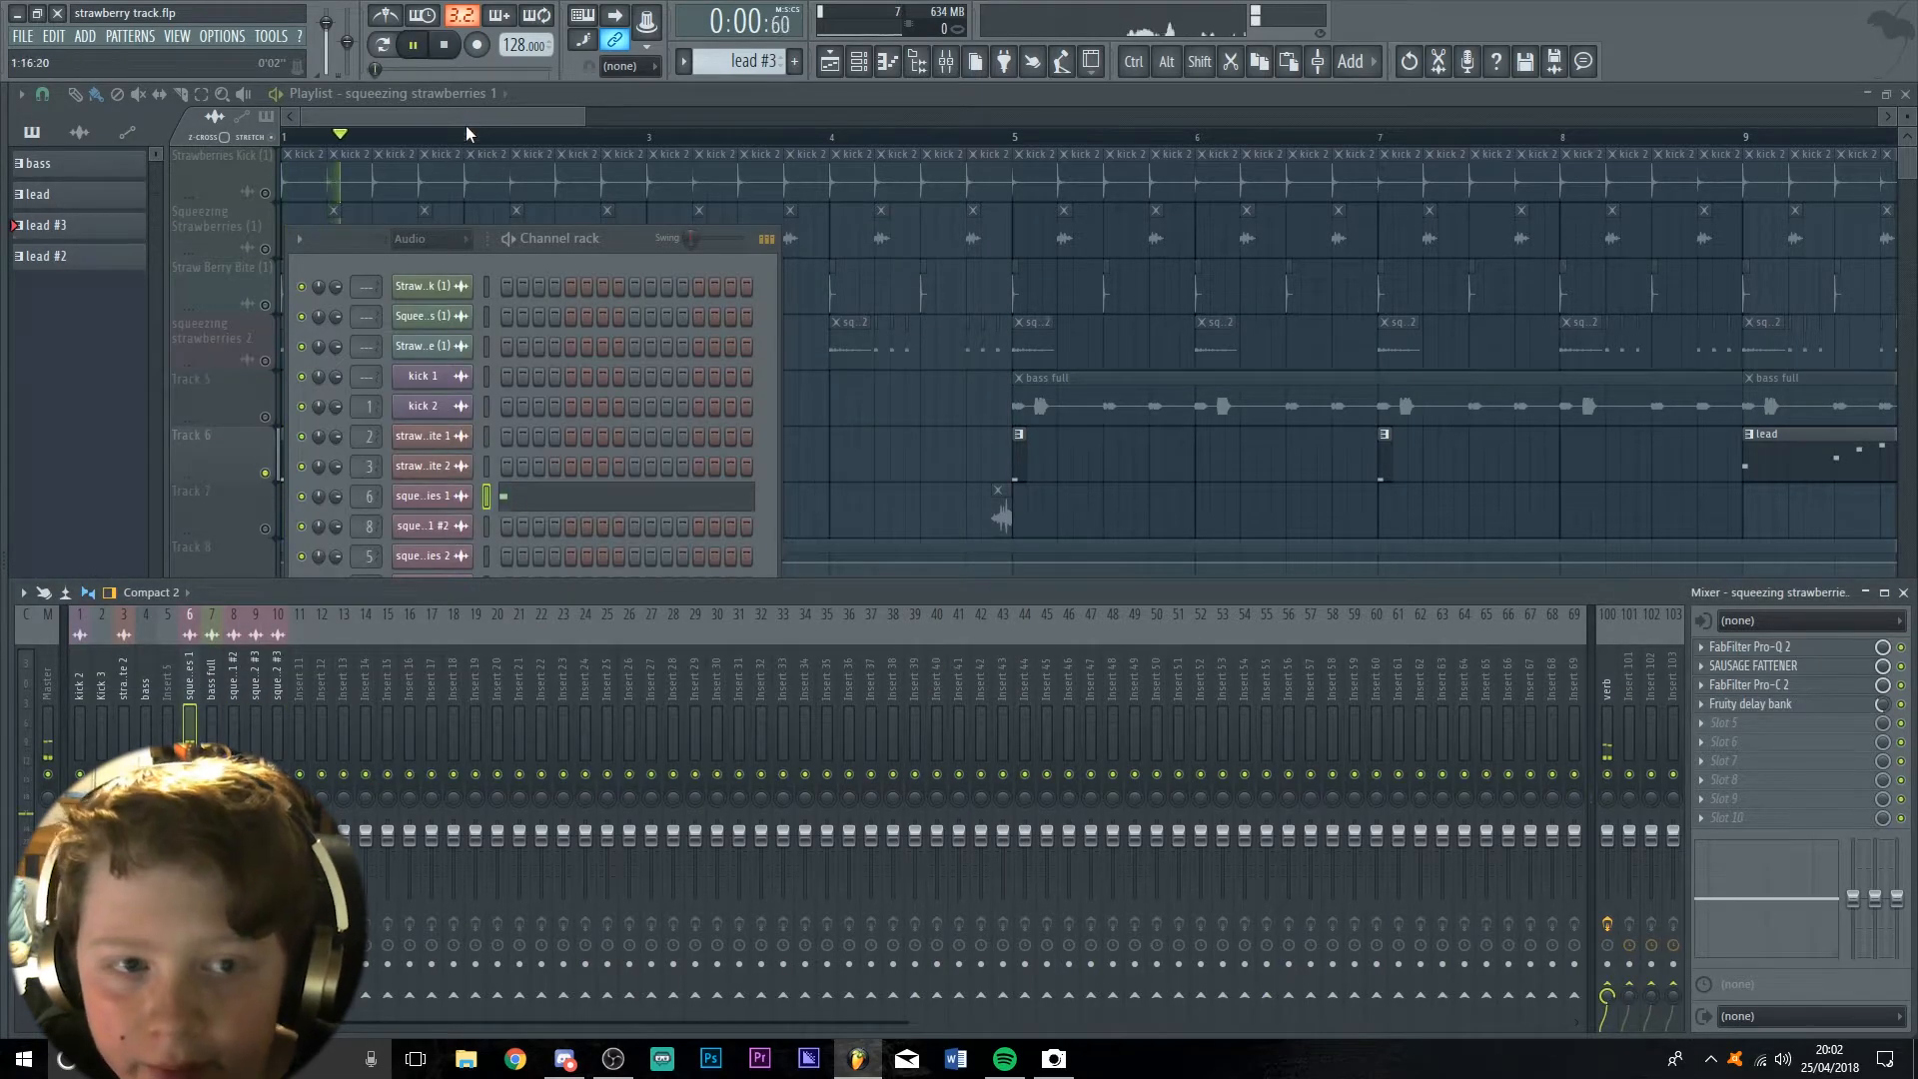
{"action": "left_click", "coordinate": [466, 98]}
{"action": "scroll", "coordinate": [605, 467], "scroll_direction": "up", "scroll_amount": 5}
{"action": "scroll", "coordinate": [542, 450], "scroll_direction": "down", "scroll_amount": 8}
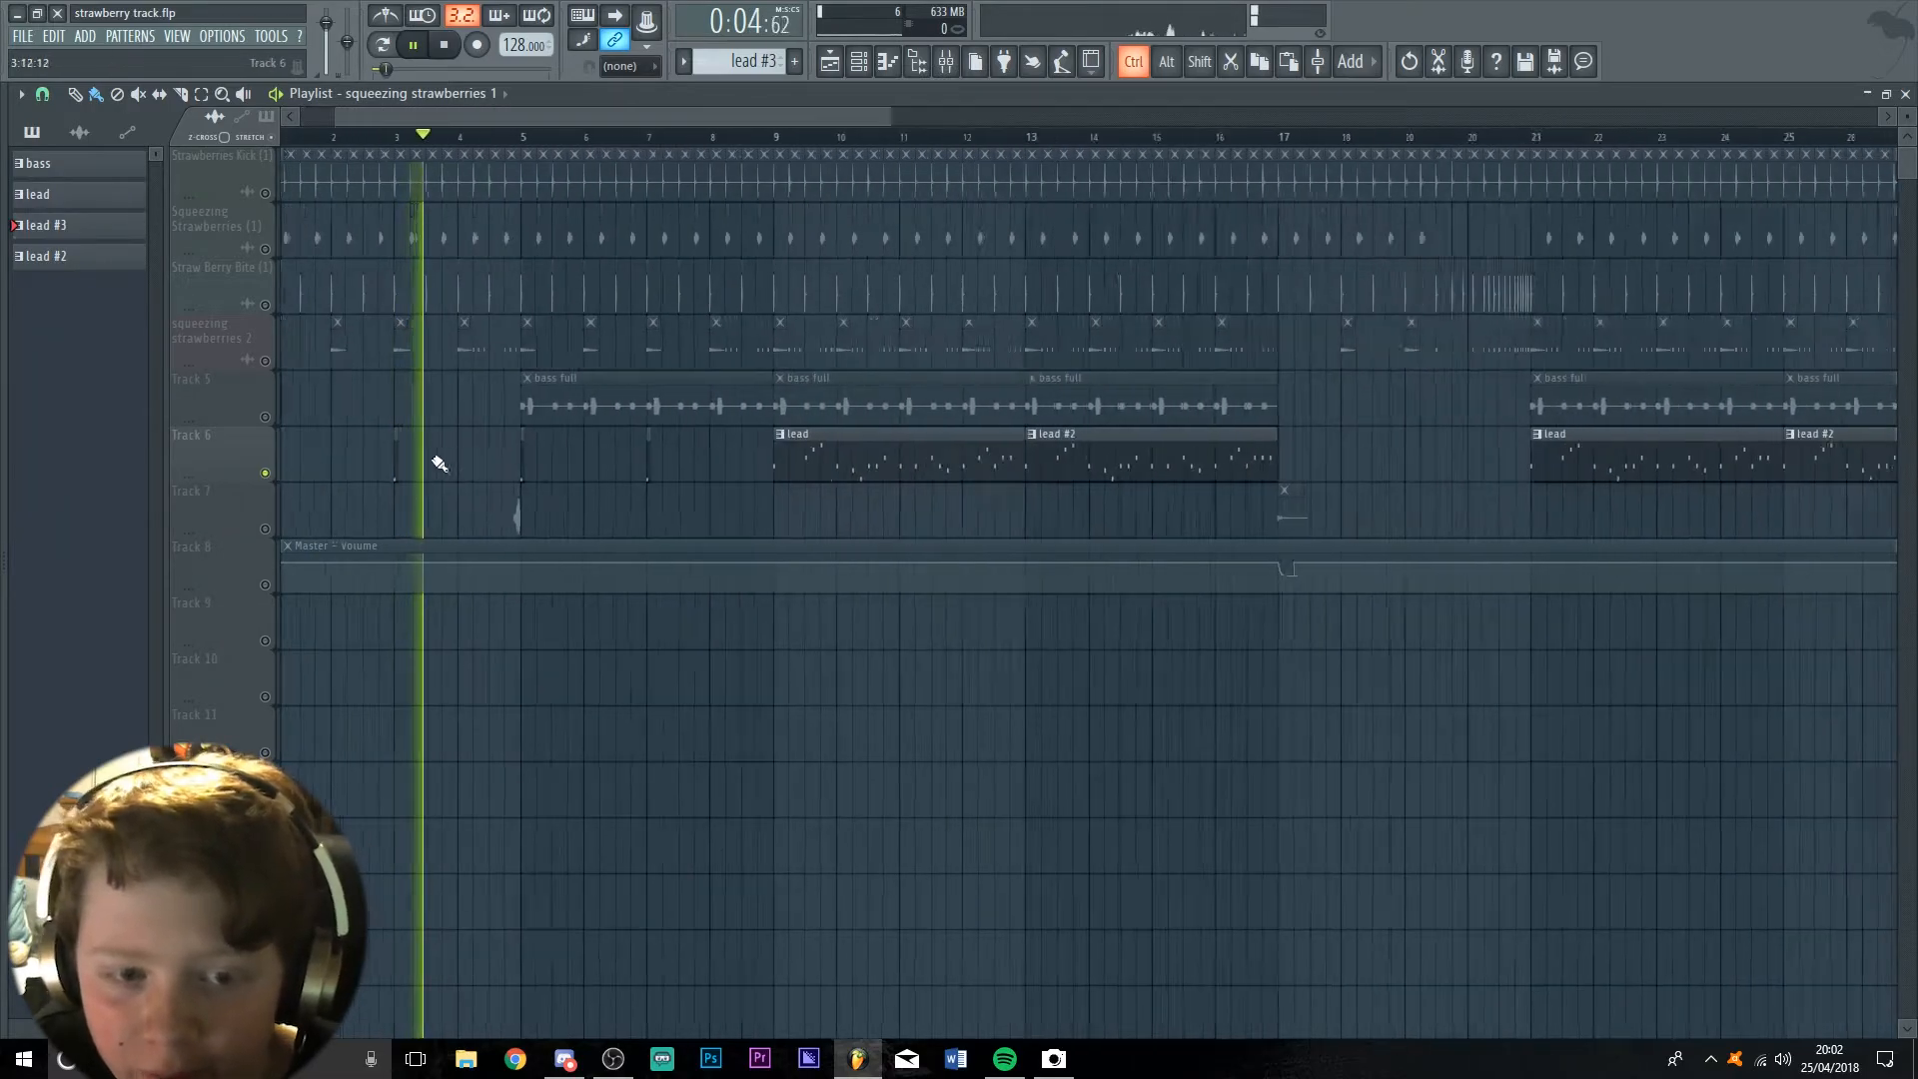
{"action": "scroll", "coordinate": [531, 493], "scroll_direction": "up", "scroll_amount": 5}
{"action": "key", "text": "space"}
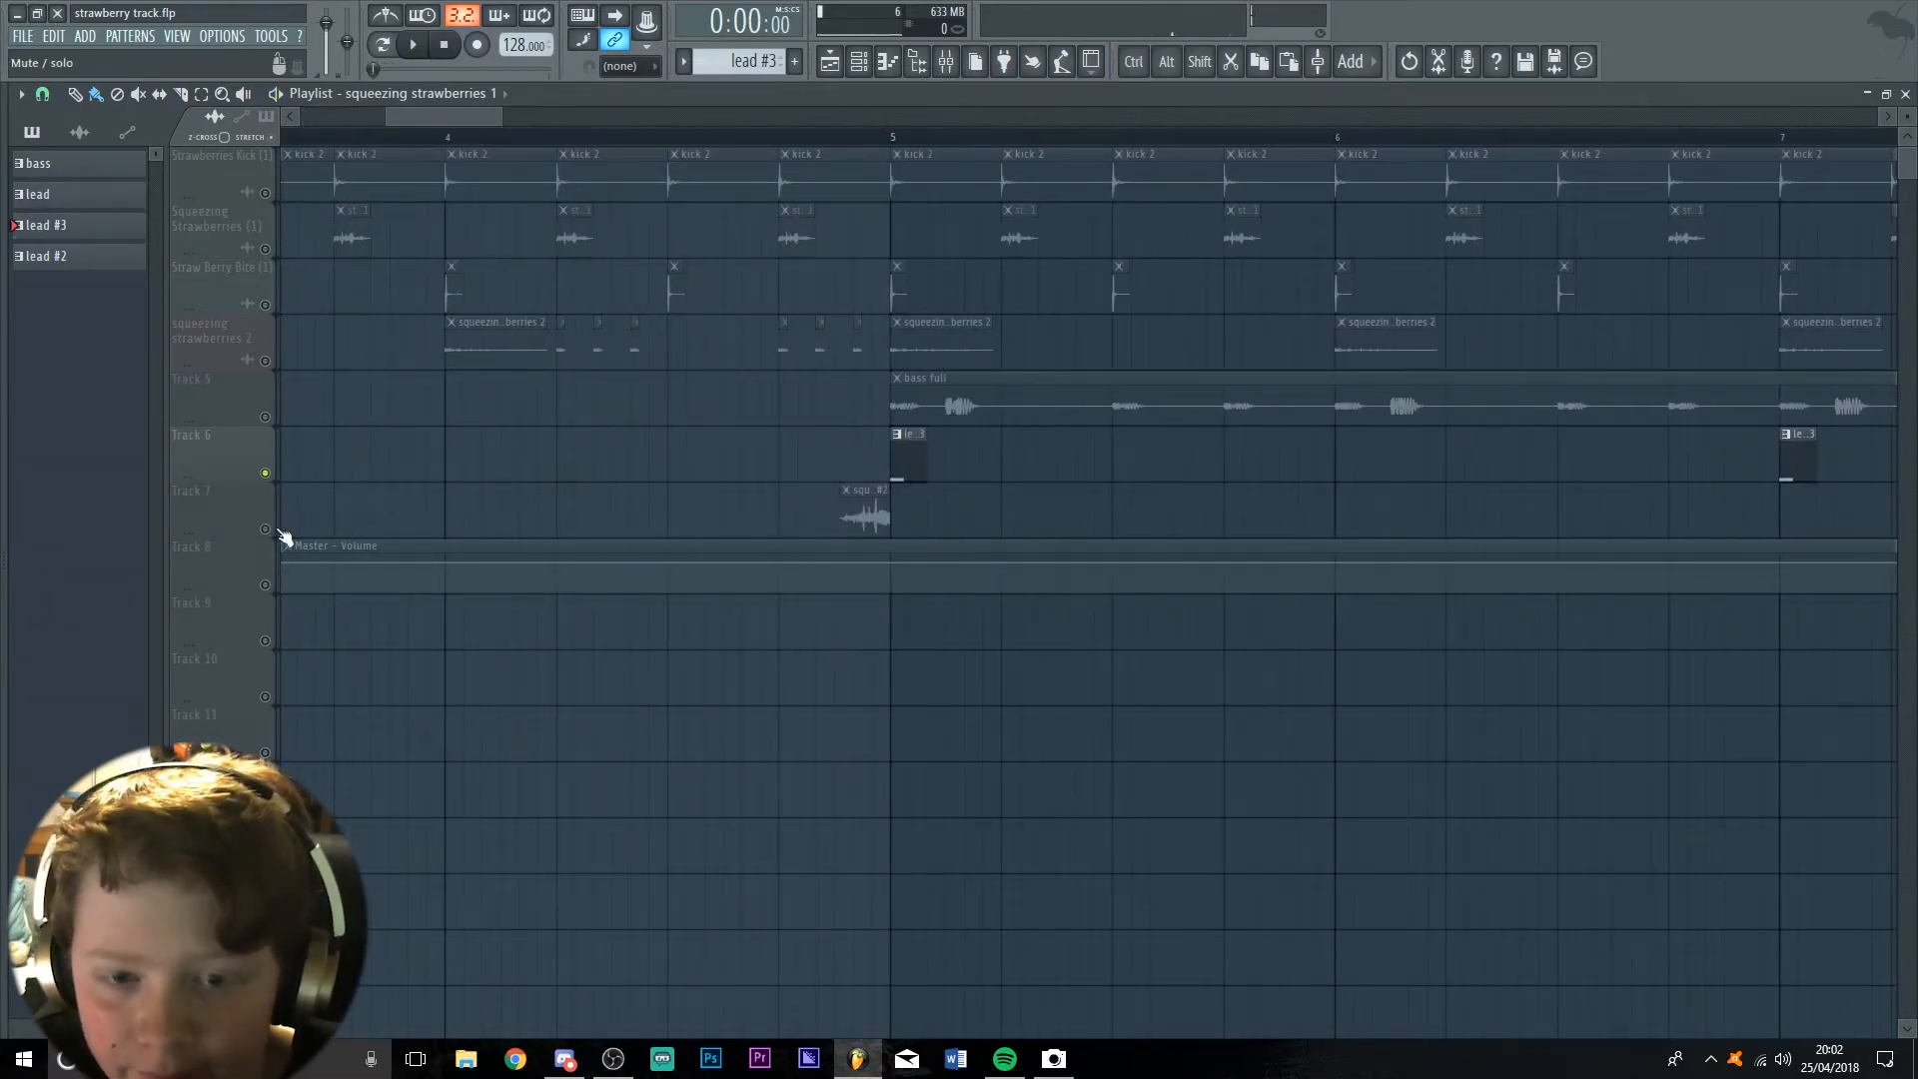
Play from just before bar 5 and switch the solo from Track 6 to Track 7
{"action": "left_click", "coordinate": [835, 137]}
{"action": "key", "text": "space"}
{"action": "left_click", "coordinate": [265, 474]}
Toggle Reverse in the squeezing strawberries 1 #2 channel settings, leaving it enabled, close the window and play the clip
{"action": "double_click", "coordinate": [853, 516]}
{"action": "left_click", "coordinate": [412, 496]}
{"action": "key", "text": "space"}
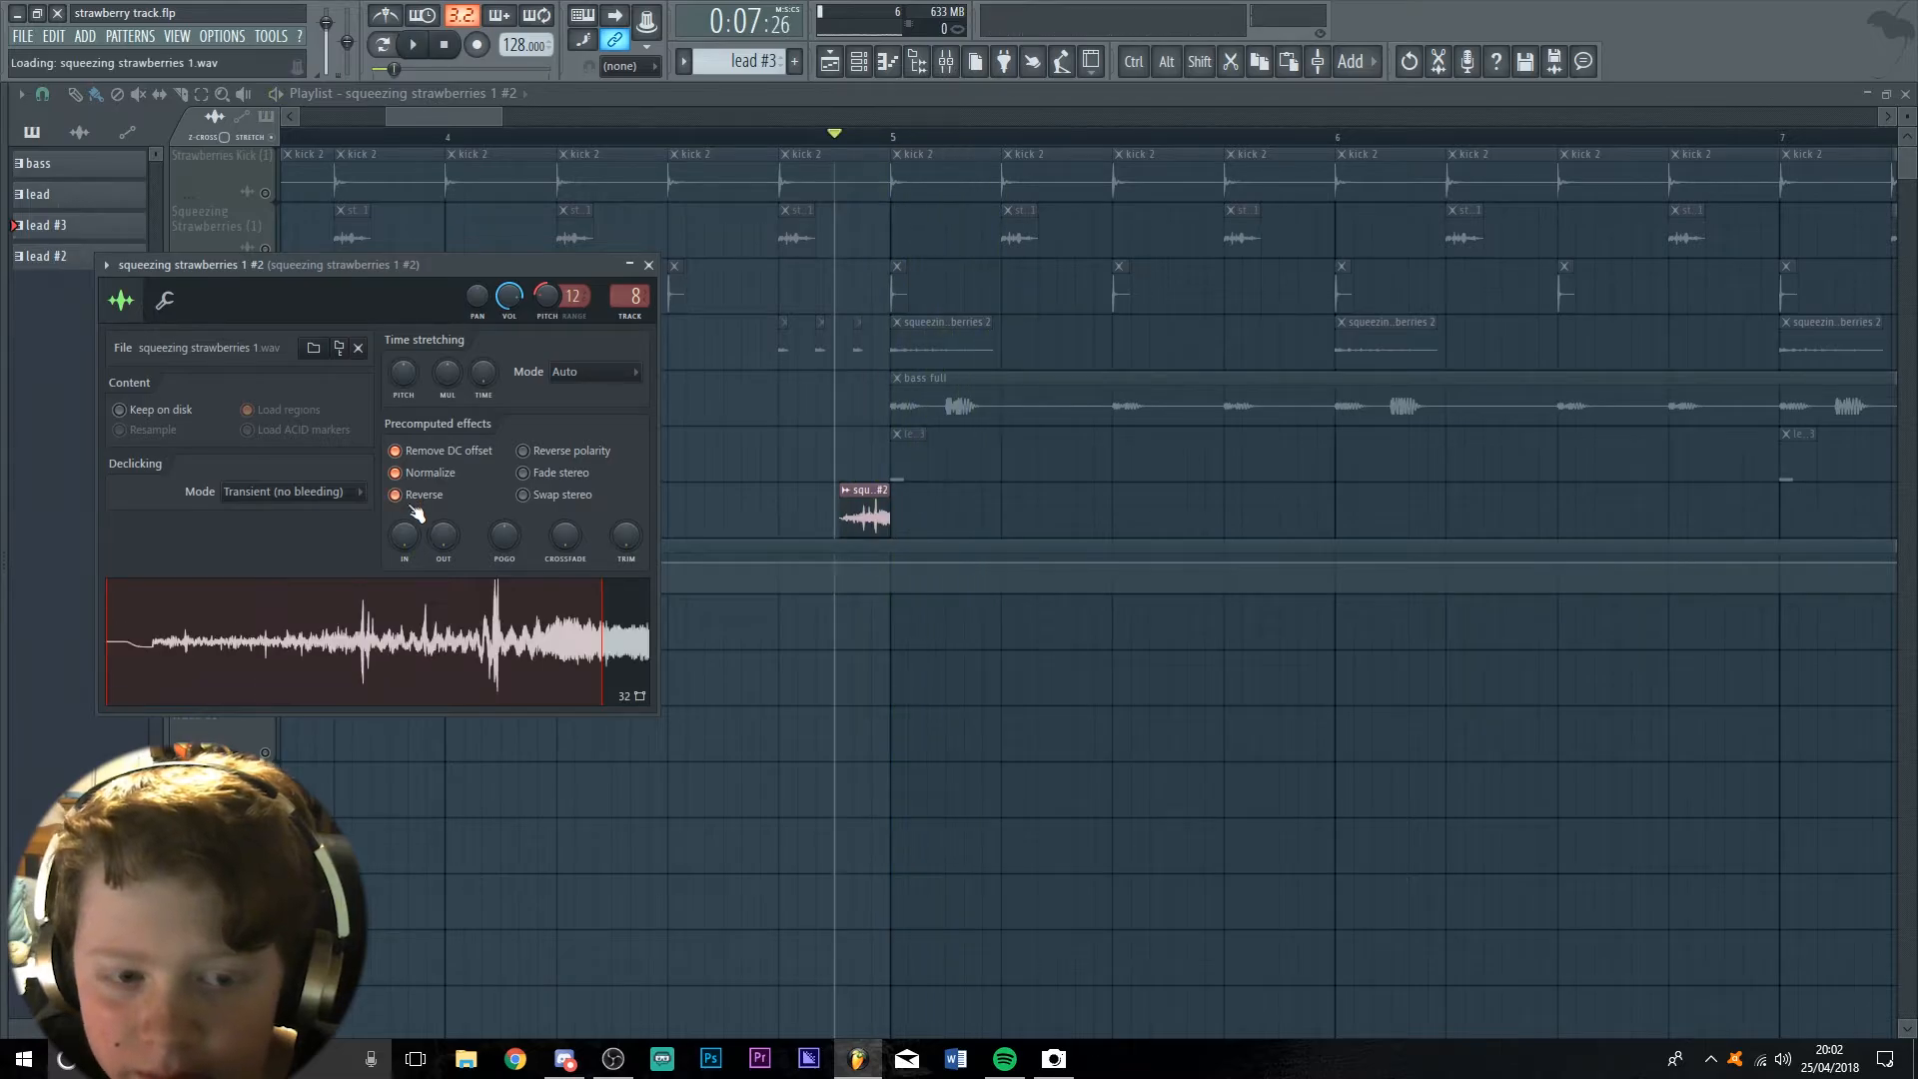
{"action": "left_click", "coordinate": [649, 265]}
{"action": "key", "text": "space"}
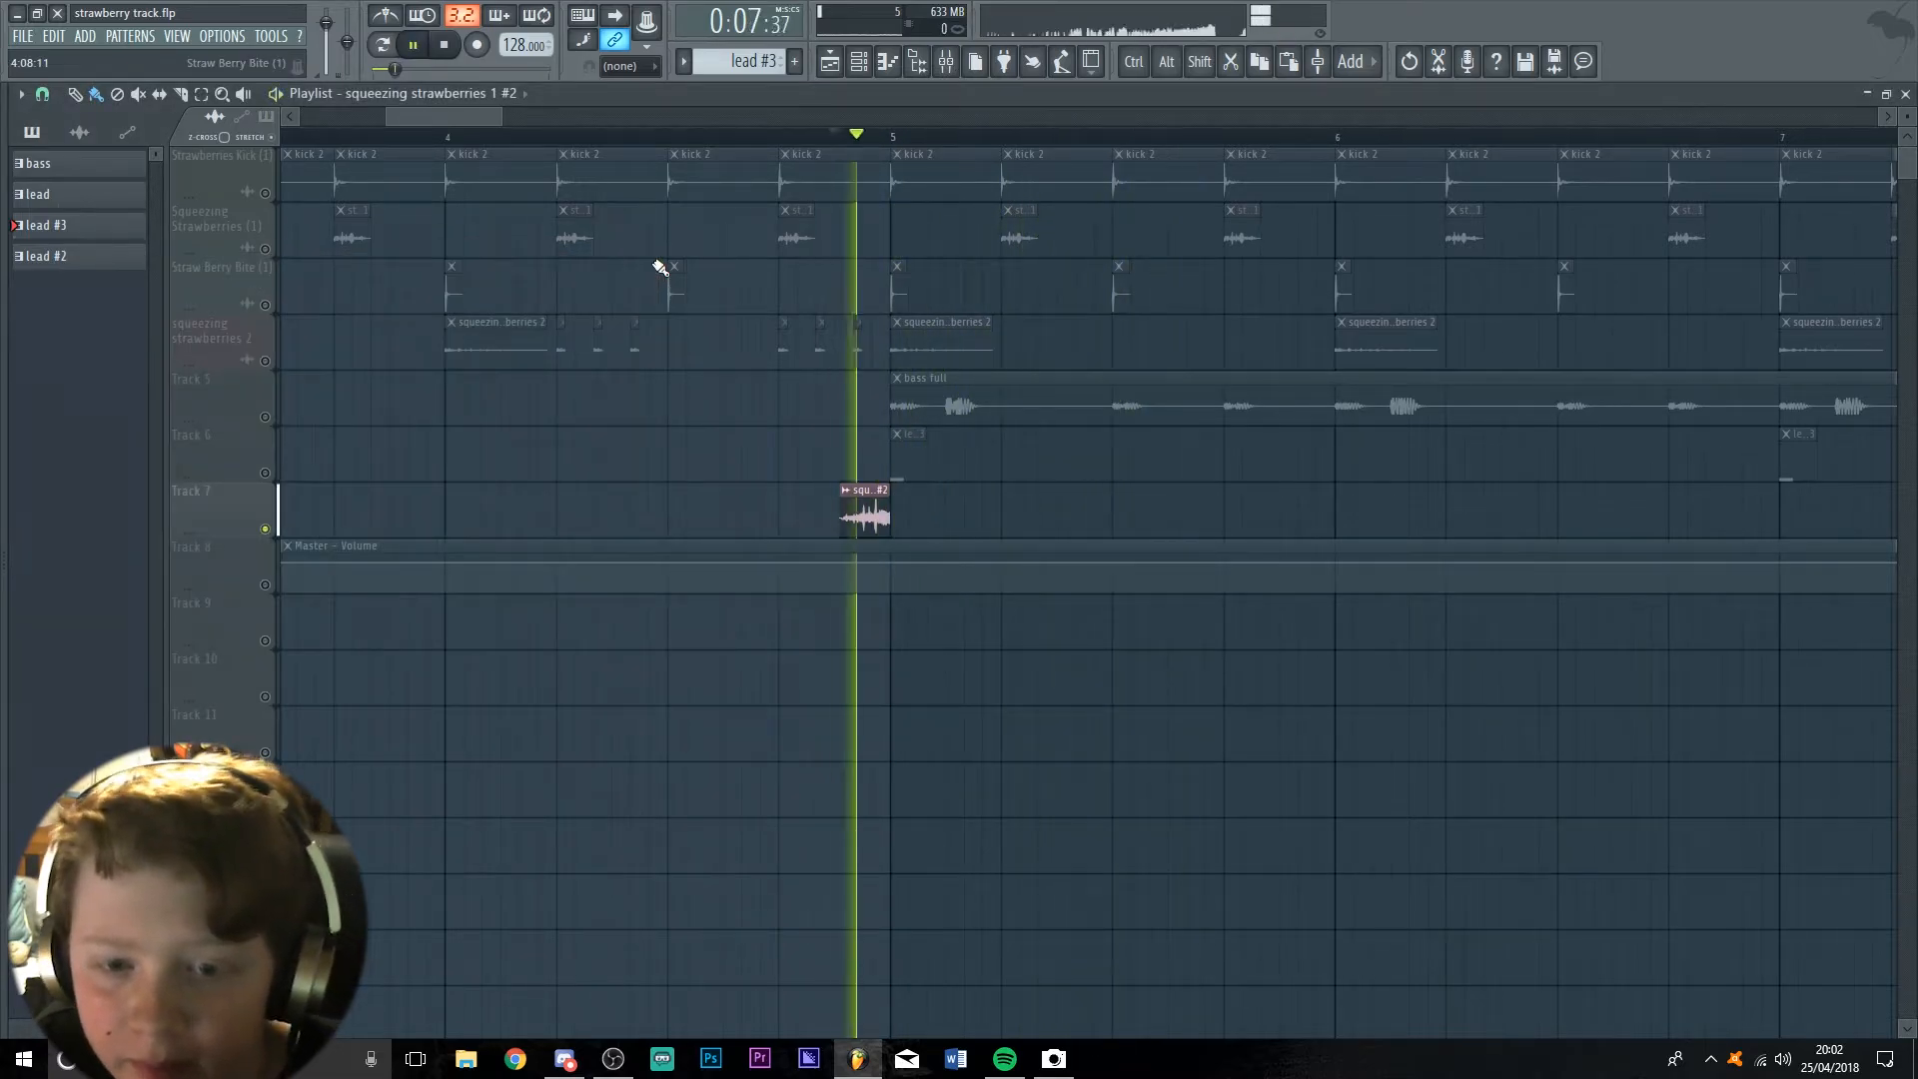
Unmute Track 6 alongside Track 7, stop playback and look over both tracks' clips in the playlist
{"action": "left_click", "coordinate": [265, 473]}
{"action": "key", "text": "space"}
{"action": "key", "text": "space"}
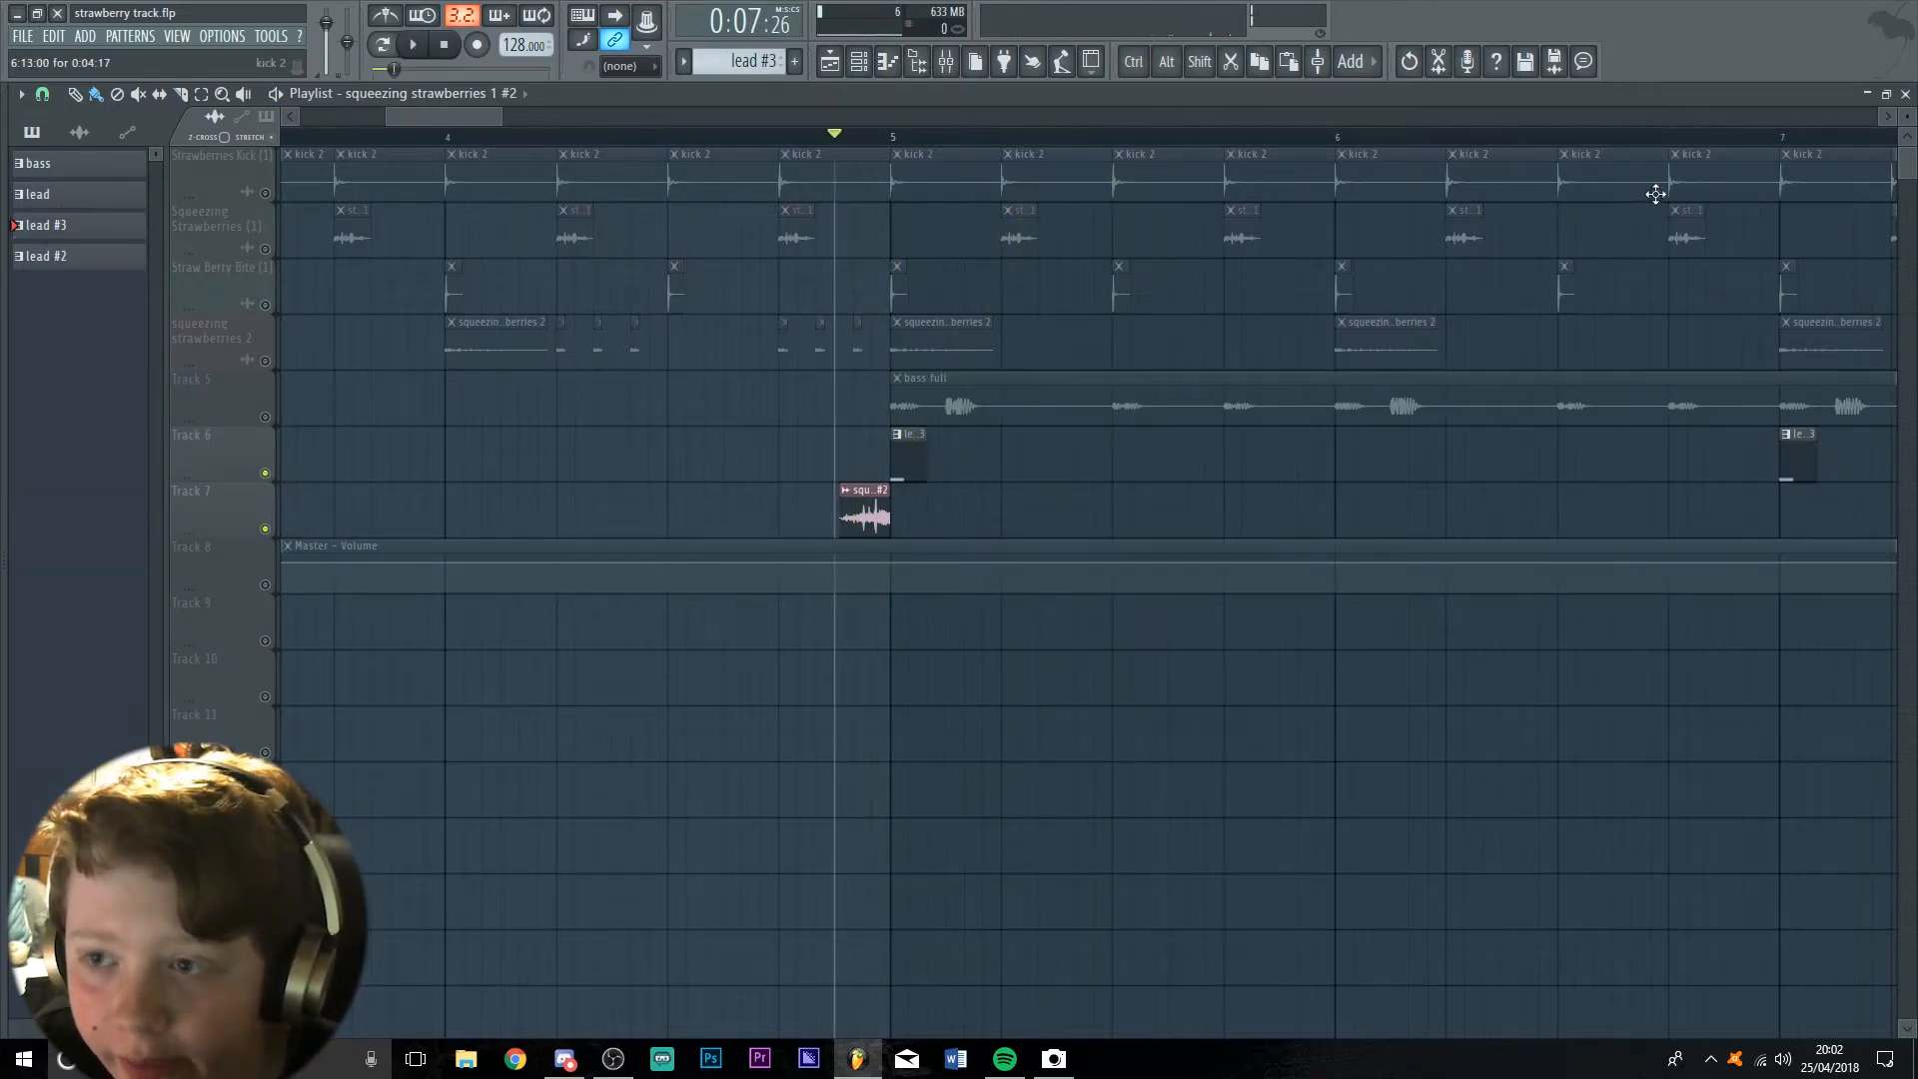
{"action": "scroll", "coordinate": [1162, 609], "scroll_direction": "down", "scroll_amount": 5}
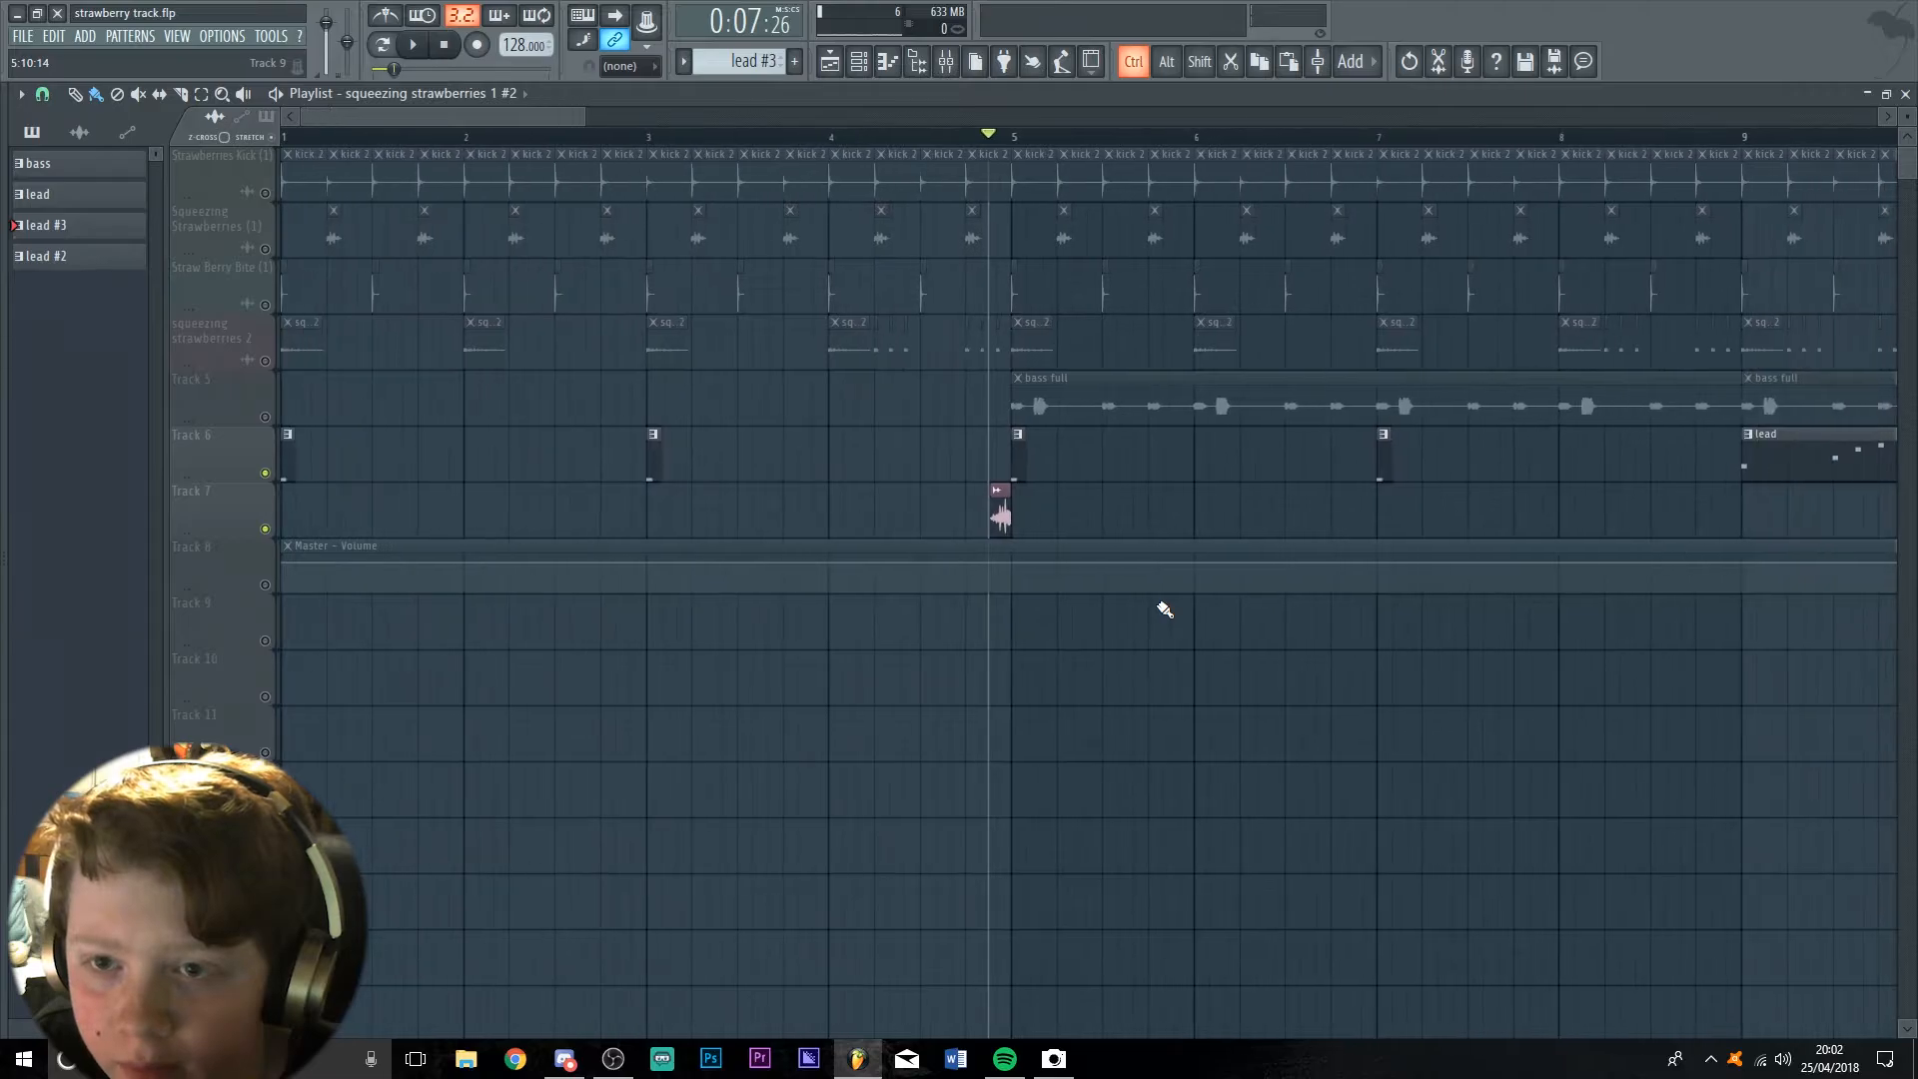
{"action": "scroll", "coordinate": [1164, 593], "scroll_direction": "up", "scroll_amount": 3}
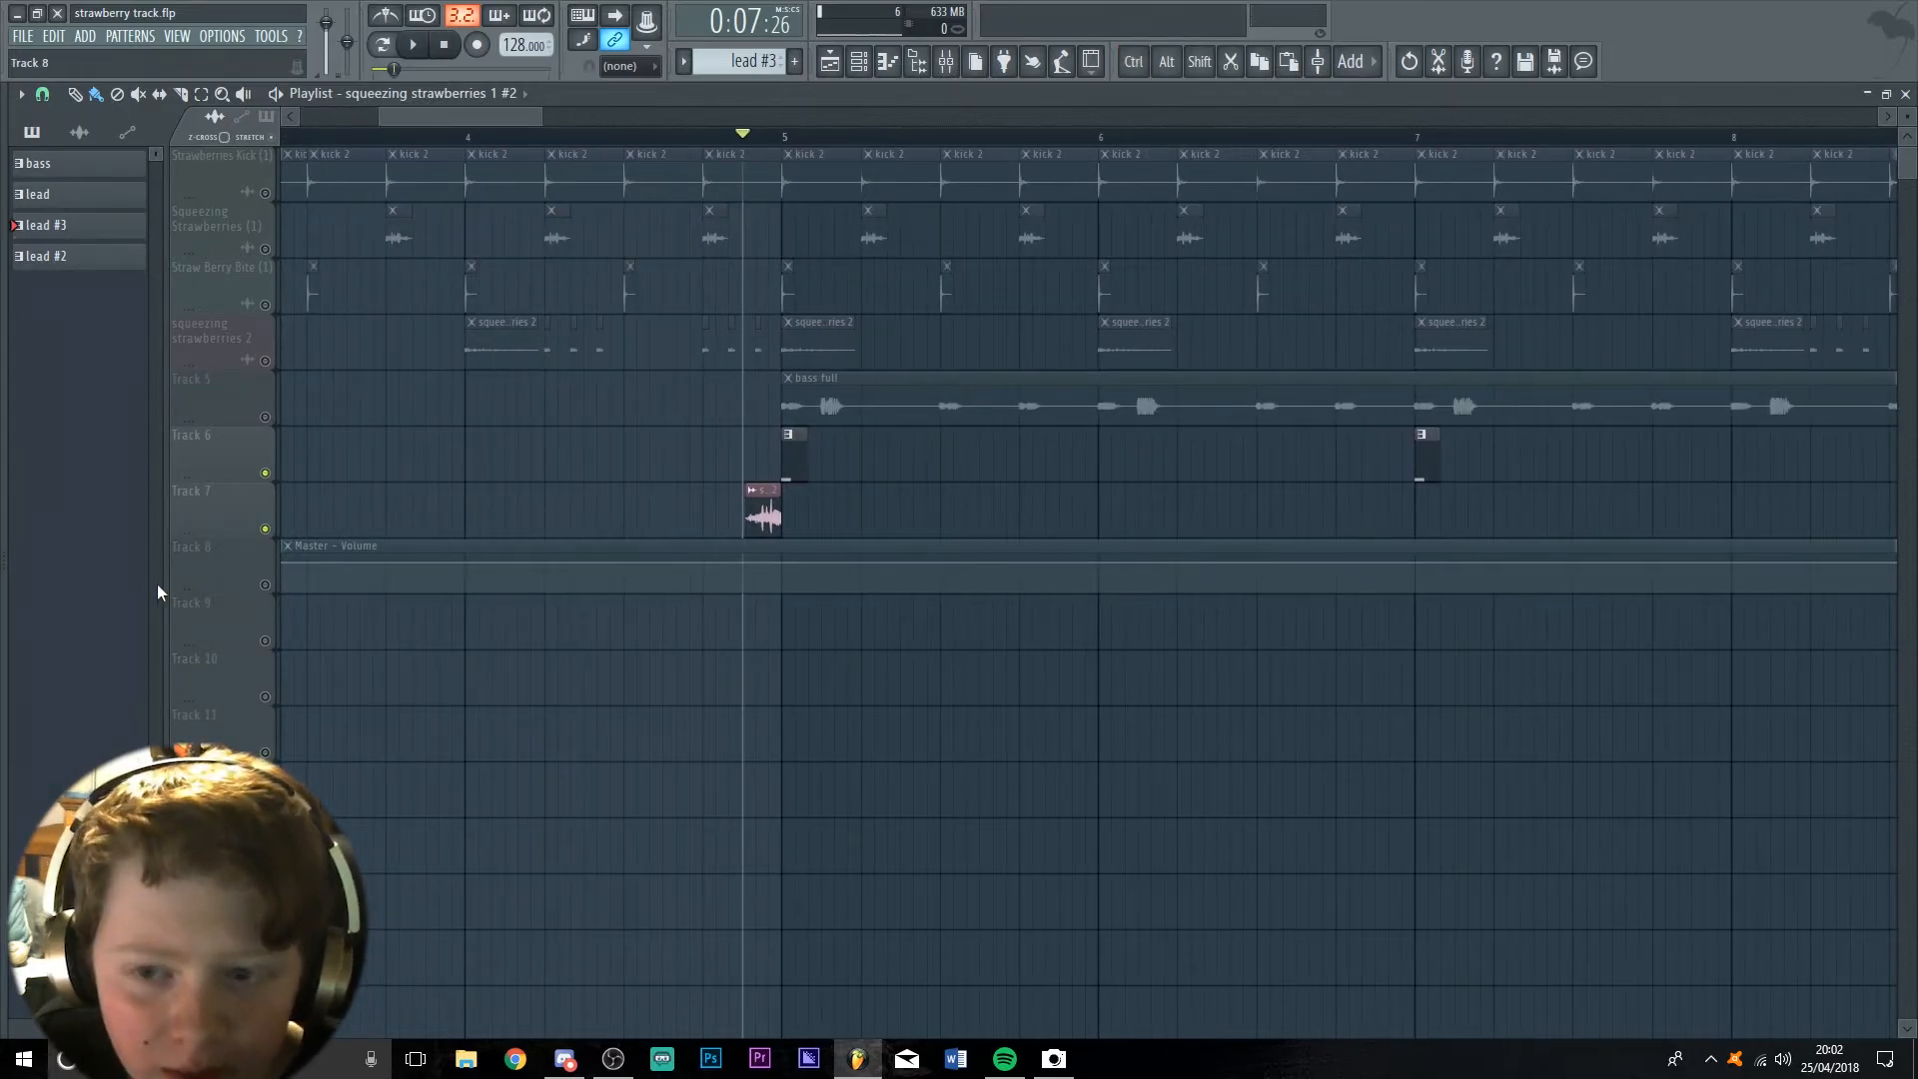
Solo Track 5, audition it briefly, and view the bass full clip's channel settings before closing them
{"action": "left_click", "coordinate": [270, 420]}
{"action": "key", "text": "space"}
{"action": "key", "text": "space"}
{"action": "double_click", "coordinate": [880, 397]}
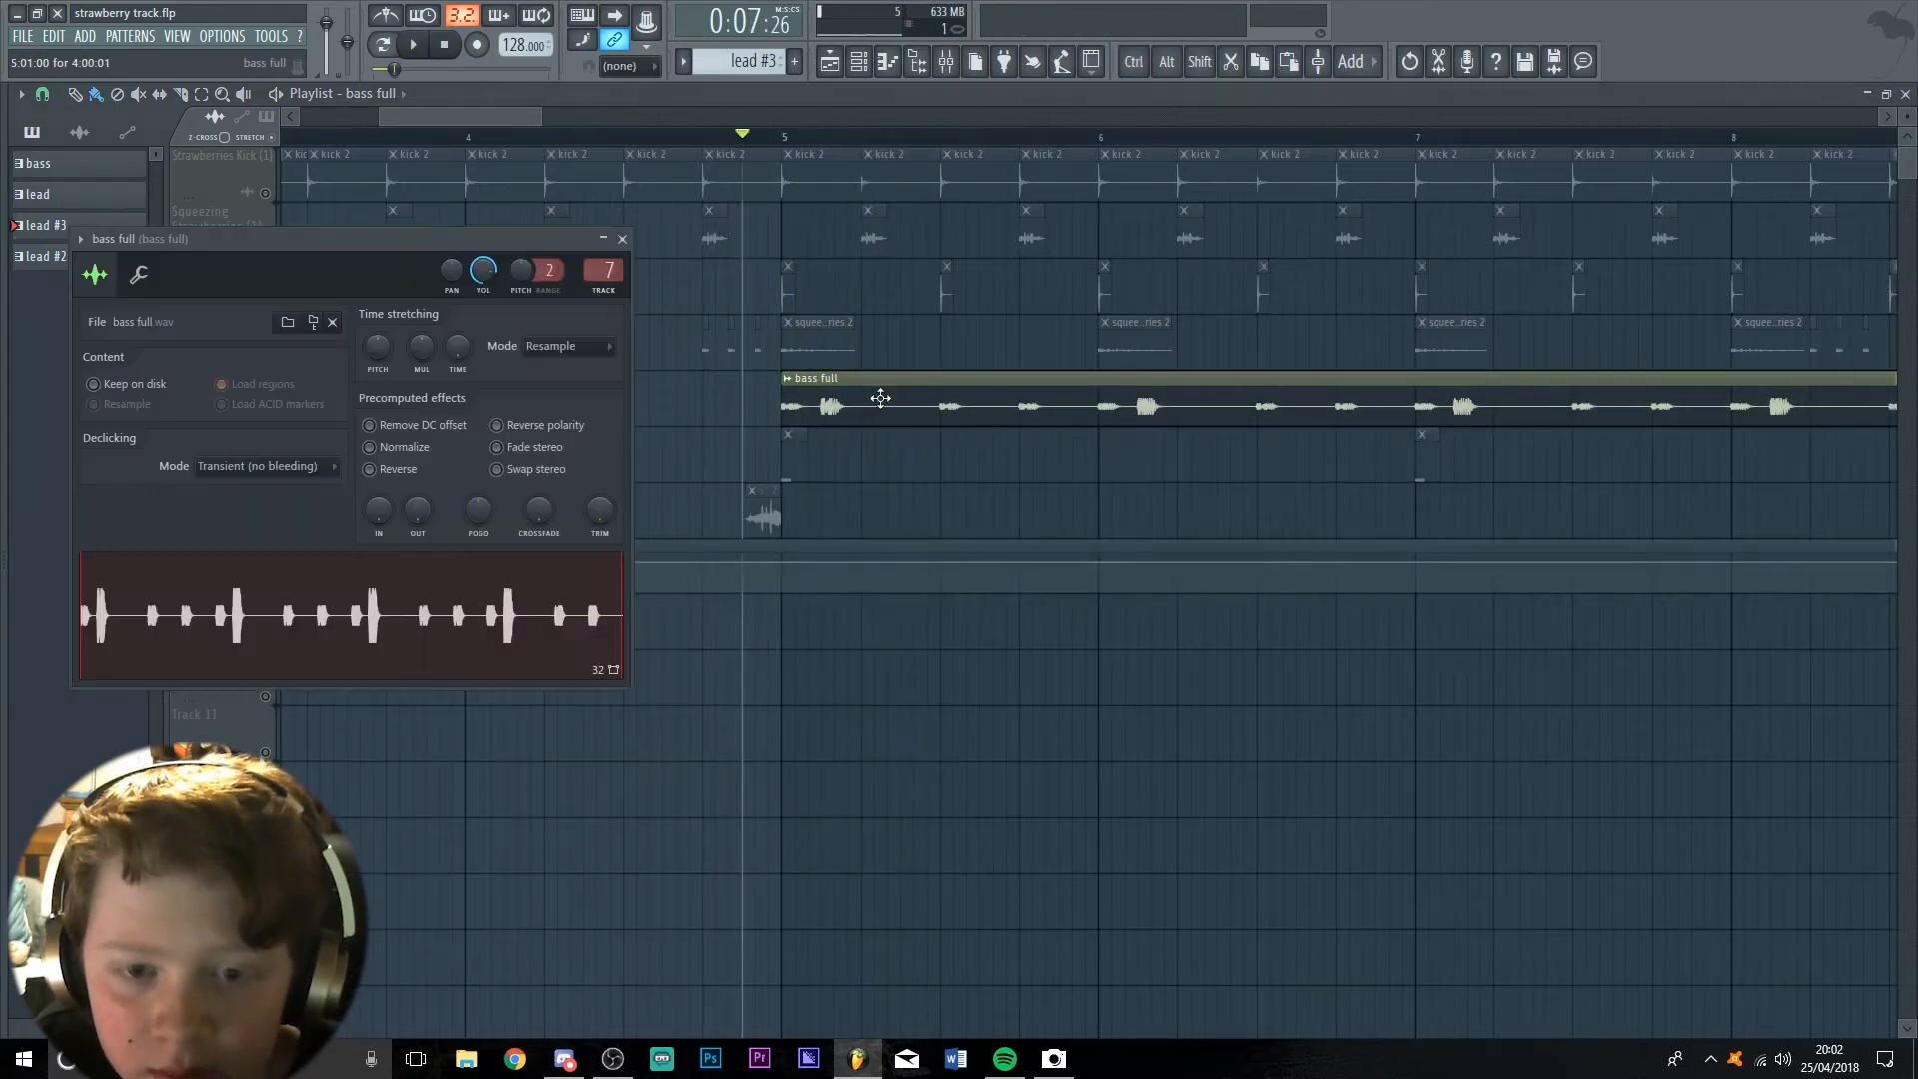
{"action": "left_click", "coordinate": [623, 240]}
Show the Unsorted channels in the channel rack, view the bass channel's sampler settings and close them
{"action": "key", "text": "F6"}
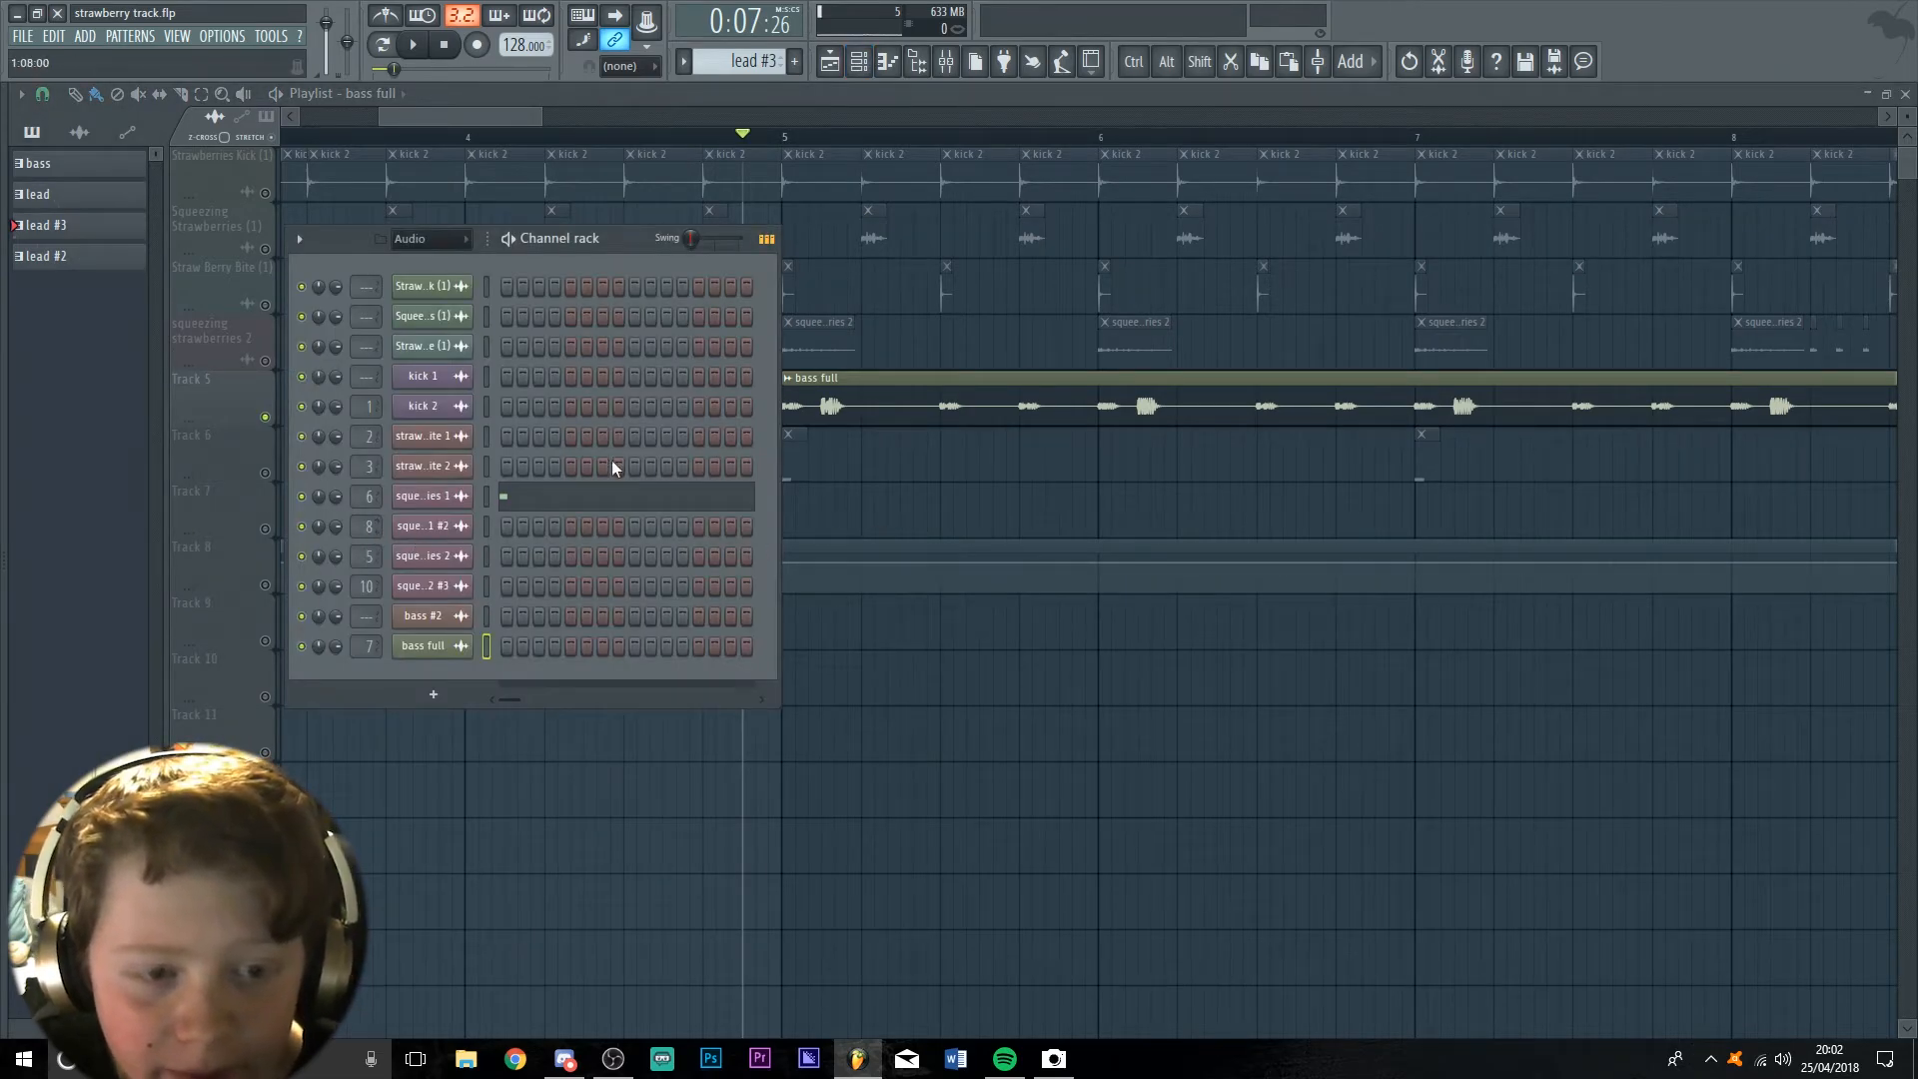
{"action": "left_click", "coordinate": [449, 240]}
{"action": "left_click", "coordinate": [439, 324]}
{"action": "left_click", "coordinate": [442, 284]}
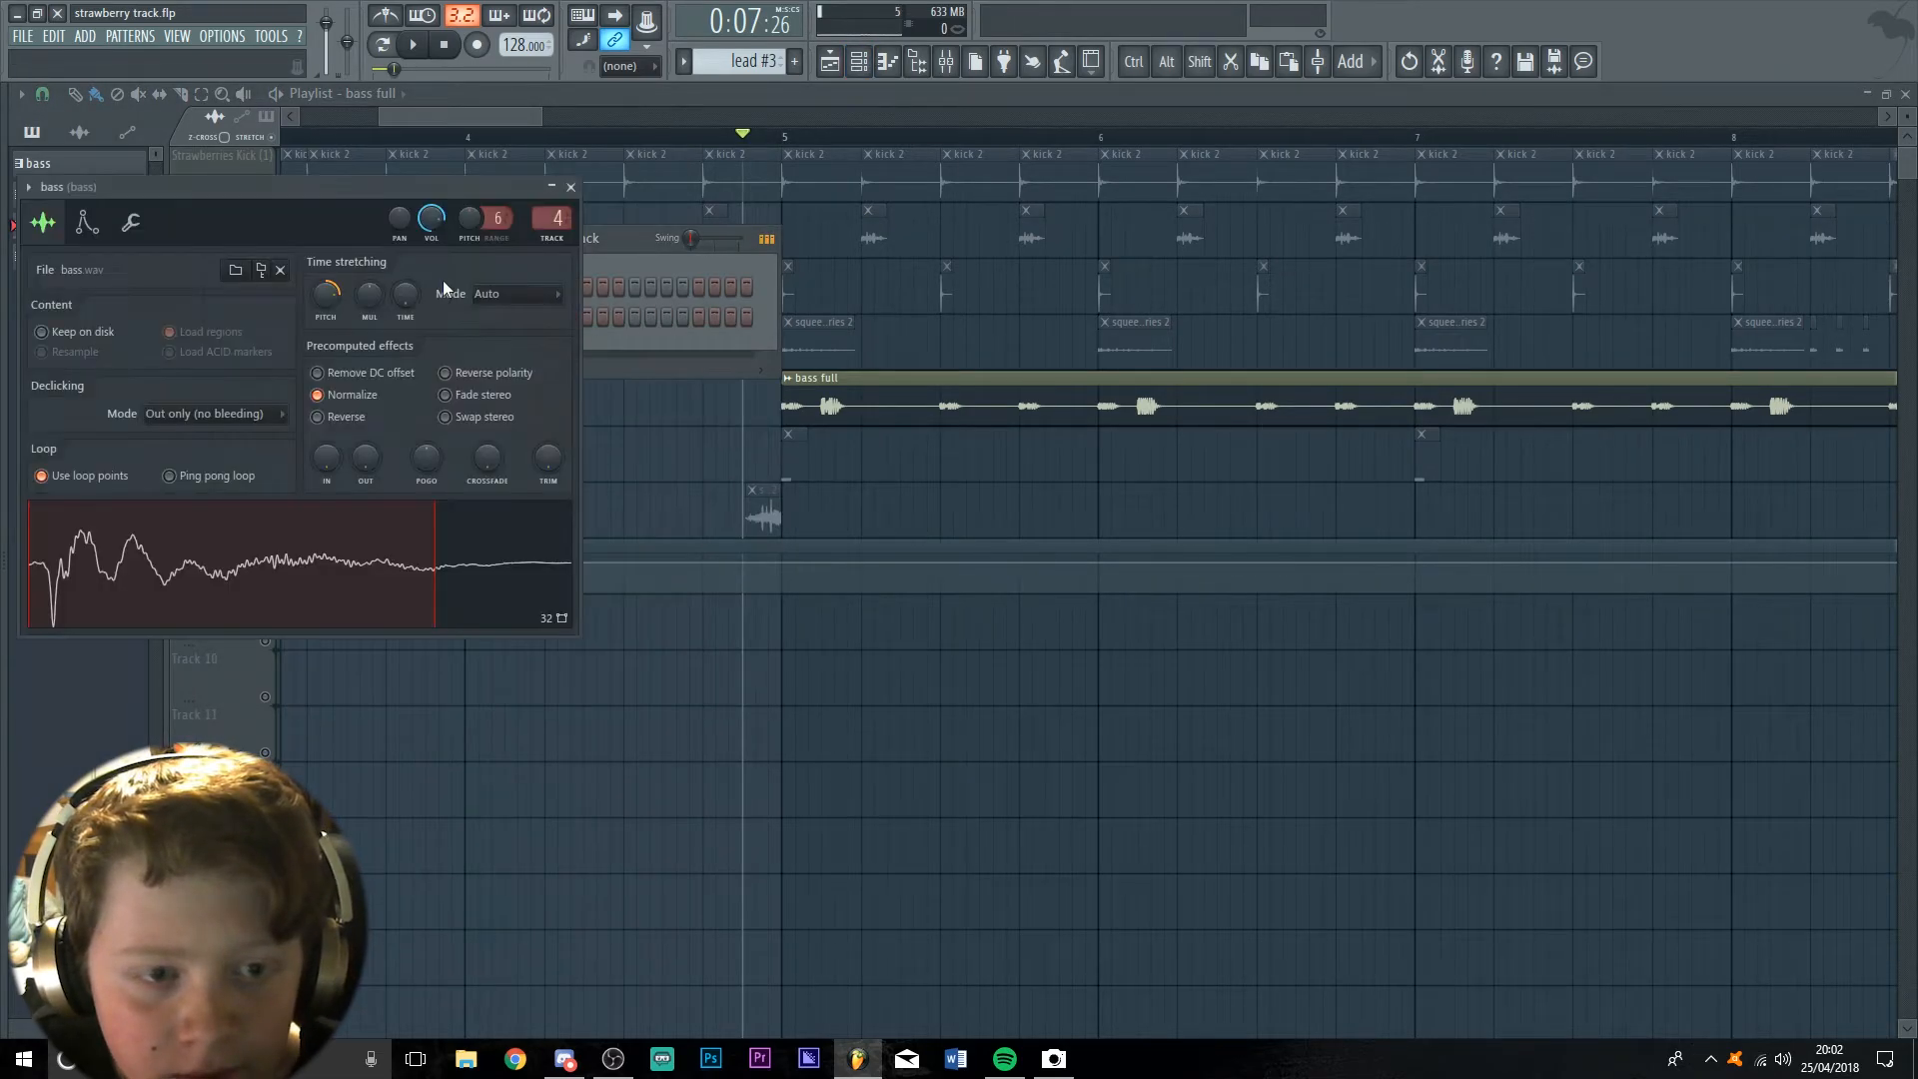
{"action": "left_click", "coordinate": [572, 188]}
Review the FabFilter Pro-Q 2, Sausage Fattener, LFOTool, TAL BitCrusher and Fruity Fast Dist effects on the bass mixer track
{"action": "key", "text": "F9"}
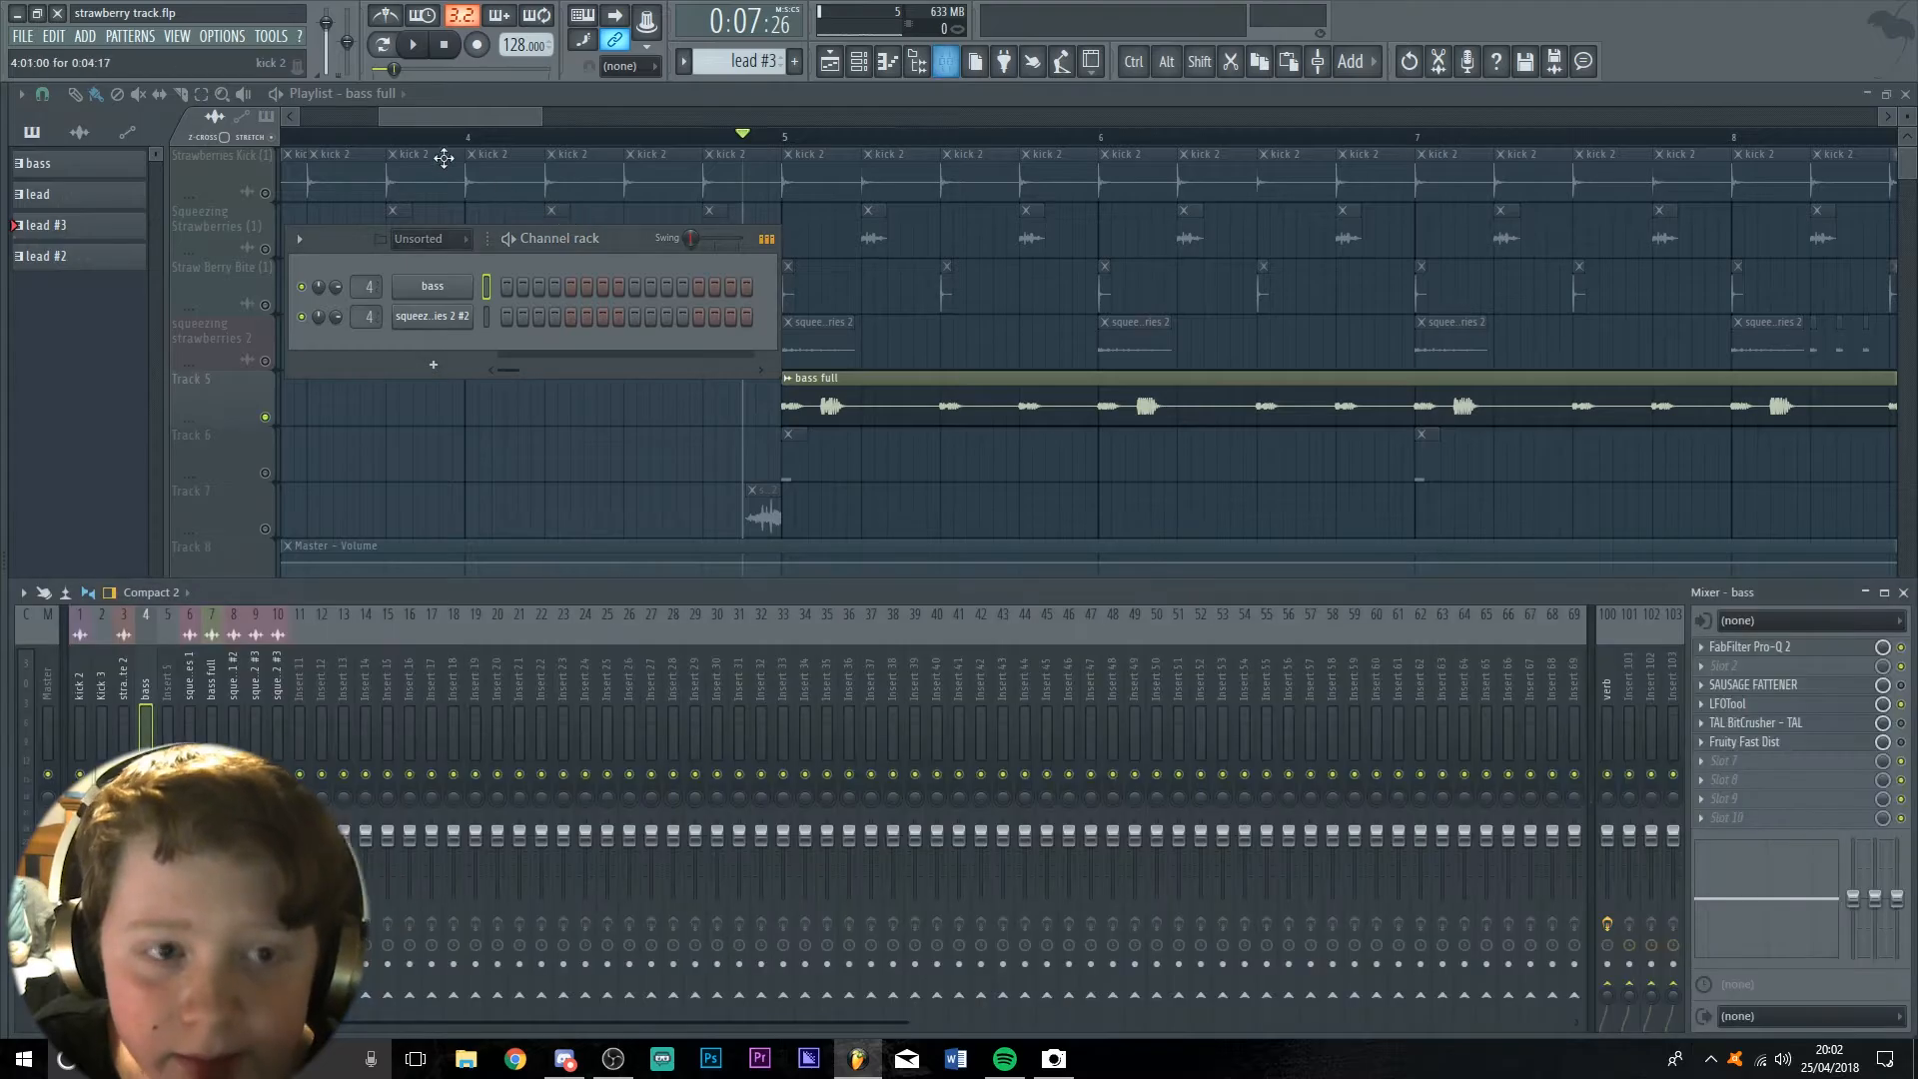
{"action": "left_click", "coordinate": [1780, 648]}
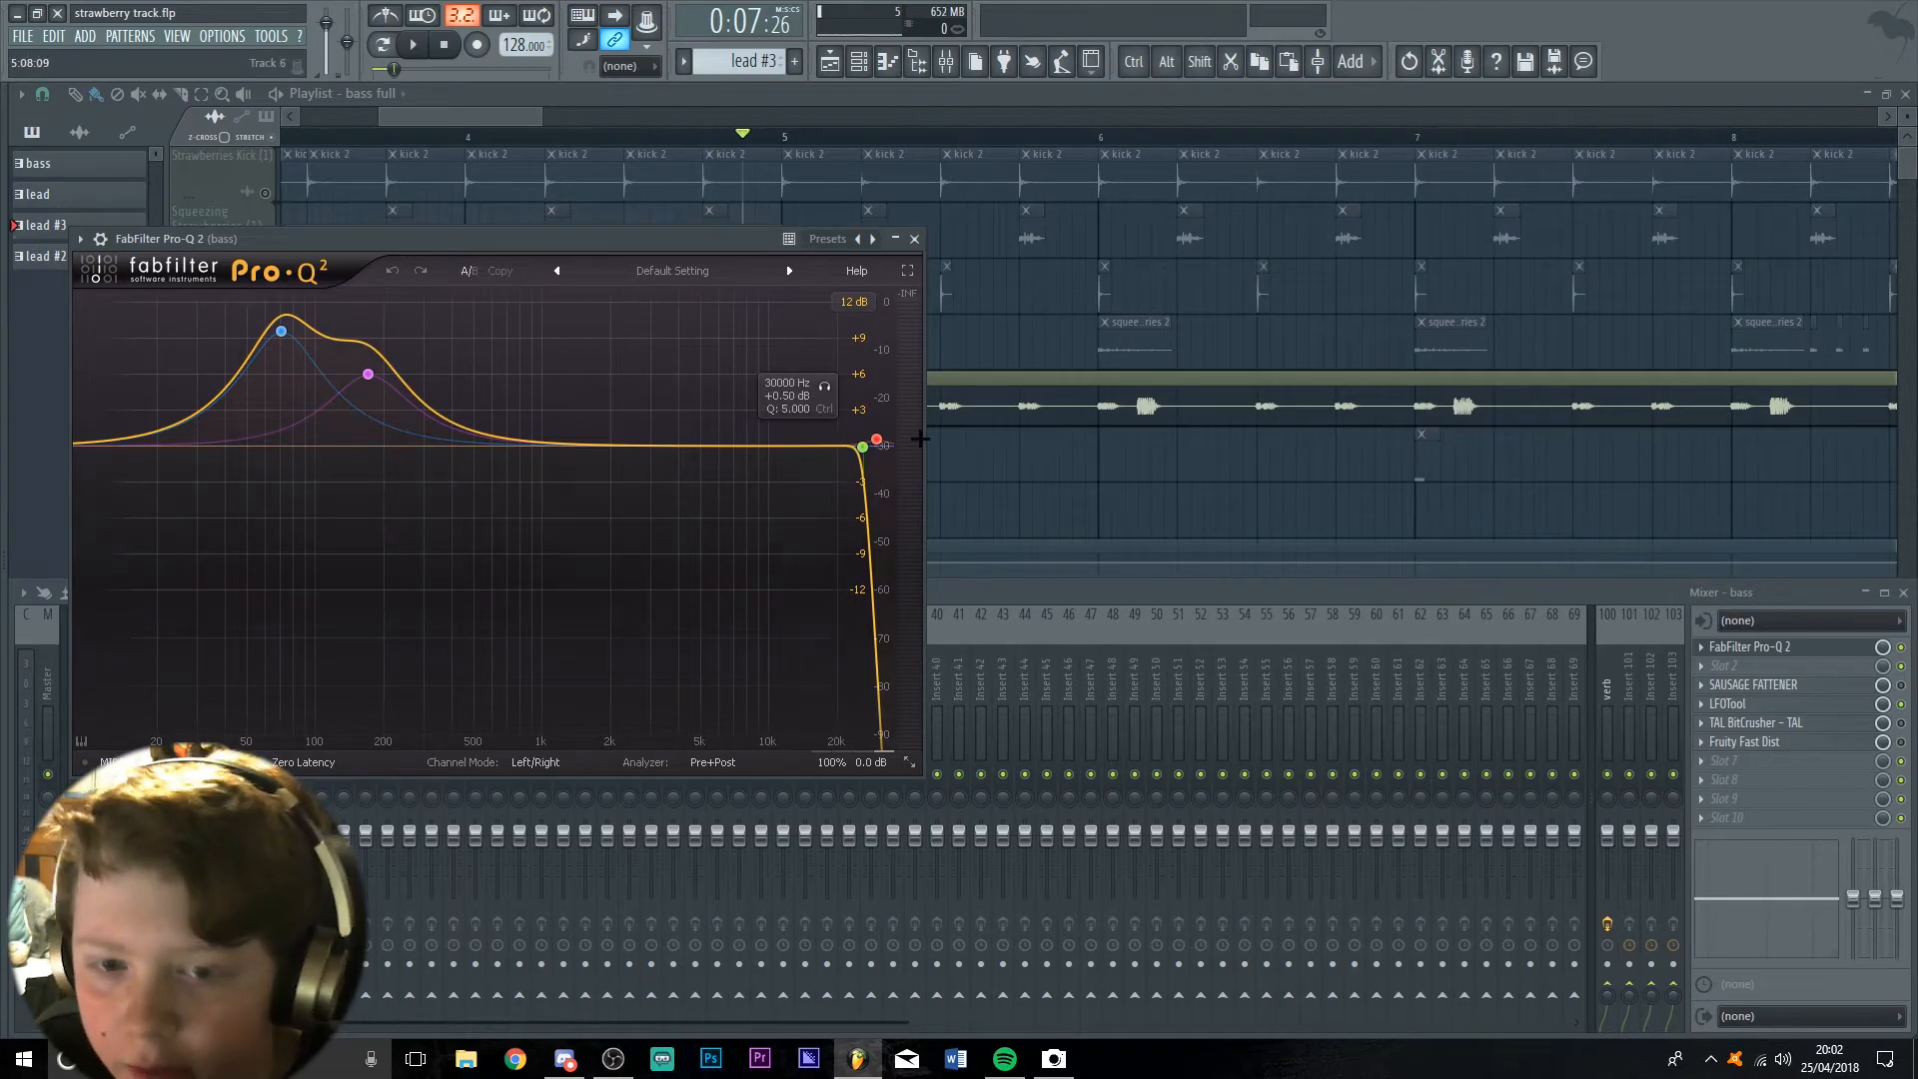
{"action": "left_click", "coordinate": [1758, 685]}
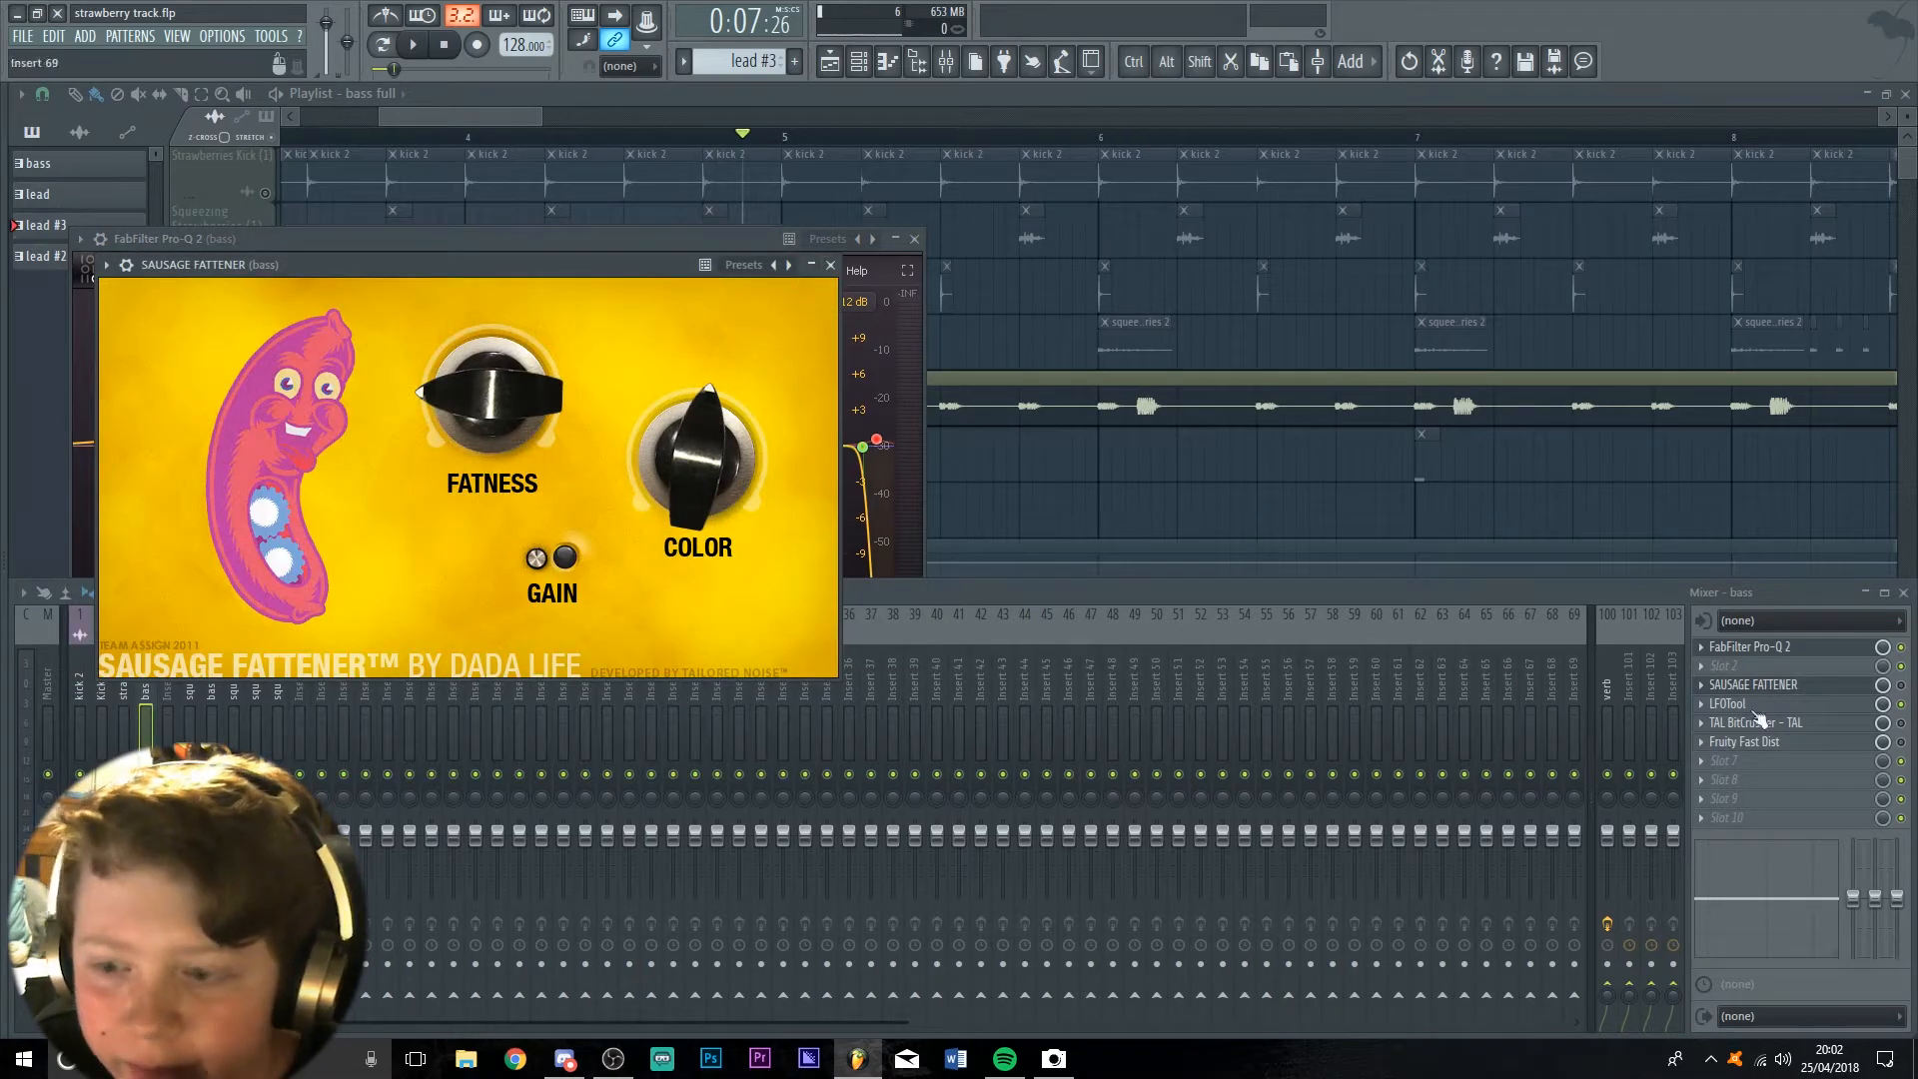
{"action": "left_click", "coordinate": [1782, 704]}
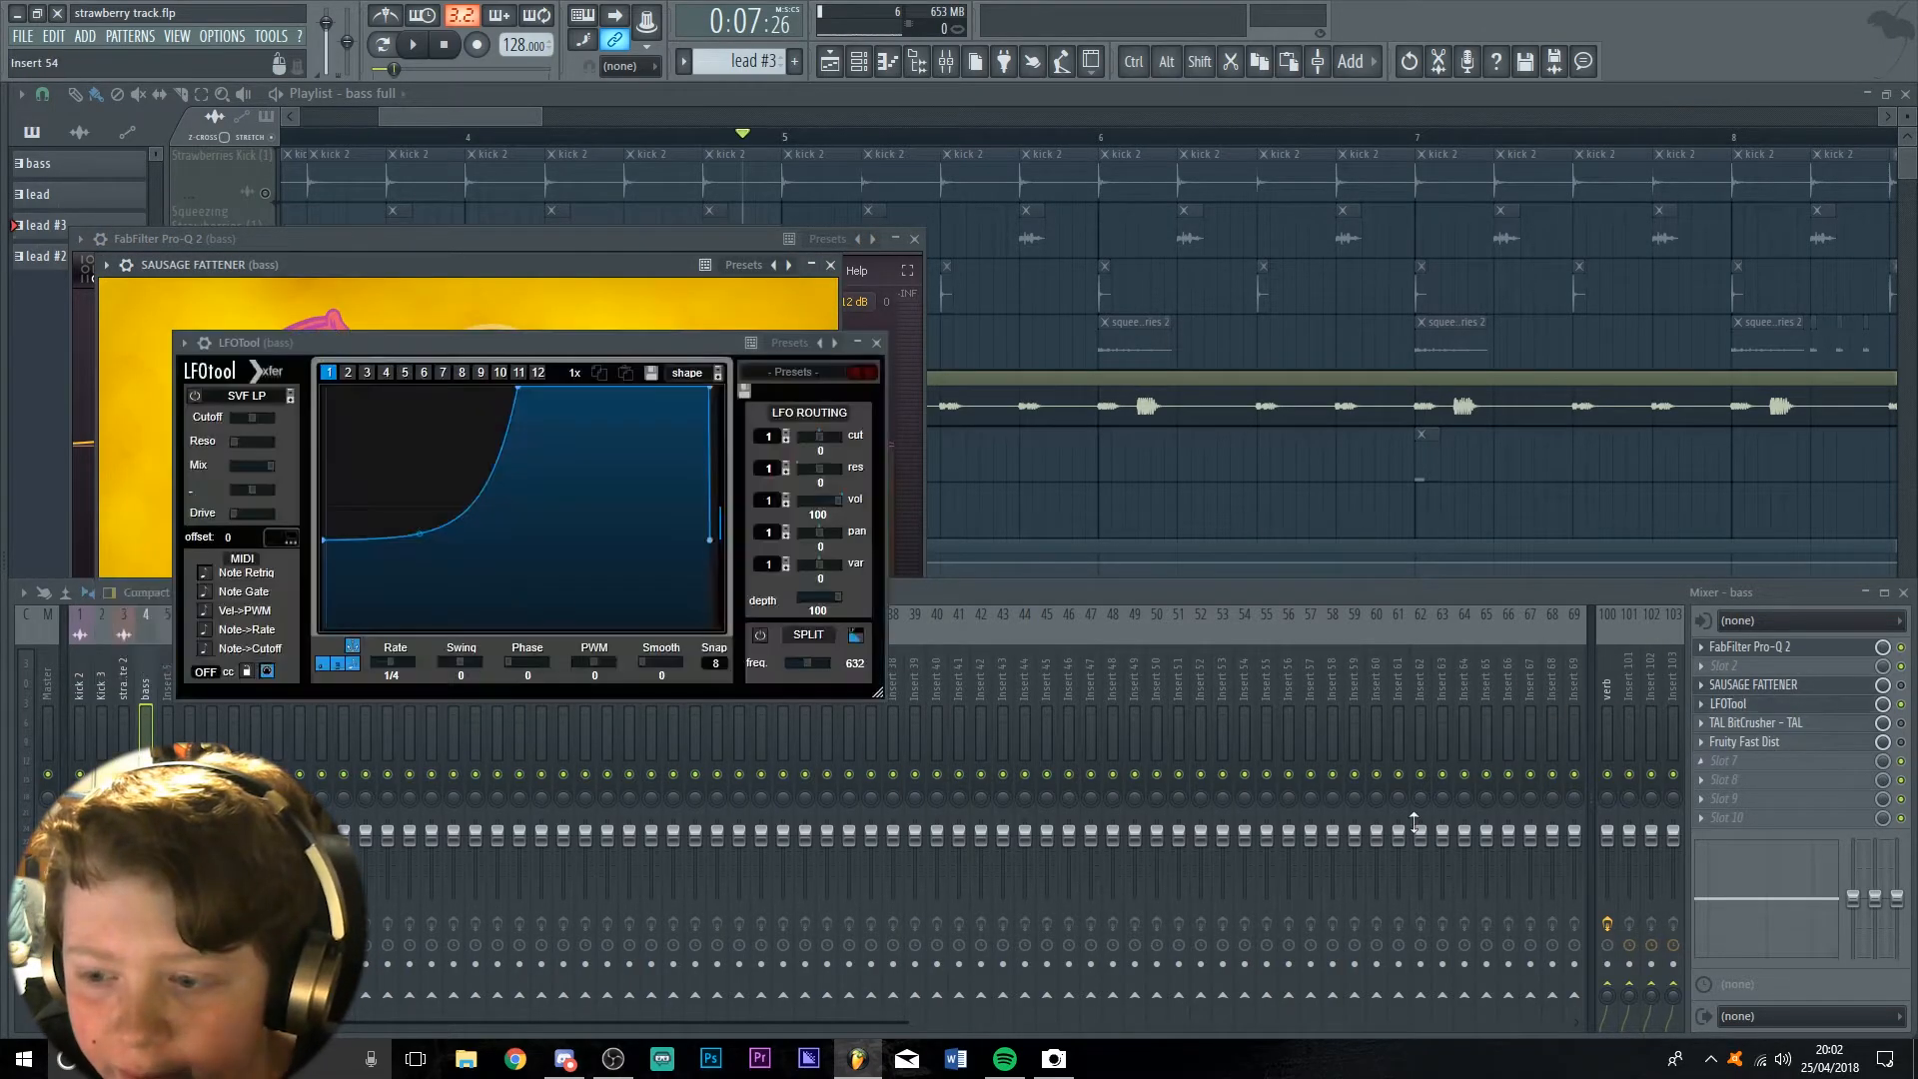
{"action": "left_click", "coordinate": [1750, 725]}
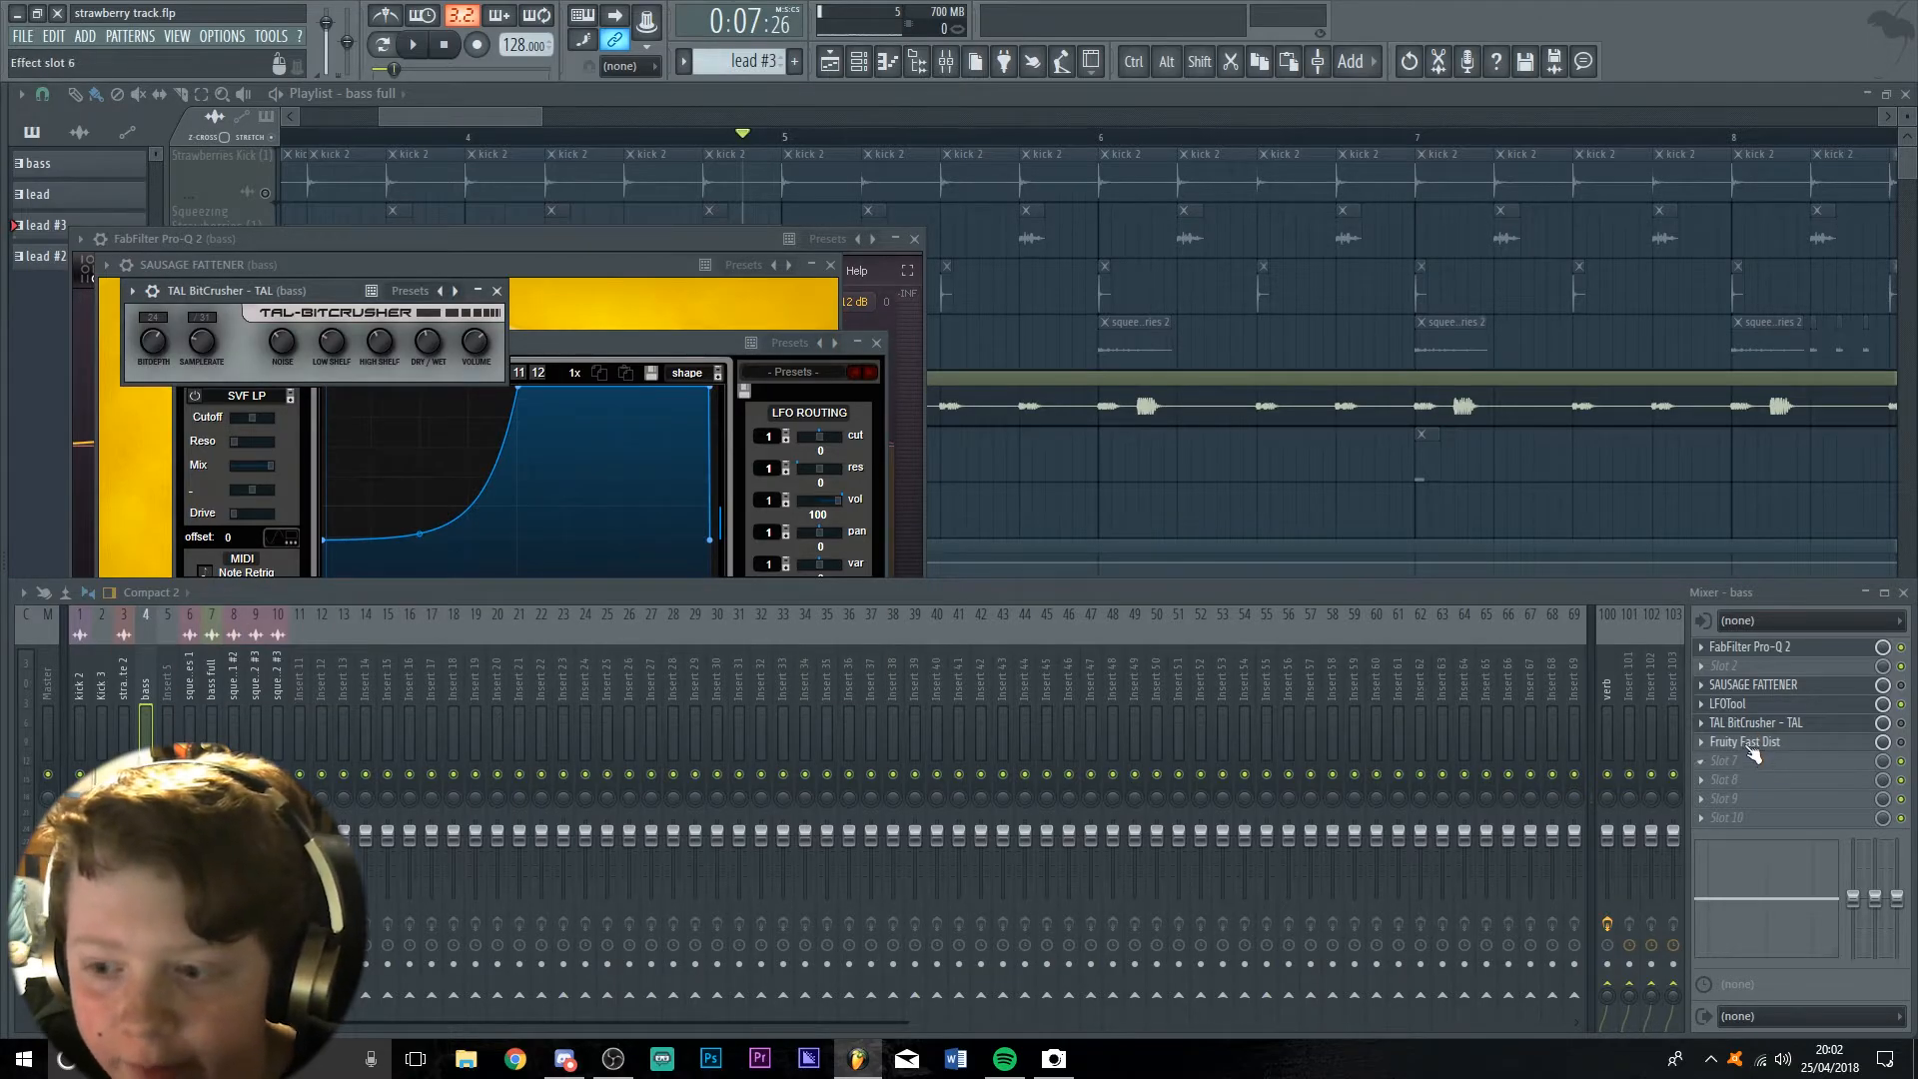
{"action": "left_click", "coordinate": [1749, 743]}
{"action": "left_click", "coordinate": [1758, 707]}
{"action": "left_click", "coordinate": [1758, 725]}
{"action": "left_click", "coordinate": [1745, 744]}
Replace LFOTool in effect slot 4 of the bass mixer track with Pumper and close the plugin window
{"action": "left_click", "coordinate": [1704, 705]}
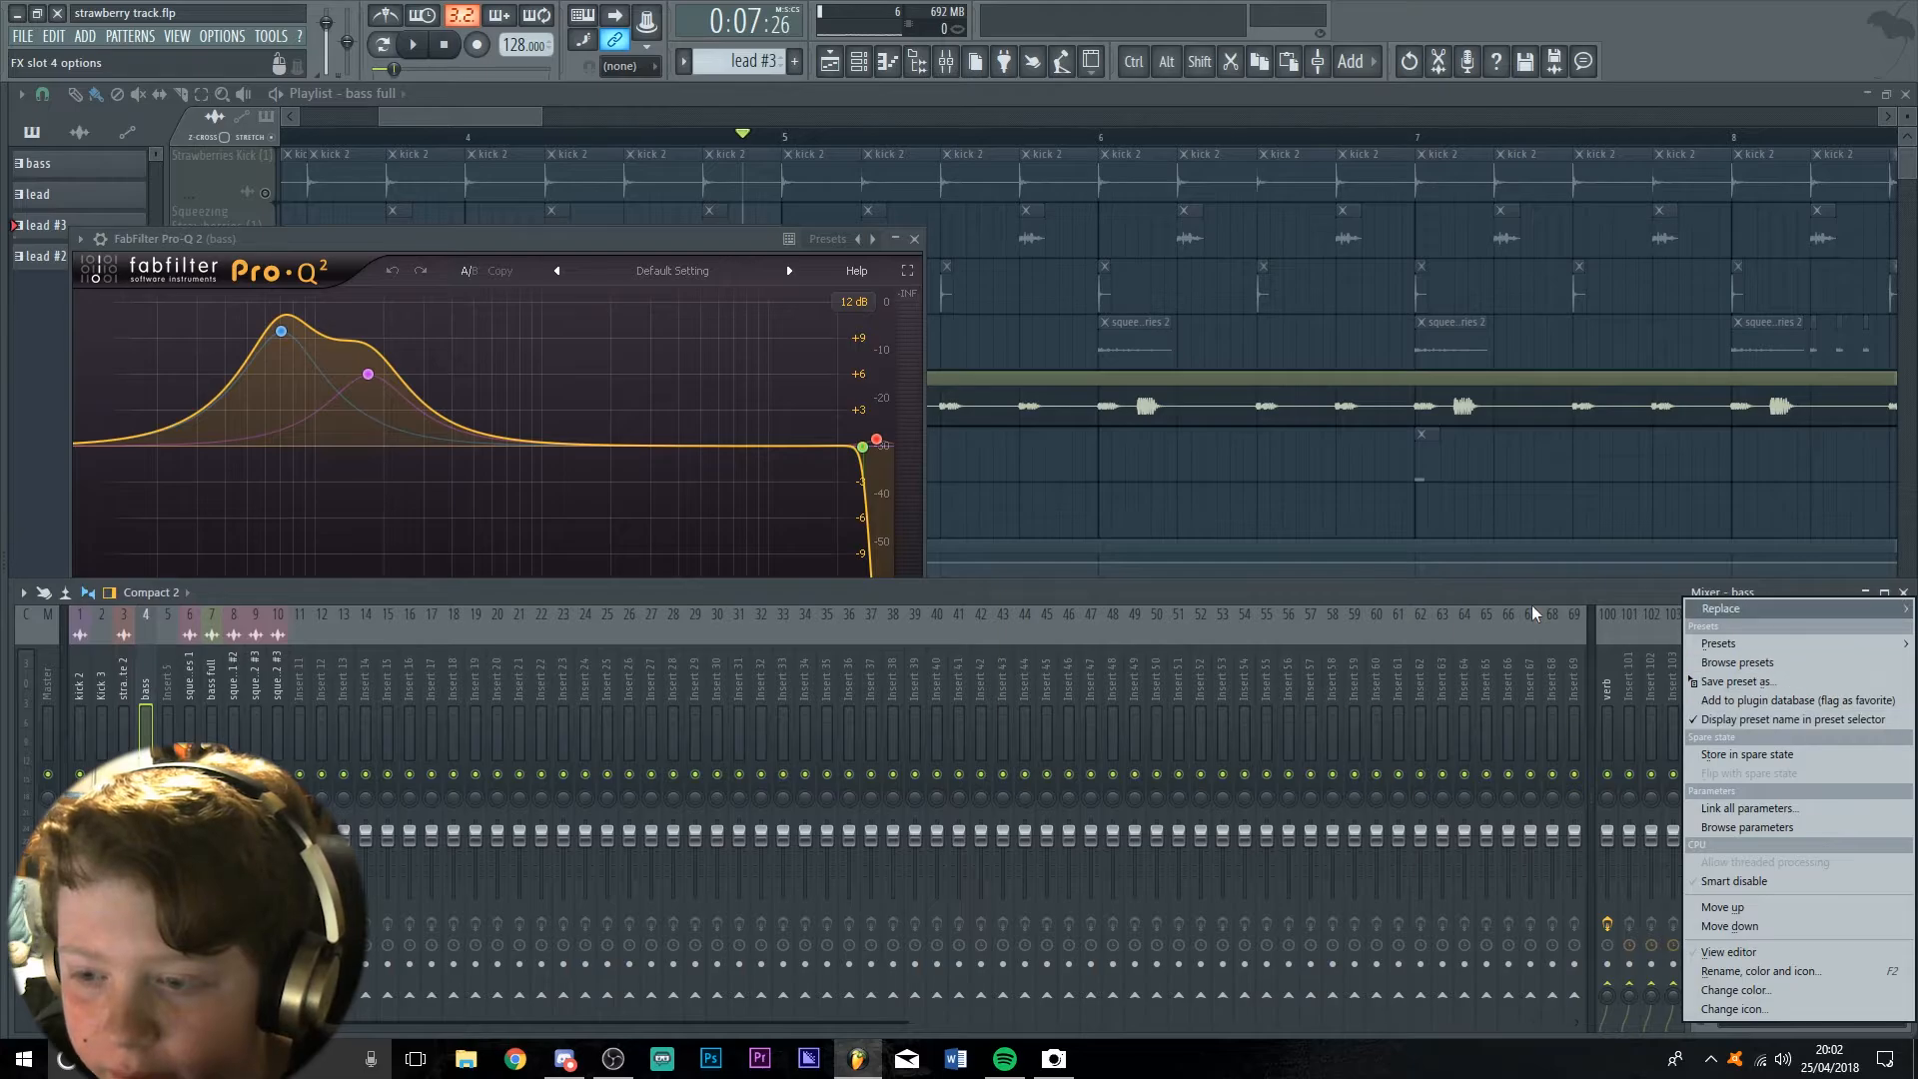
{"action": "left_click", "coordinate": [1758, 705]}
{"action": "left_click", "coordinate": [798, 343]}
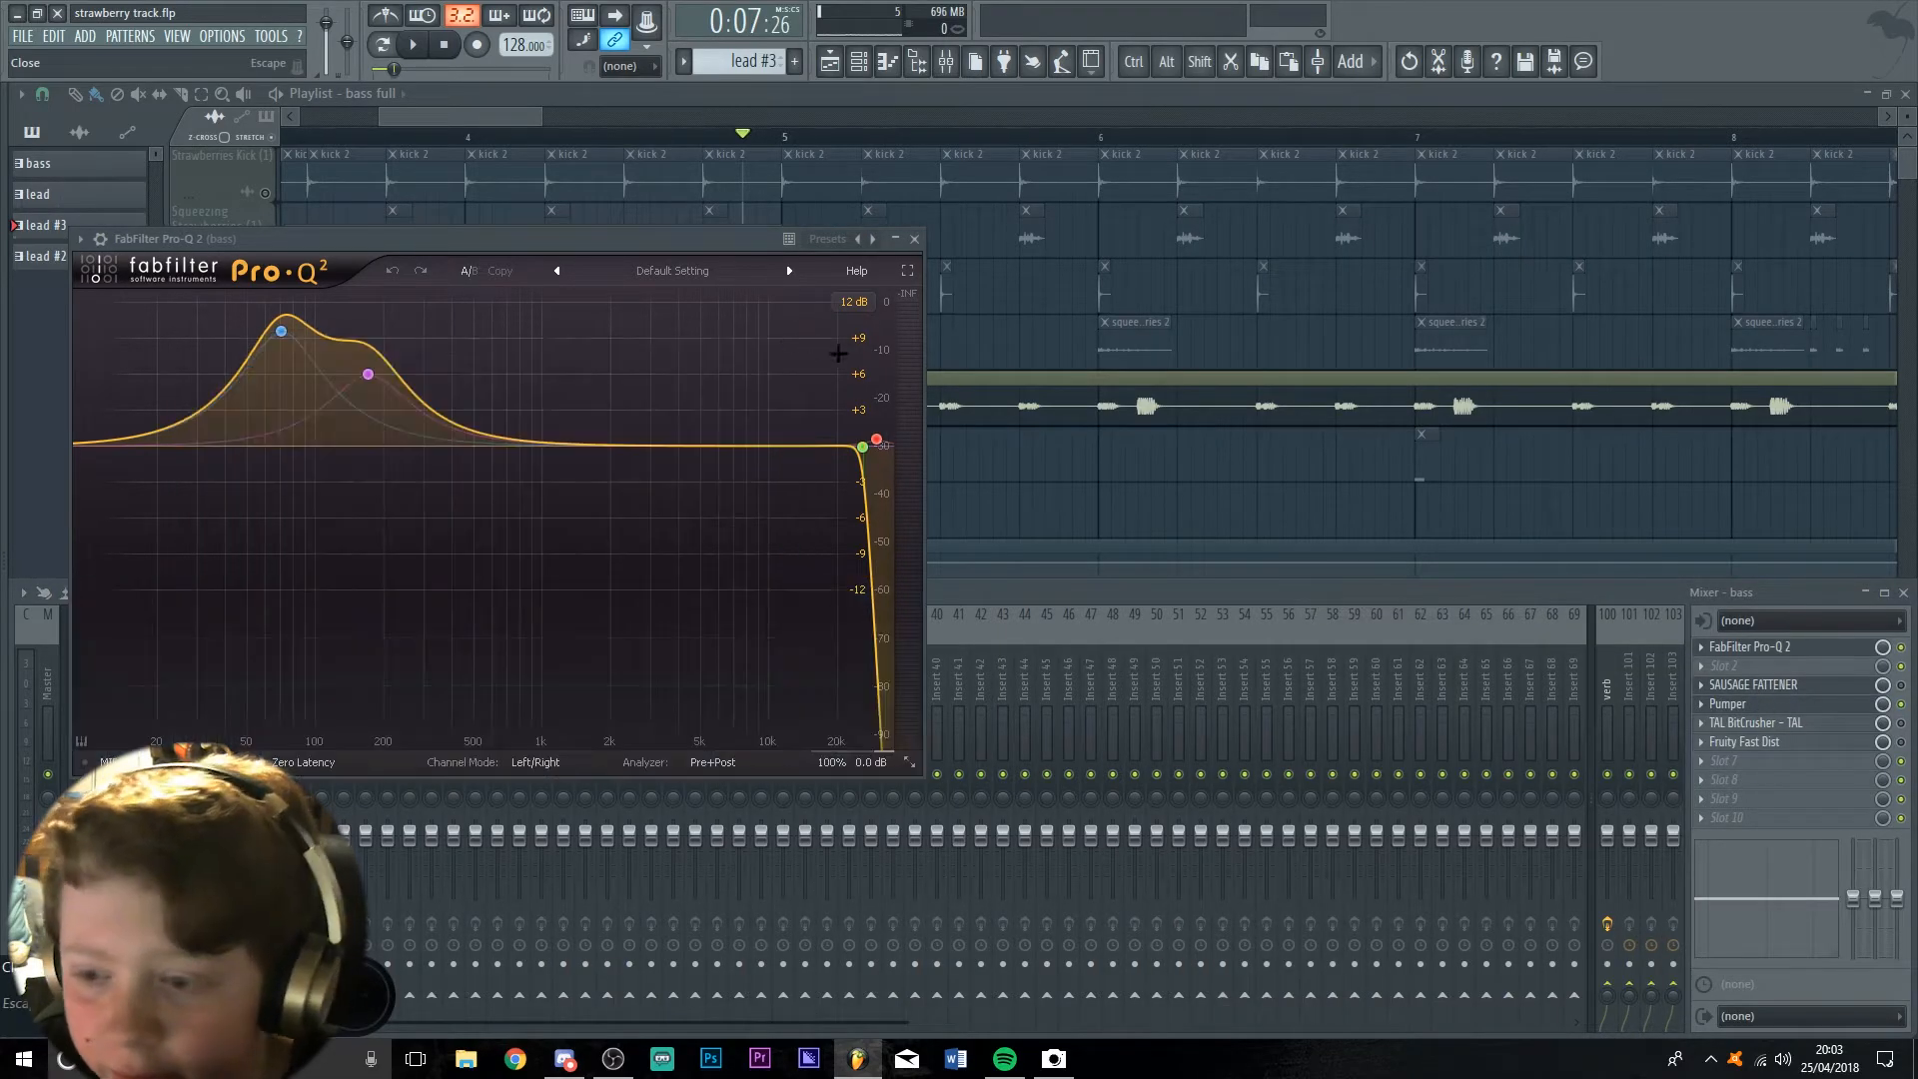
{"action": "left_click", "coordinate": [1712, 707]}
{"action": "mouse_move", "coordinate": [1721, 608]}
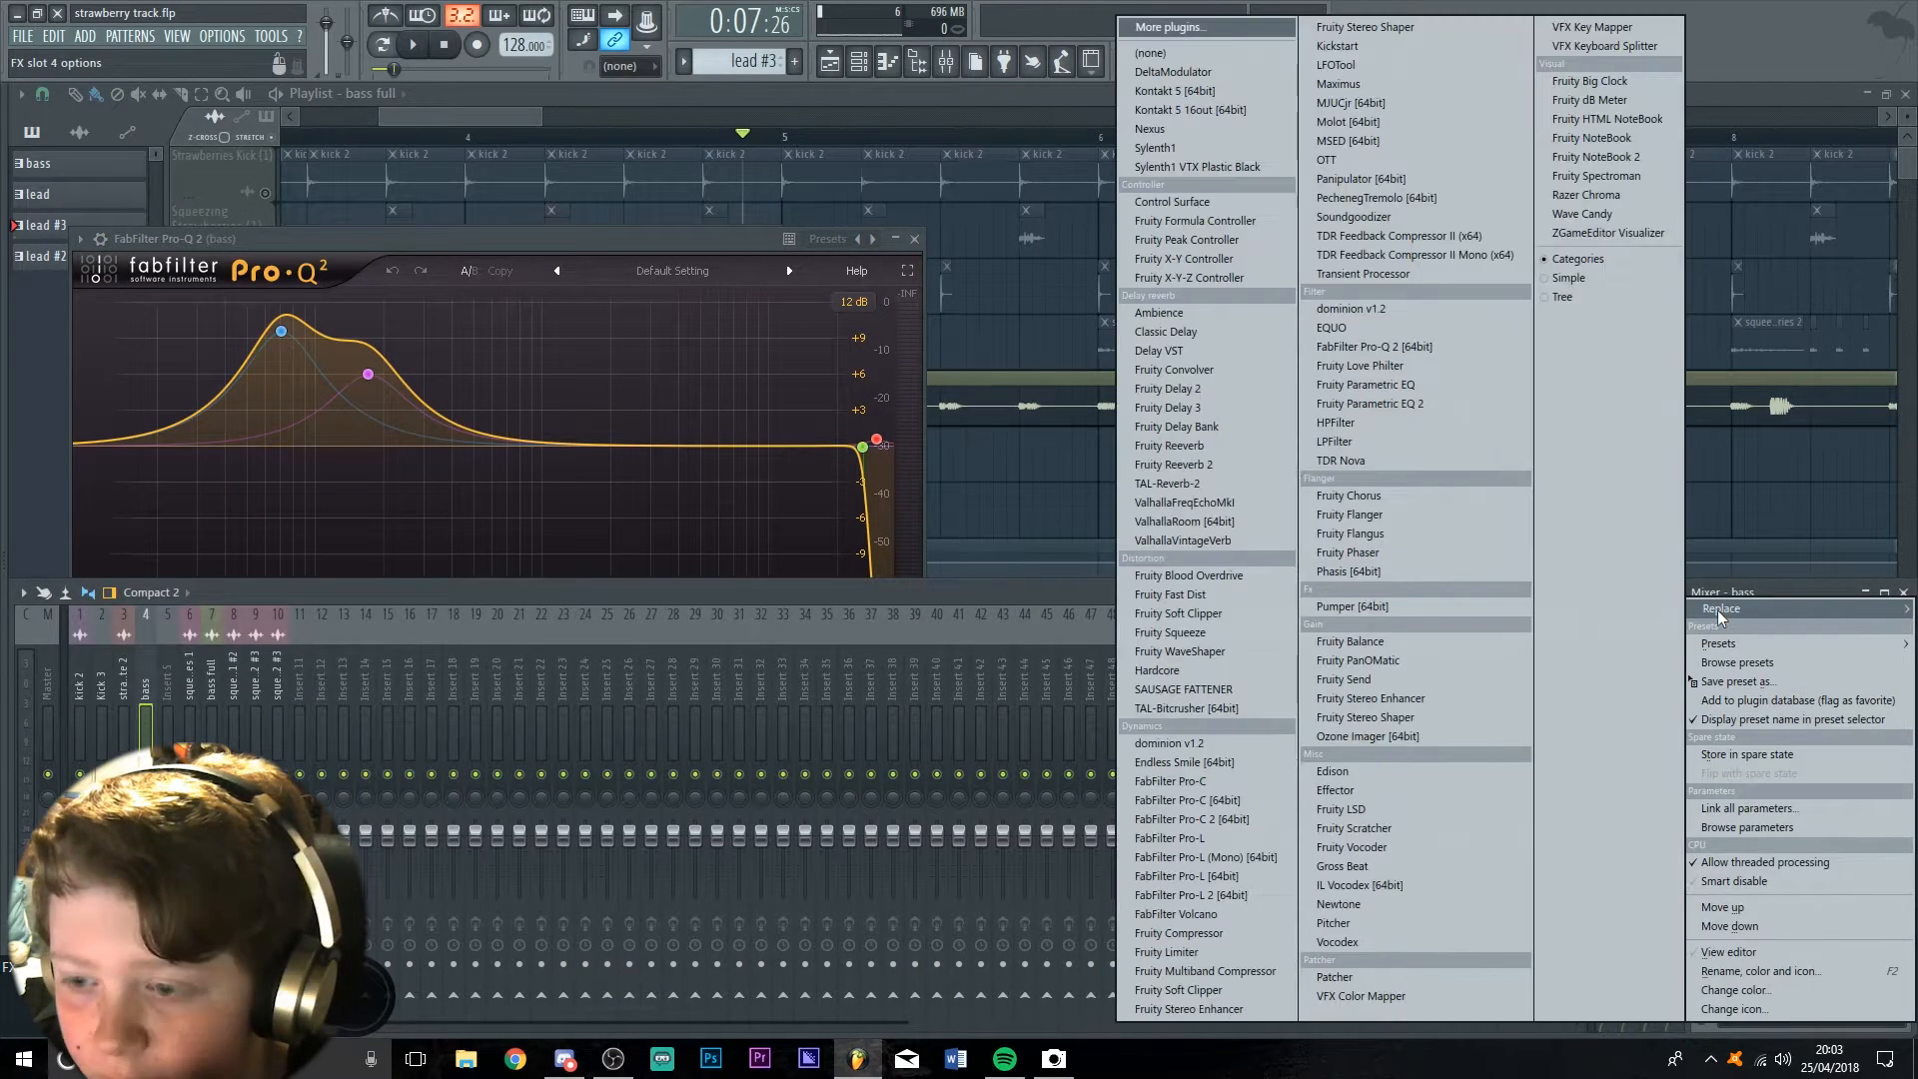
{"action": "left_click", "coordinate": [790, 580]}
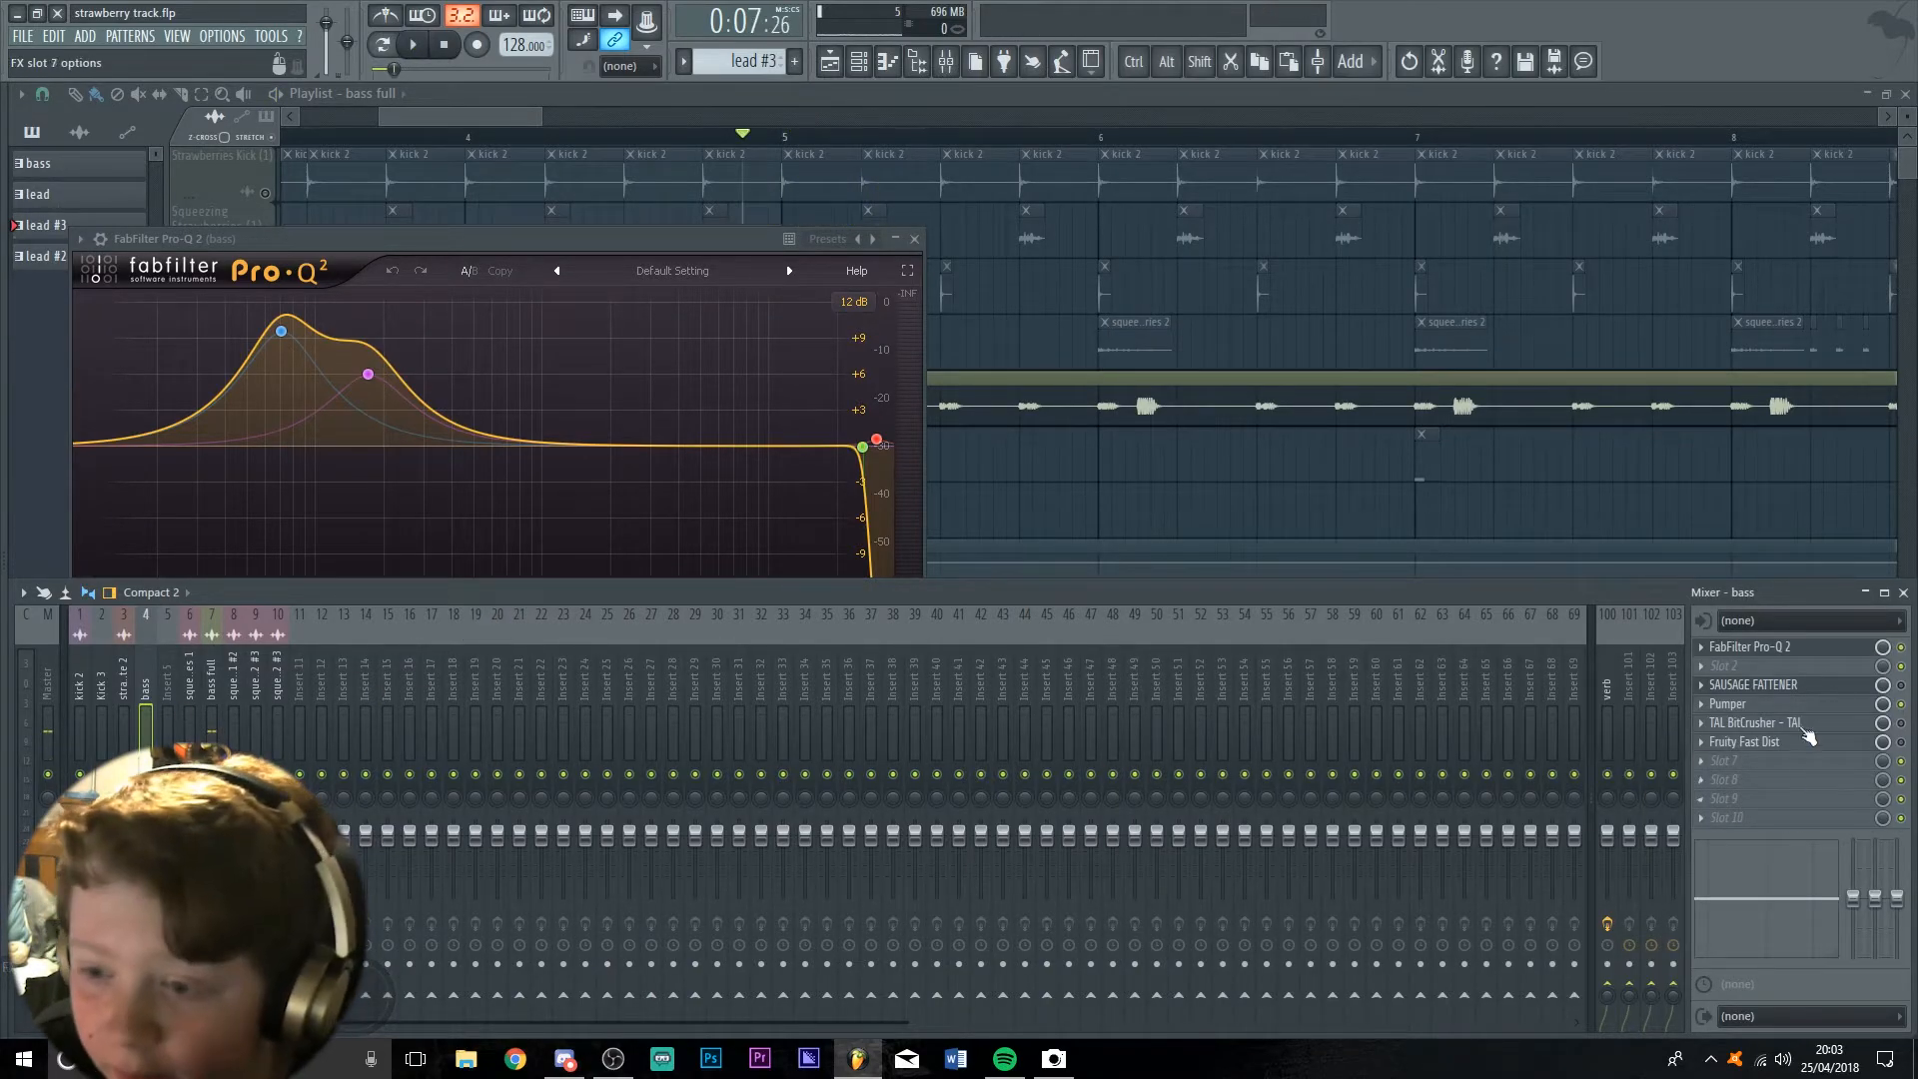
{"action": "left_click", "coordinate": [1720, 667]}
{"action": "key", "text": "Escape"}
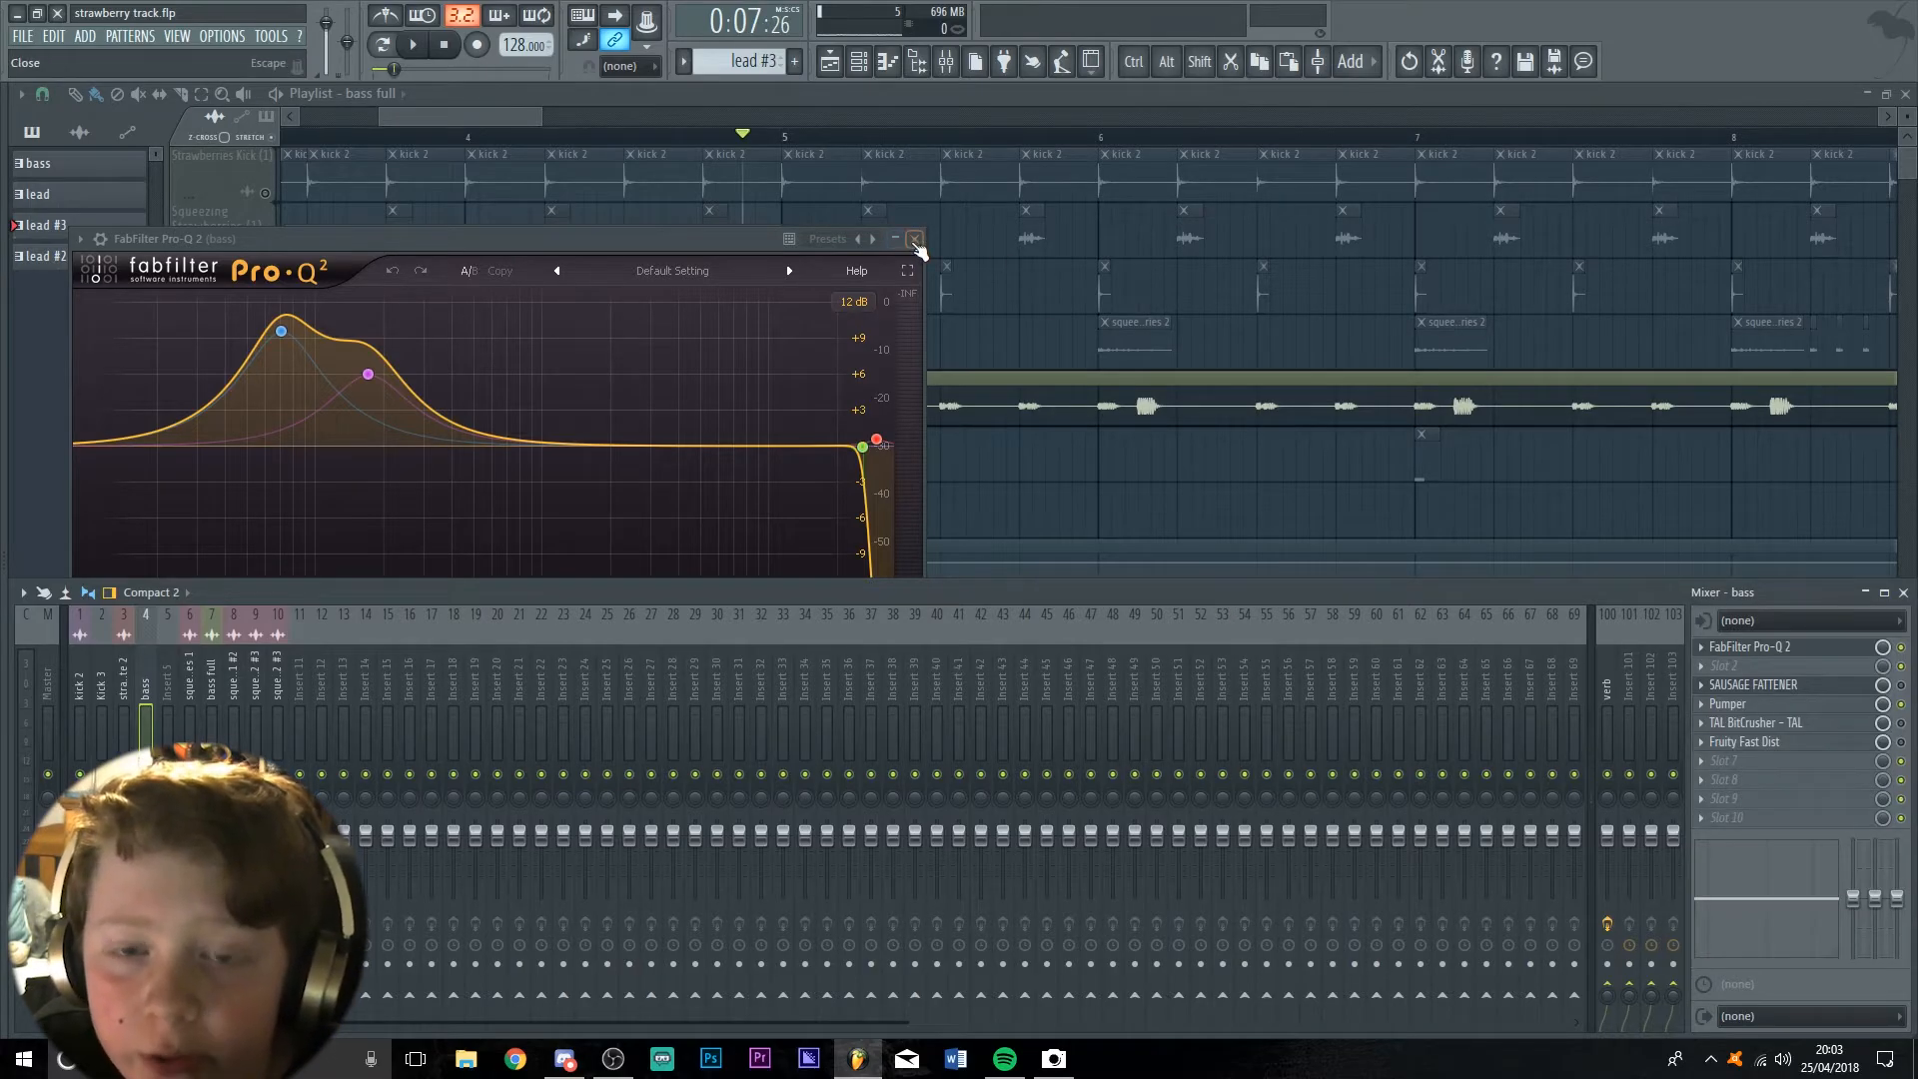
Close the remaining bass effect windows and play the soloed Track 5 while looking over its bass full clips in the playlist
{"action": "left_click", "coordinate": [915, 241]}
{"action": "left_click", "coordinate": [830, 264]}
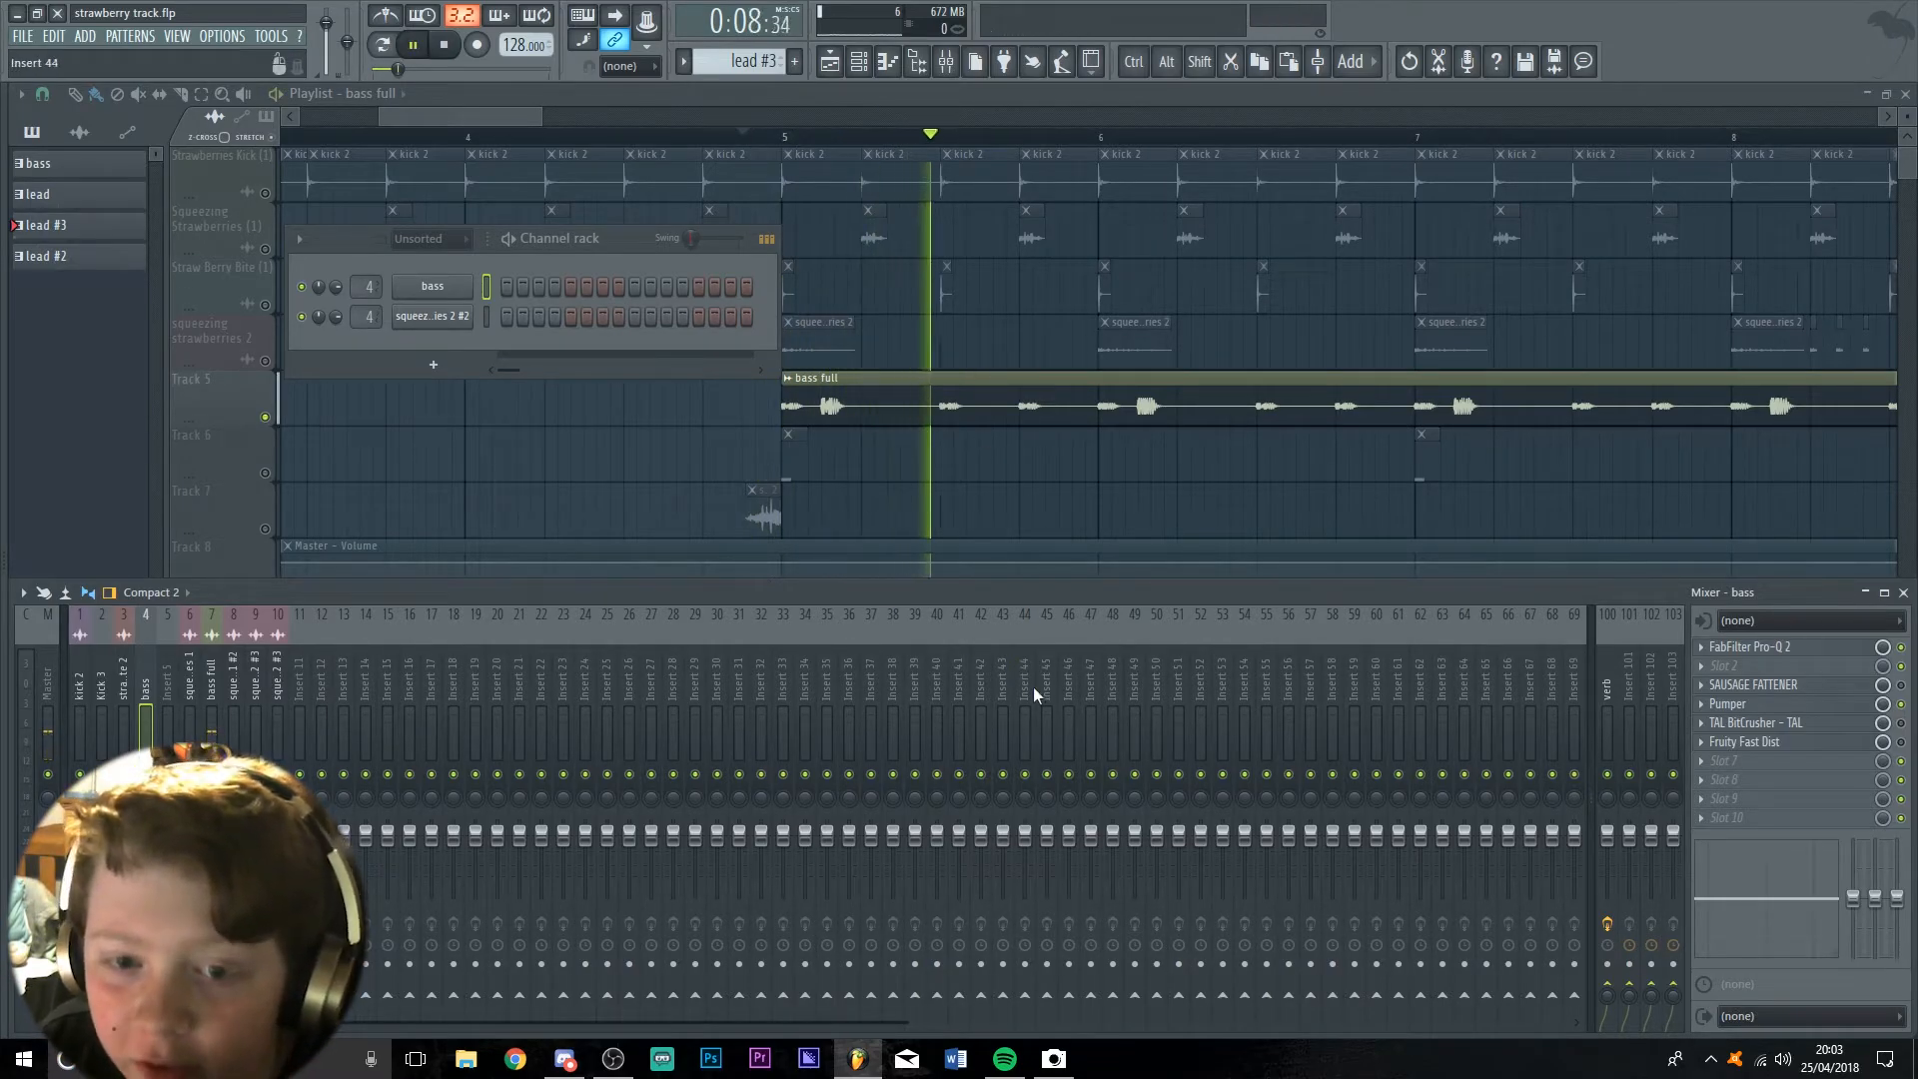
{"action": "left_click", "coordinate": [501, 119]}
{"action": "scroll", "coordinate": [1159, 609], "scroll_direction": "up", "scroll_amount": 4}
{"action": "scroll", "coordinate": [1199, 585], "scroll_direction": "down", "scroll_amount": 5}
{"action": "scroll", "coordinate": [1616, 600], "scroll_direction": "down", "scroll_amount": 3}
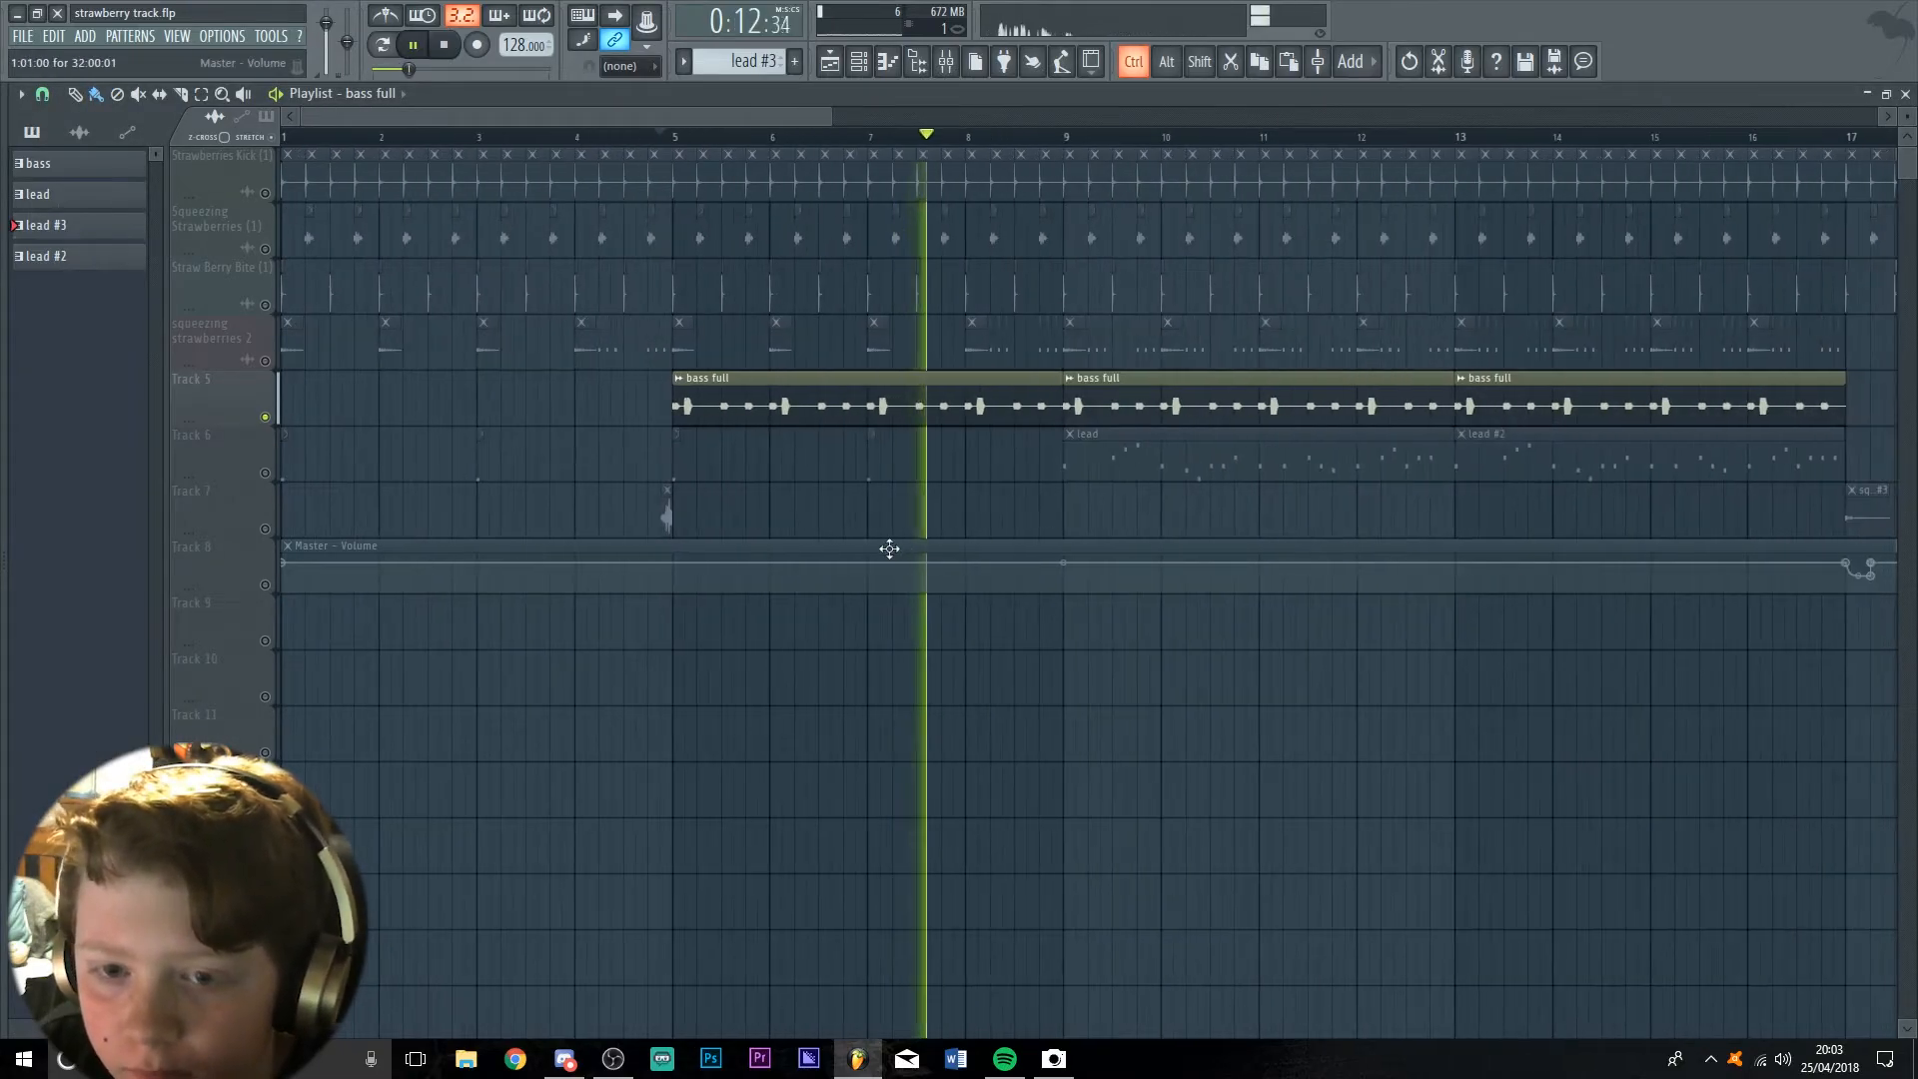
{"action": "key", "text": "alt+F8"}
{"action": "key", "text": "alt+F8"}
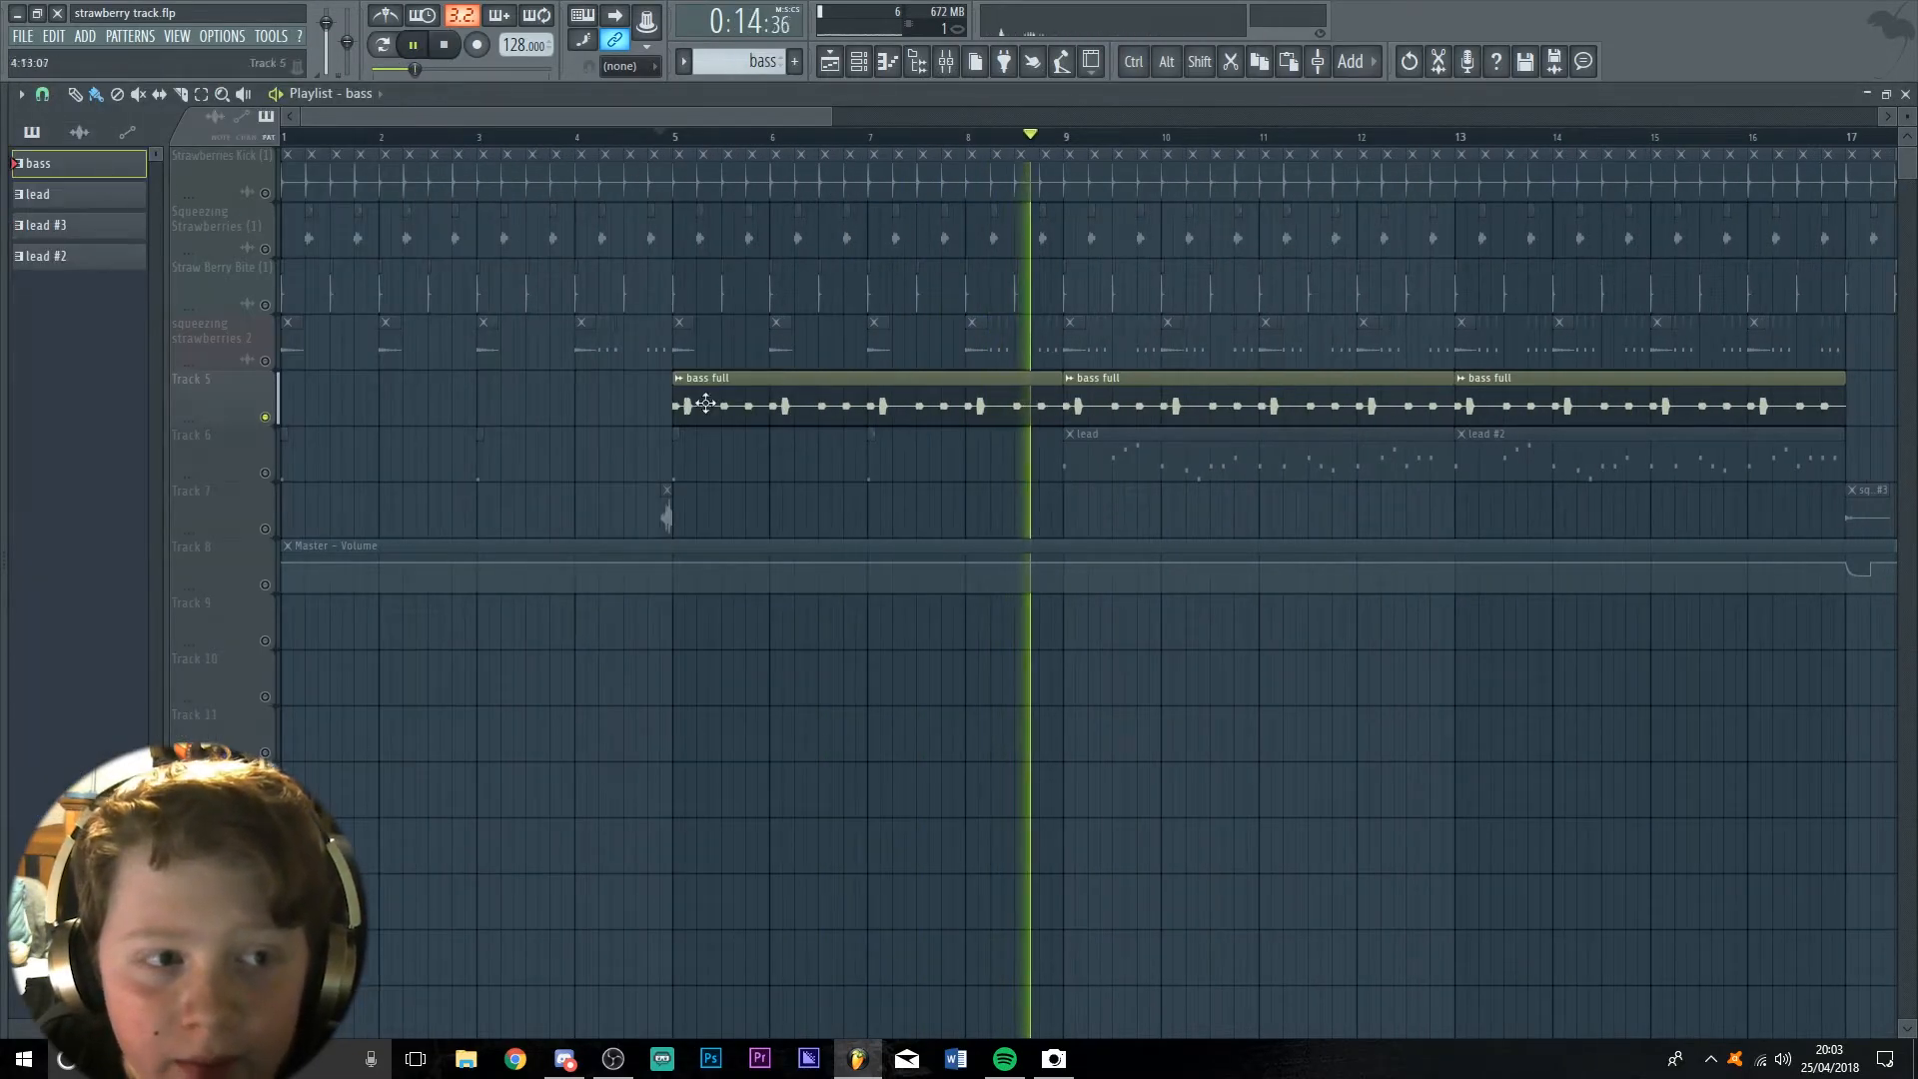
Play the bass pattern in pattern mode with the channel rack open, and view the bass channel's settings, closing them again
{"action": "key", "text": "F6"}
{"action": "key", "text": "space"}
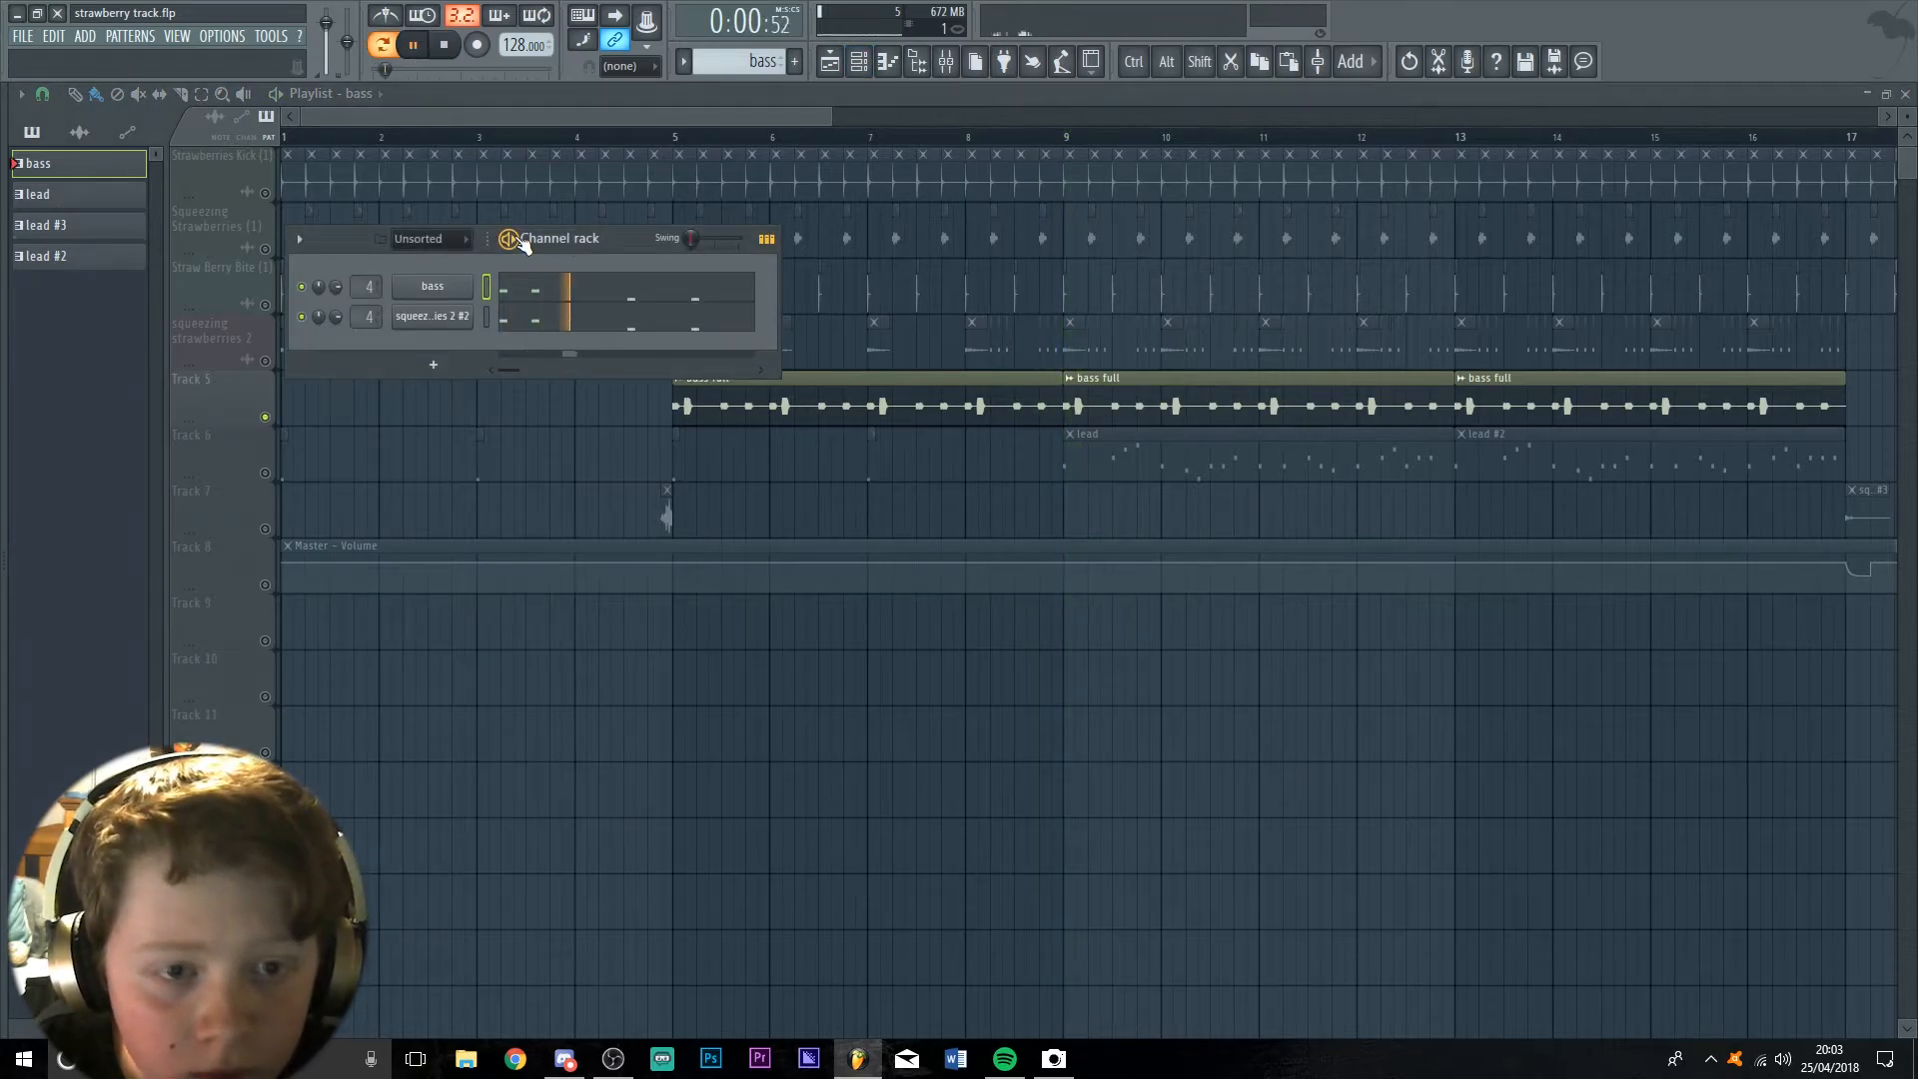
{"action": "key", "text": "space"}
{"action": "left_click", "coordinate": [467, 288]}
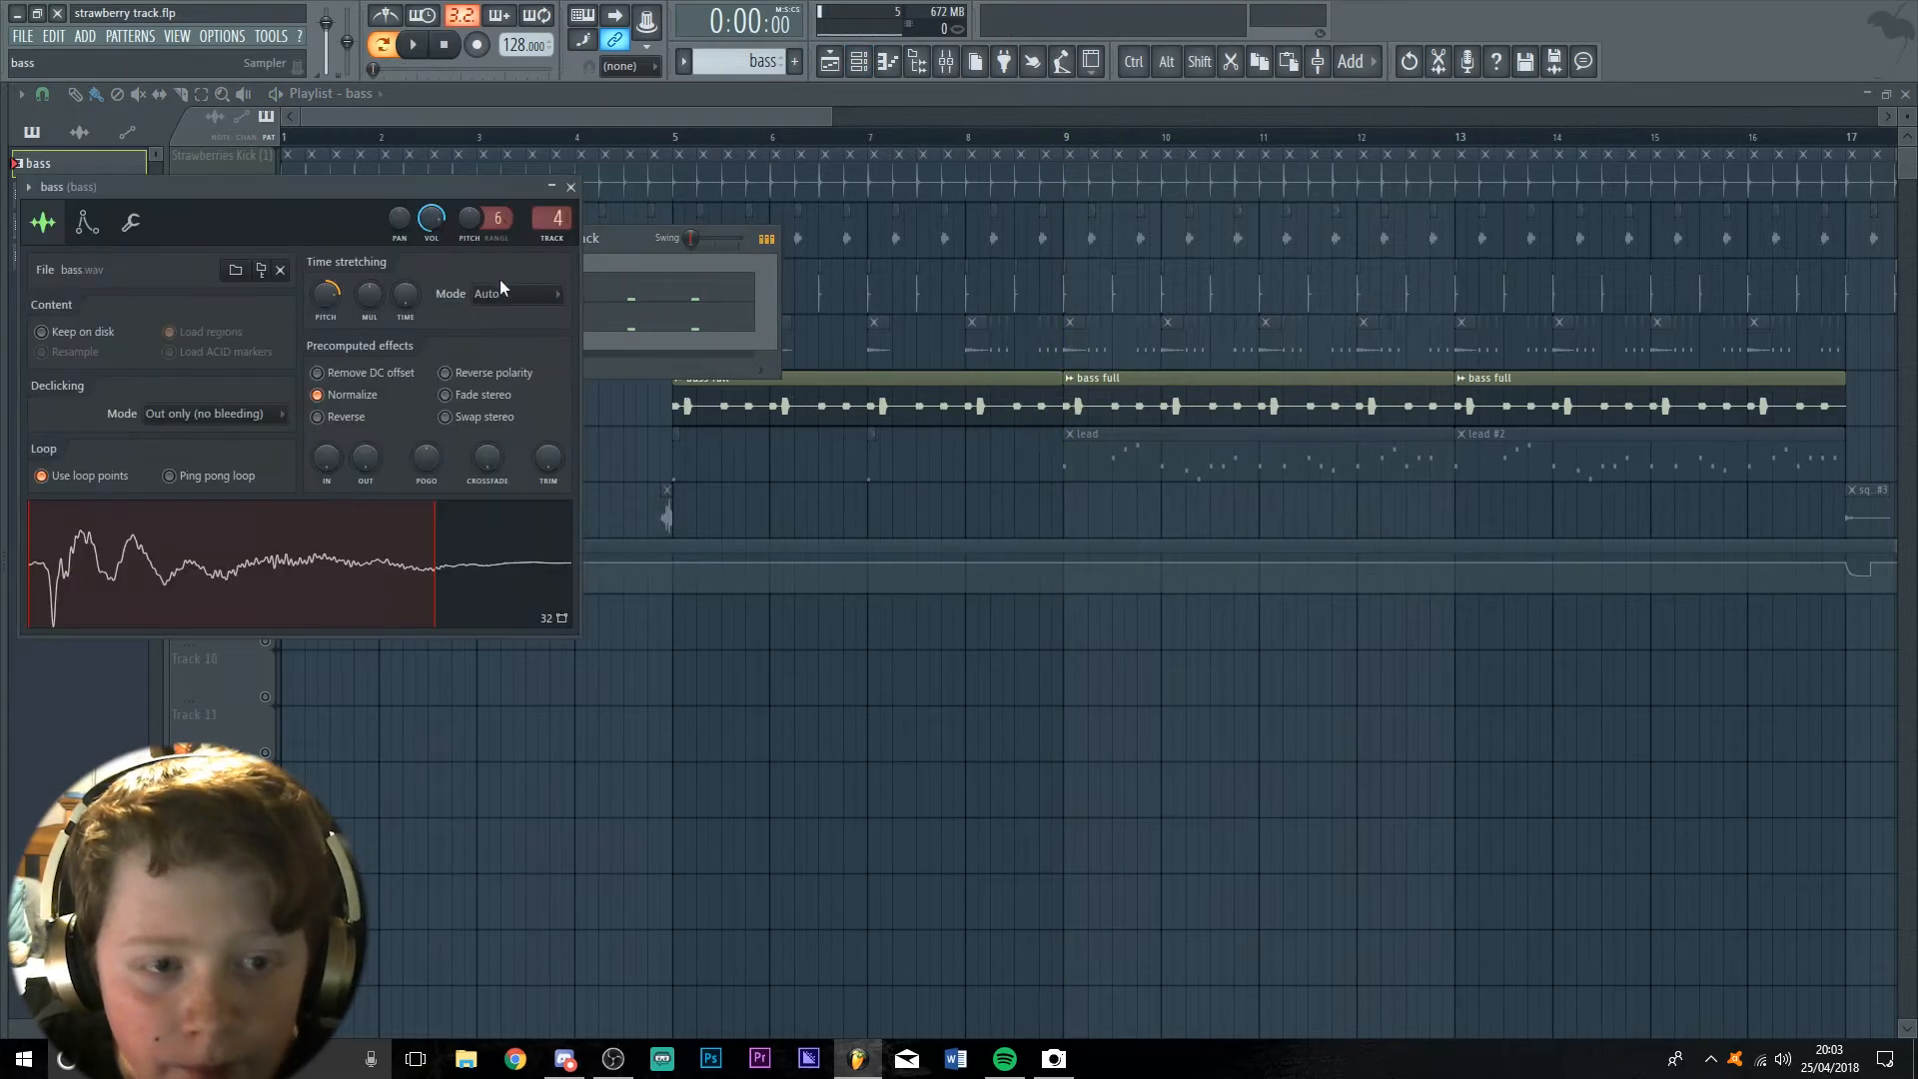
{"action": "left_click", "coordinate": [571, 188]}
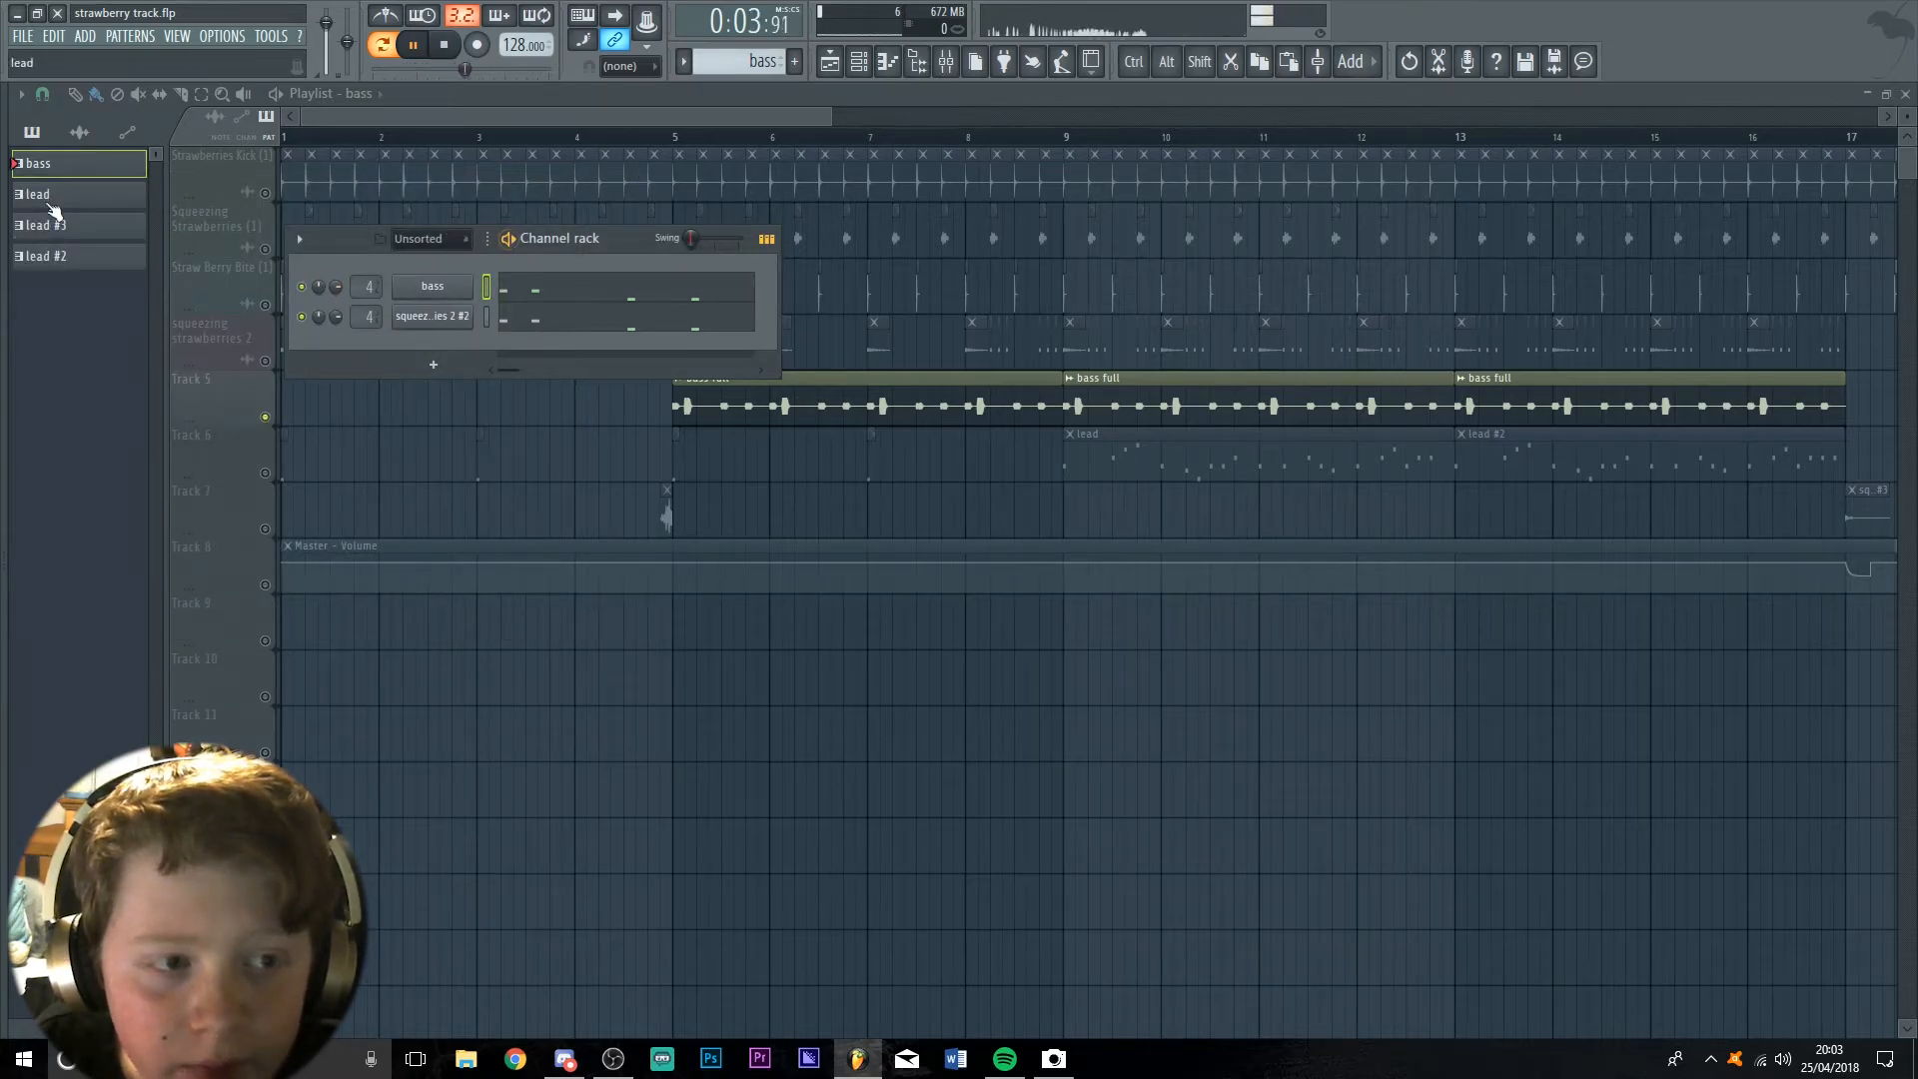
Select the lead pattern, return to song playback and move the playhead to bar 5
{"action": "left_click", "coordinate": [88, 203]}
{"action": "key", "text": "space"}
{"action": "left_click", "coordinate": [683, 138]}
{"action": "key", "text": "space"}
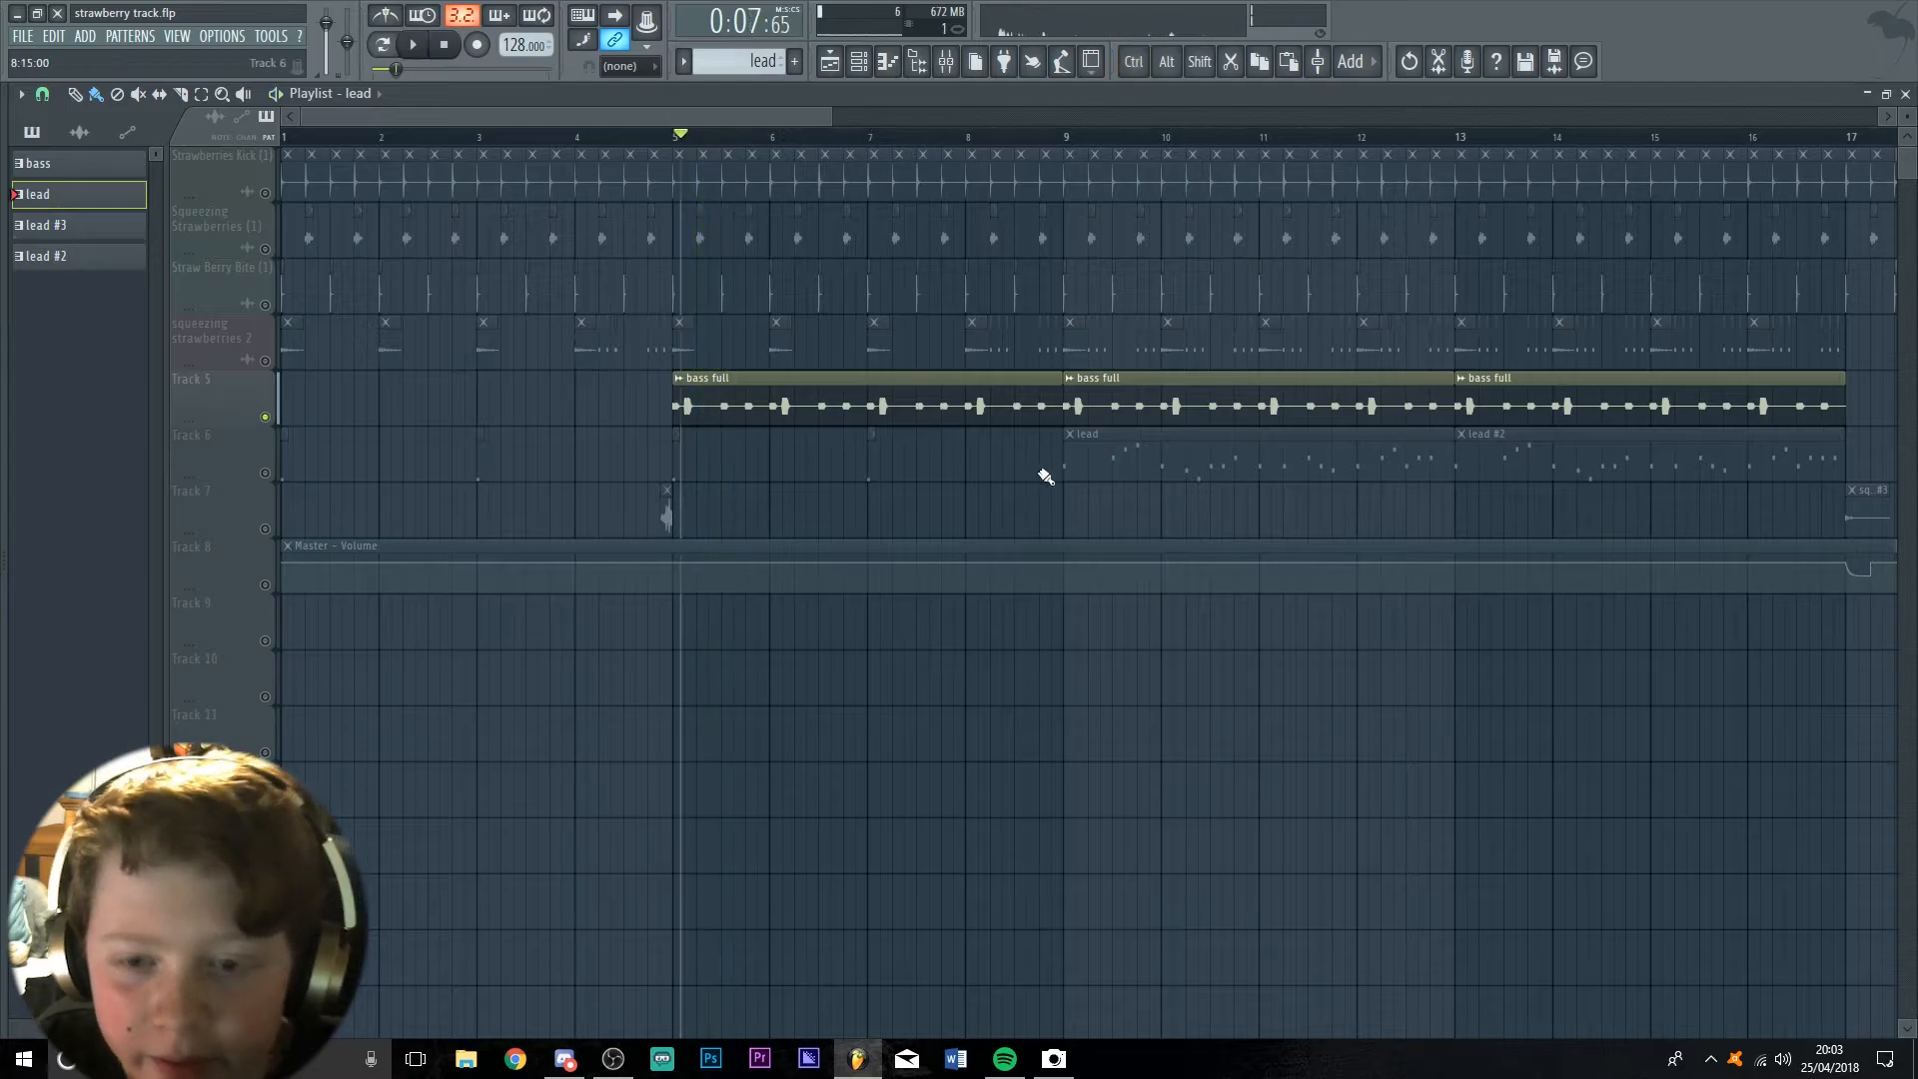
Solo Track 6 and audition the lead pattern from bar 9 of the playlist
{"action": "left_click", "coordinate": [266, 474], "text": "ctrl"}
{"action": "left_click", "coordinate": [1069, 138]}
{"action": "key", "text": "space"}
{"action": "key", "text": "space"}
{"action": "key", "text": "space"}
{"action": "key", "text": "space"}
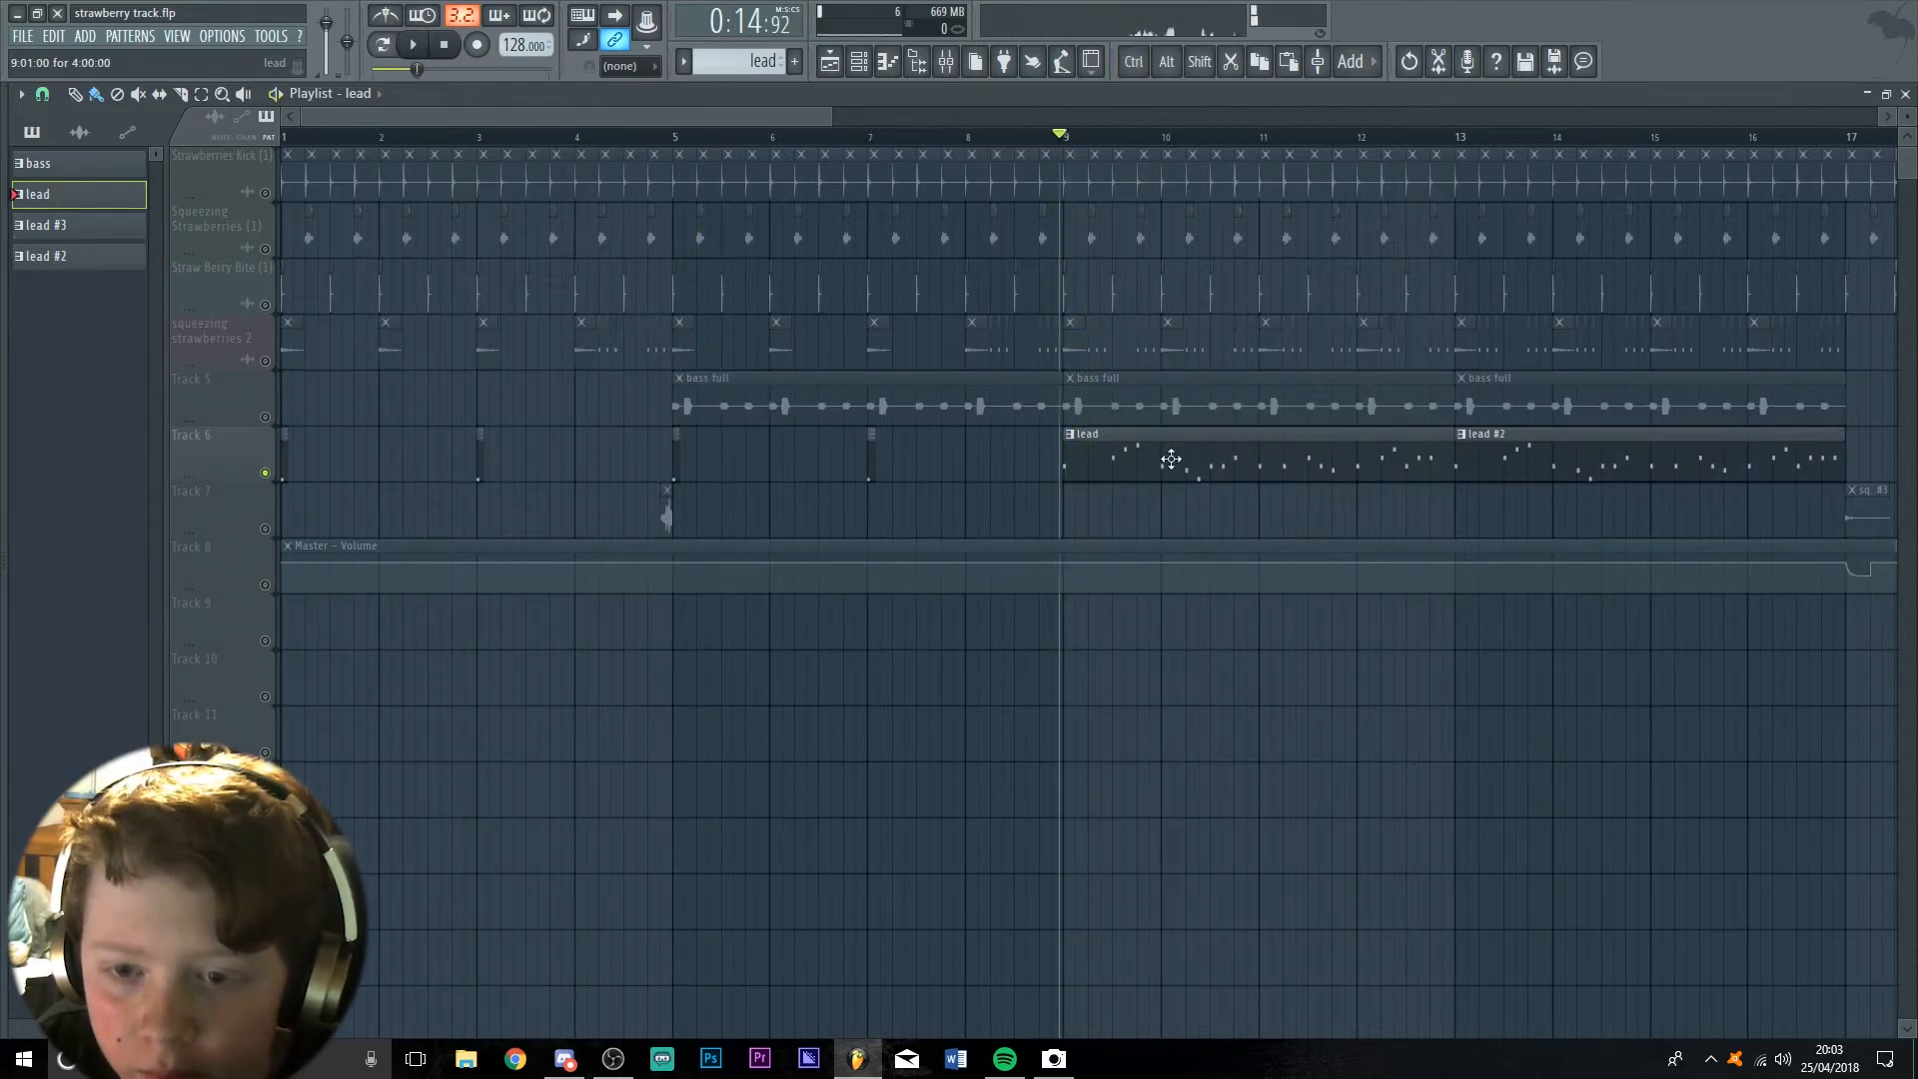
Open the lead pattern in the piano roll, follow its notes during playback, close the piano roll and stop
{"action": "double_click", "coordinate": [1169, 459]}
{"action": "key", "text": "space"}
{"action": "scroll", "coordinate": [236, 386], "scroll_direction": "up", "scroll_amount": 7}
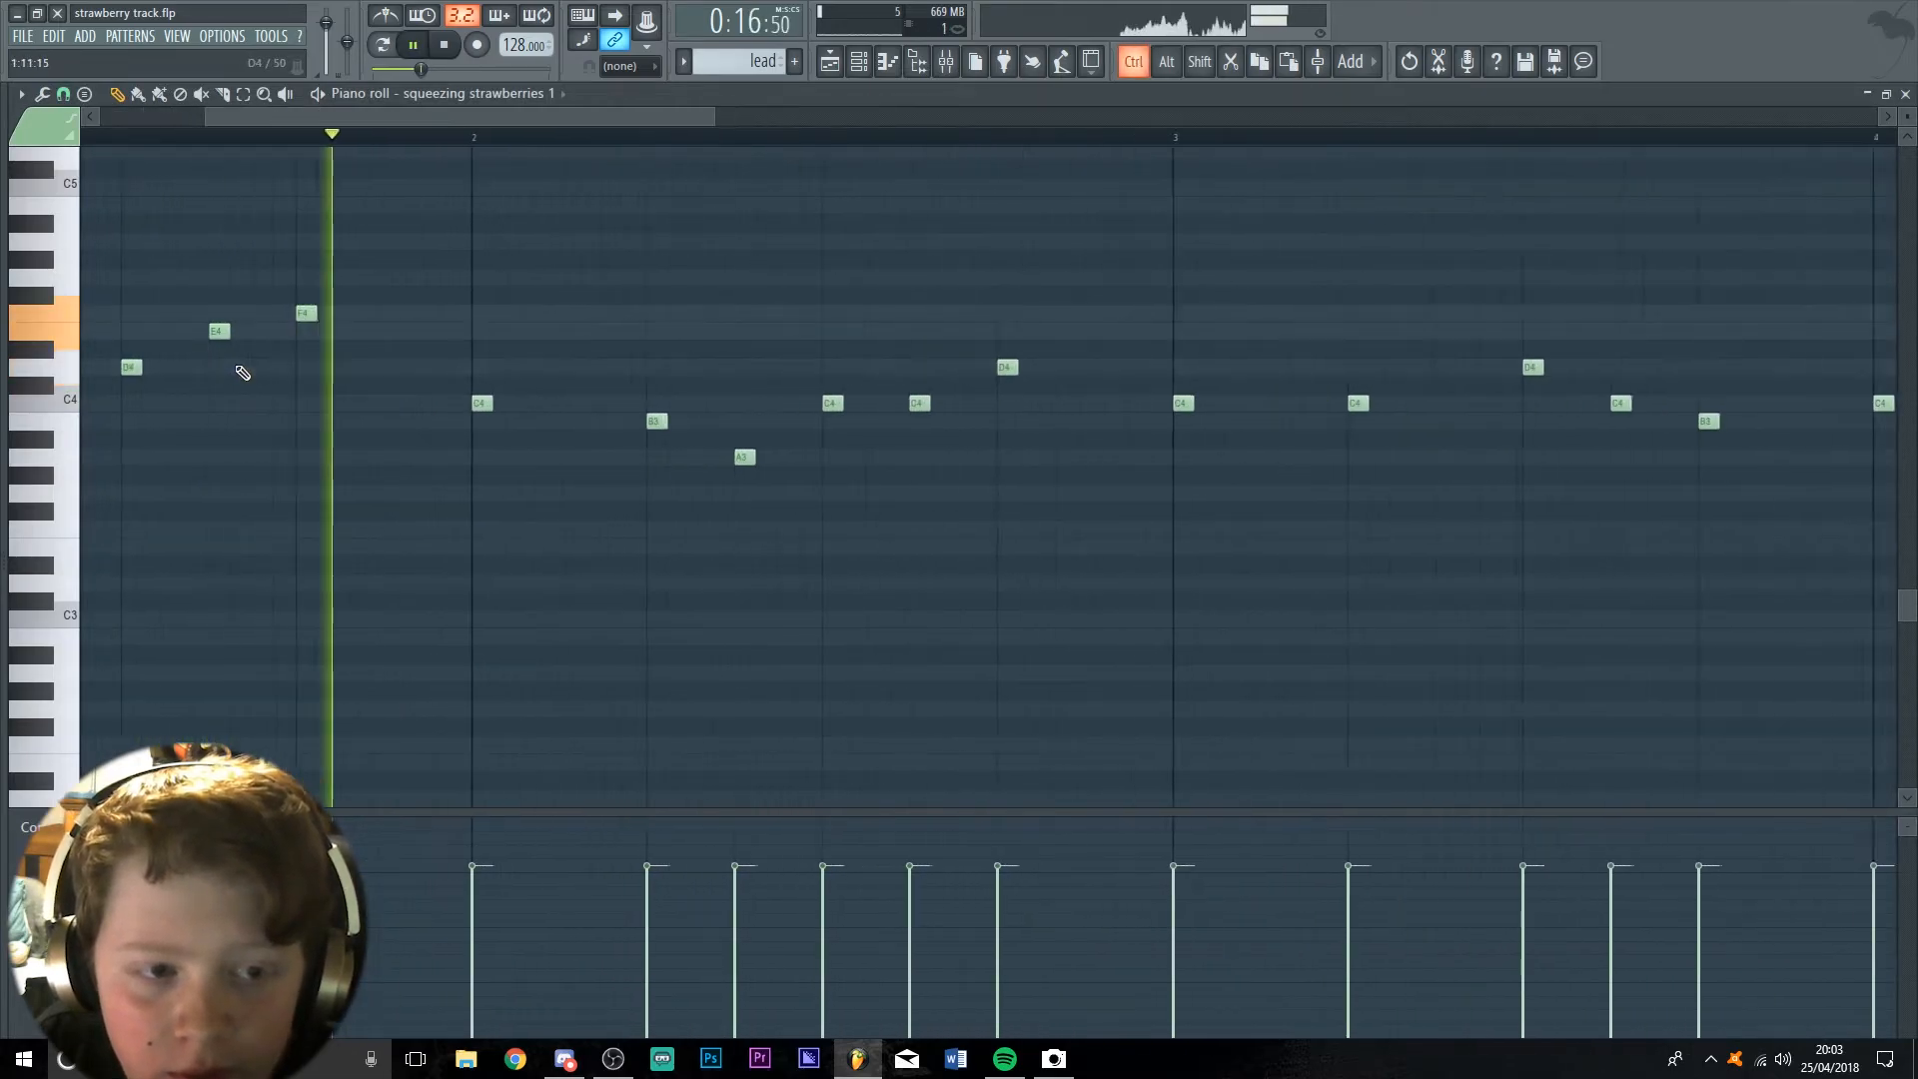
{"action": "scroll", "coordinate": [1070, 475], "scroll_direction": "down", "scroll_amount": 2}
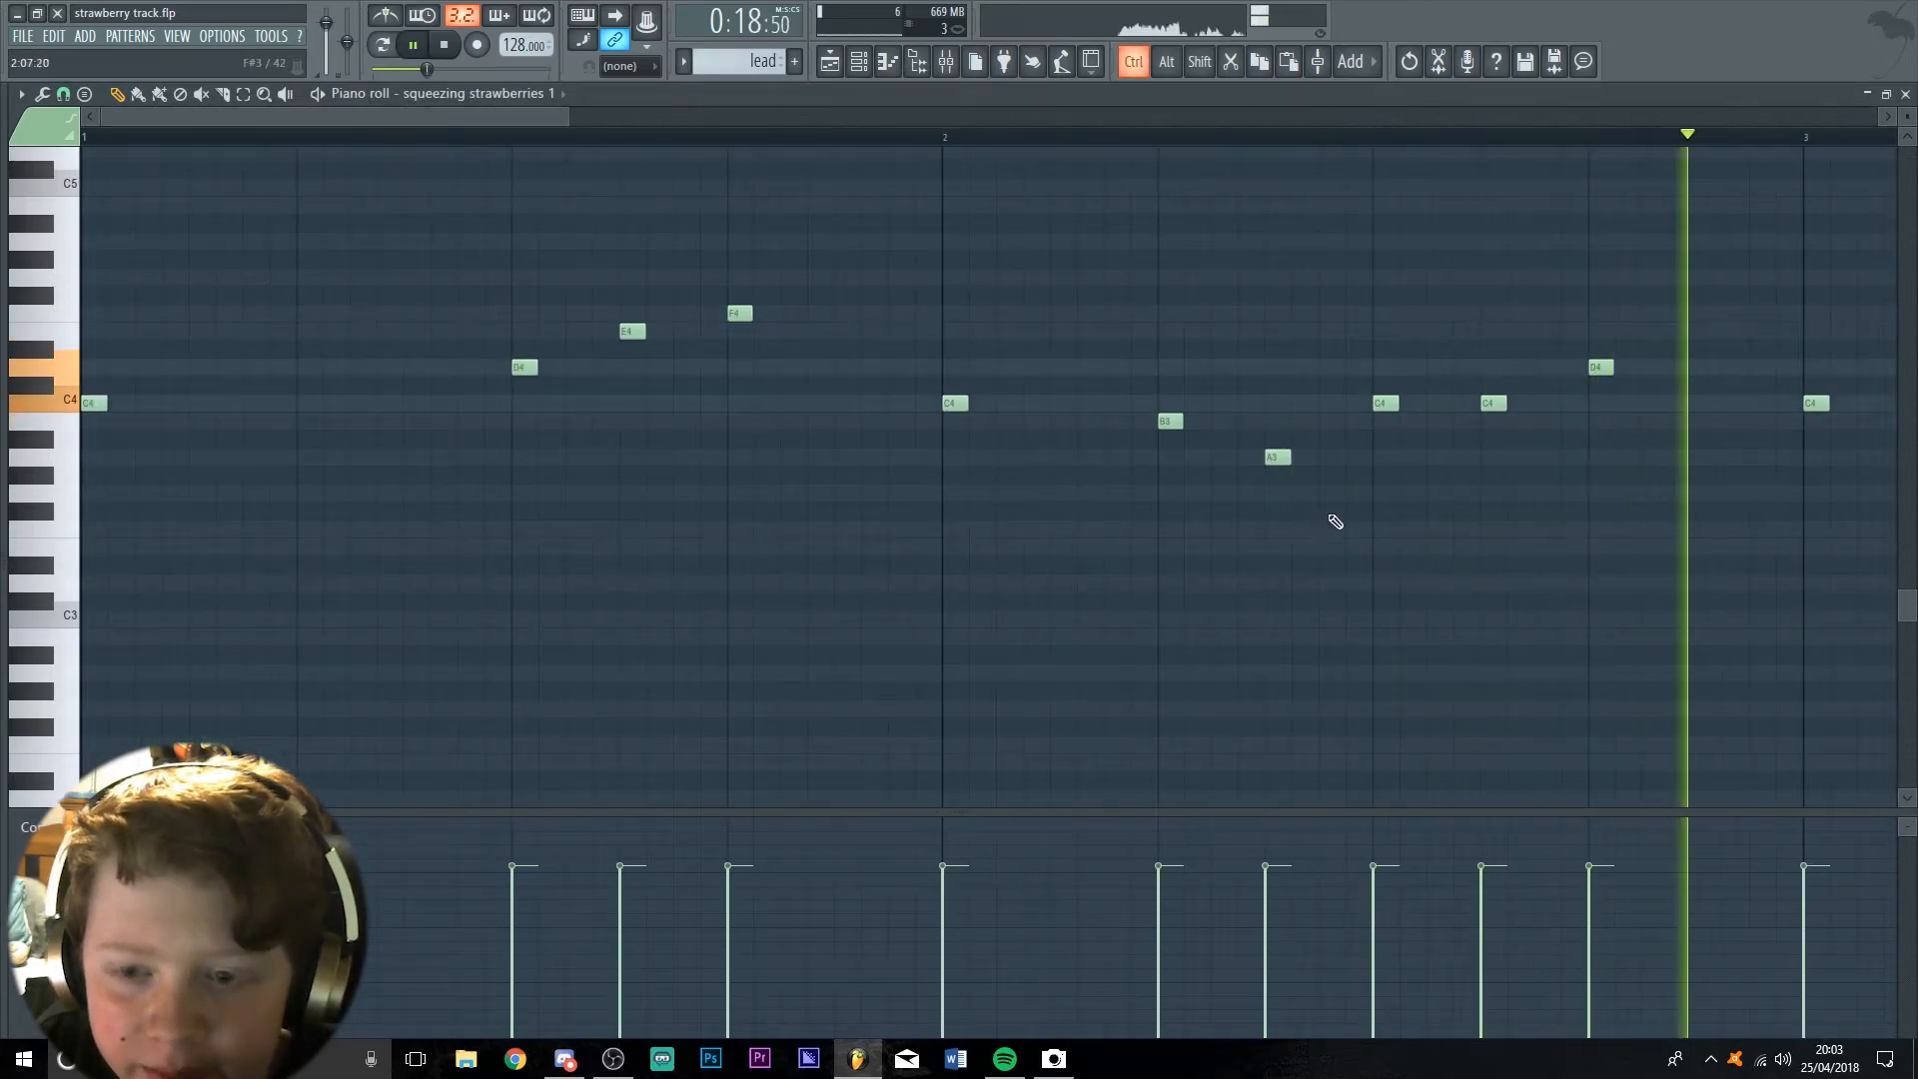
{"action": "scroll", "coordinate": [1469, 531], "scroll_direction": "down", "scroll_amount": 1}
{"action": "scroll", "coordinate": [1471, 531], "scroll_direction": "down", "scroll_amount": 1}
{"action": "scroll", "coordinate": [1400, 462], "scroll_direction": "down", "scroll_amount": 1}
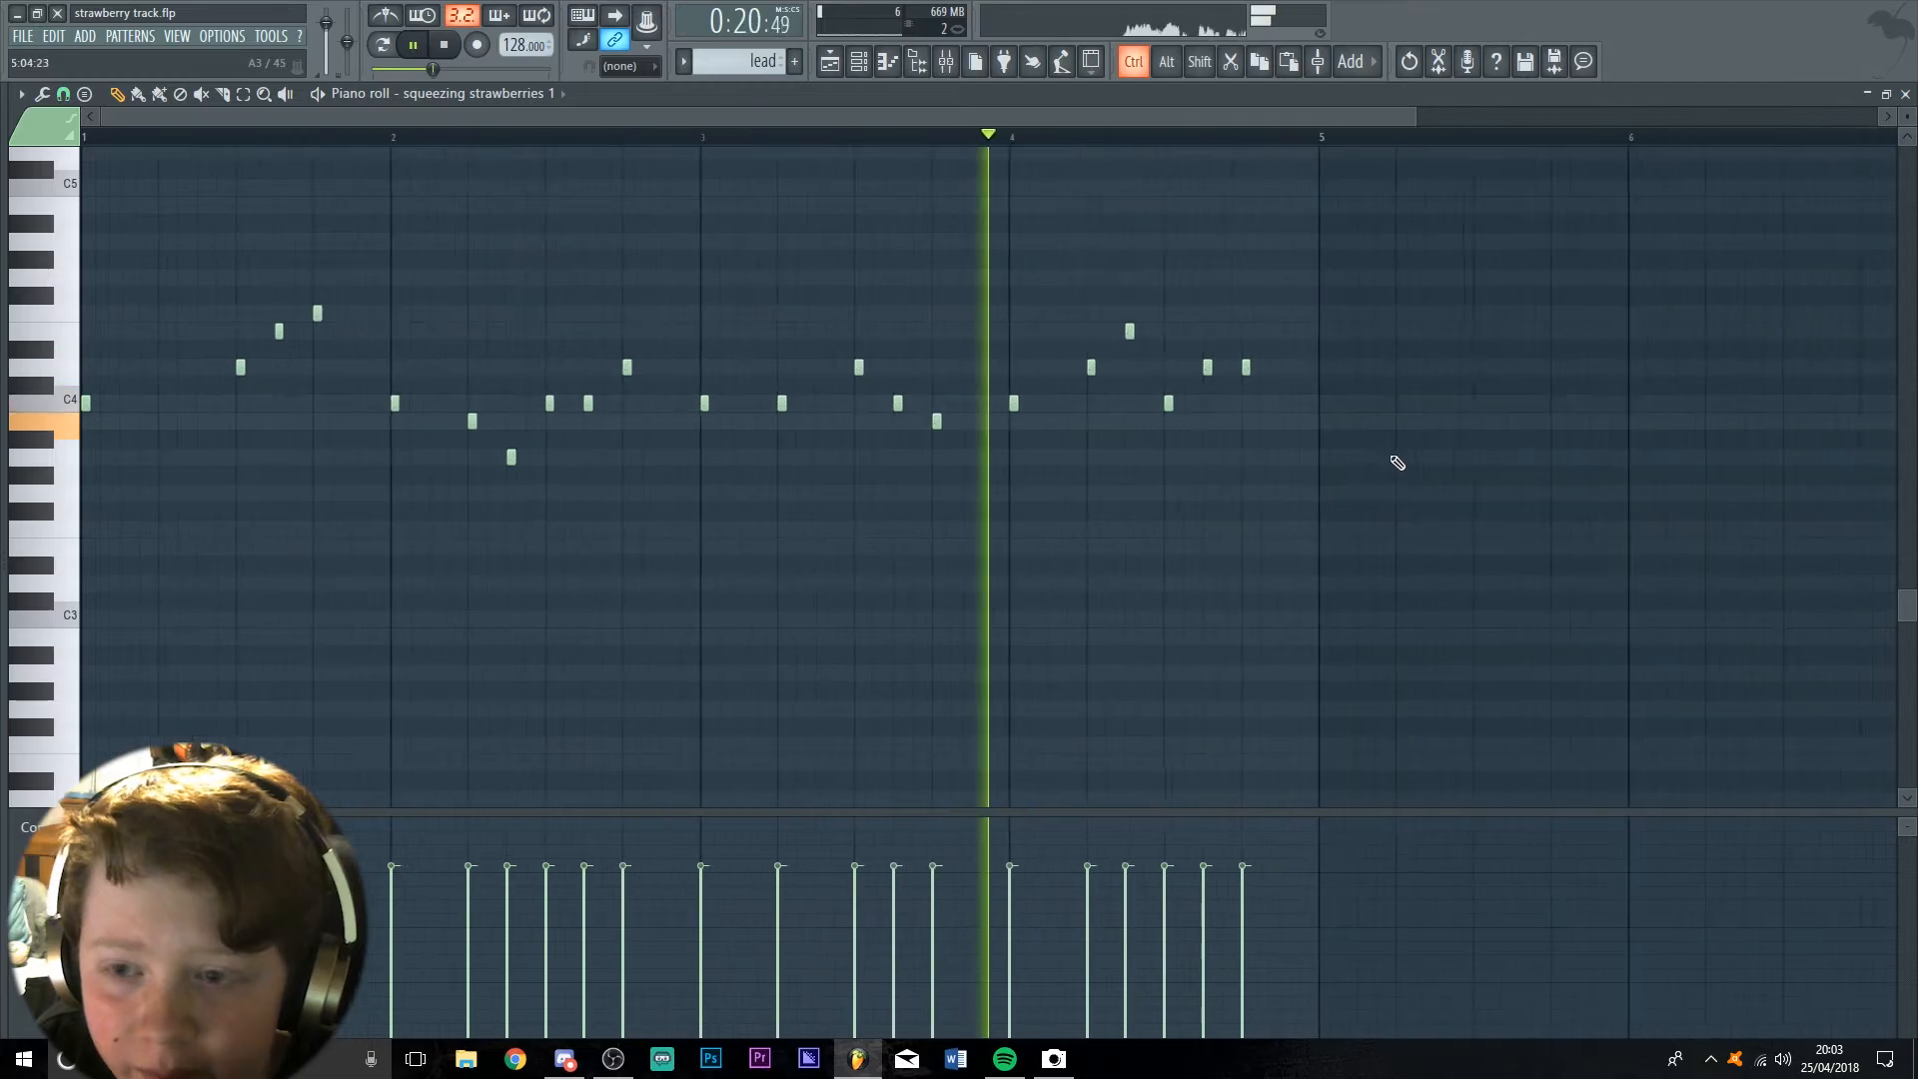
{"action": "scroll", "coordinate": [1380, 451], "scroll_direction": "up", "scroll_amount": 3}
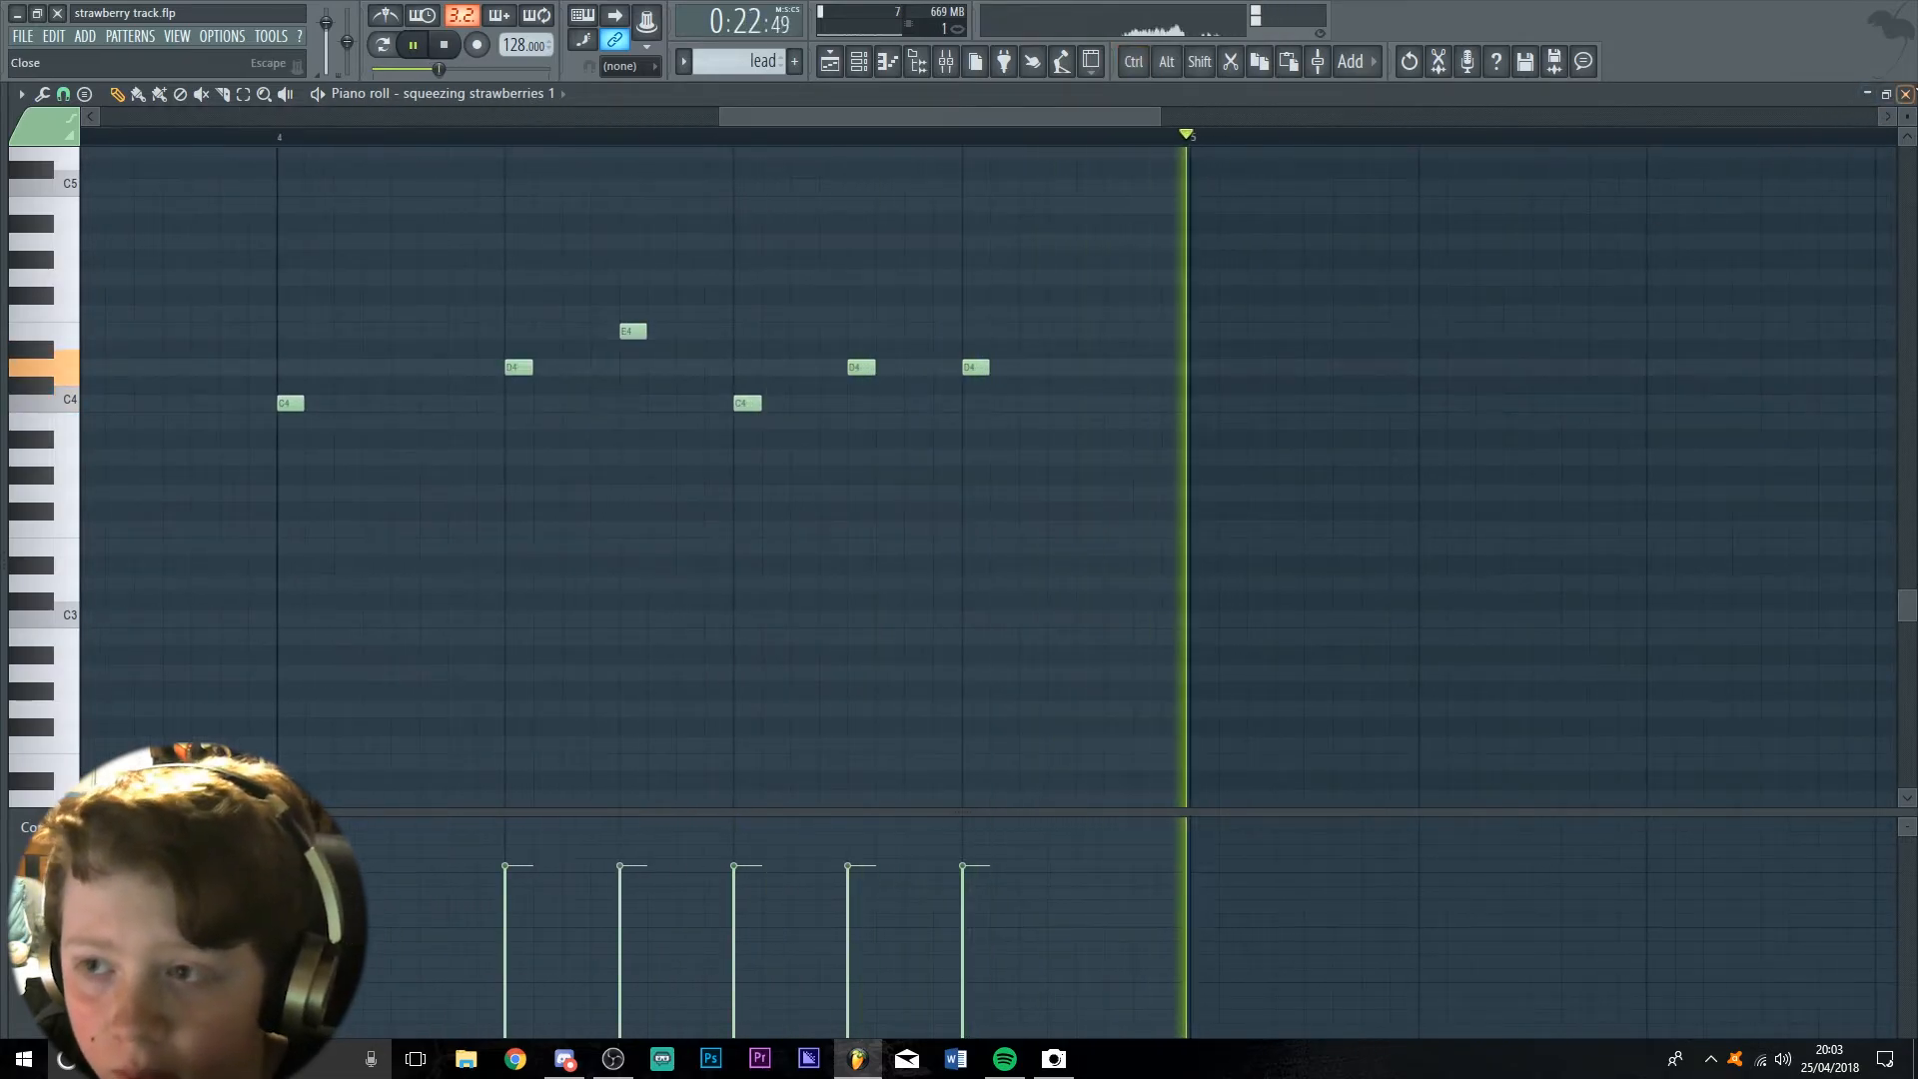
{"action": "left_click", "coordinate": [1905, 94]}
{"action": "key", "text": "space"}
Play the soloed Track 6 from just before lead #2 at bar 13, skip past bar 16, stop and return to just after bar 10
{"action": "scroll", "coordinate": [1609, 535], "scroll_direction": "up", "scroll_amount": 3}
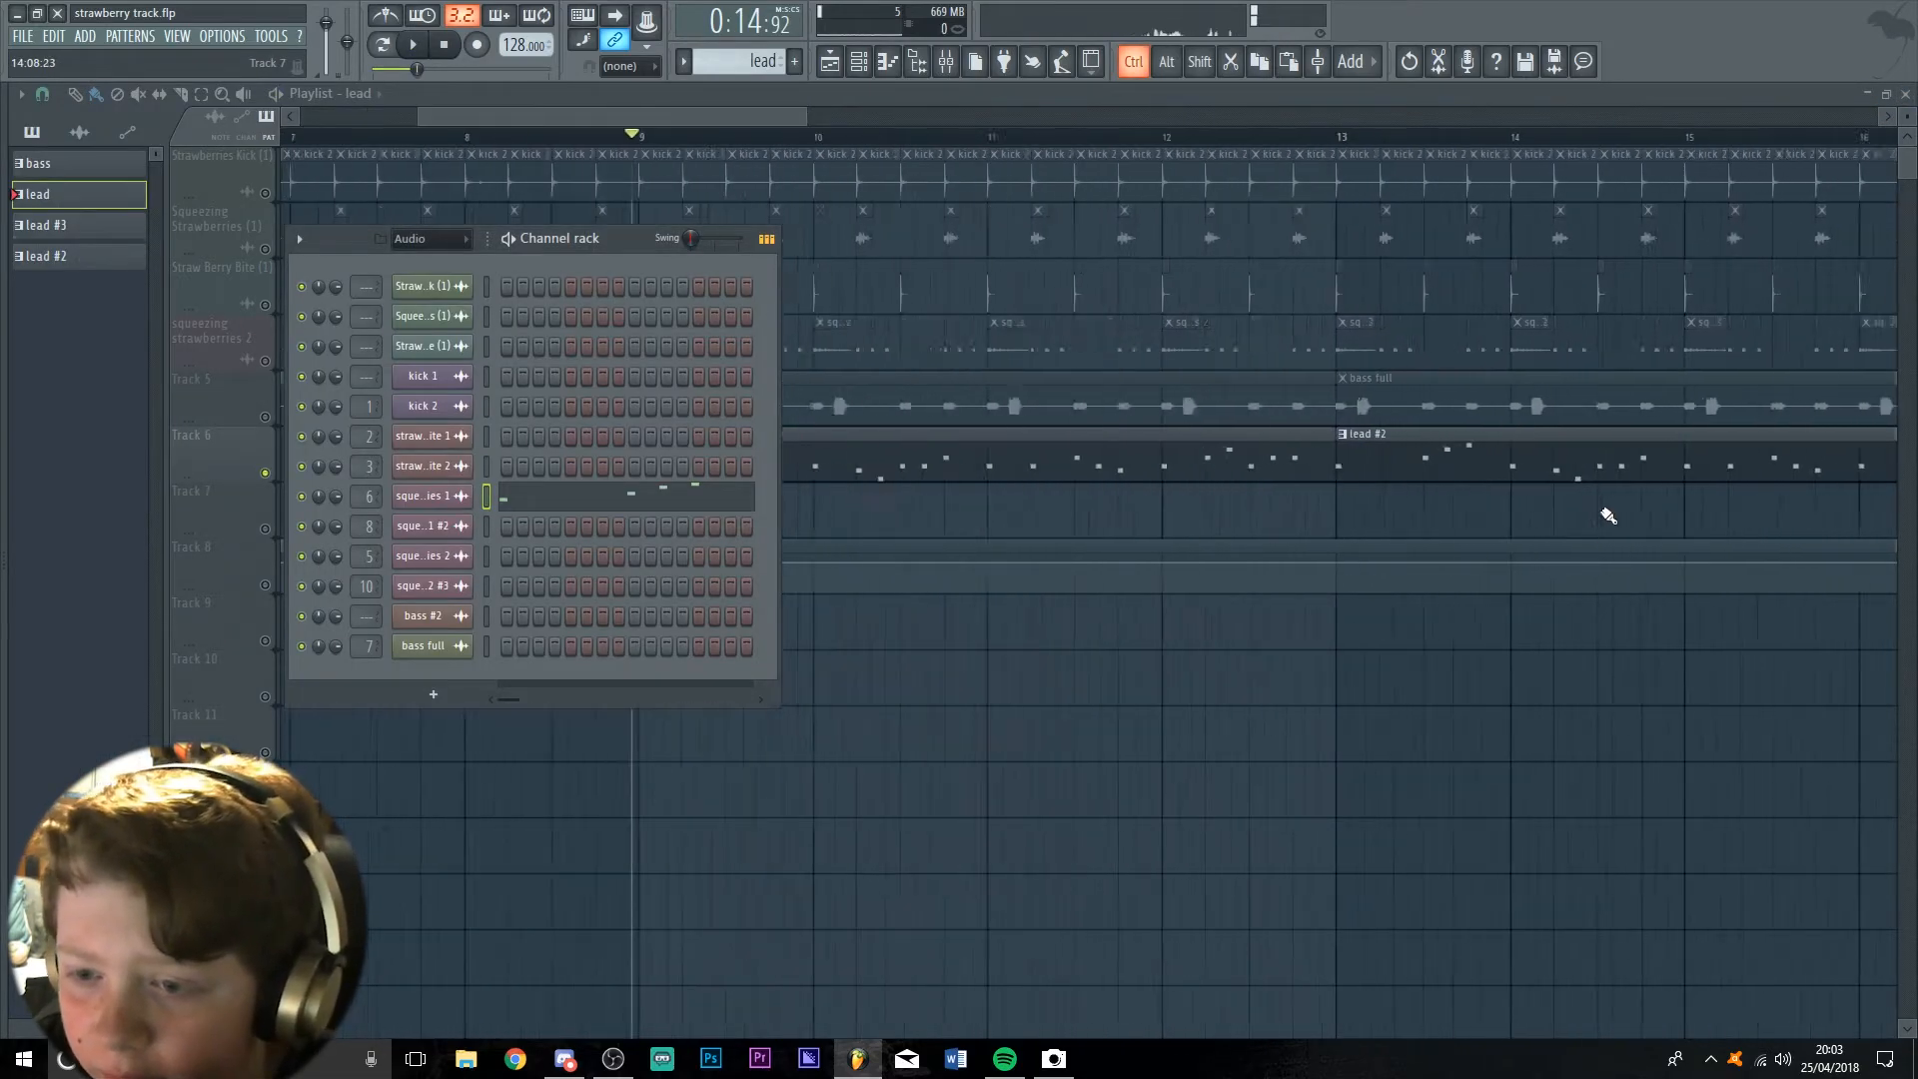
{"action": "scroll", "coordinate": [1604, 513], "scroll_direction": "down", "scroll_amount": 3}
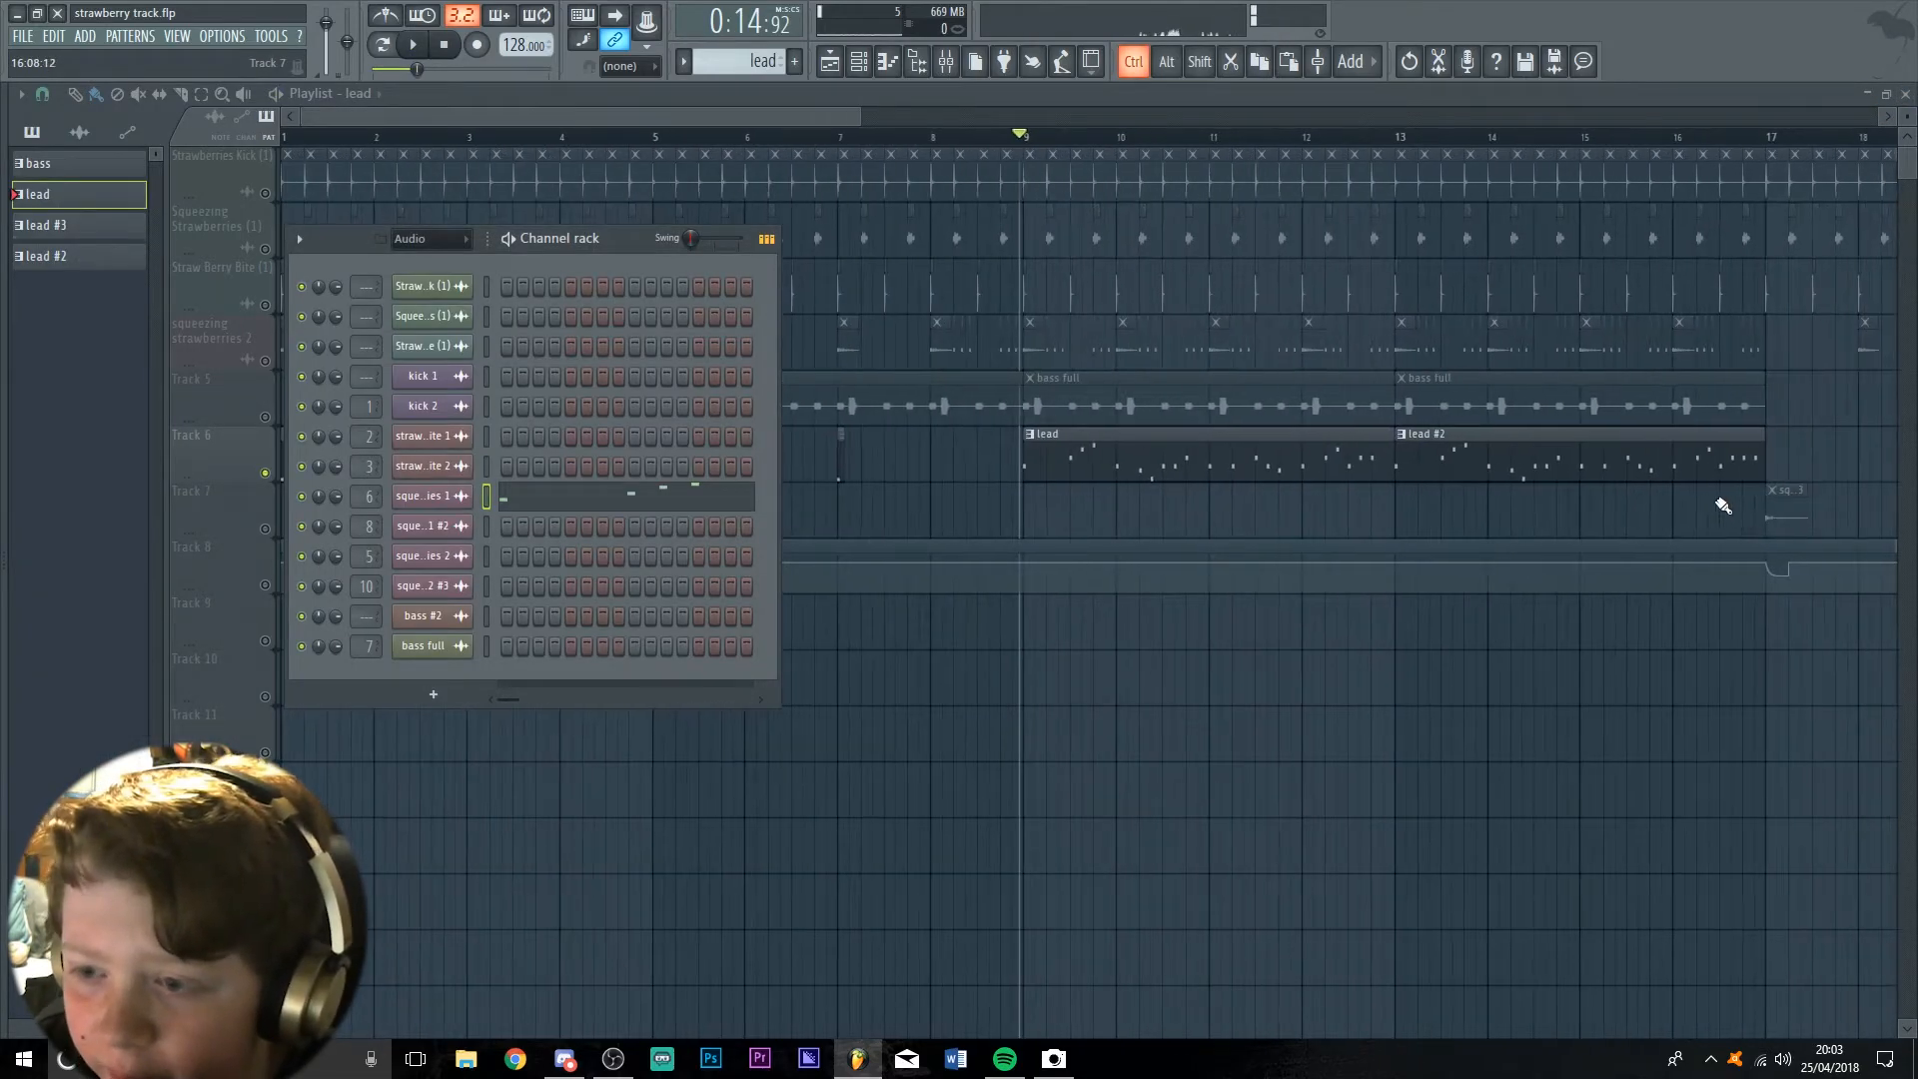
{"action": "left_click", "coordinate": [1353, 140]}
{"action": "key", "text": "space"}
{"action": "left_click", "coordinate": [1729, 142]}
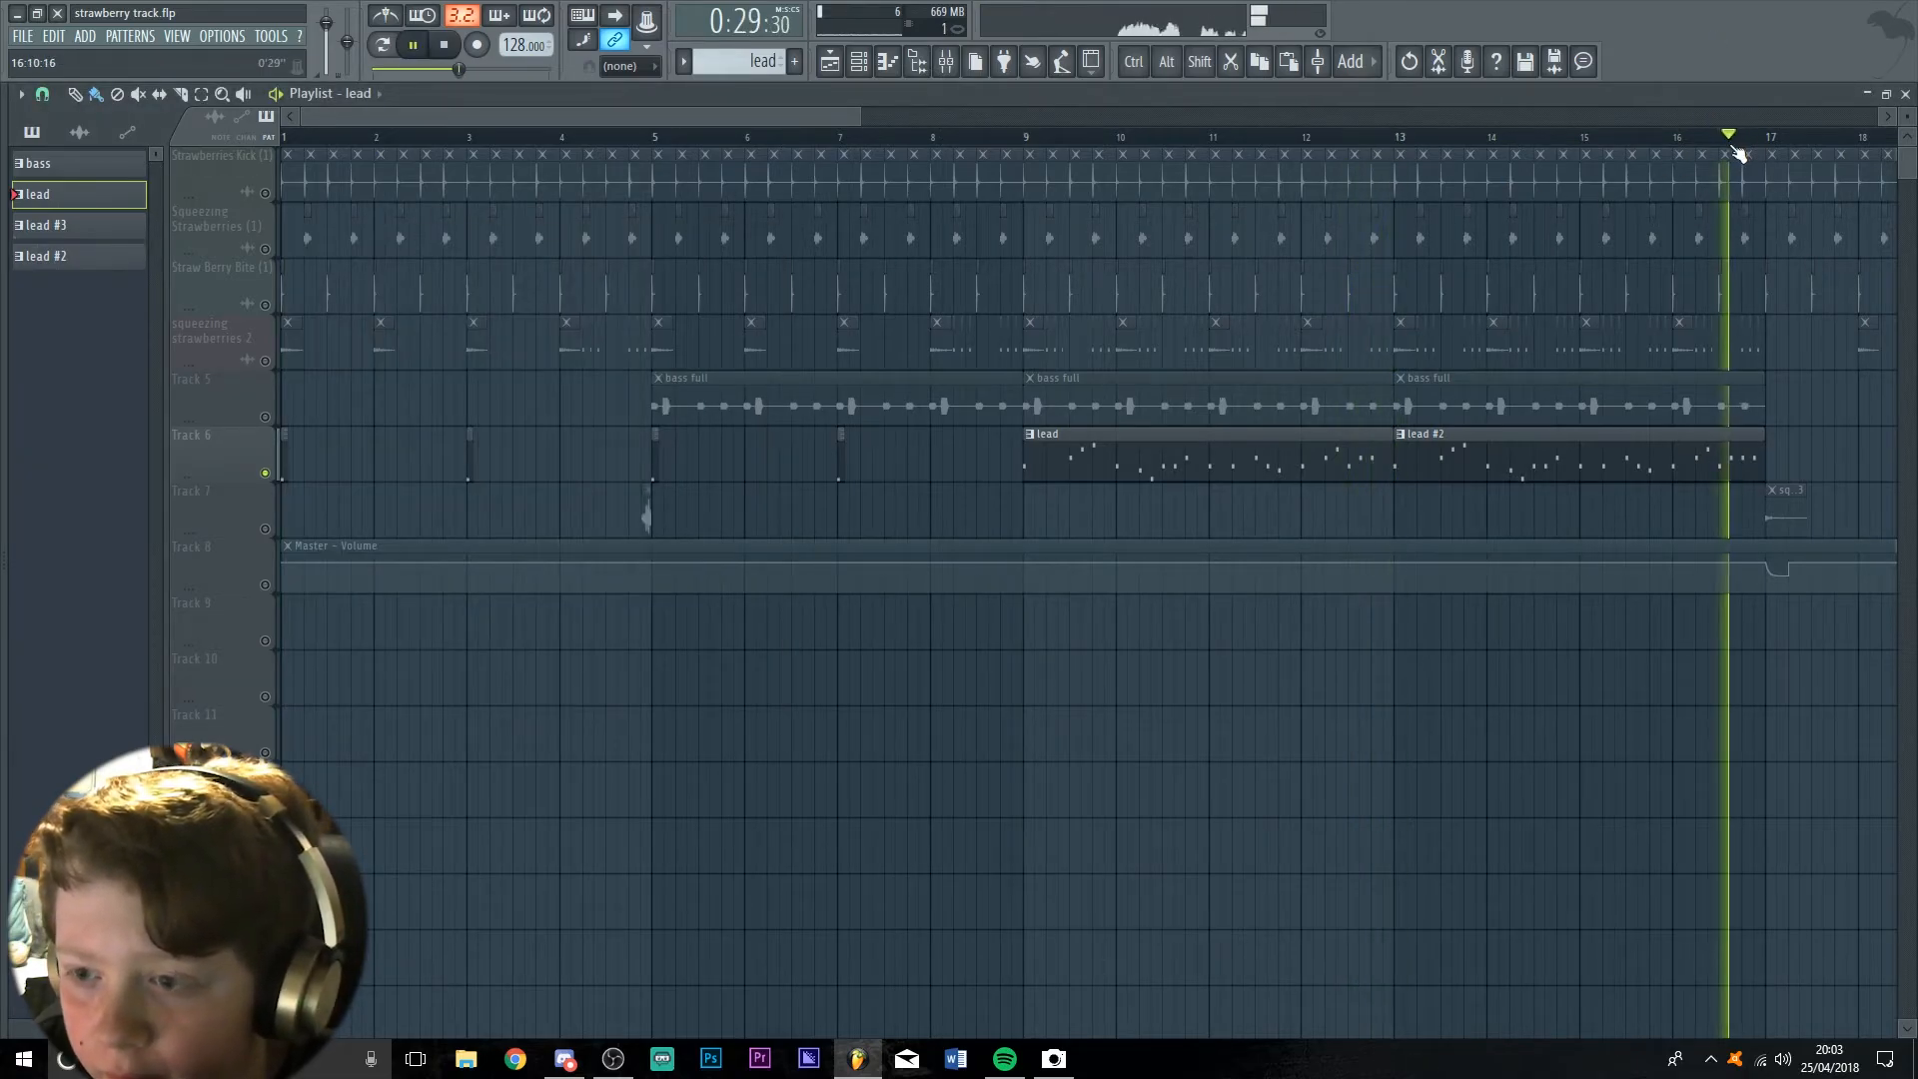
{"action": "key", "text": "ctrl+a"}
{"action": "key", "text": "space"}
{"action": "left_click", "coordinate": [1407, 637]}
{"action": "right_click", "coordinate": [1444, 629]}
{"action": "left_click", "coordinate": [1152, 138]}
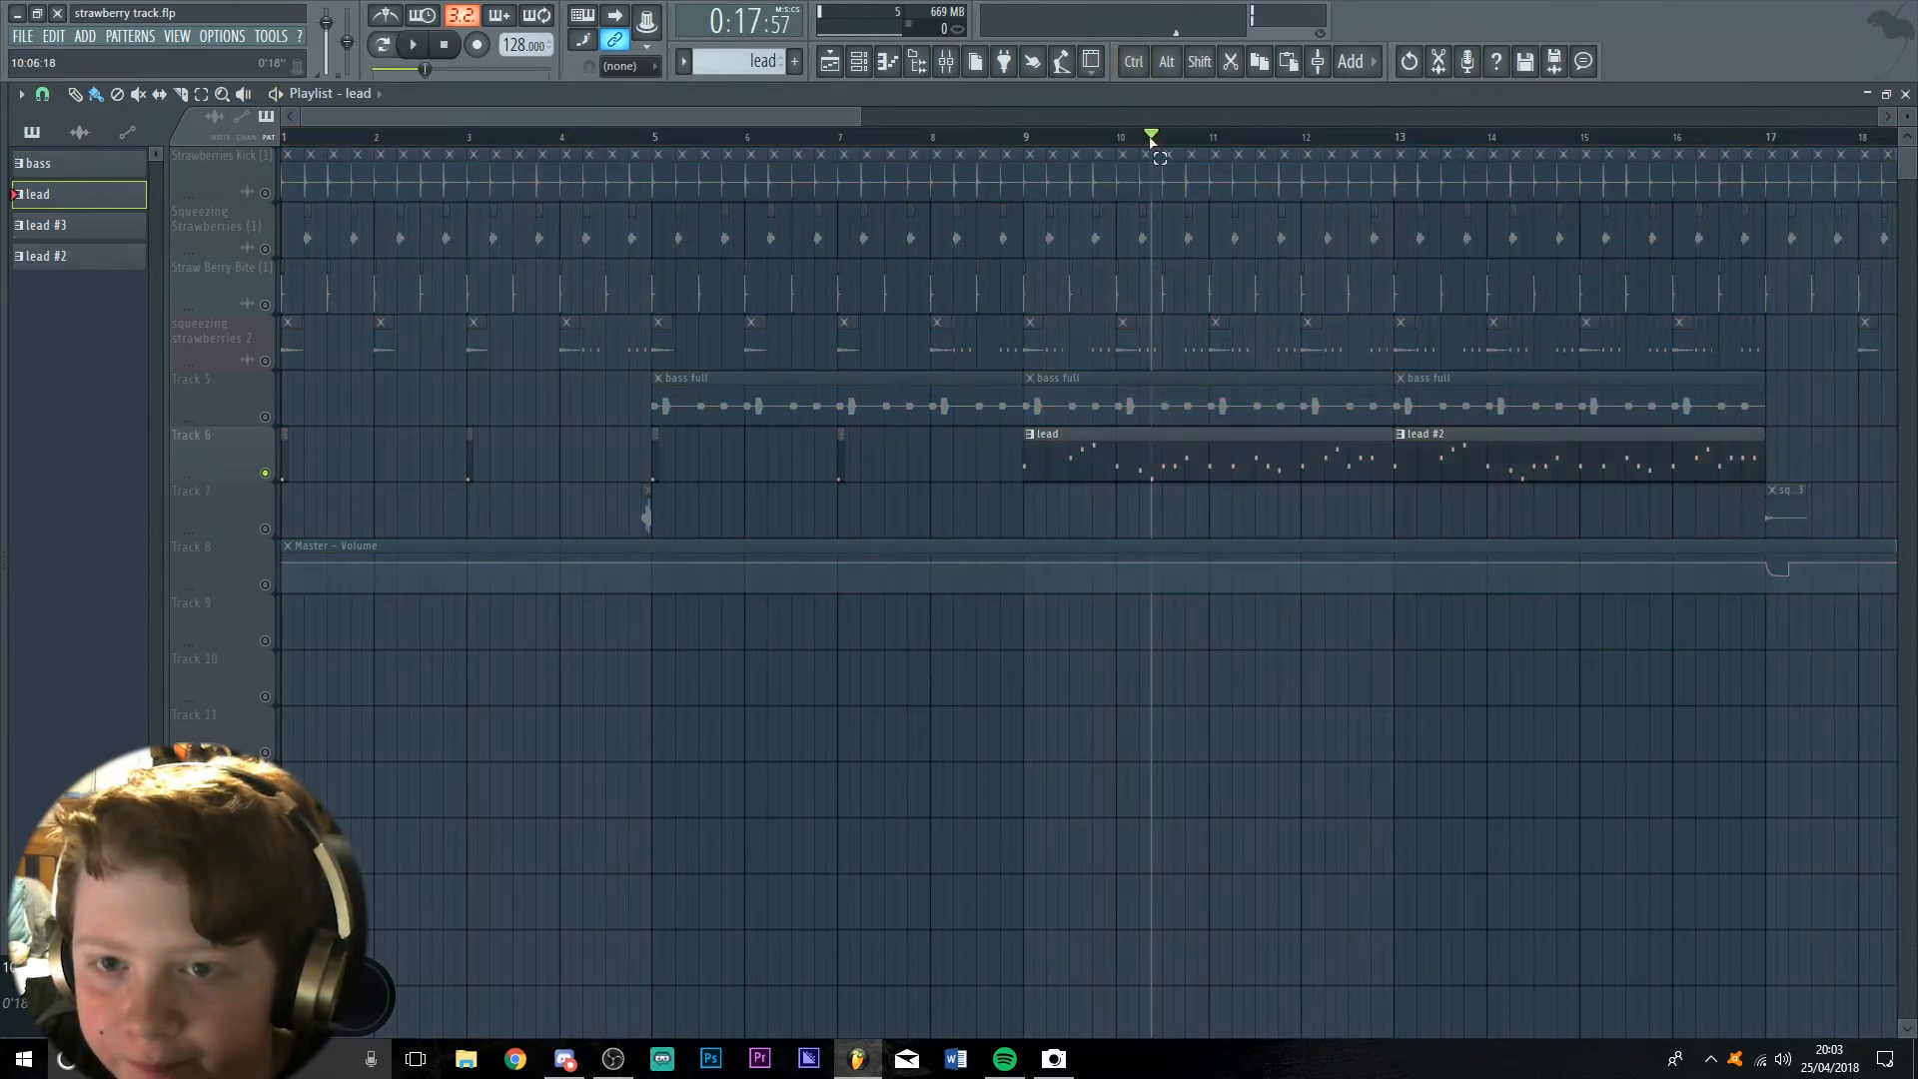
Unsolo Track 6 to enable all tracks, and play the full arrangement from just after bar 16
{"action": "scroll", "coordinate": [1291, 492], "scroll_direction": "down", "scroll_amount": 2}
{"action": "scroll", "coordinate": [1288, 480], "scroll_direction": "down", "scroll_amount": 2}
{"action": "left_click", "coordinate": [266, 531], "text": "ctrl"}
{"action": "left_click", "coordinate": [266, 474], "text": "ctrl"}
{"action": "left_click", "coordinate": [266, 474], "text": "ctrl"}
{"action": "key", "text": "space"}
{"action": "left_click", "coordinate": [813, 137]}
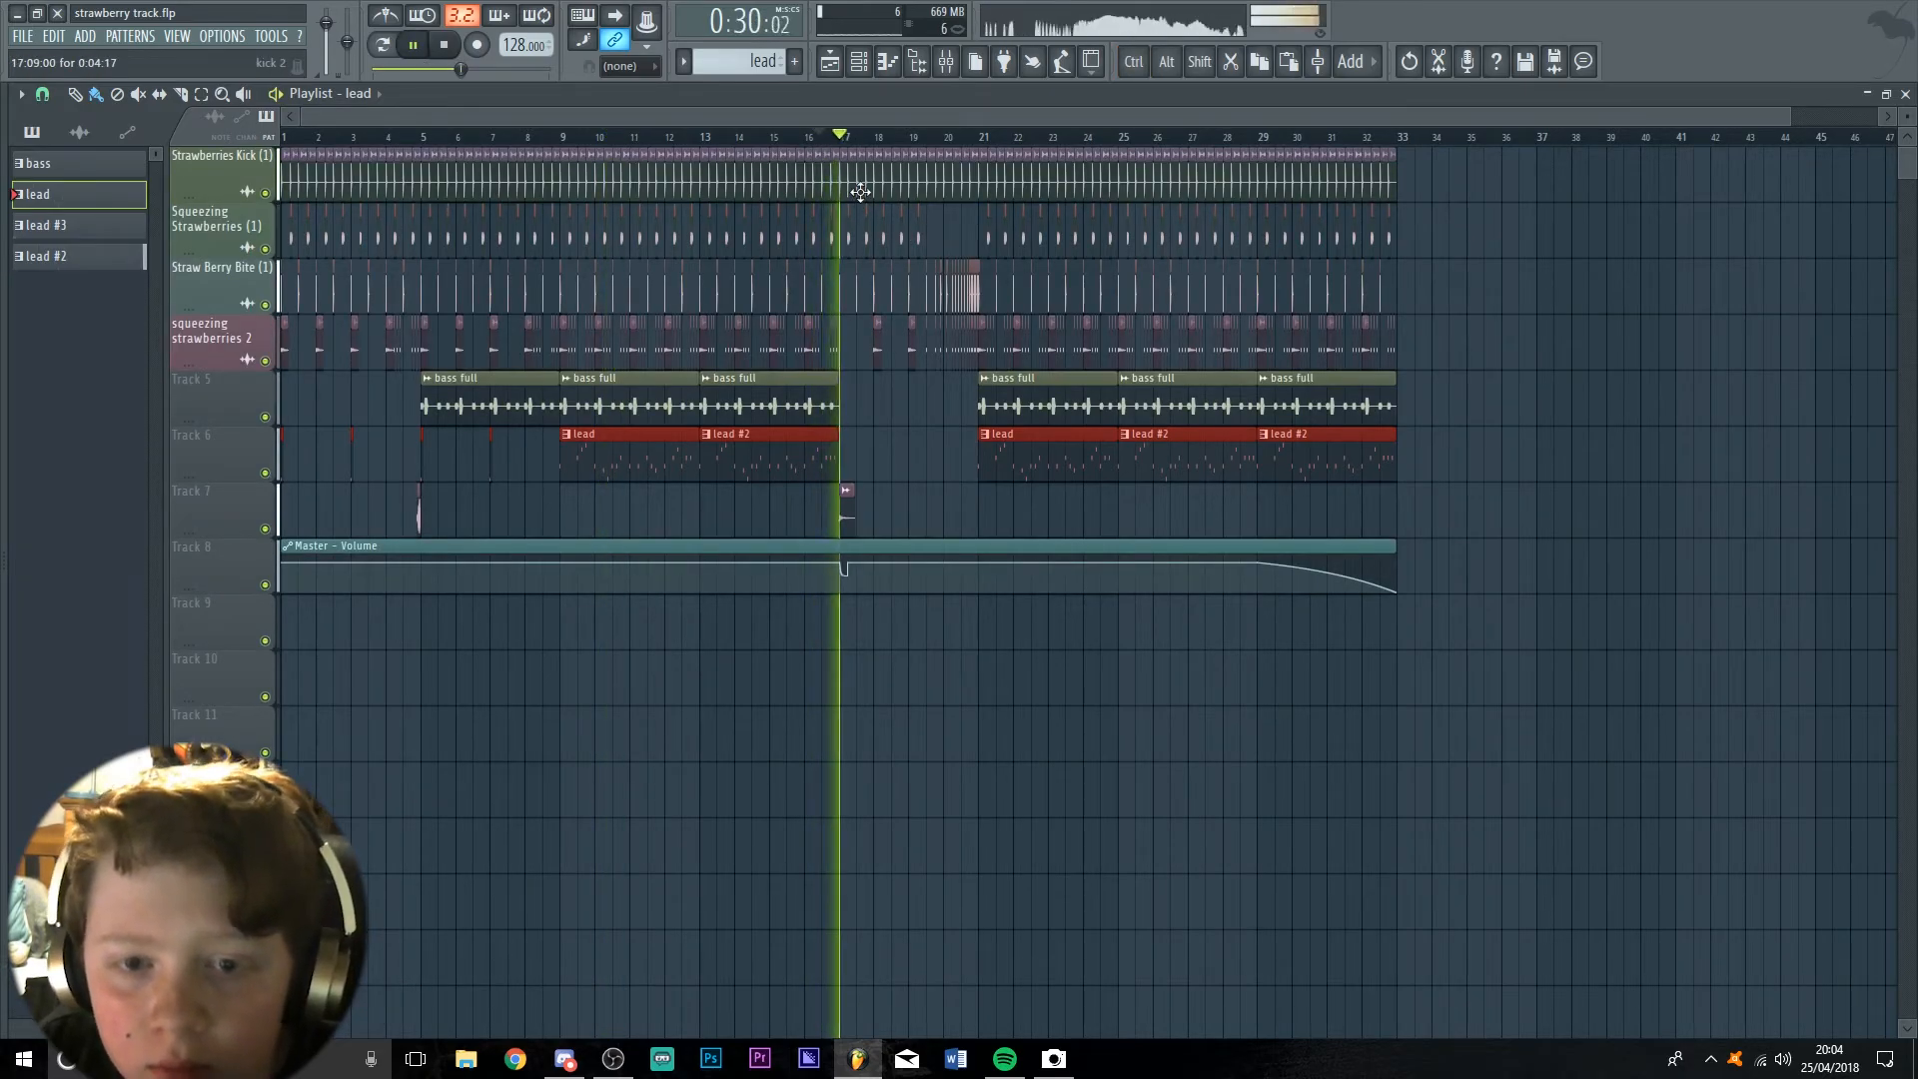
{"action": "scroll", "coordinate": [954, 294], "scroll_direction": "up", "scroll_amount": 5}
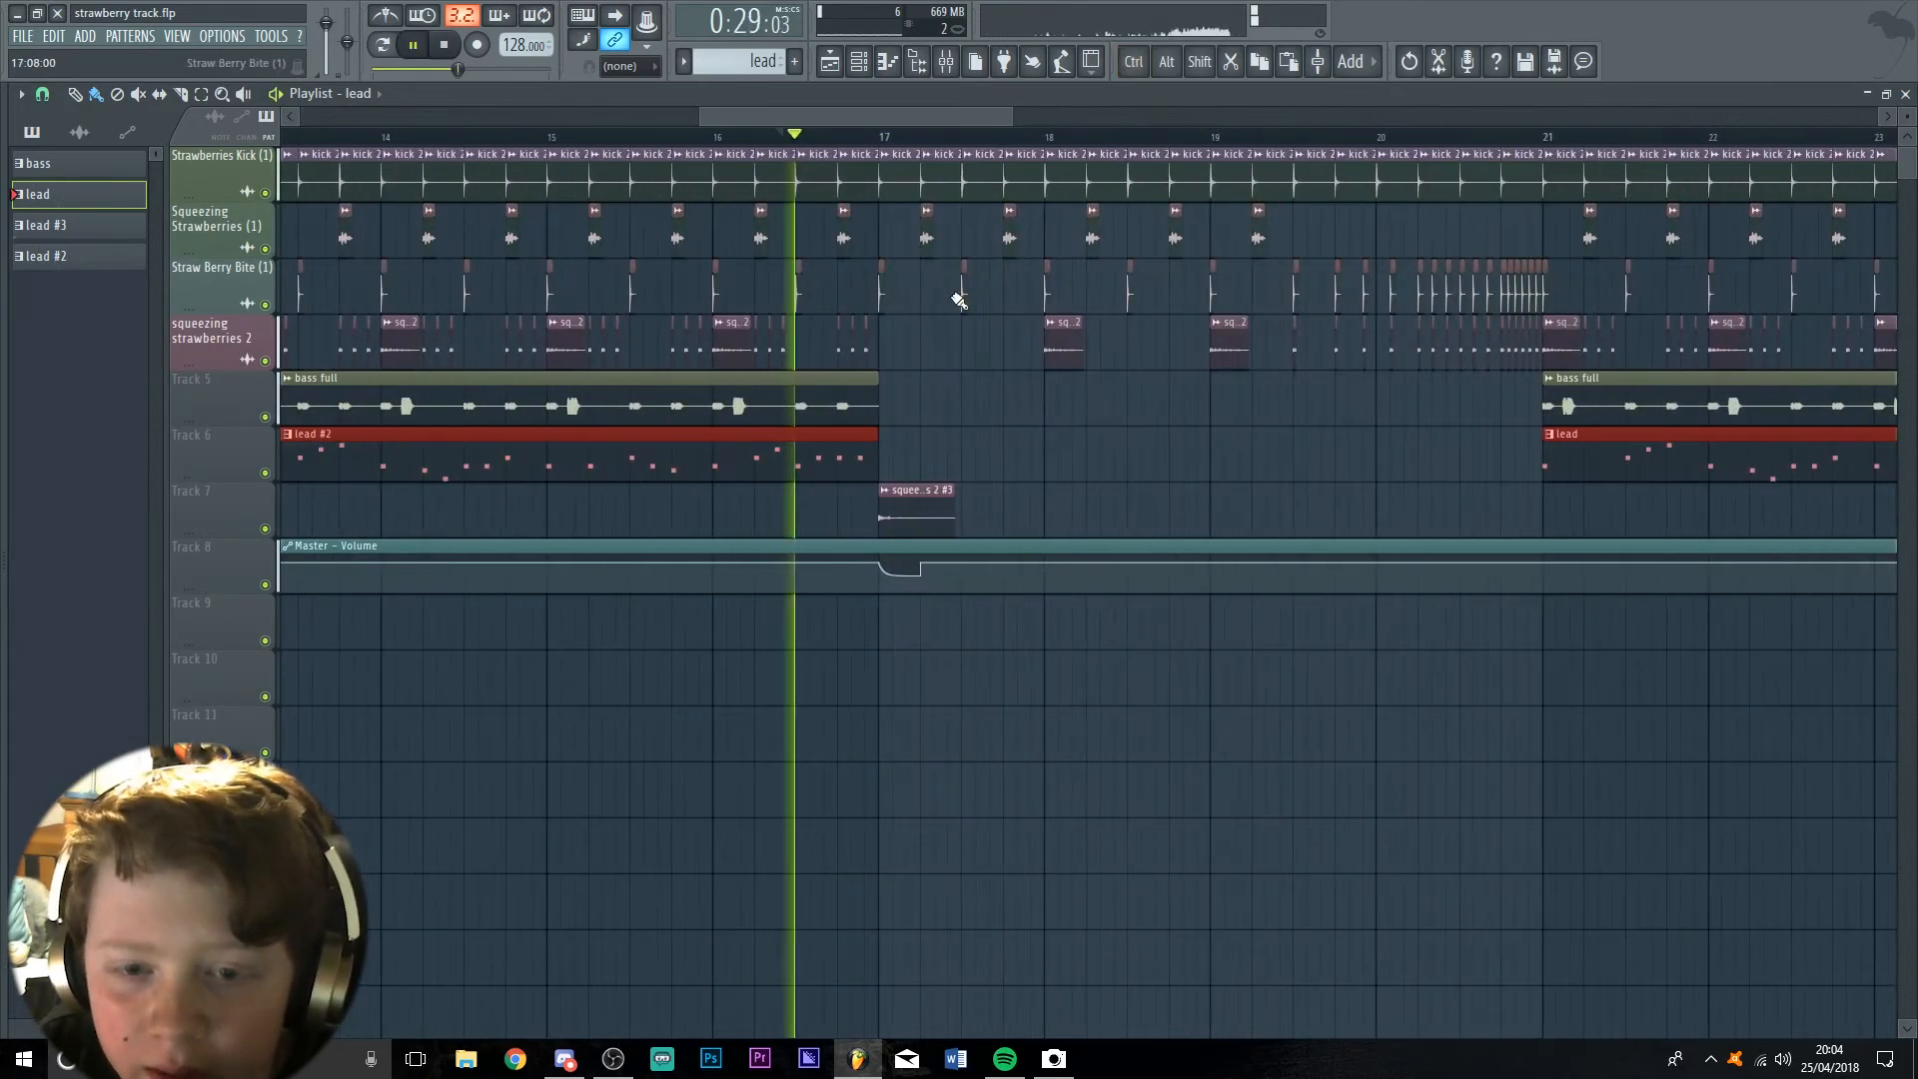
Stop playback and open the channel settings of the squeezing strawberries 2 #3 clip at bar 17 on Track 7
{"action": "key", "text": "space"}
{"action": "left_click", "coordinate": [886, 509]}
{"action": "left_click", "coordinate": [886, 496]}
{"action": "left_click", "coordinate": [887, 502]}
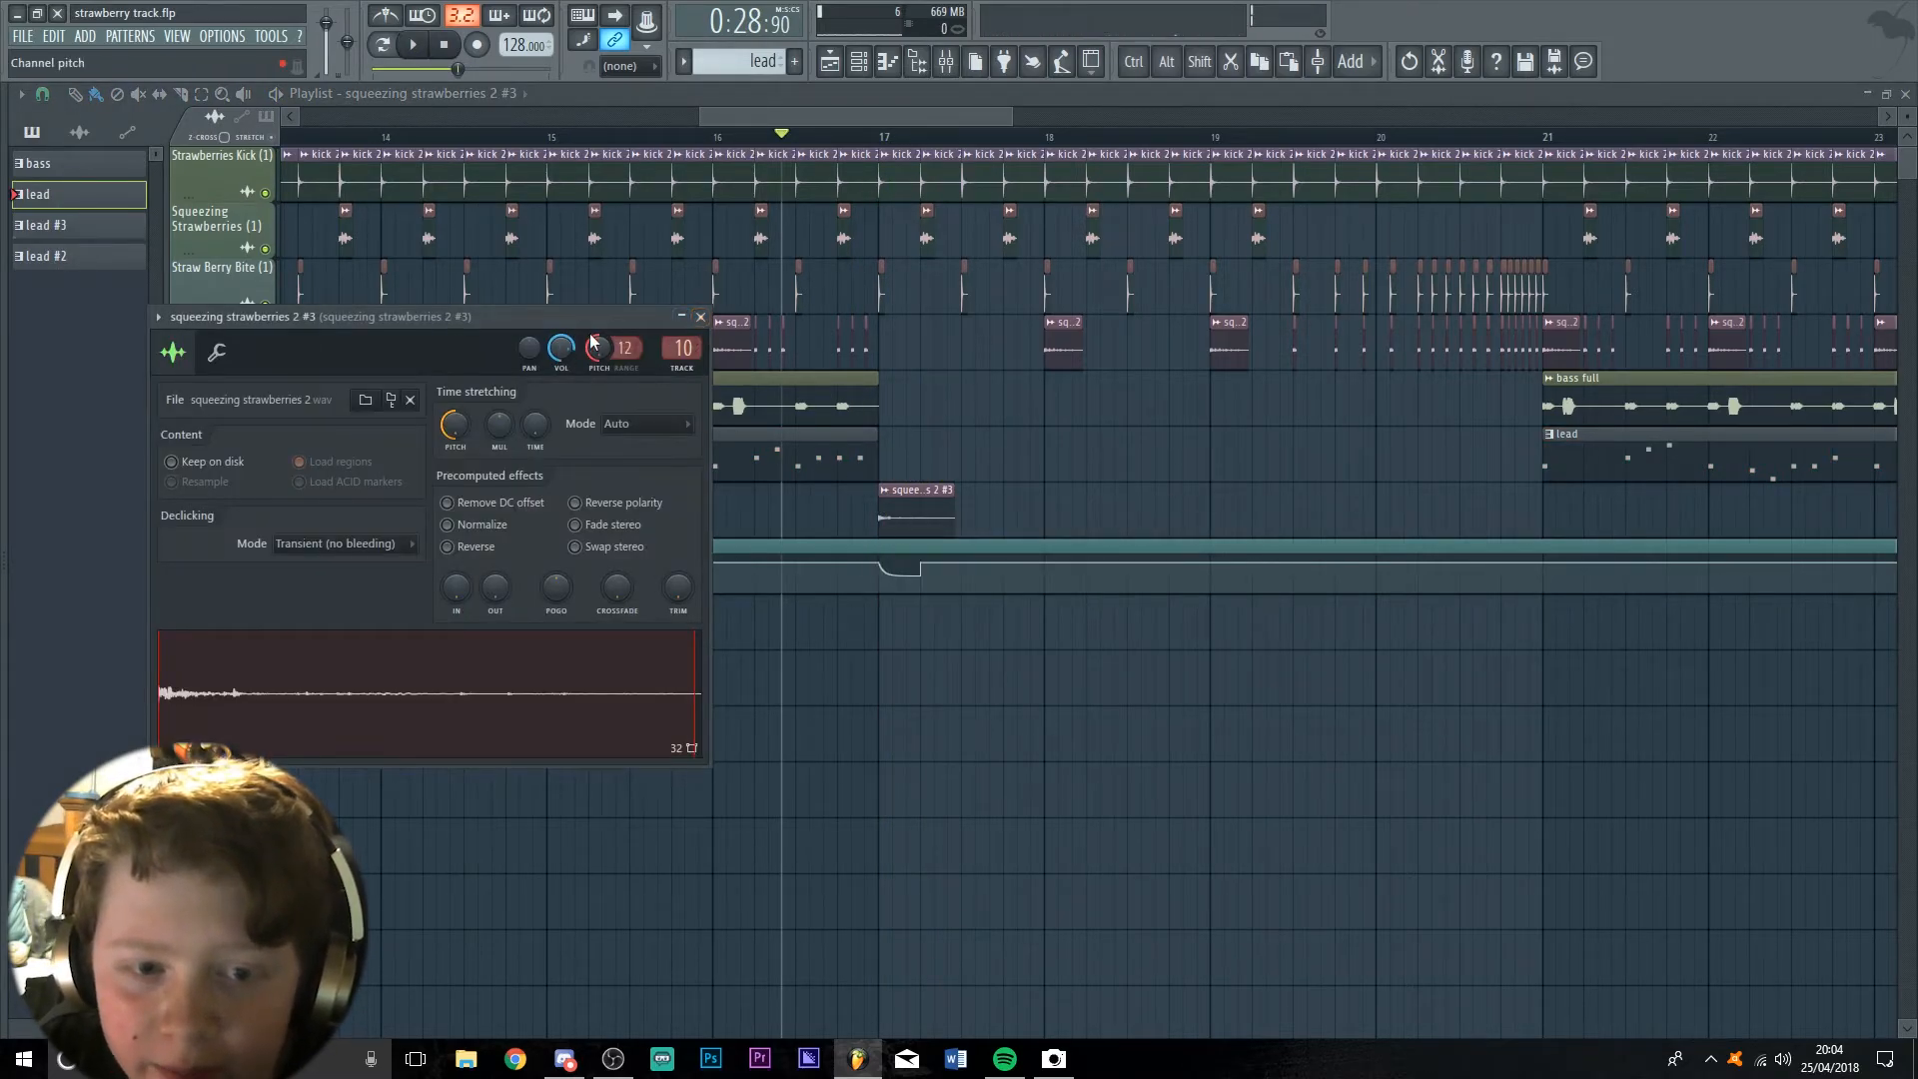
Close the clip's channel settings and play the full arrangement from just after bar 16 until past bar 26
{"action": "left_click", "coordinate": [700, 317]}
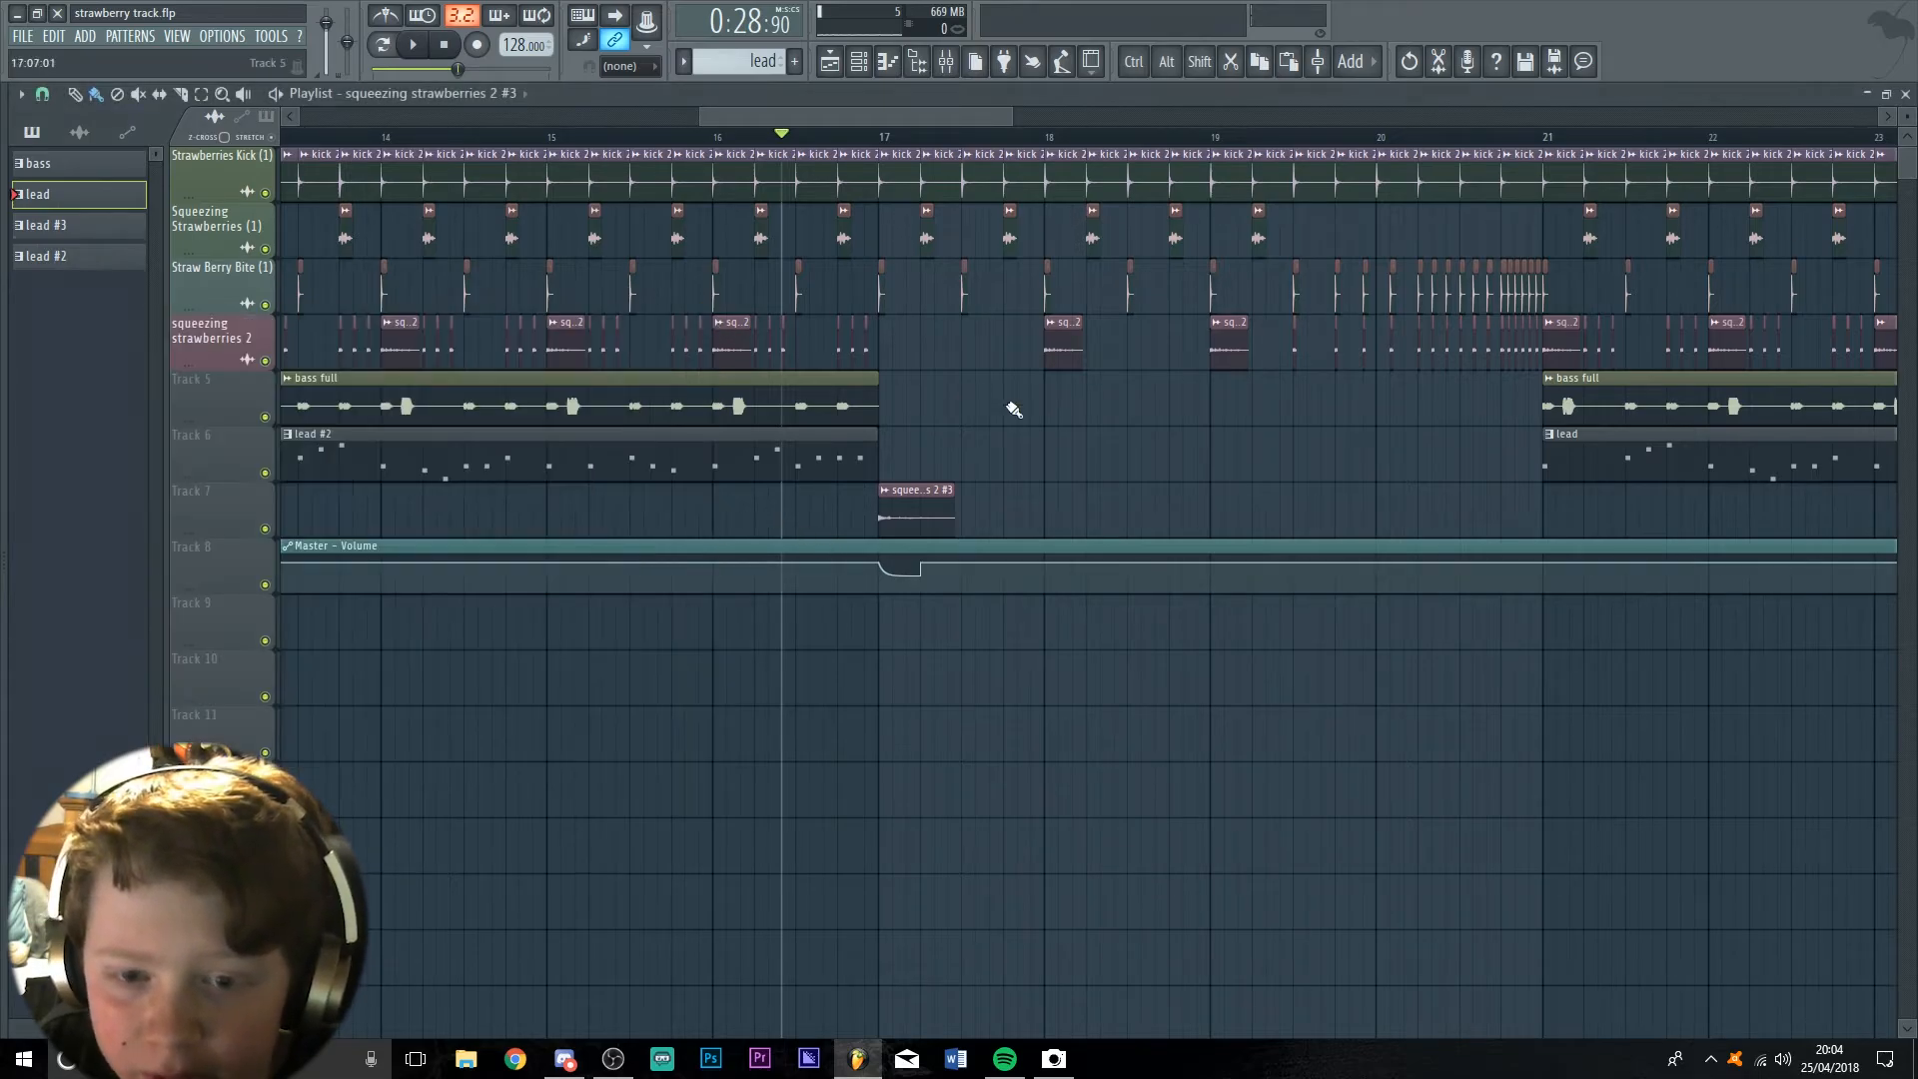
{"action": "key", "text": "space"}
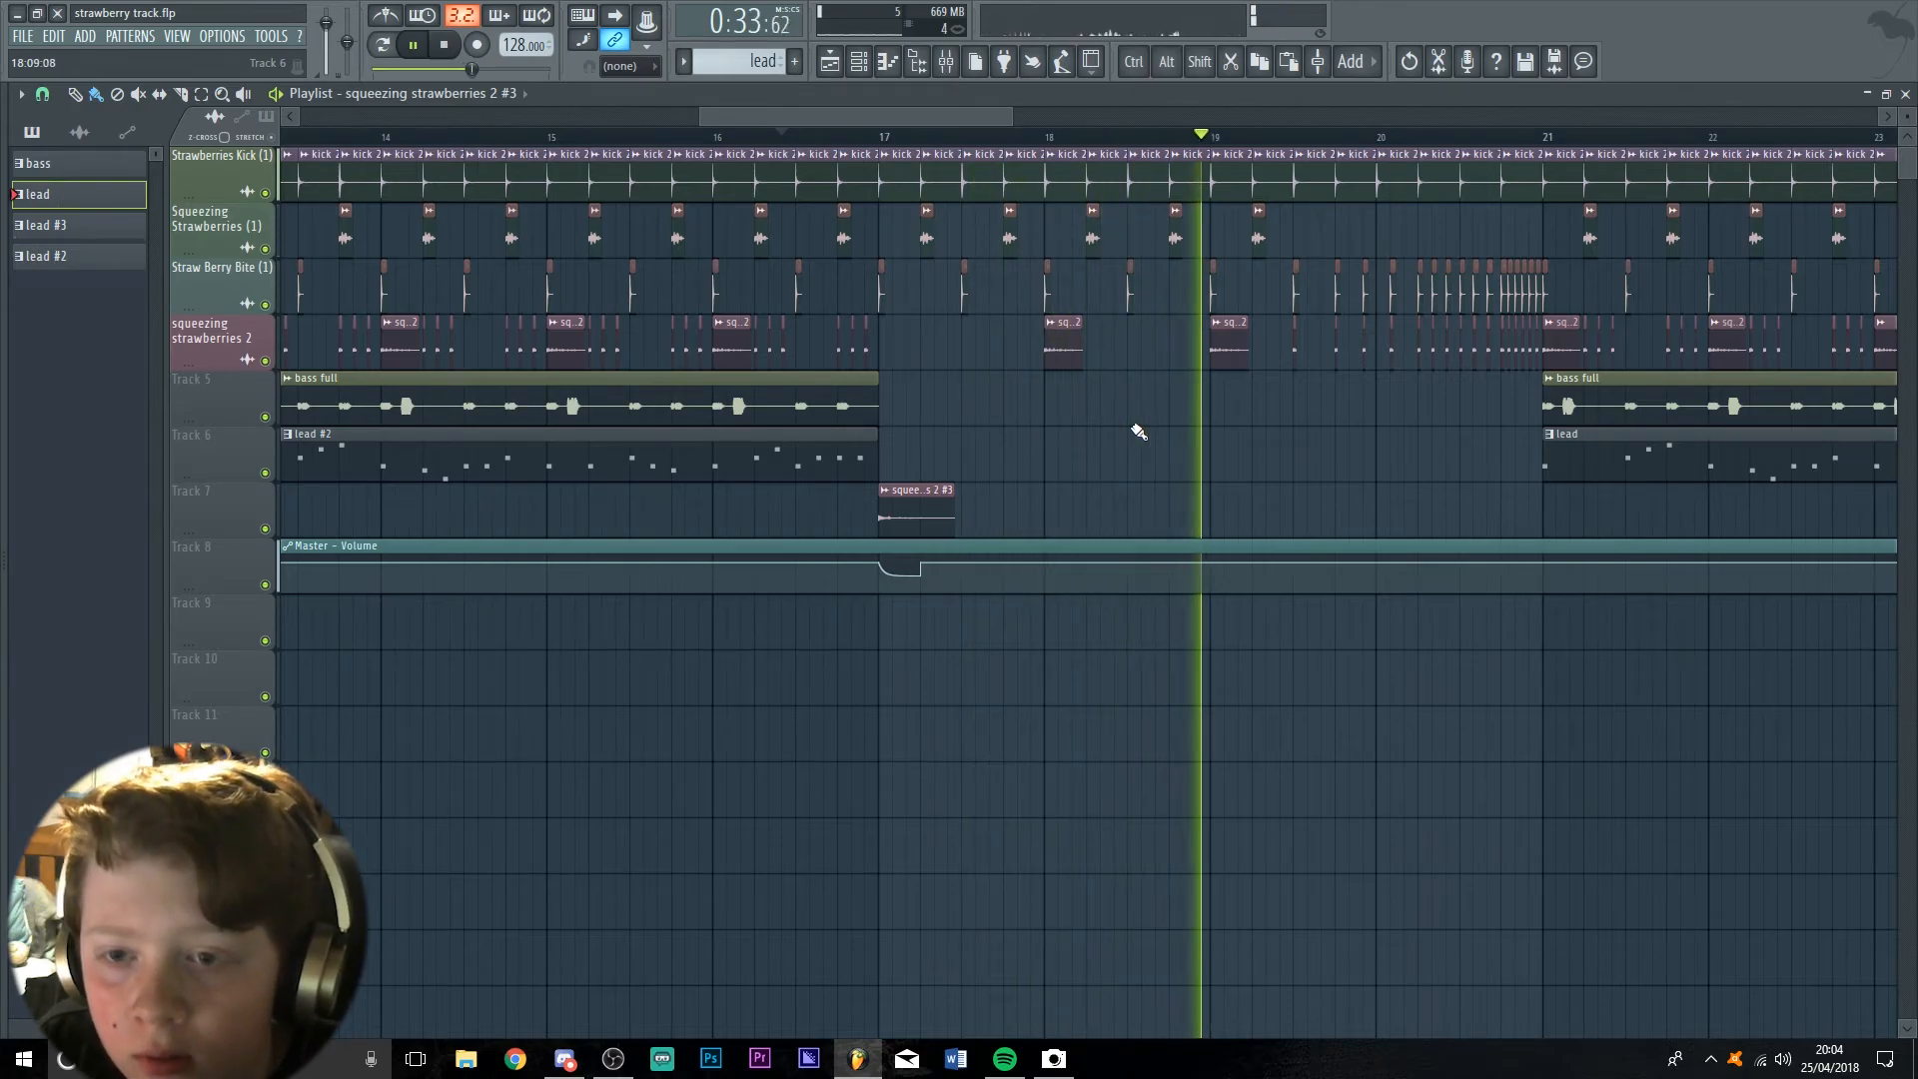
{"action": "scroll", "coordinate": [1357, 416], "scroll_direction": "up", "scroll_amount": 5}
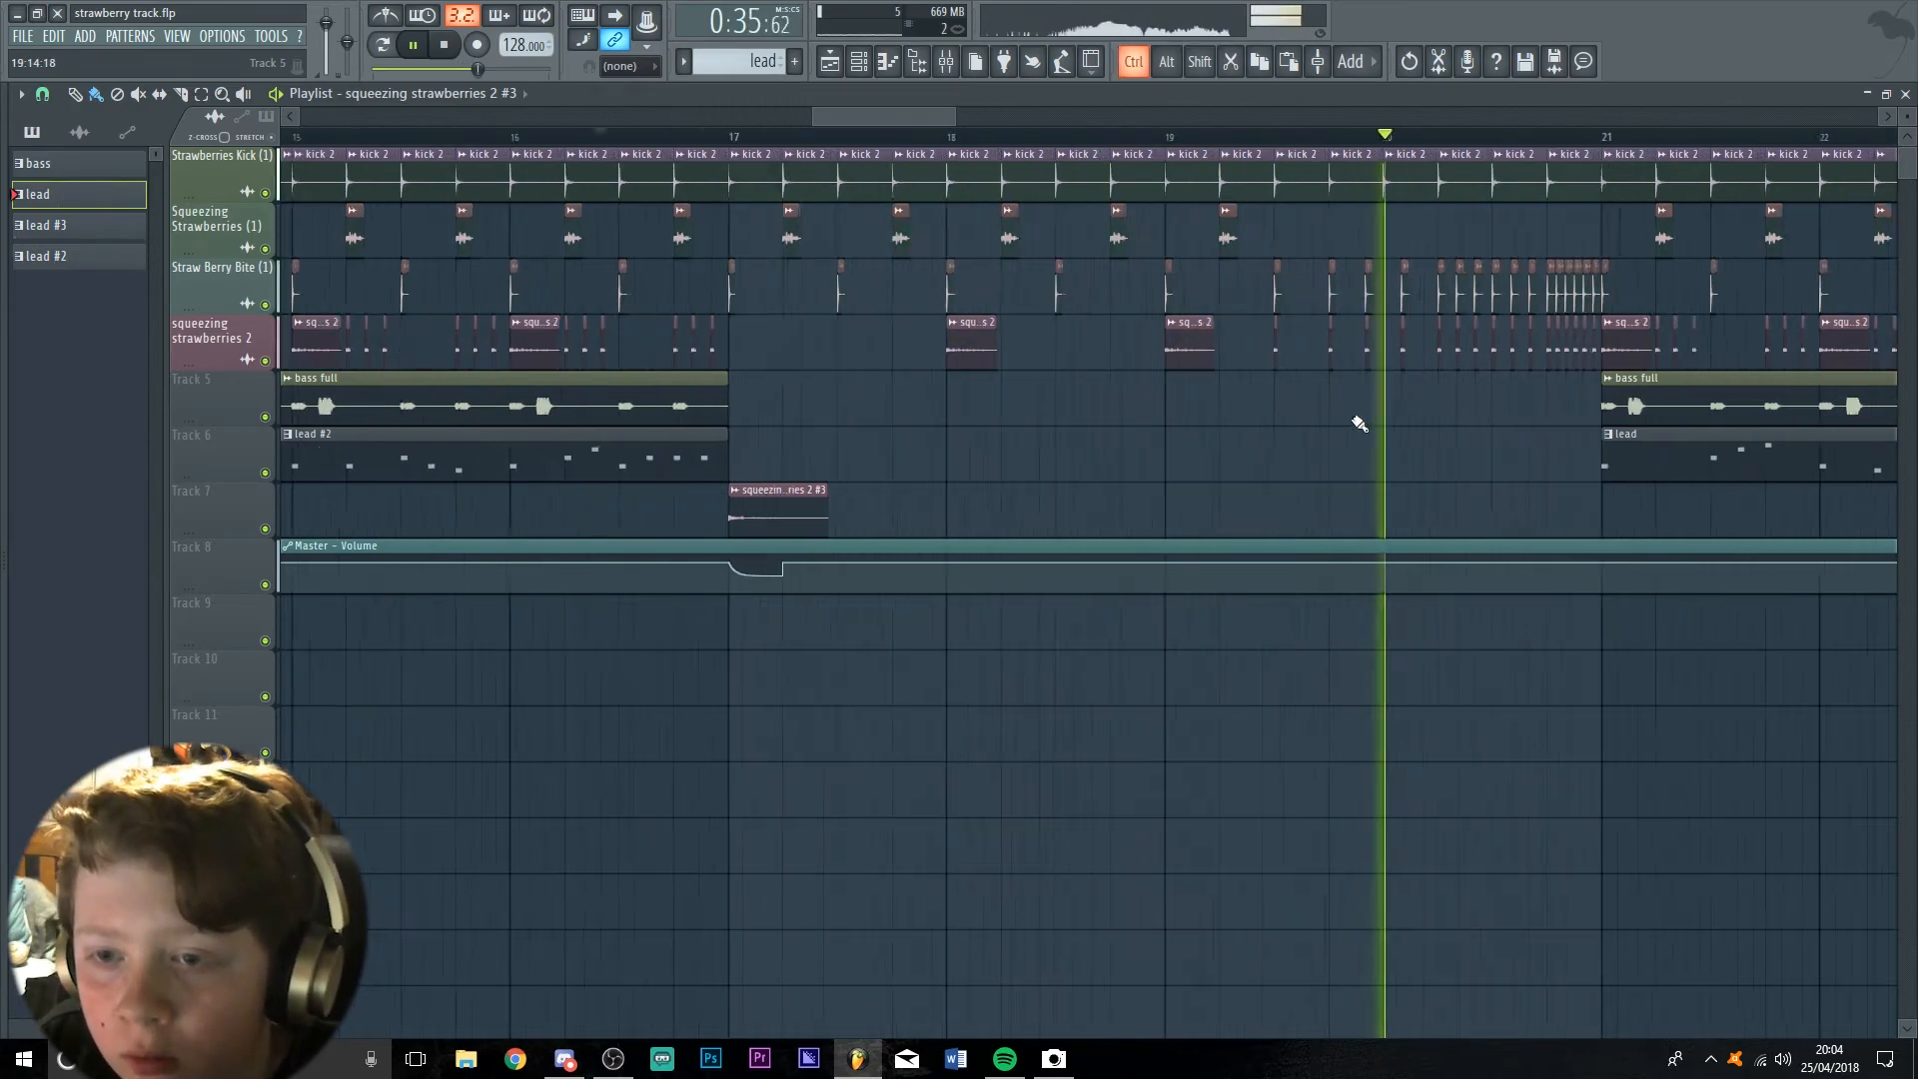
{"action": "scroll", "coordinate": [1515, 503], "scroll_direction": "down", "scroll_amount": 6}
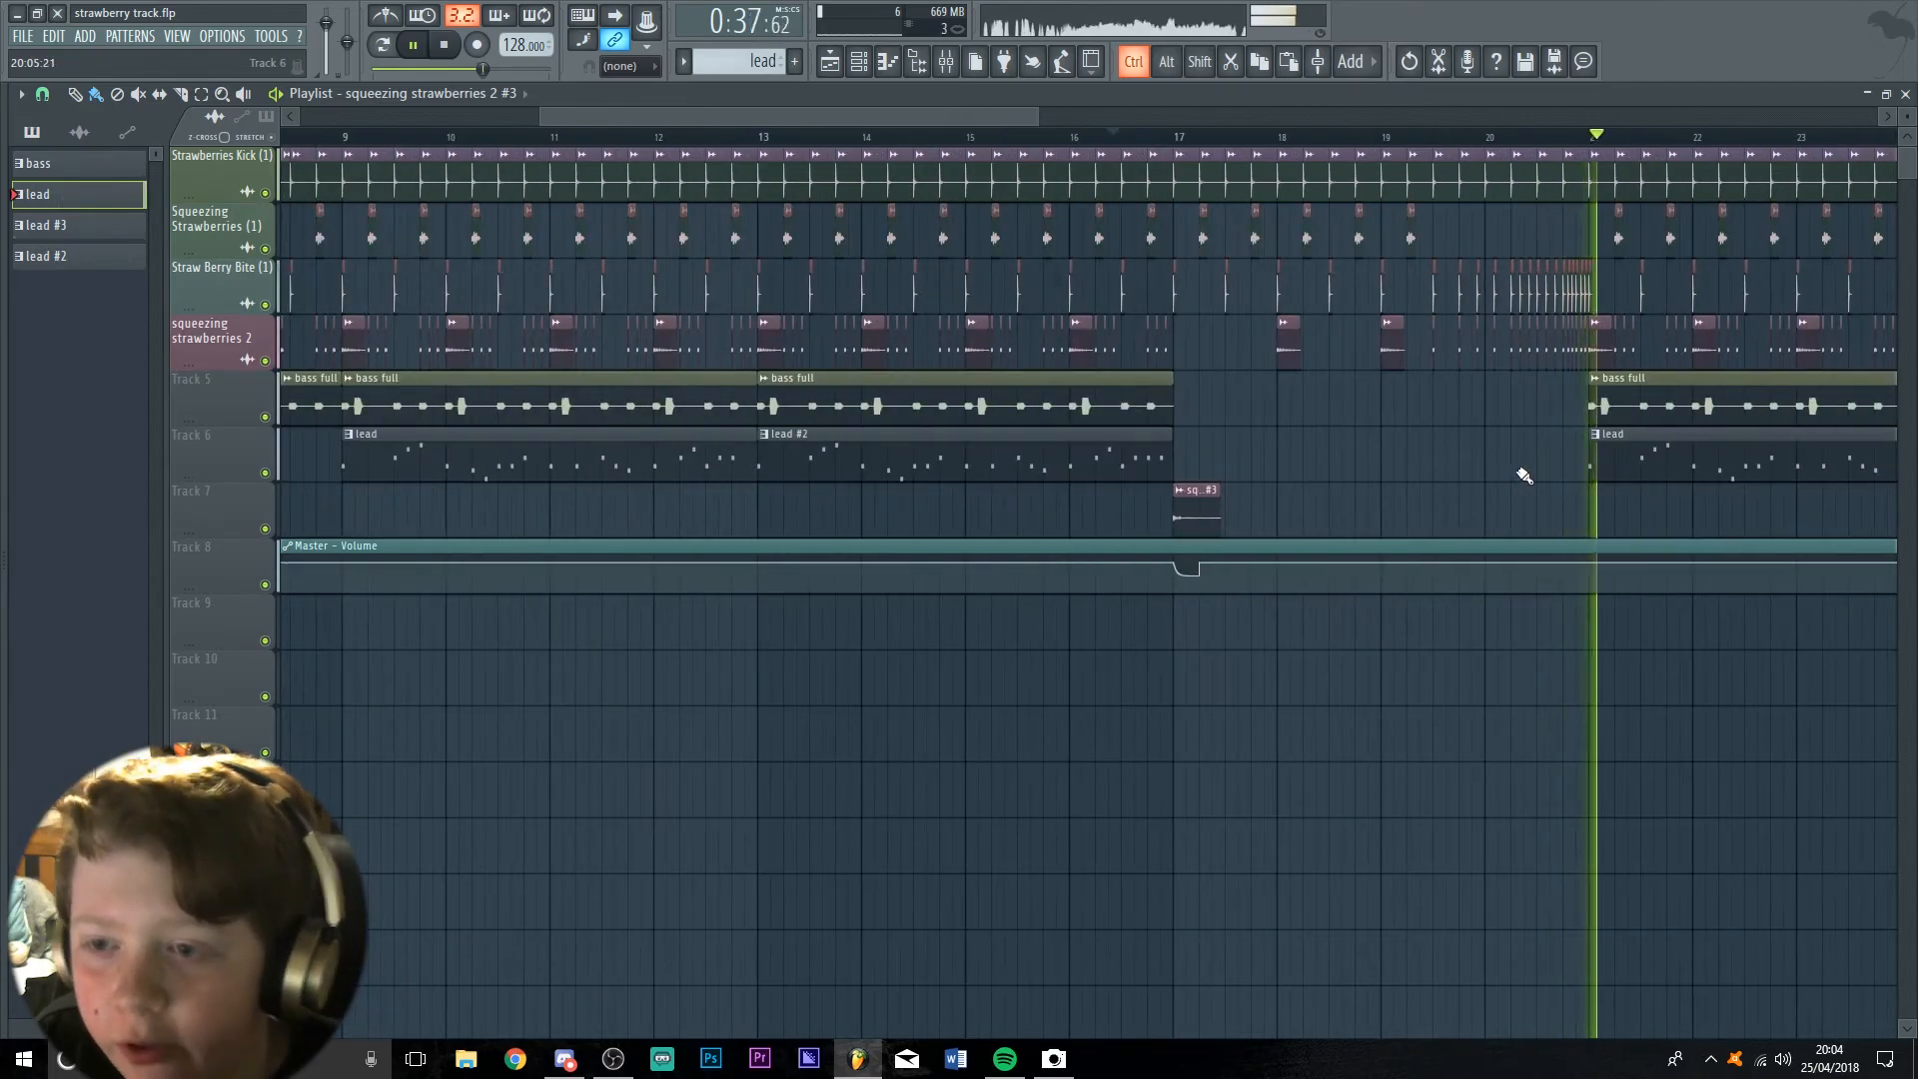
{"action": "scroll", "coordinate": [1506, 485], "scroll_direction": "down", "scroll_amount": 5}
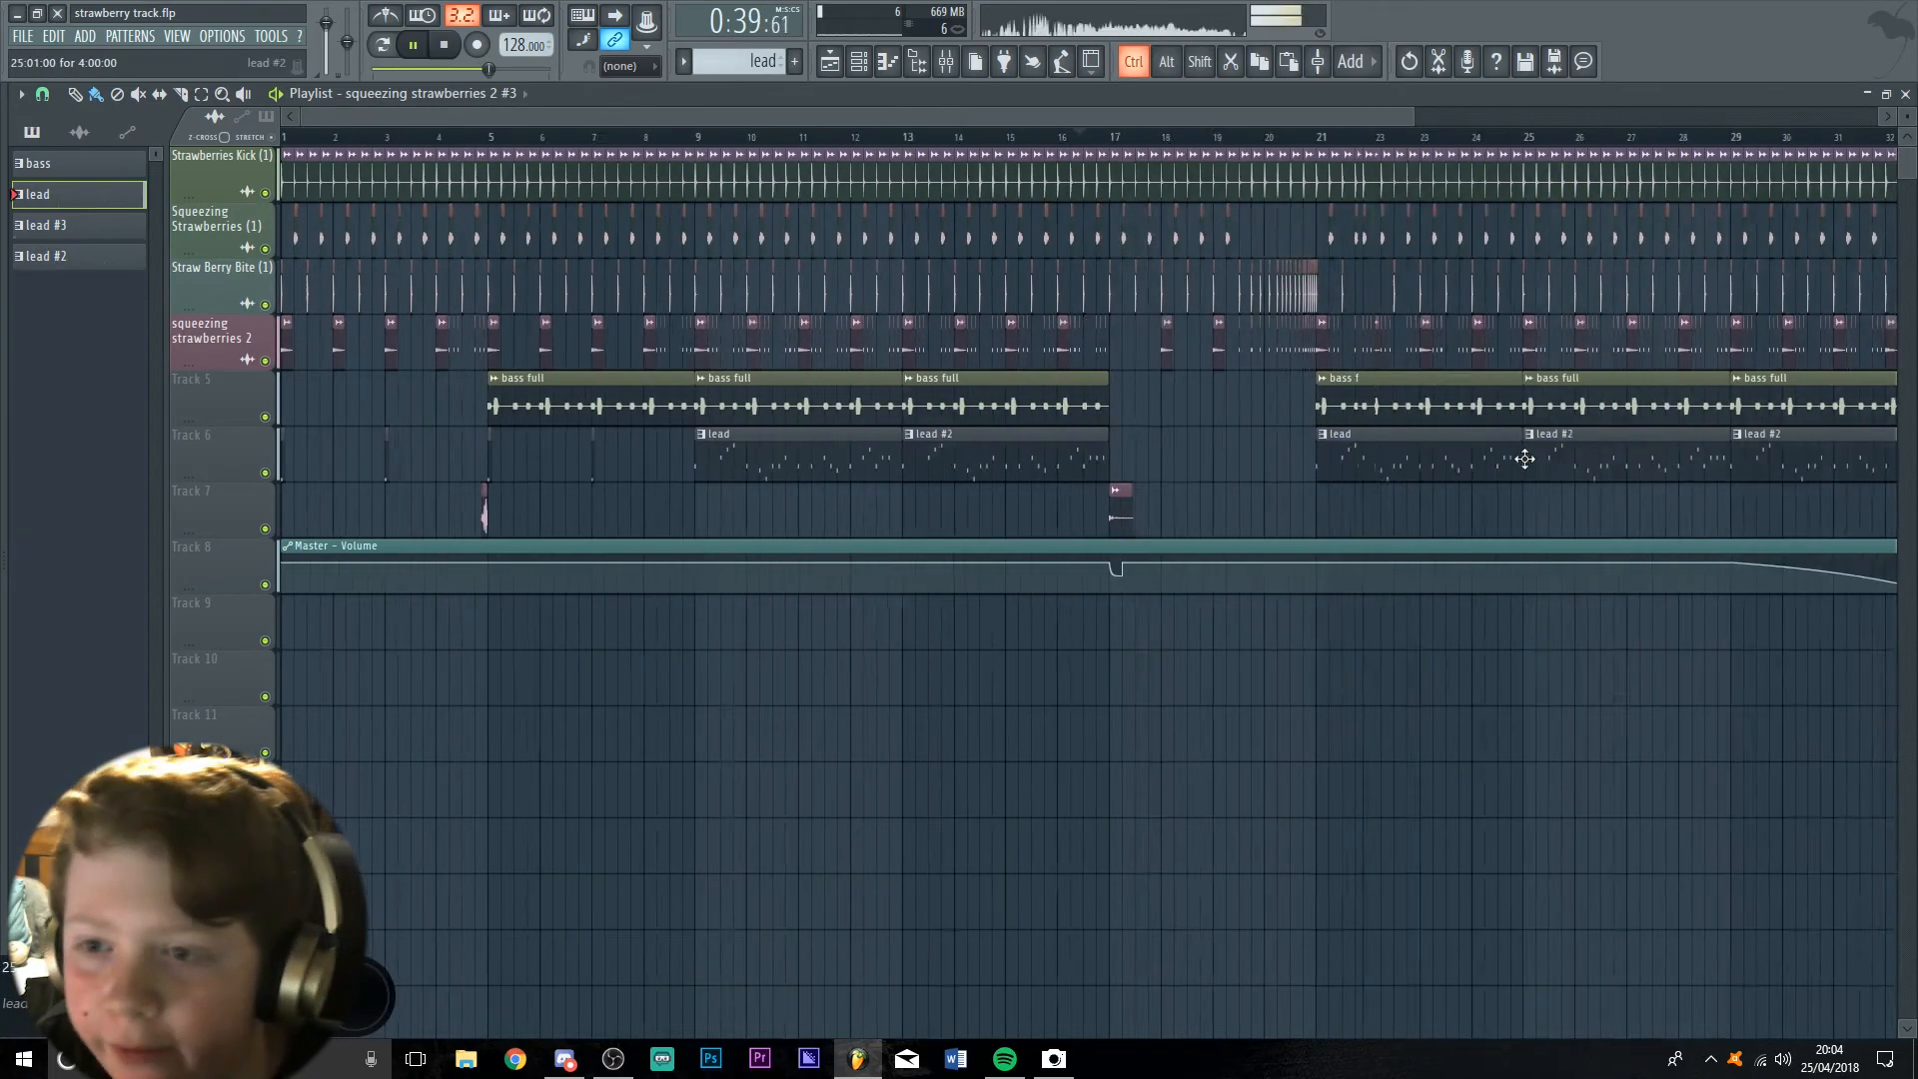
{"action": "scroll", "coordinate": [1149, 509], "scroll_direction": "up", "scroll_amount": 6}
{"action": "scroll", "coordinate": [1130, 511], "scroll_direction": "down", "scroll_amount": 5}
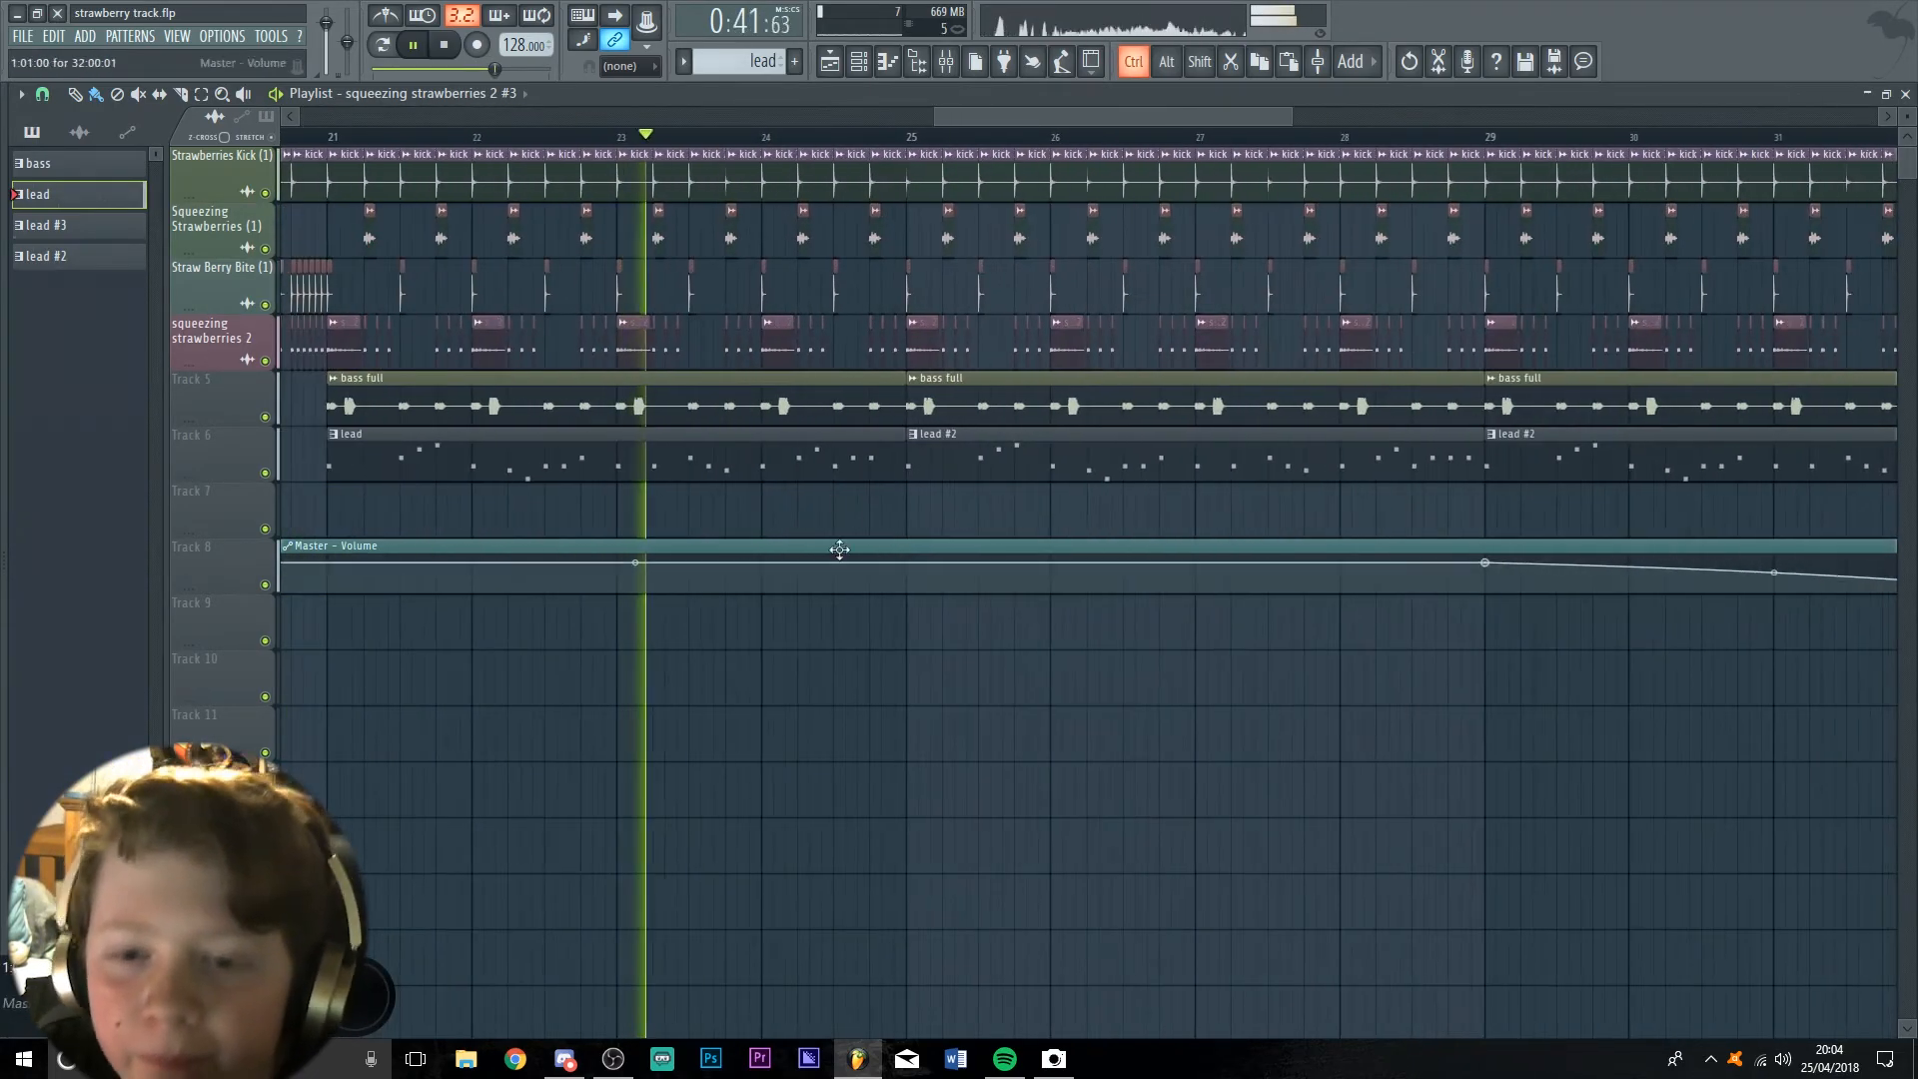
{"action": "scroll", "coordinate": [1152, 607], "scroll_direction": "up", "scroll_amount": 6}
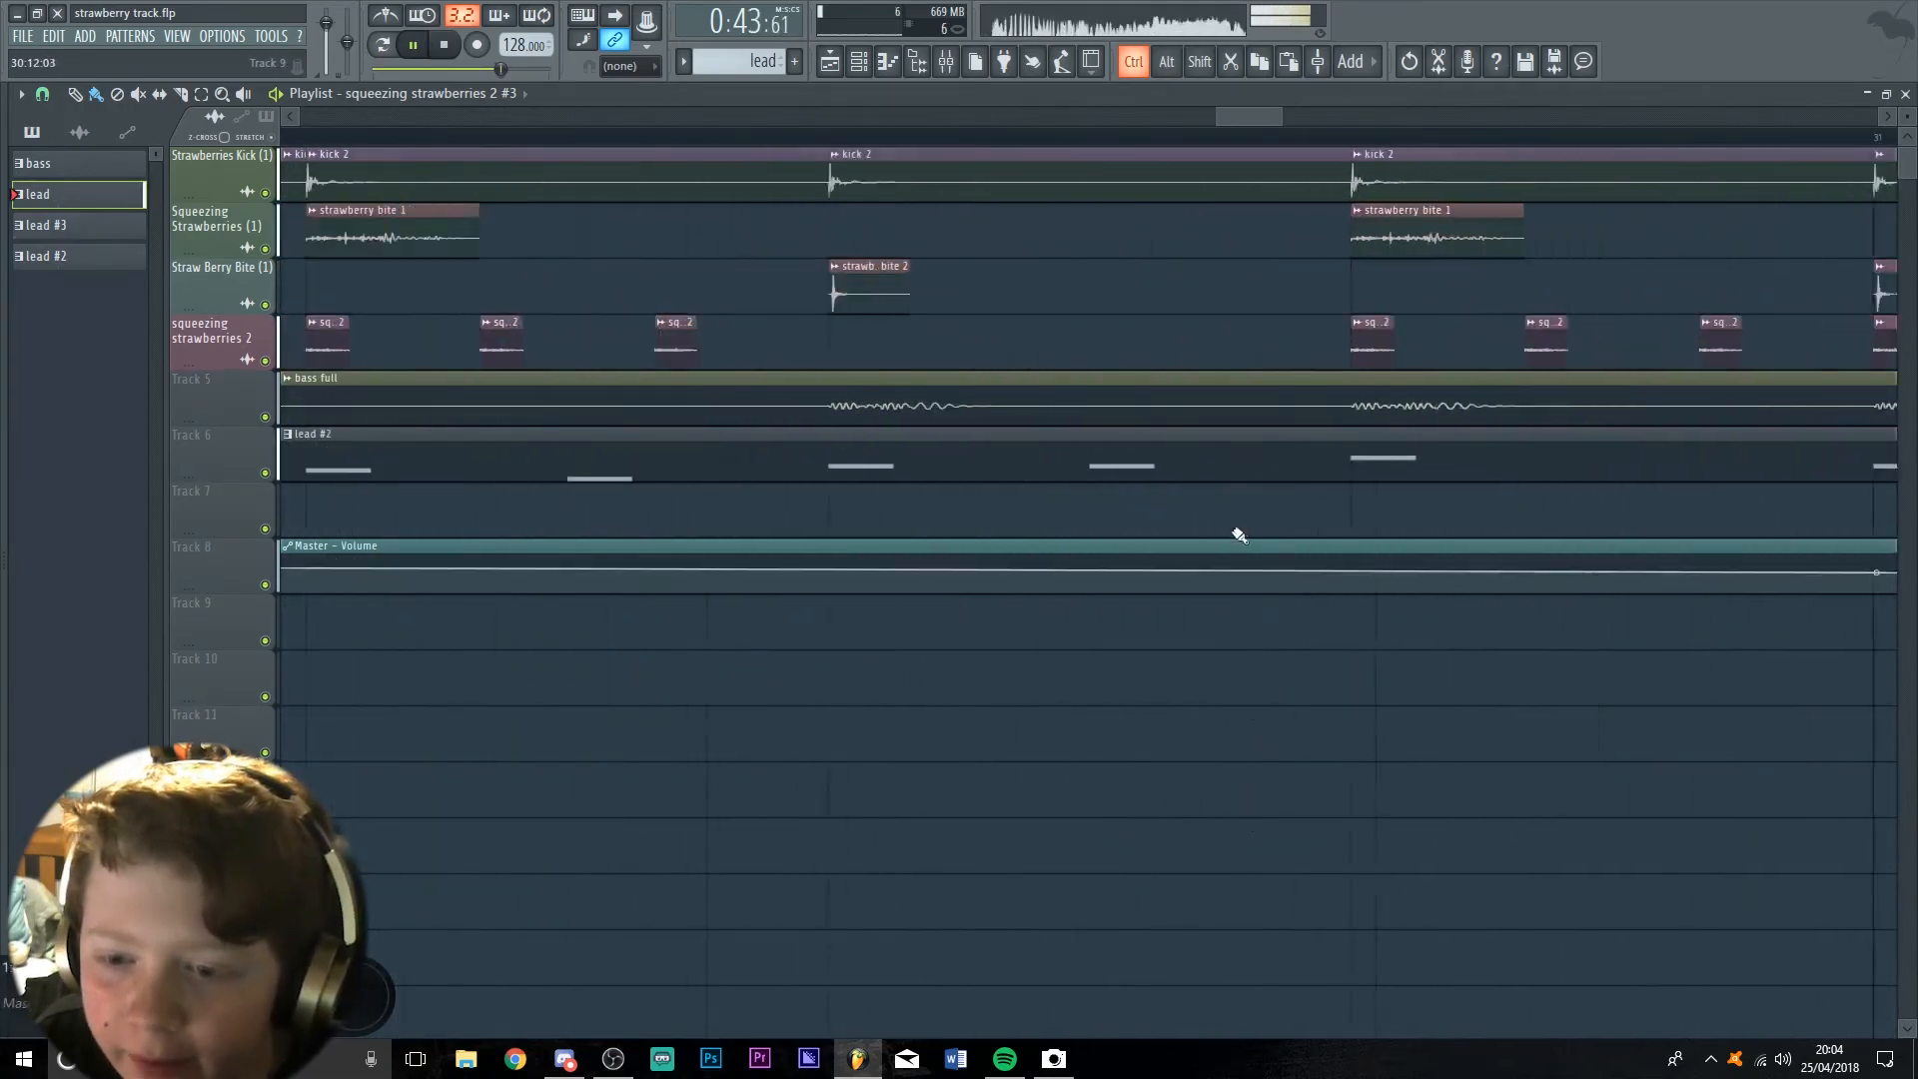
{"action": "scroll", "coordinate": [1233, 535], "scroll_direction": "down", "scroll_amount": 7}
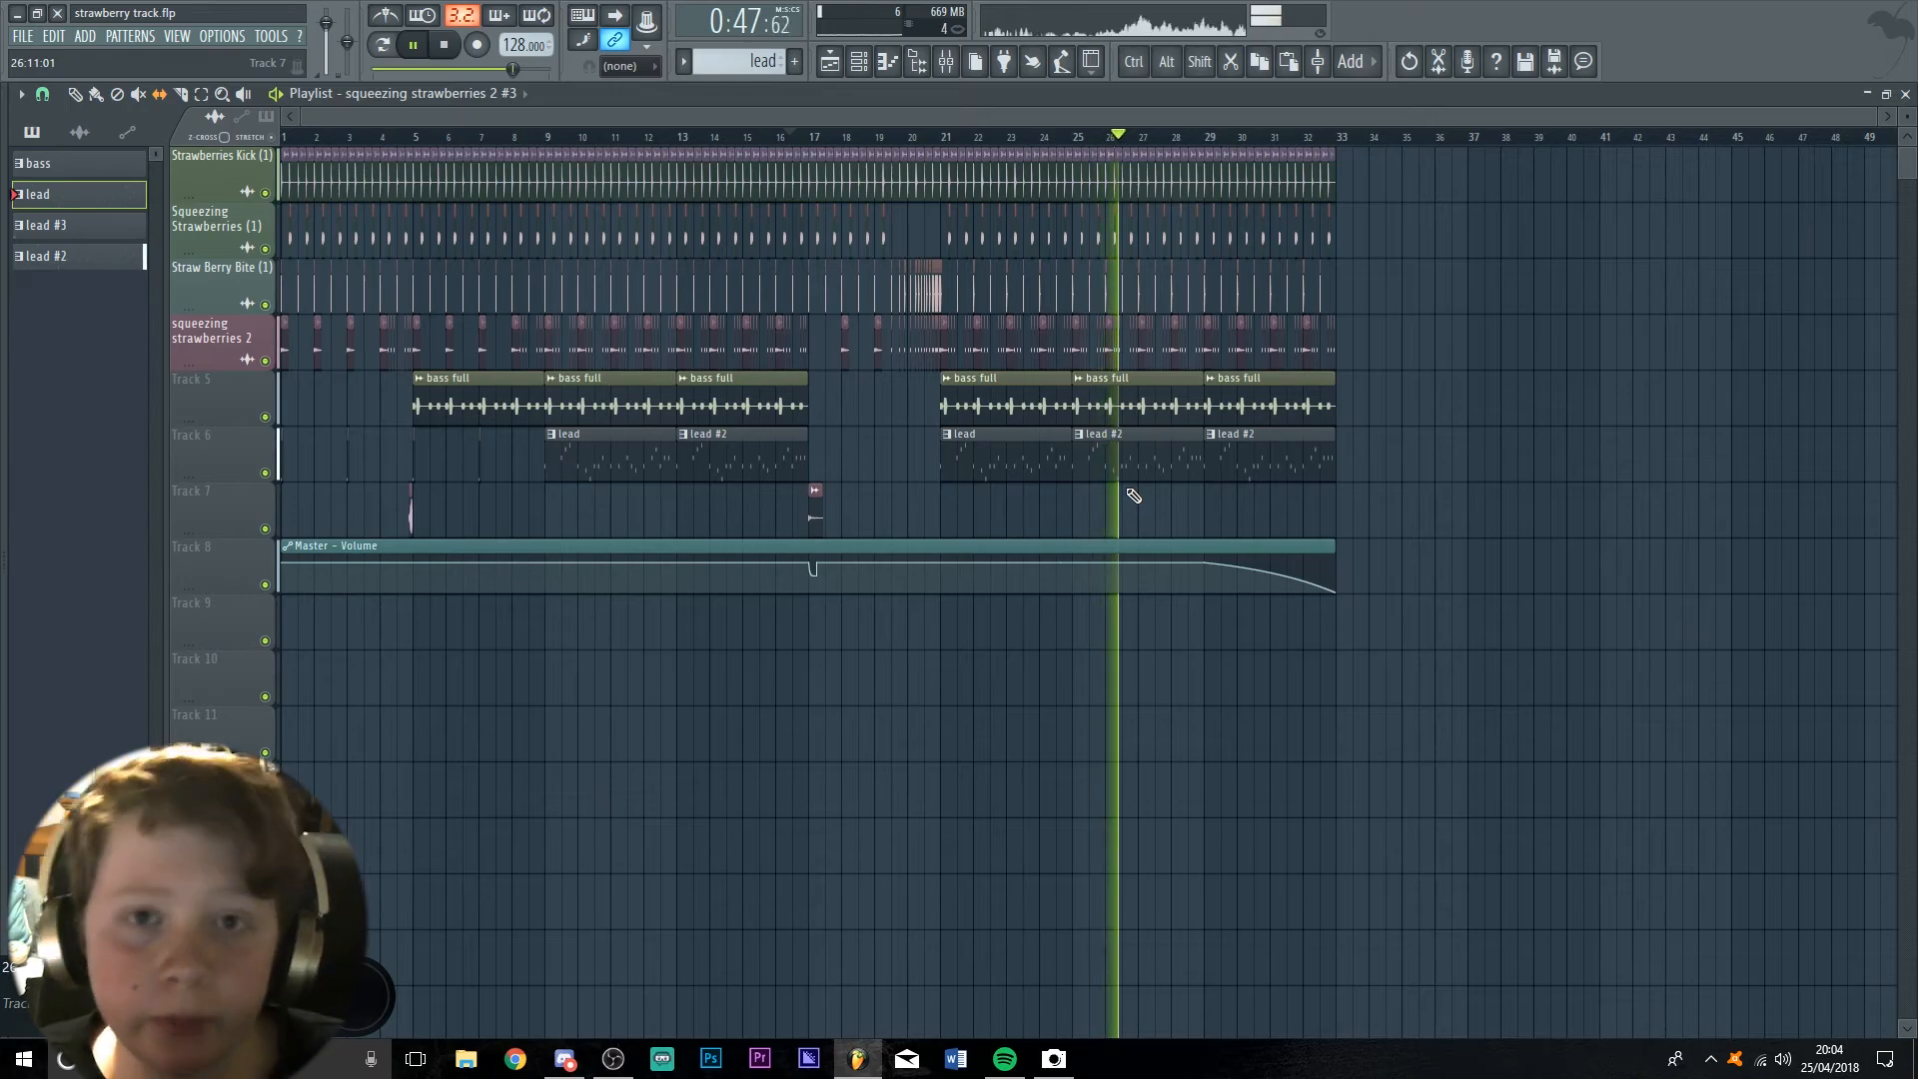
{"action": "key", "text": "space"}
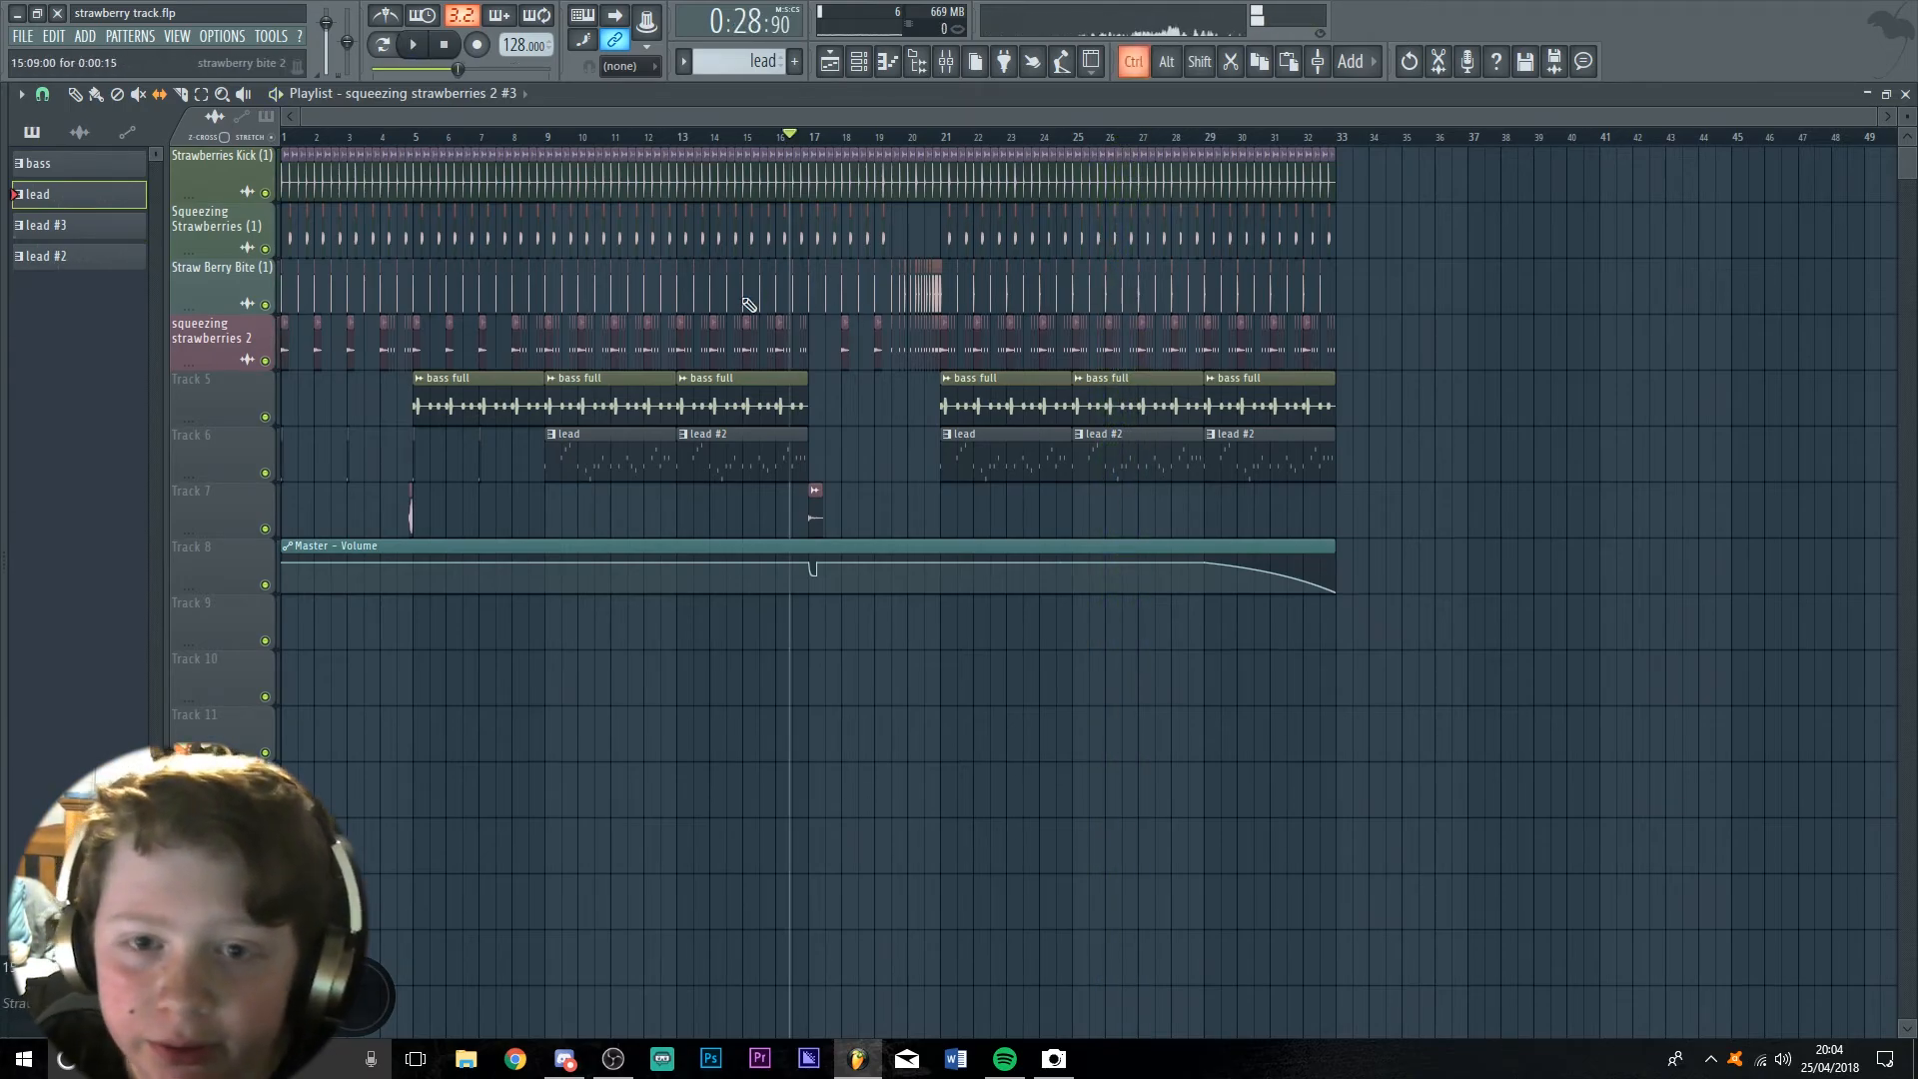
Remove the stray squeezing strawberries 2 #3 clip late in bar 16 on the Squeezing Strawberries track
{"action": "scroll", "coordinate": [759, 299], "scroll_direction": "up", "scroll_amount": 8}
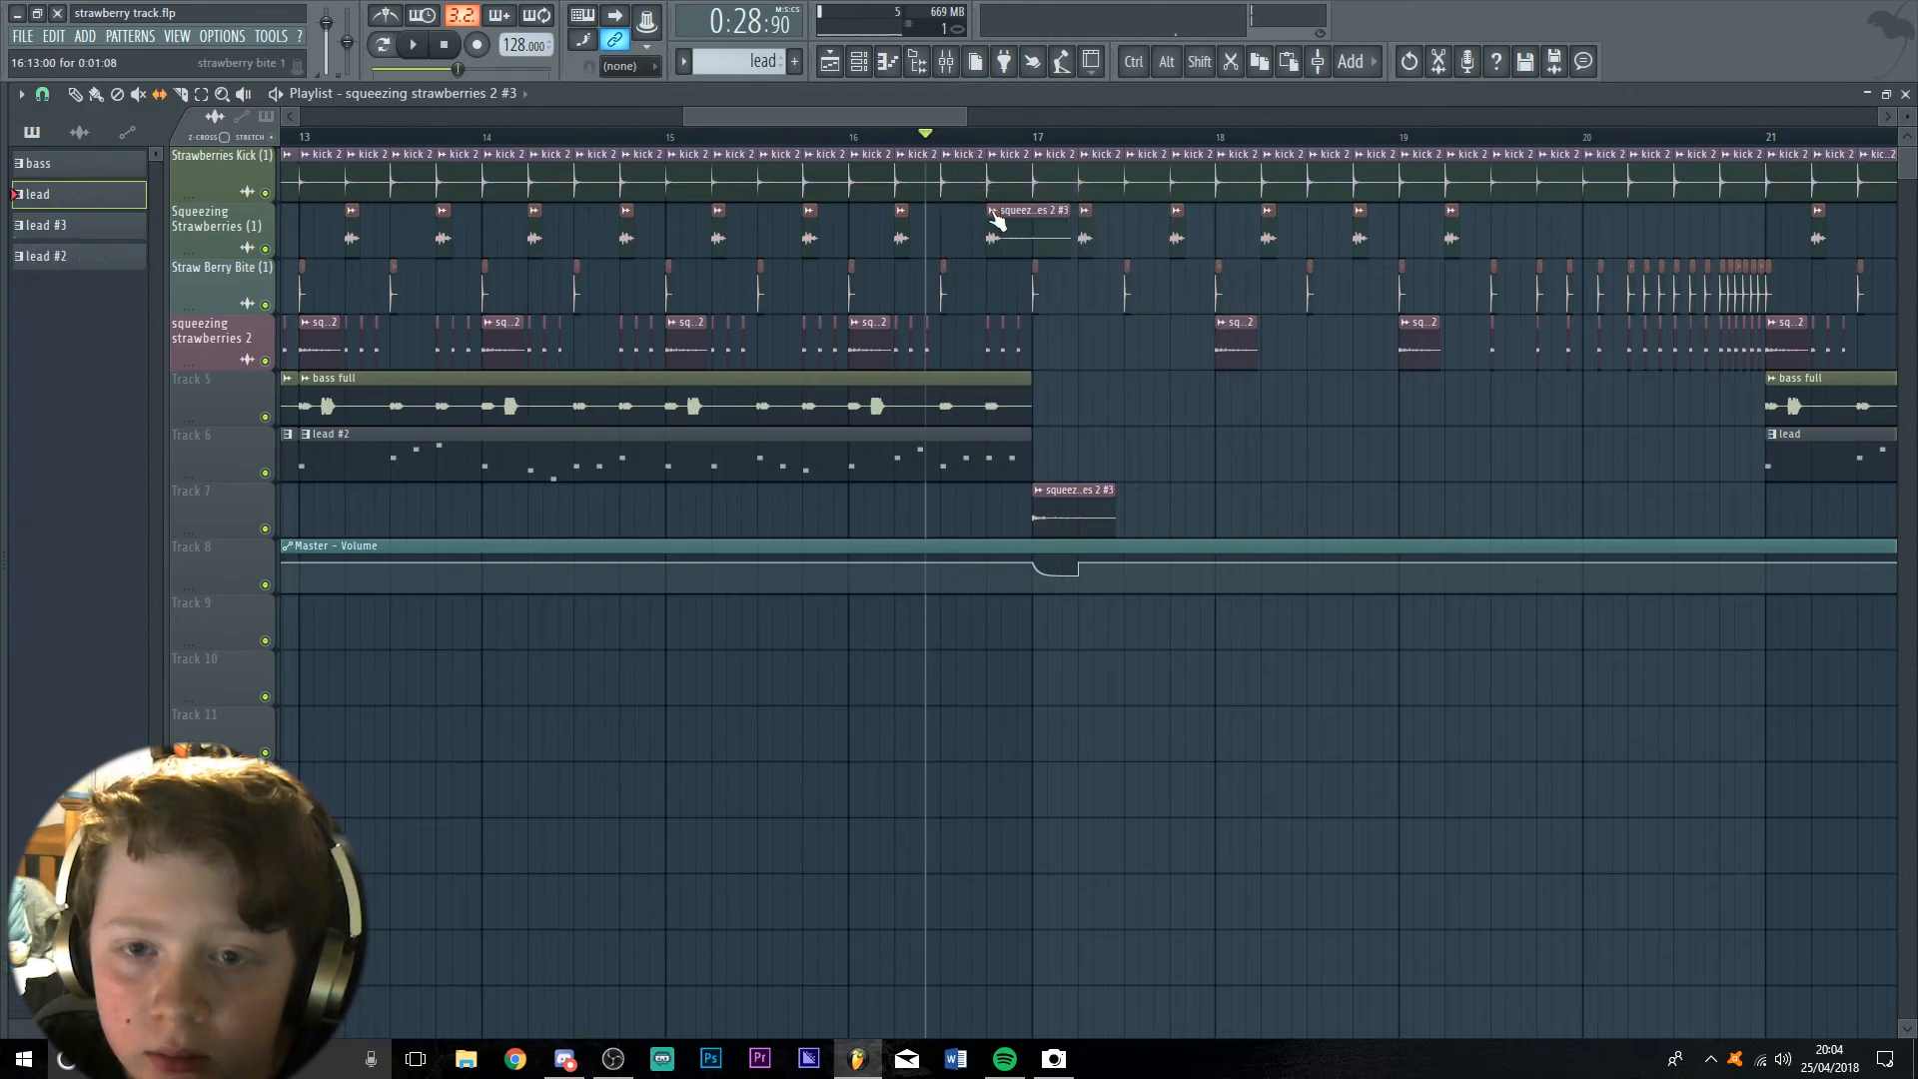
{"action": "right_click", "coordinate": [996, 221]}
{"action": "left_click", "coordinate": [1015, 246]}
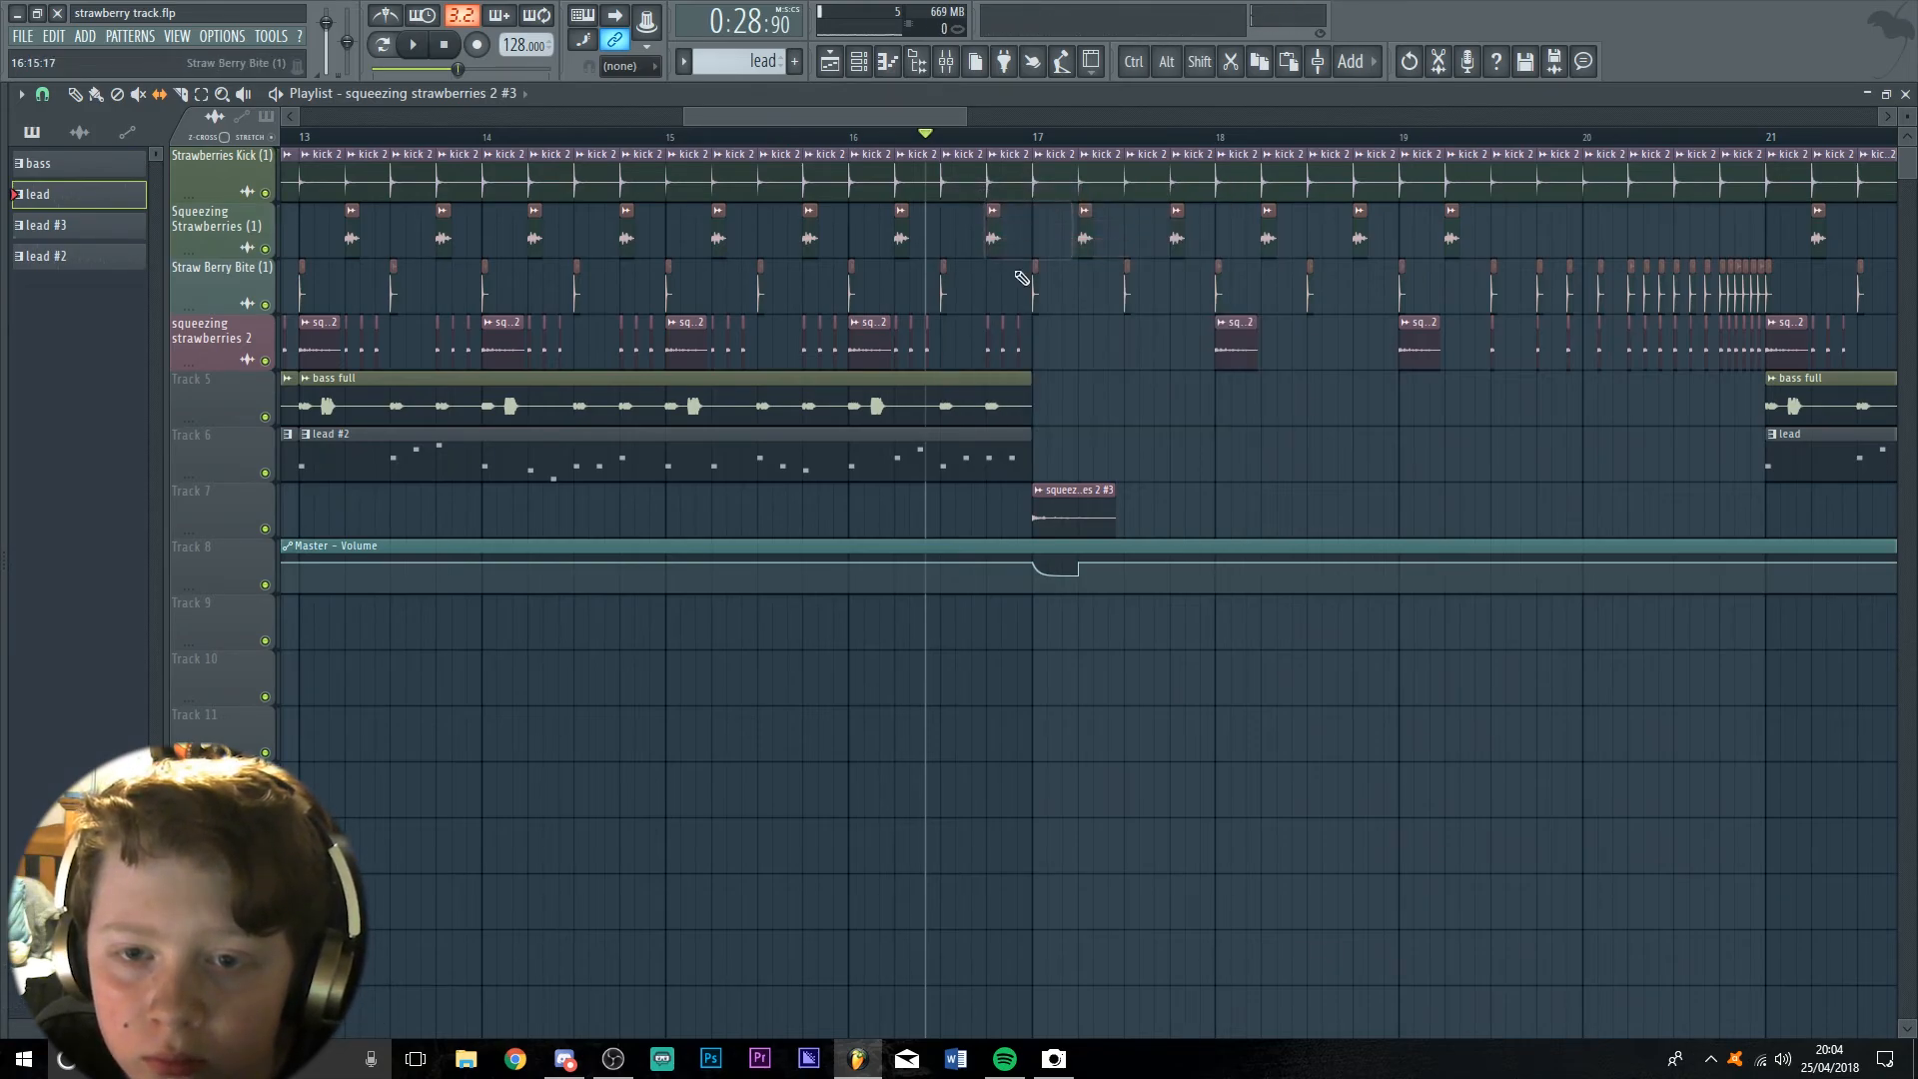
Preview the strawberry bite 2 clip and the squeezing strawberries 2 clip in bar 16
{"action": "right_click", "coordinate": [947, 268]}
{"action": "left_click", "coordinate": [979, 303]}
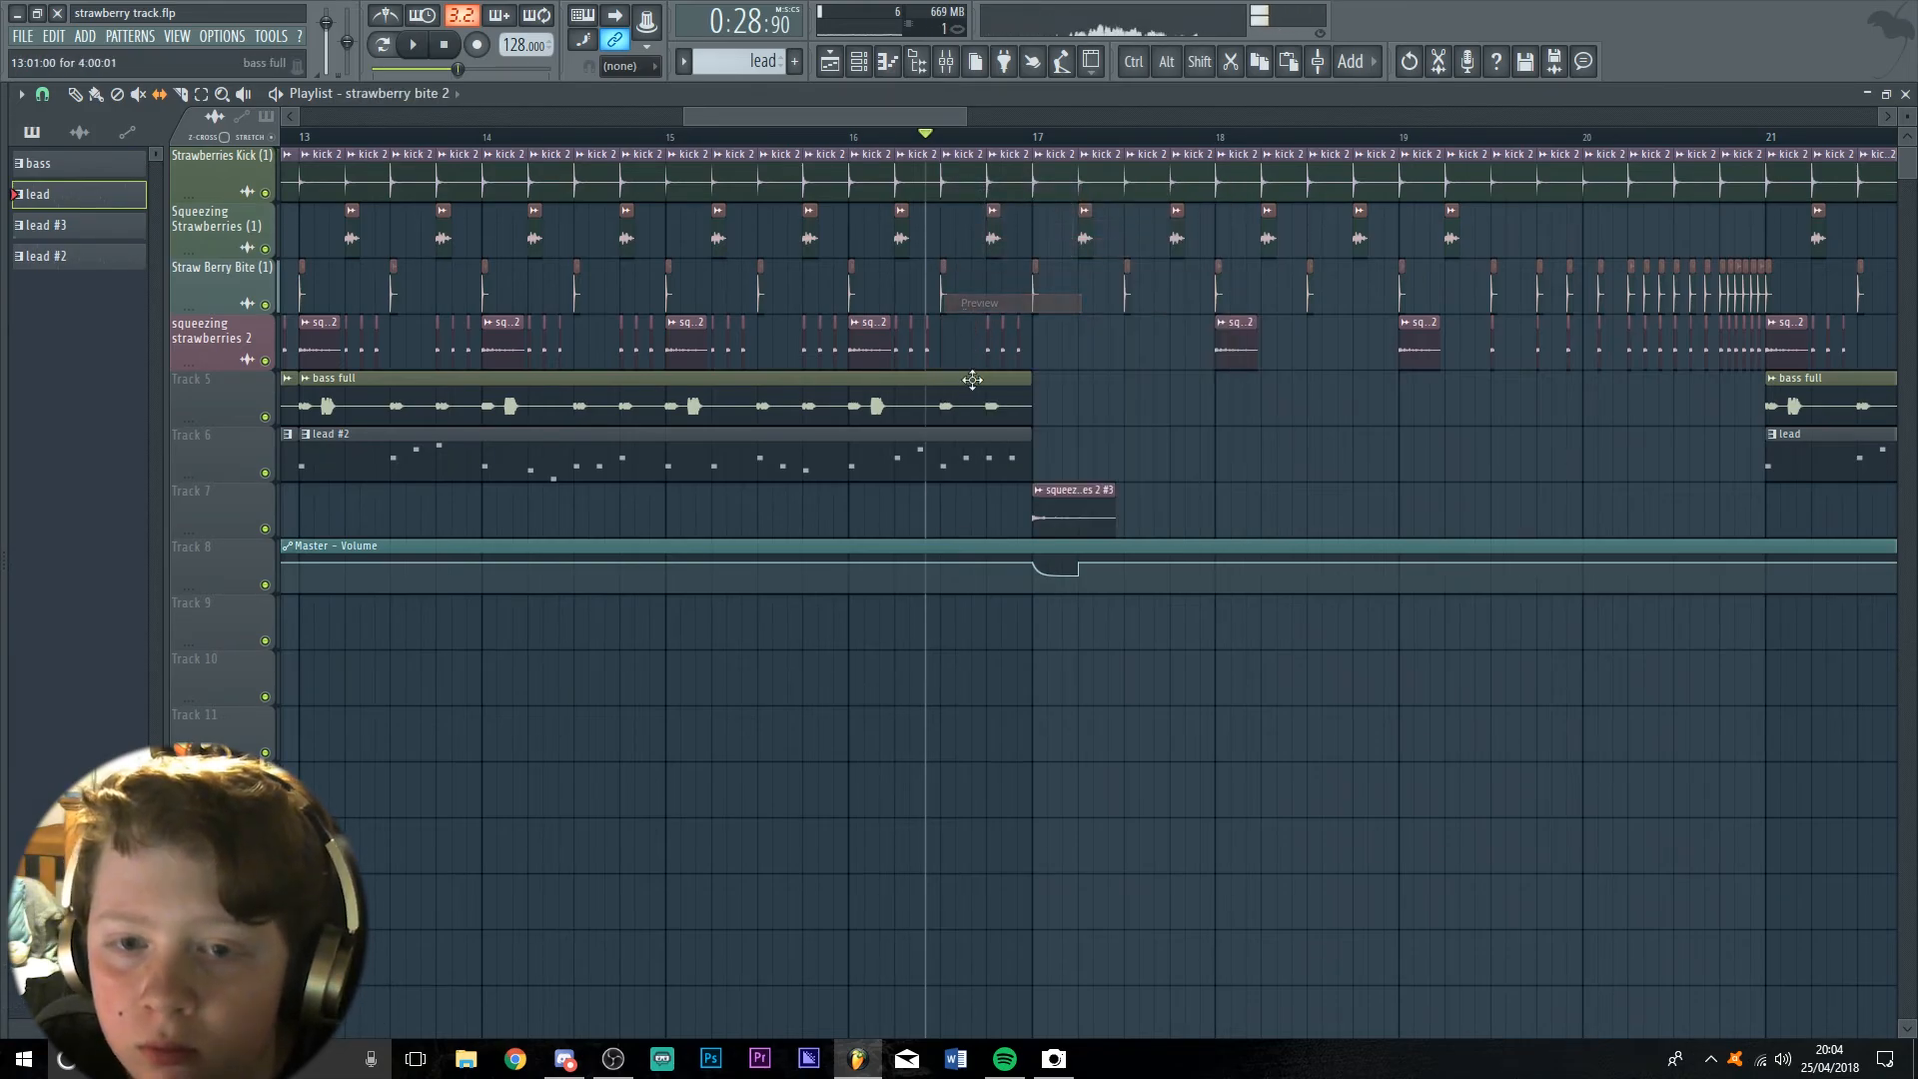
{"action": "right_click", "coordinate": [856, 323]}
{"action": "left_click", "coordinate": [869, 357]}
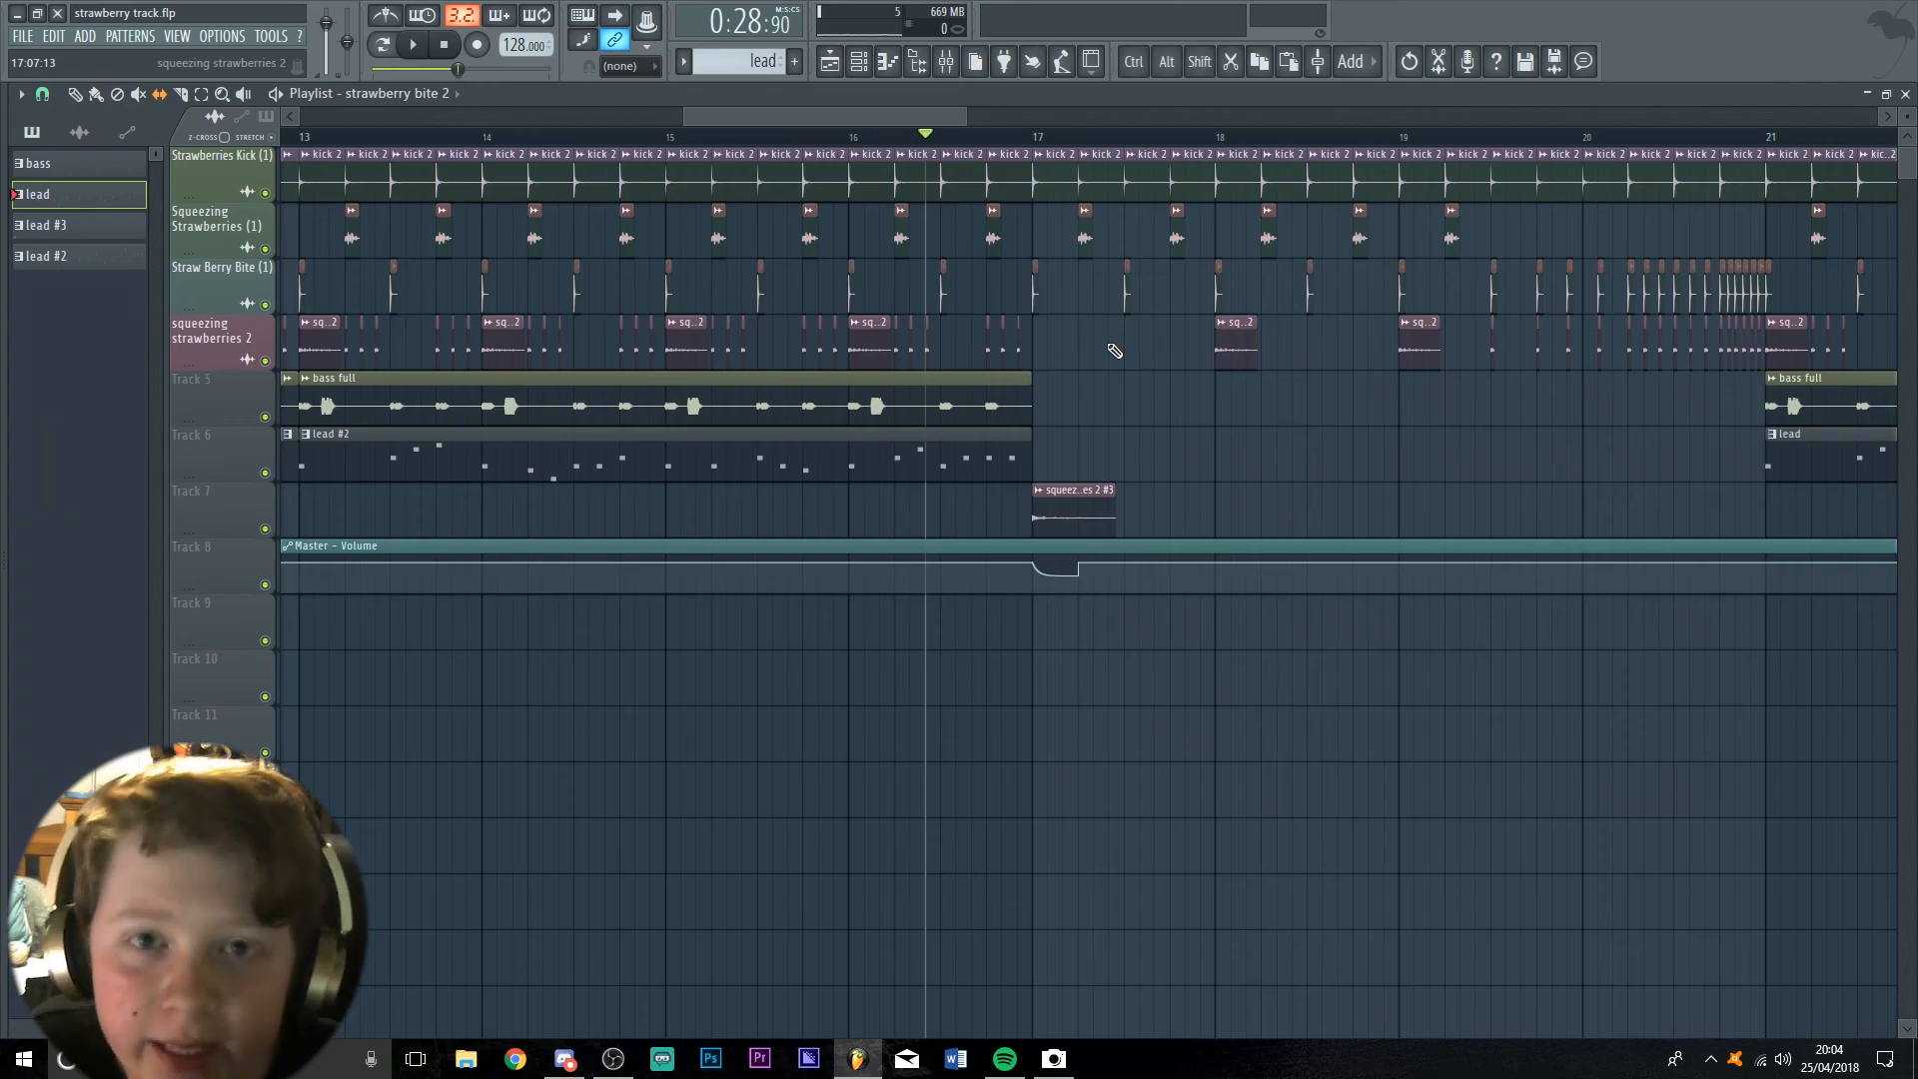
Play the arrangement again from just after bar 16 through the build-up into the lead section, and pause just after bar 22
{"action": "scroll", "coordinate": [1195, 388], "scroll_direction": "down", "scroll_amount": 5}
{"action": "key", "text": "space"}
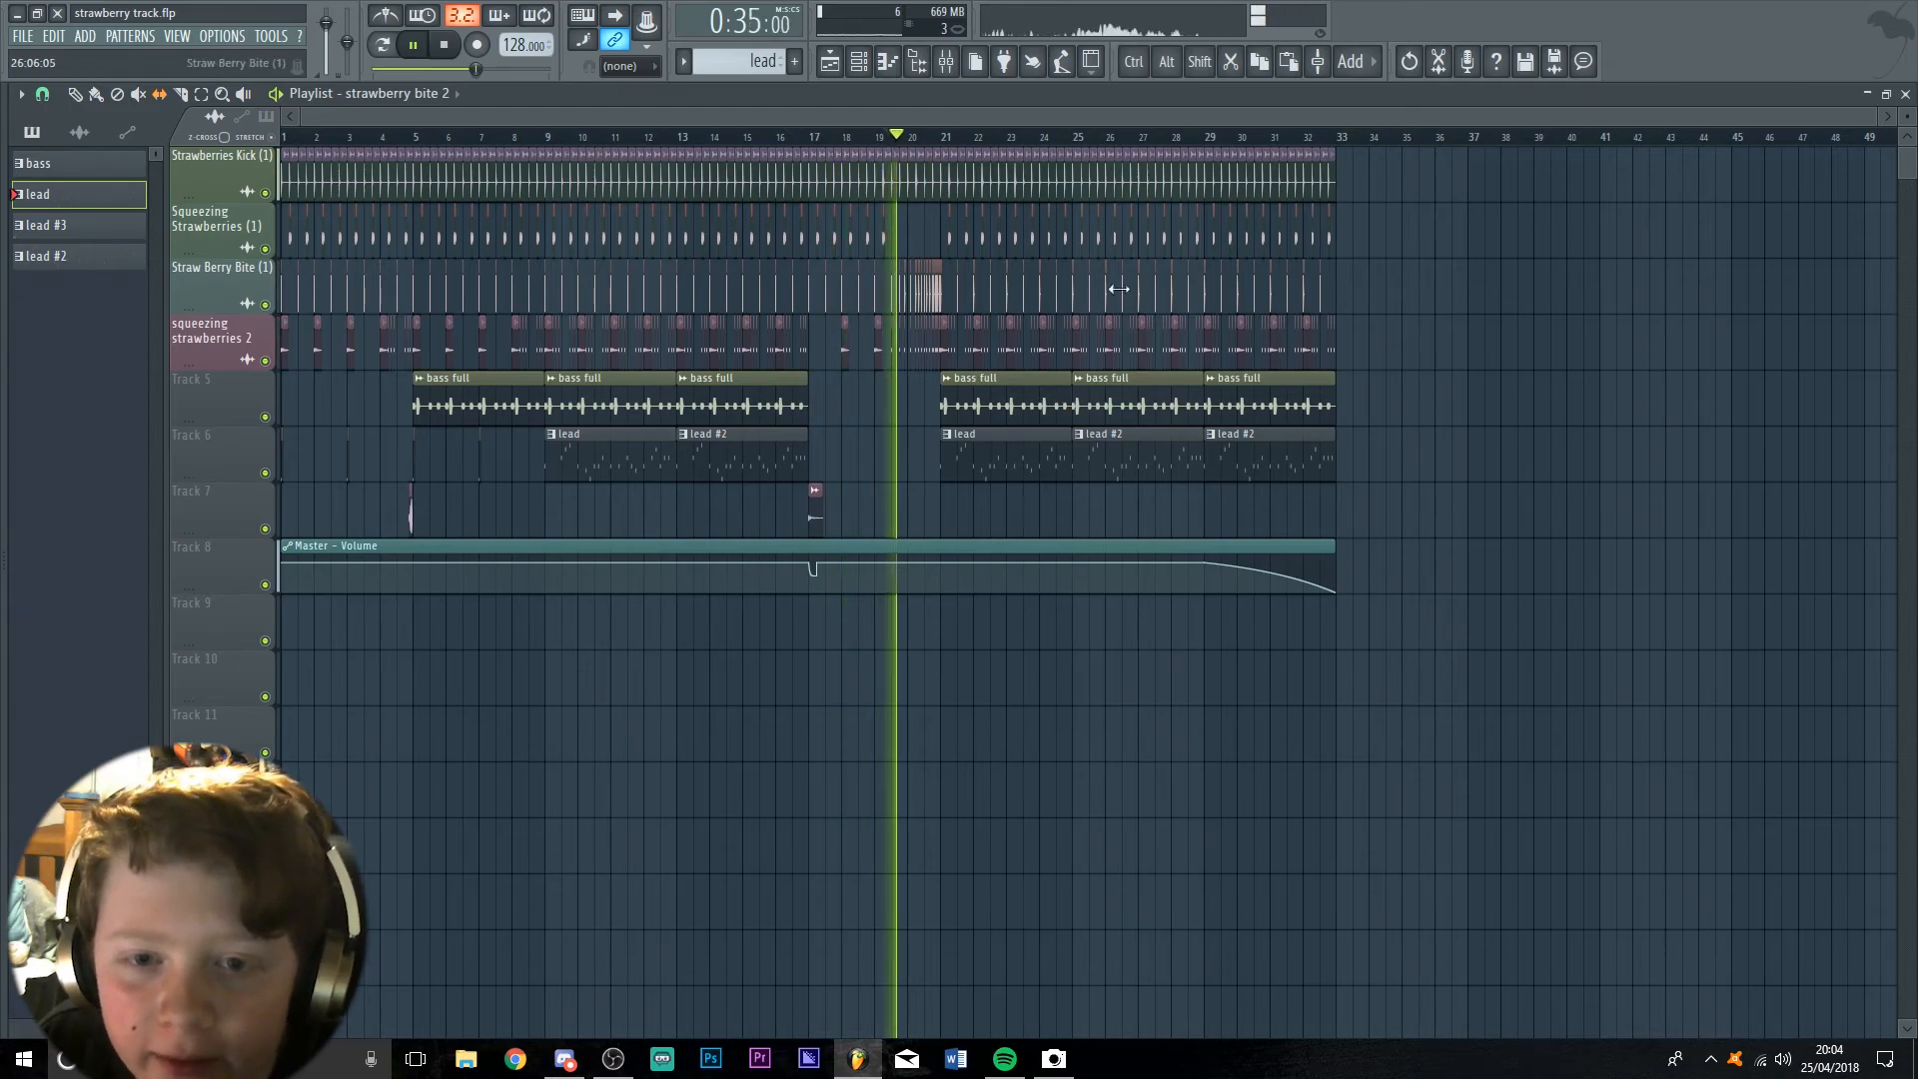
{"action": "scroll", "coordinate": [1062, 415], "scroll_direction": "up", "scroll_amount": 2, "text": "ctrl"}
{"action": "scroll", "coordinate": [1062, 415], "scroll_direction": "up", "scroll_amount": 4, "text": "ctrl"}
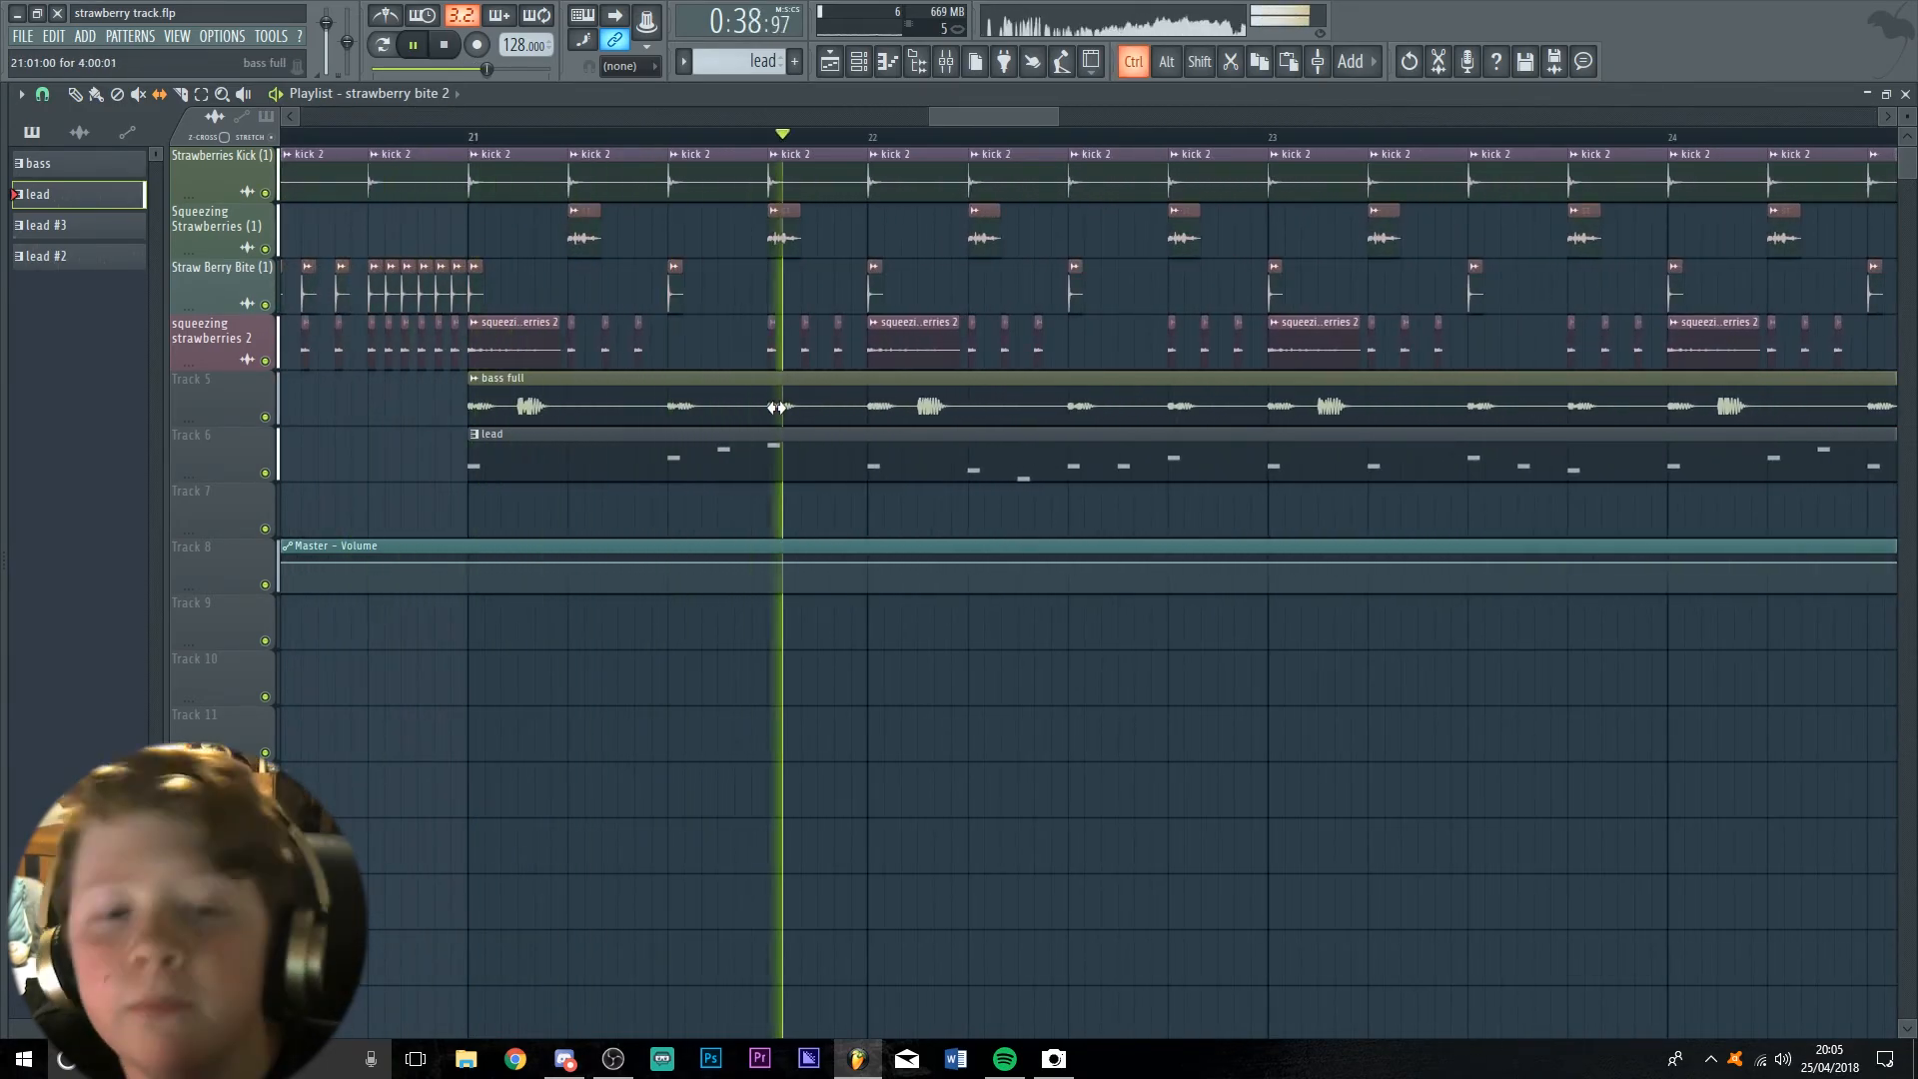
{"action": "scroll", "coordinate": [919, 460], "scroll_direction": "down", "scroll_amount": 6, "text": "ctrl"}
{"action": "key", "text": "space"}
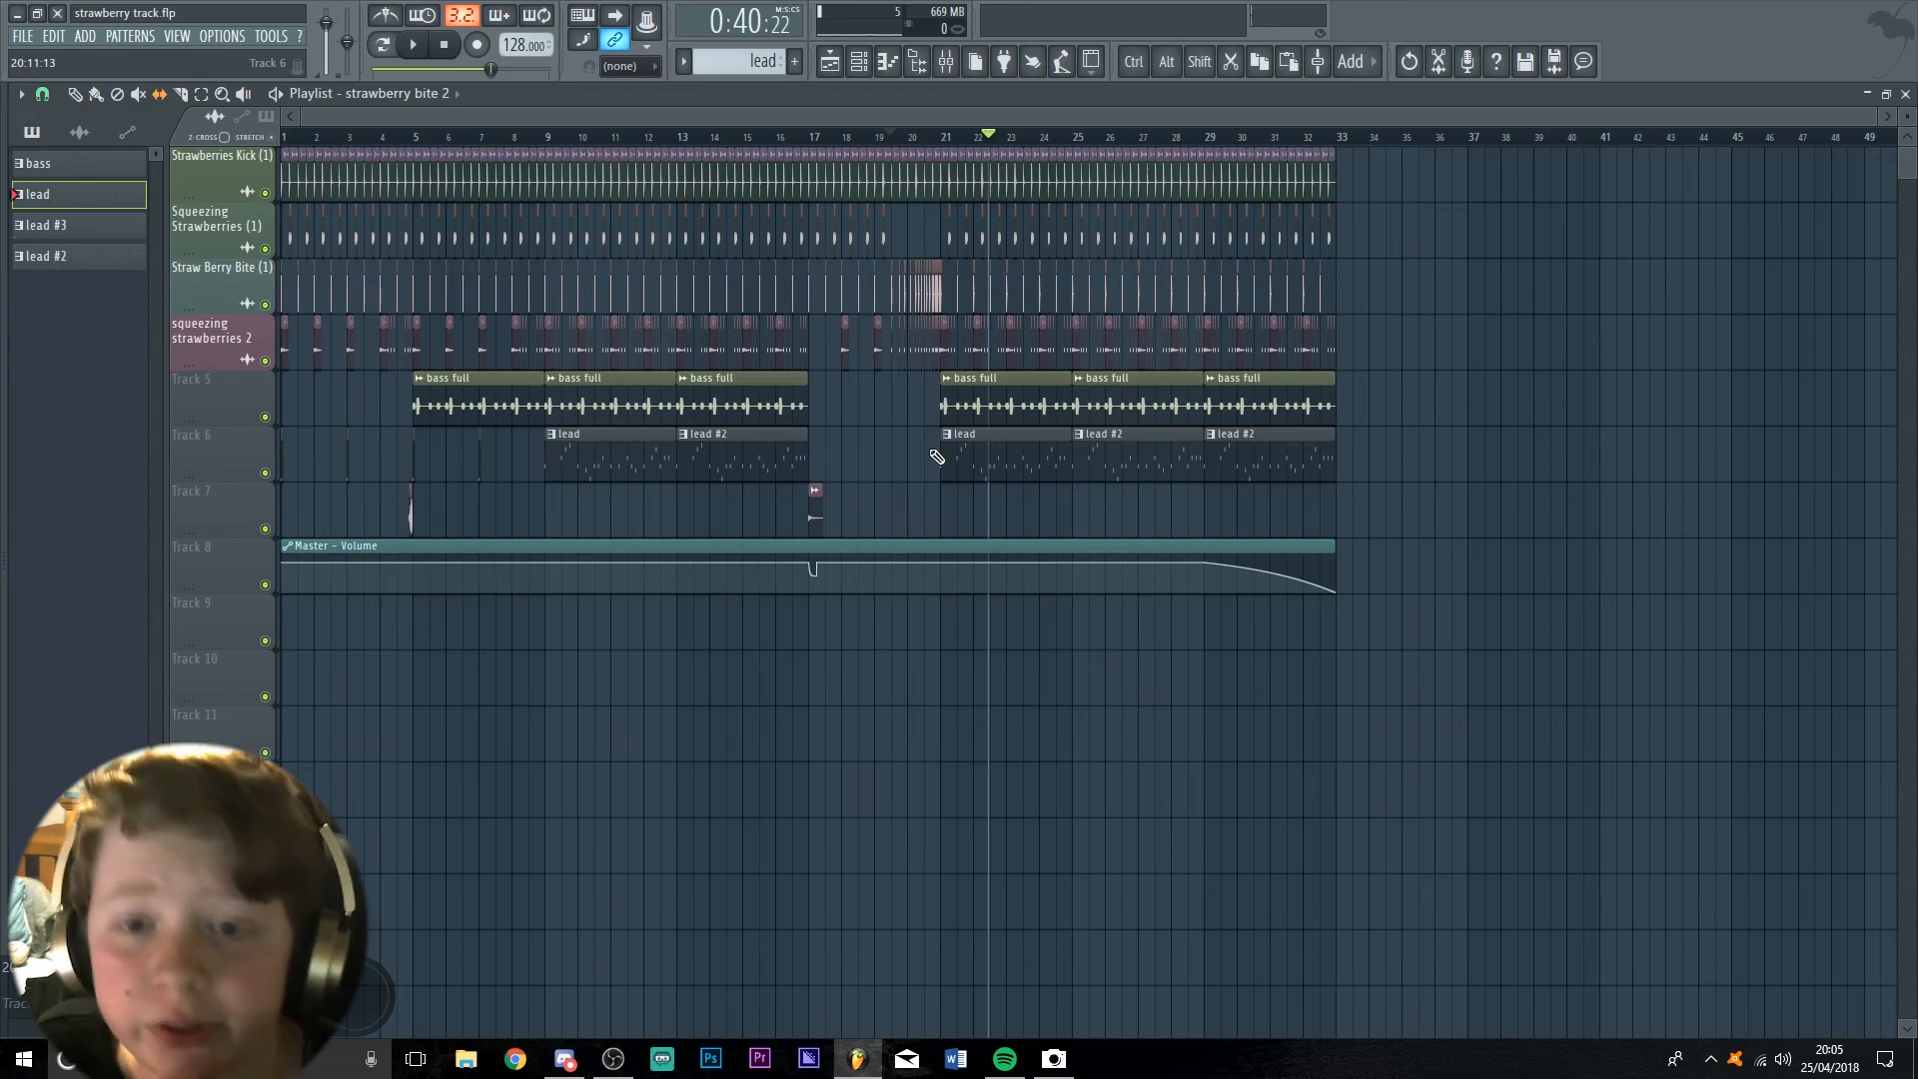
{"action": "scroll", "coordinate": [872, 620], "scroll_direction": "up", "scroll_amount": 2}
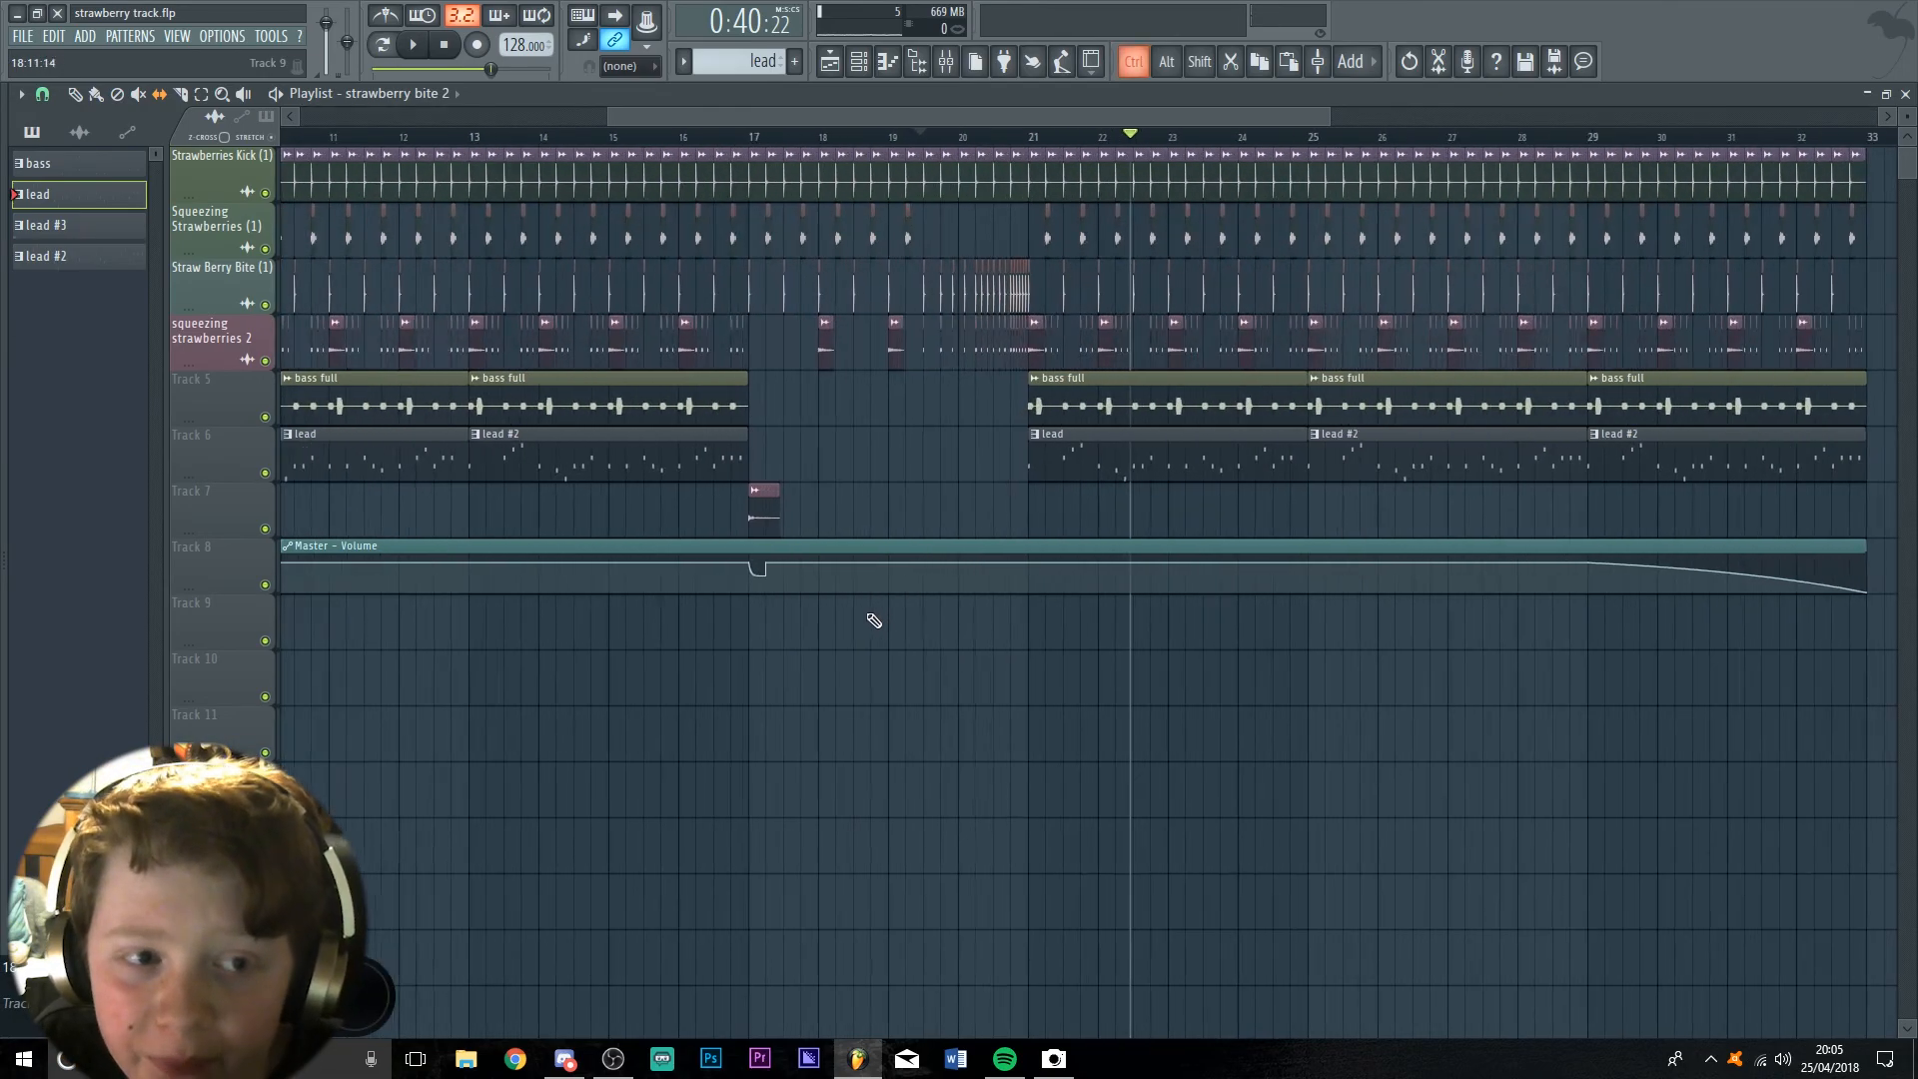
{"action": "scroll", "coordinate": [872, 621], "scroll_direction": "down", "scroll_amount": 4}
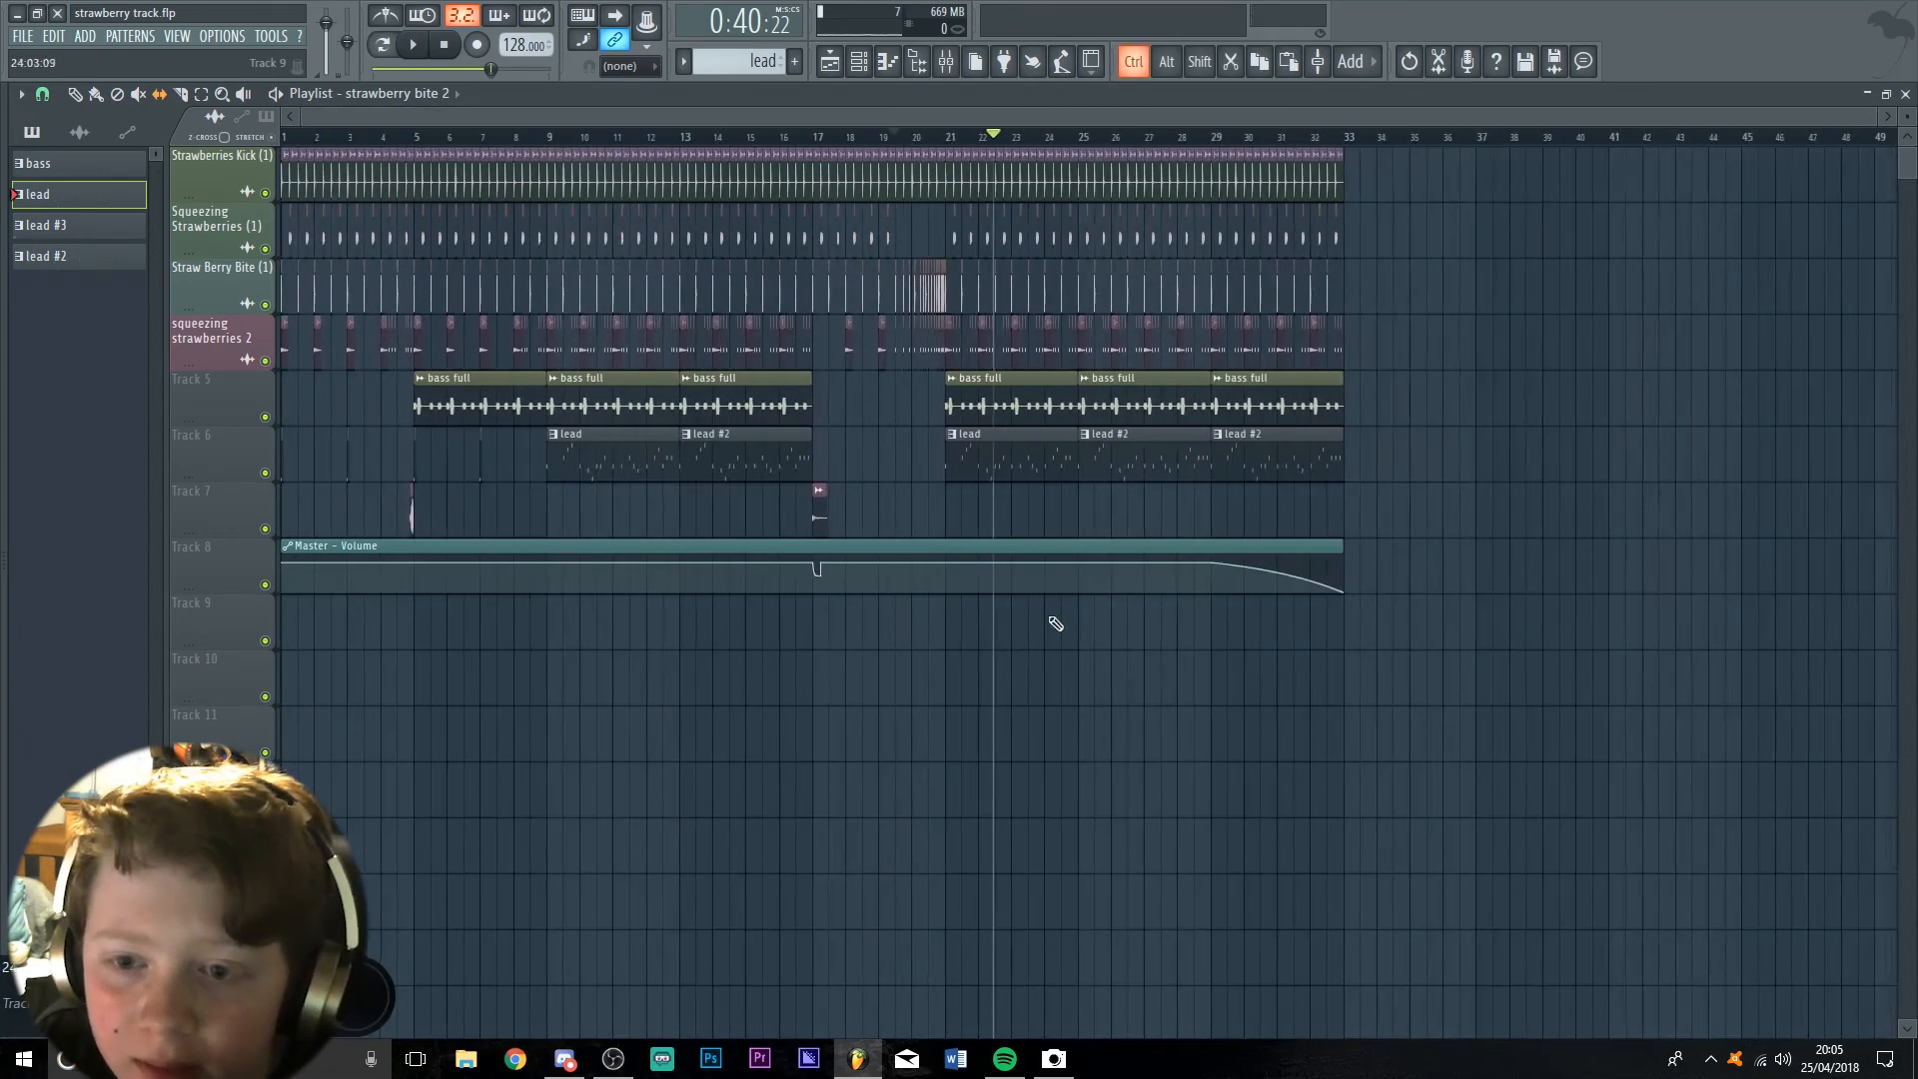